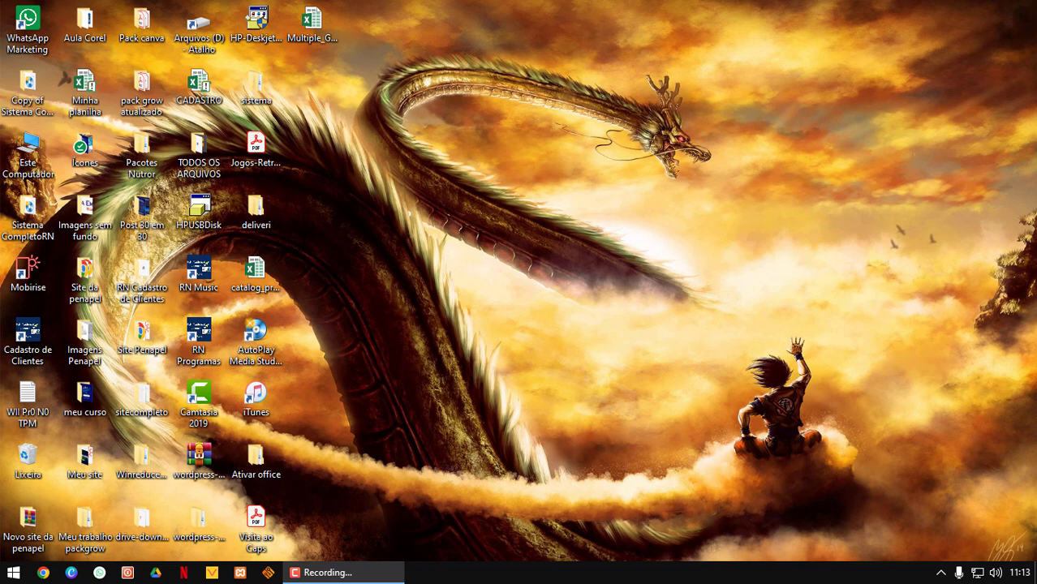
# - Launch AutoPlay Media Studio and create a blank project named "Pack de Programas"
pyautogui.click(261, 355)
pyautogui.doubleClick(261, 354)
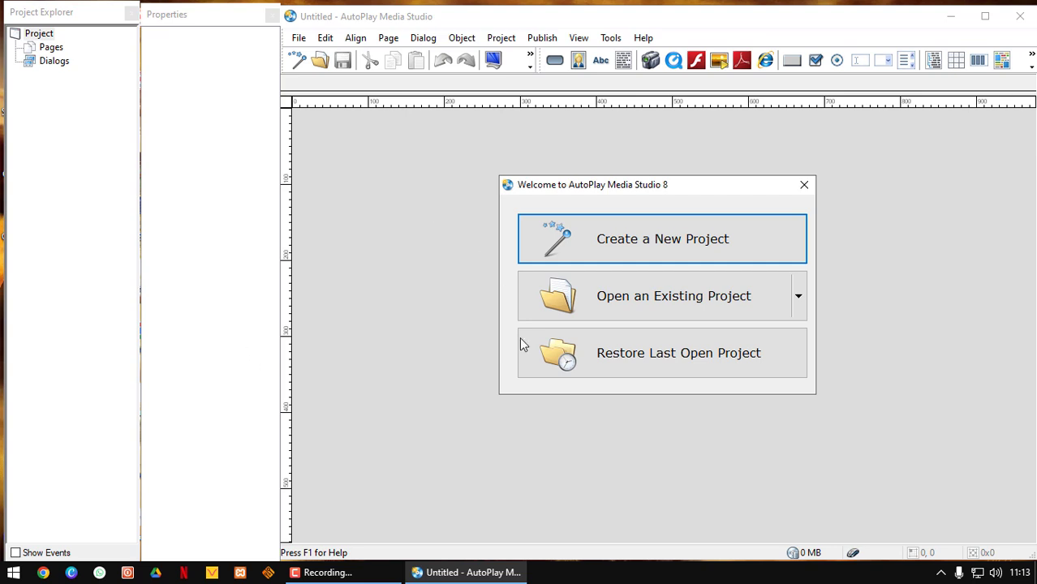
pyautogui.click(646, 246)
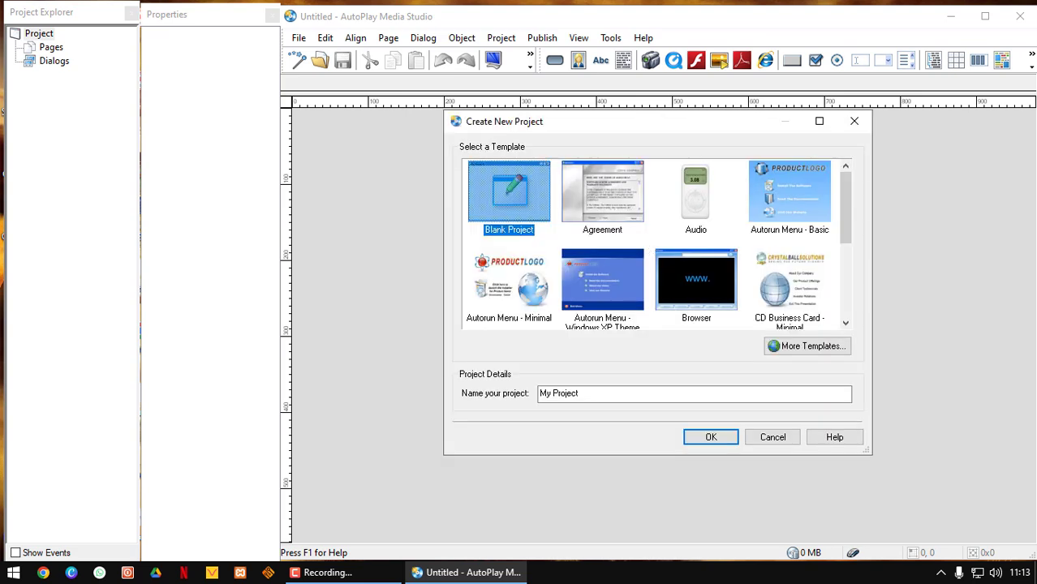
pyautogui.click(574, 395)
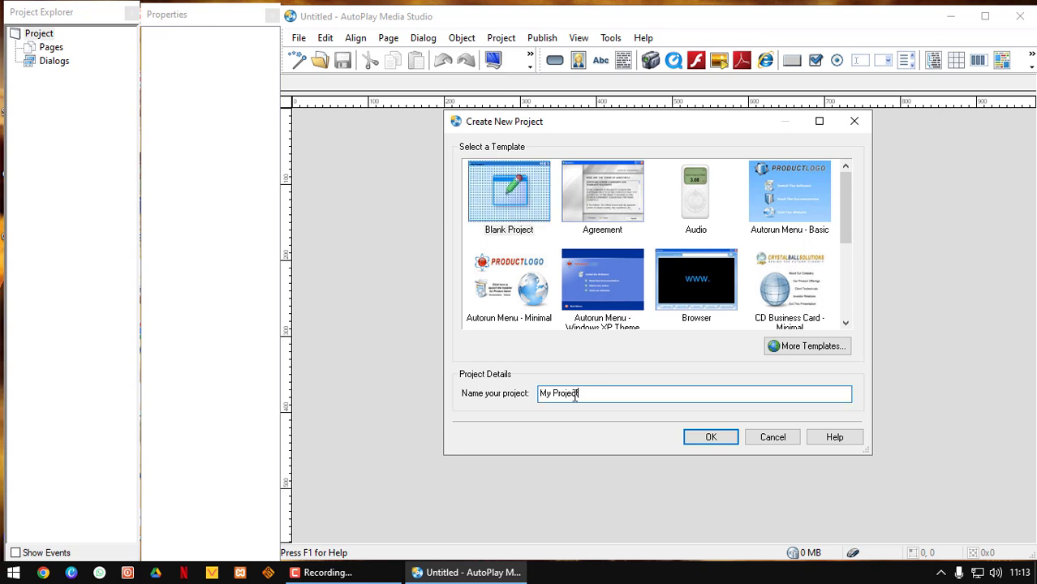
pyautogui.moveTo(574, 395); pyautogui.dragTo(520, 396)
pyautogui.write('Pack de programas')
pyautogui.click(579, 396)
pyautogui.press('BackSpace')
pyautogui.write('P')
pyautogui.click(709, 443)
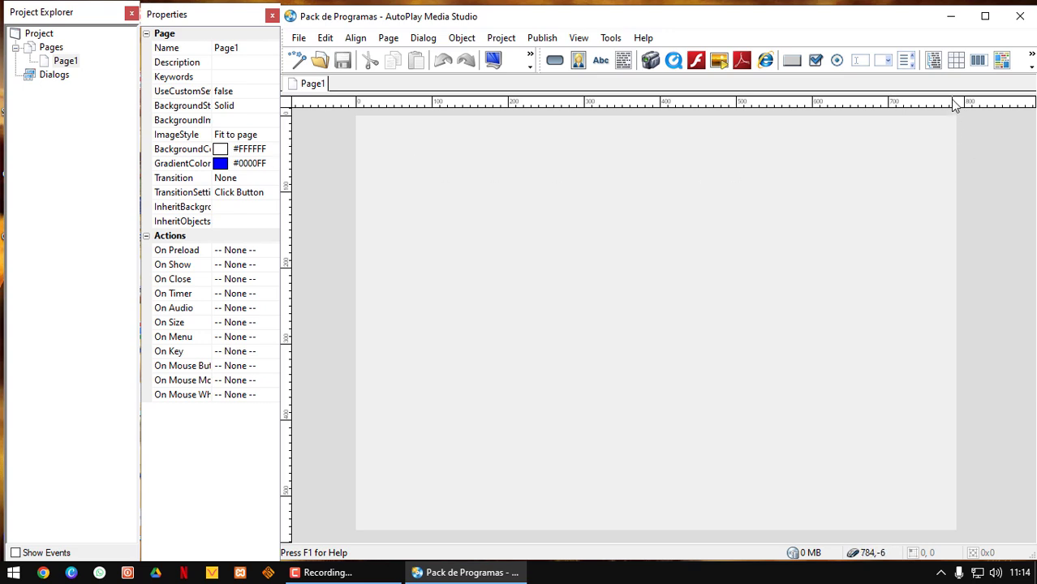
# - Create a folder named "Programas" on the desktop and open it, leaving its window minimized
pyautogui.click(954, 17)
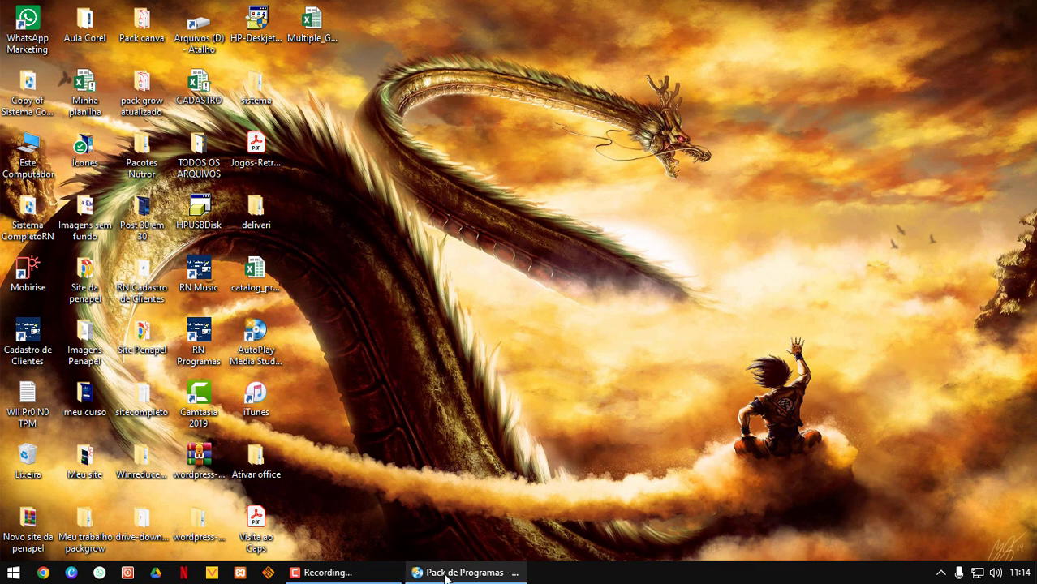
pyautogui.moveTo(446, 578)
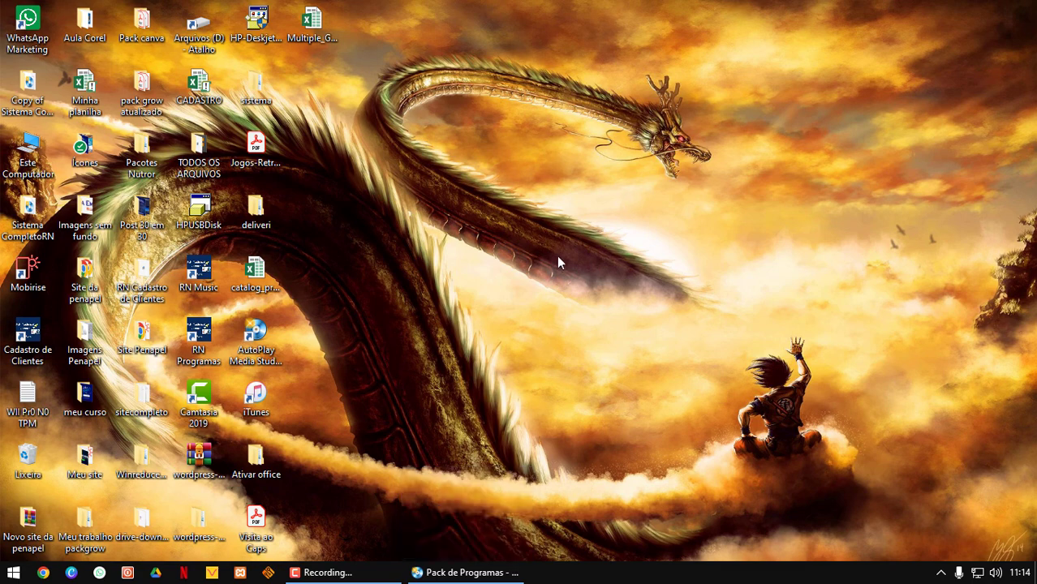
pyautogui.rightClick(430, 231)
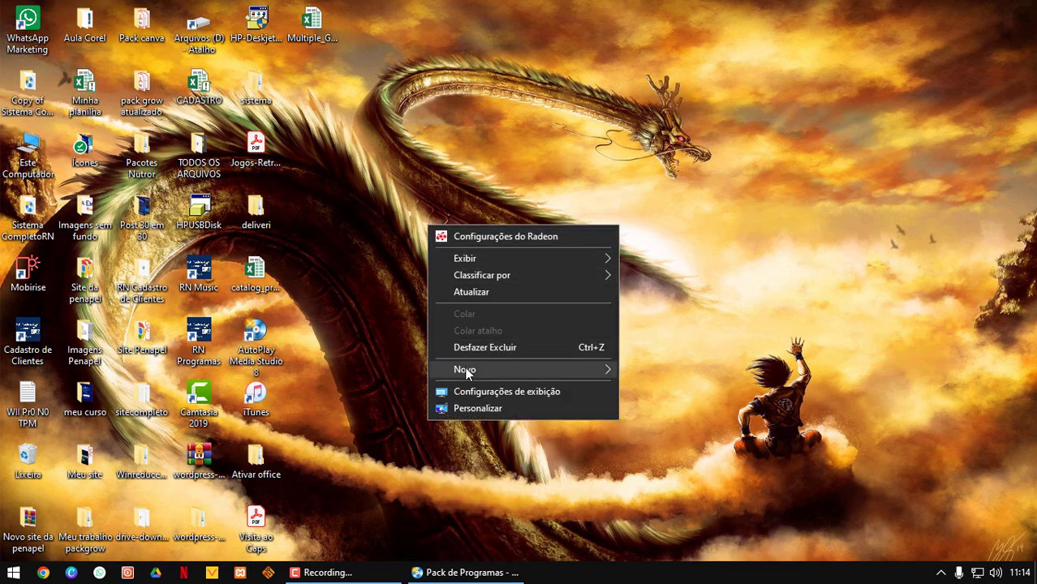
pyautogui.moveTo(467, 371)
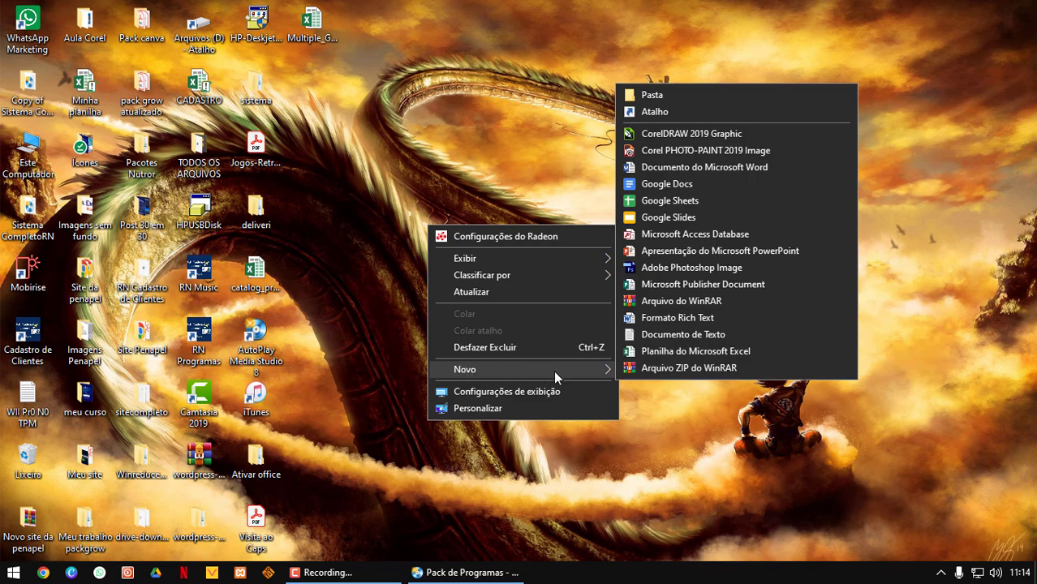
pyautogui.click(660, 94)
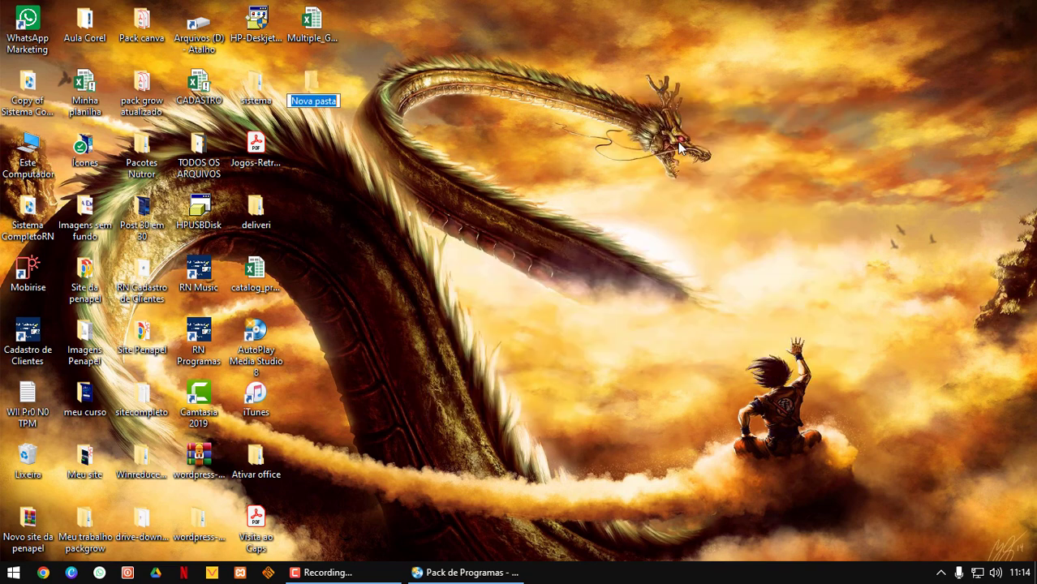
pyautogui.write('P')
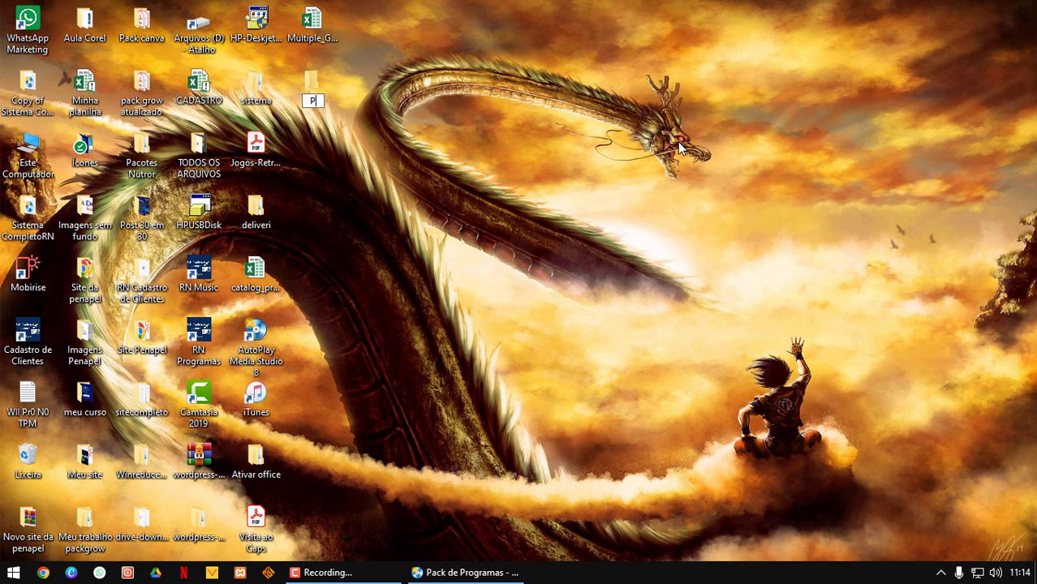
pyautogui.write('rogramas')
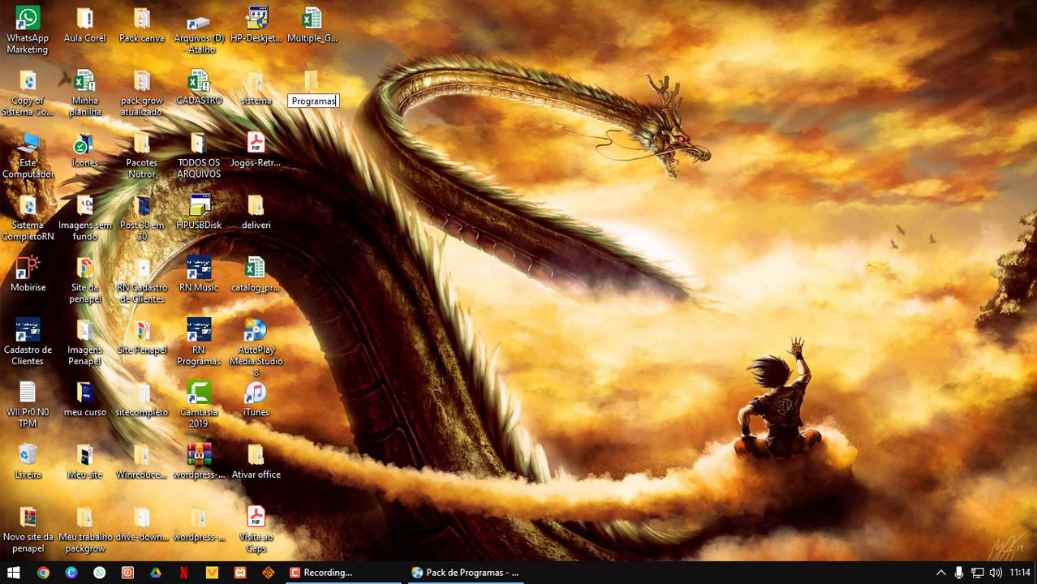
pyautogui.press('Return')
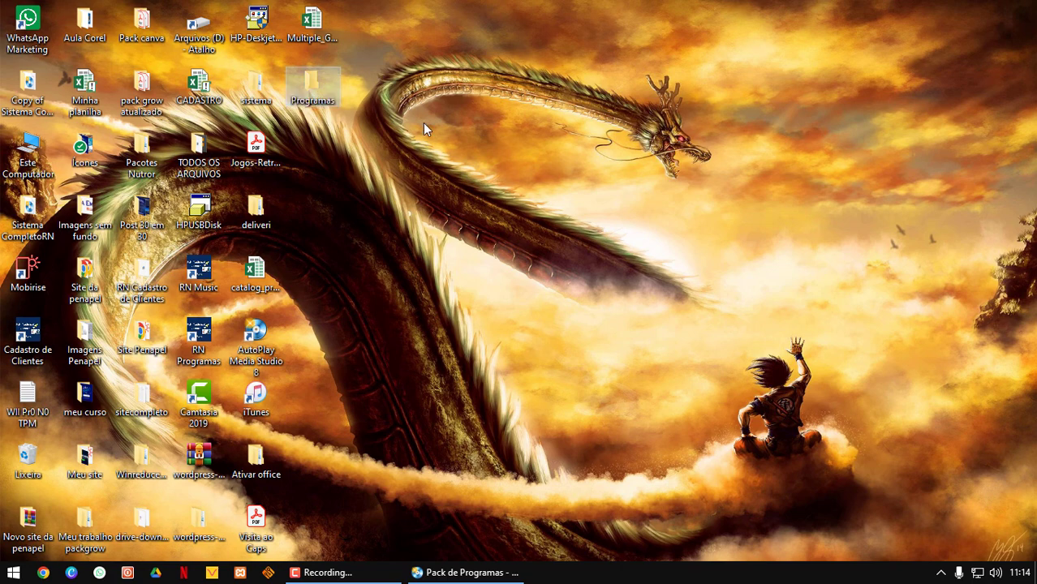
pyautogui.doubleClick(314, 84)
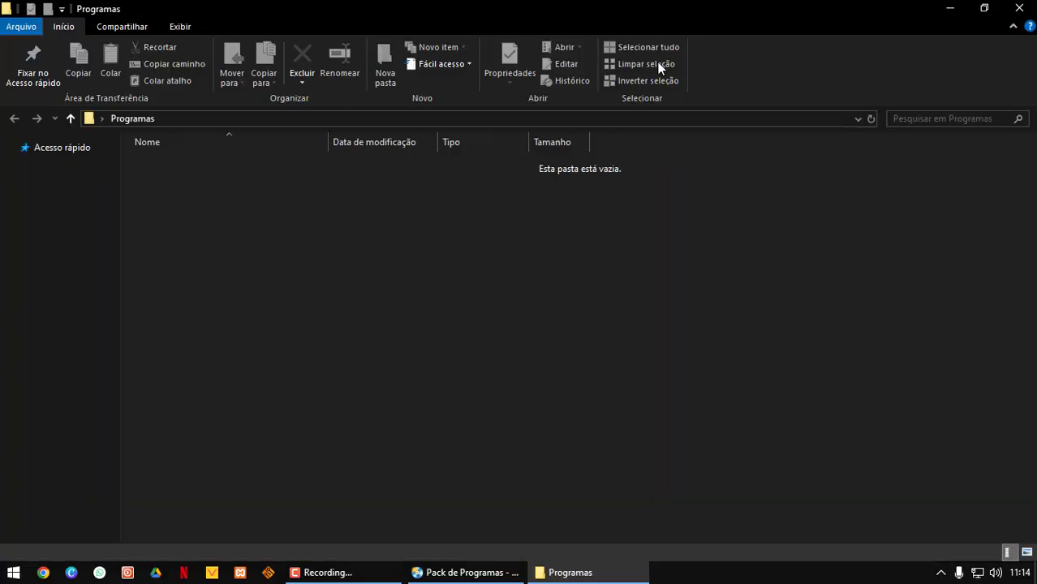
pyautogui.click(949, 9)
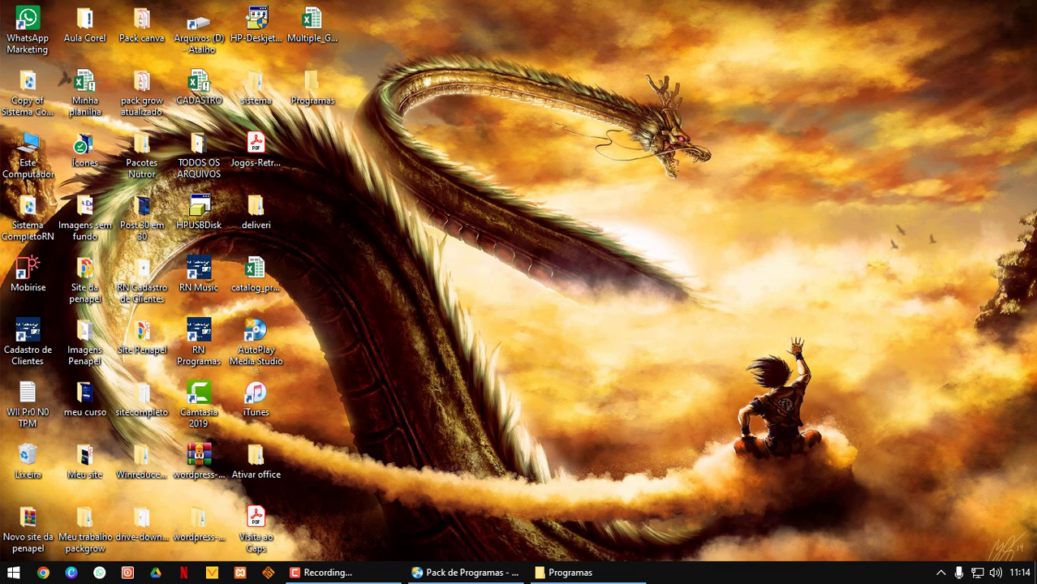
# - Open Google Chrome with the first-row profile showing a man's photo and go to the RN Technical Supports site's Downloads page
pyautogui.click(43, 572)
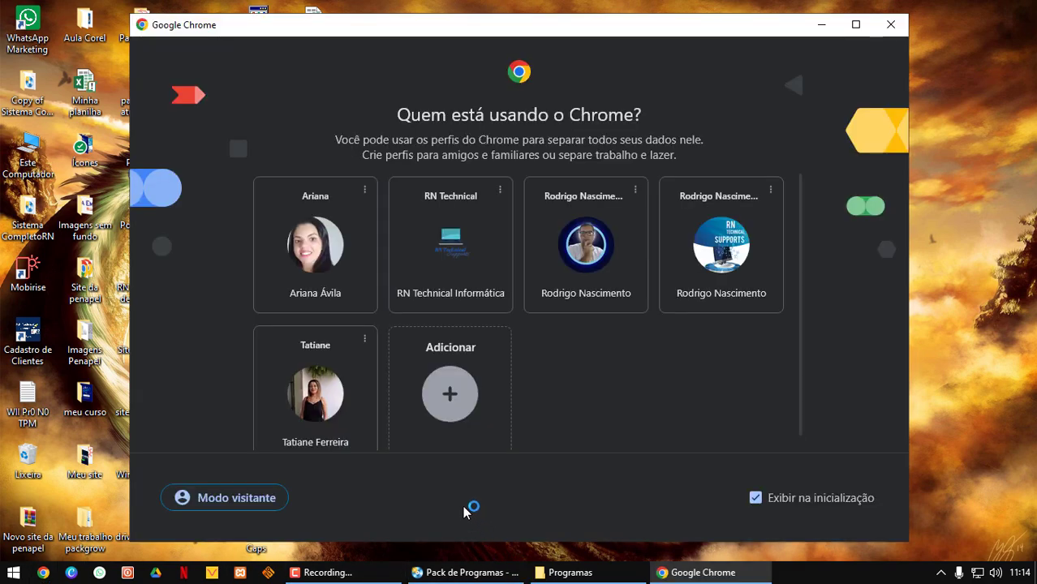
pyautogui.click(600, 262)
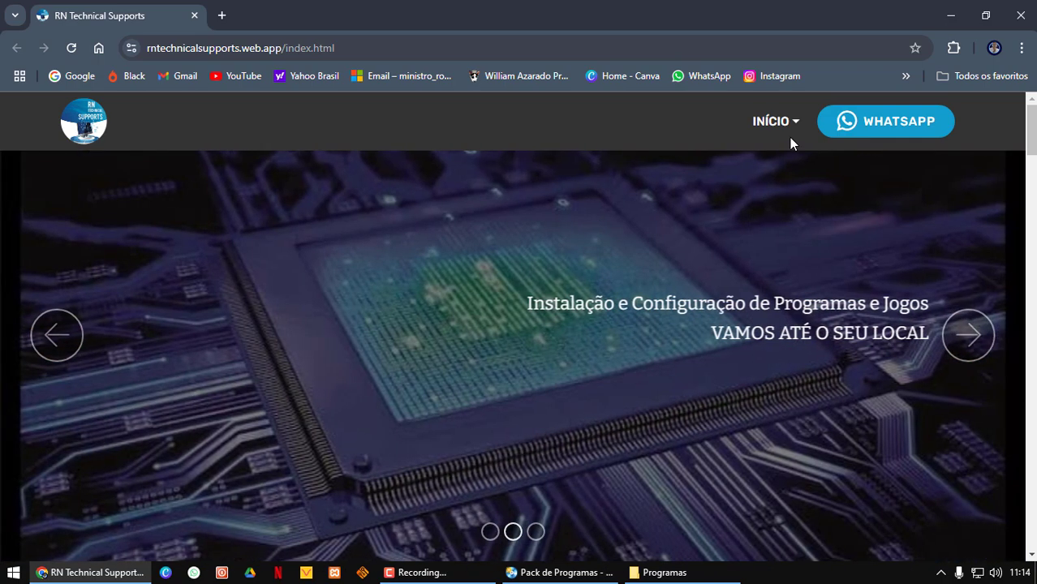
pyautogui.moveTo(798, 128)
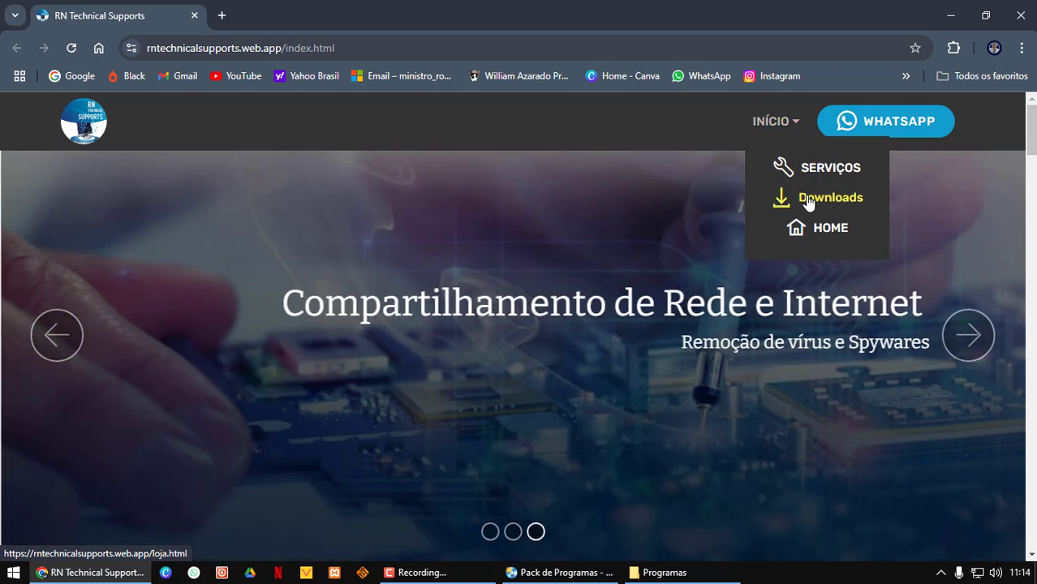
pyautogui.click(809, 201)
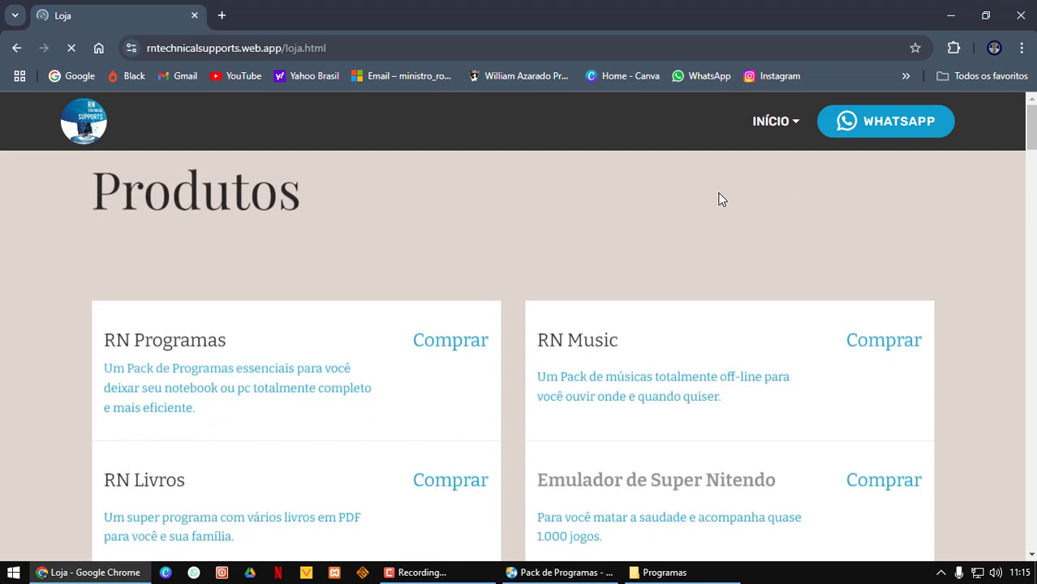
# - Try to get 7Zip (32/64 Bits) from the site's Downloads list, accepting the cookies on MediaFire and closing that page
pyautogui.scroll(-4, 665, 204)
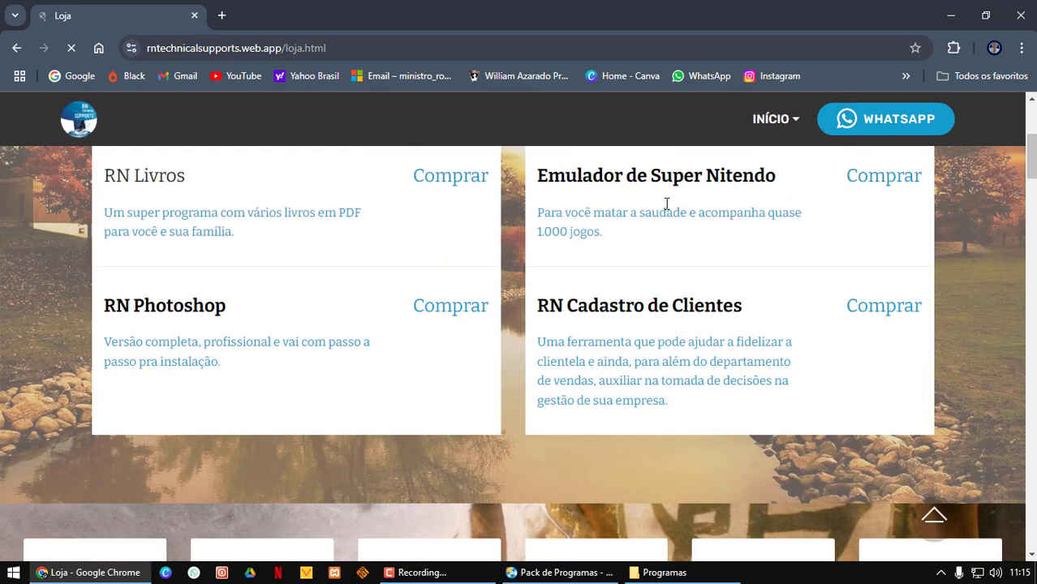
pyautogui.scroll(-4, 579, 206)
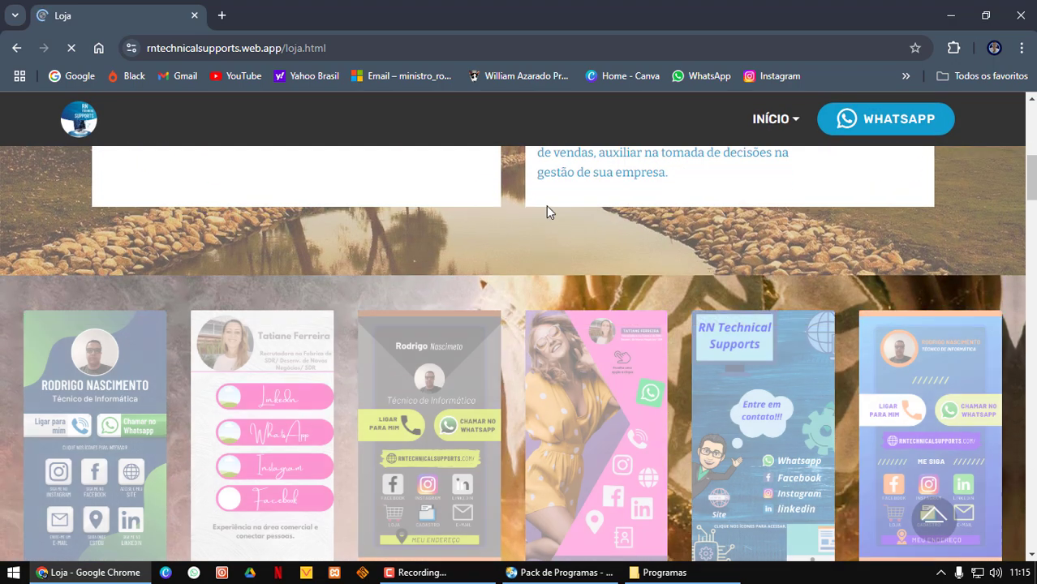
pyautogui.scroll(-8, 542, 206)
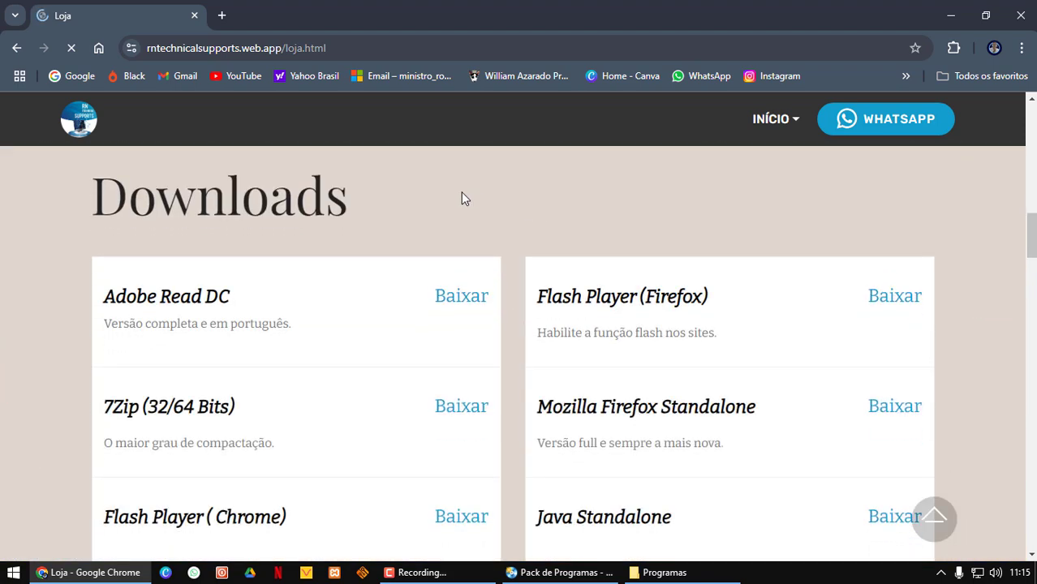
pyautogui.scroll(-1, 461, 192)
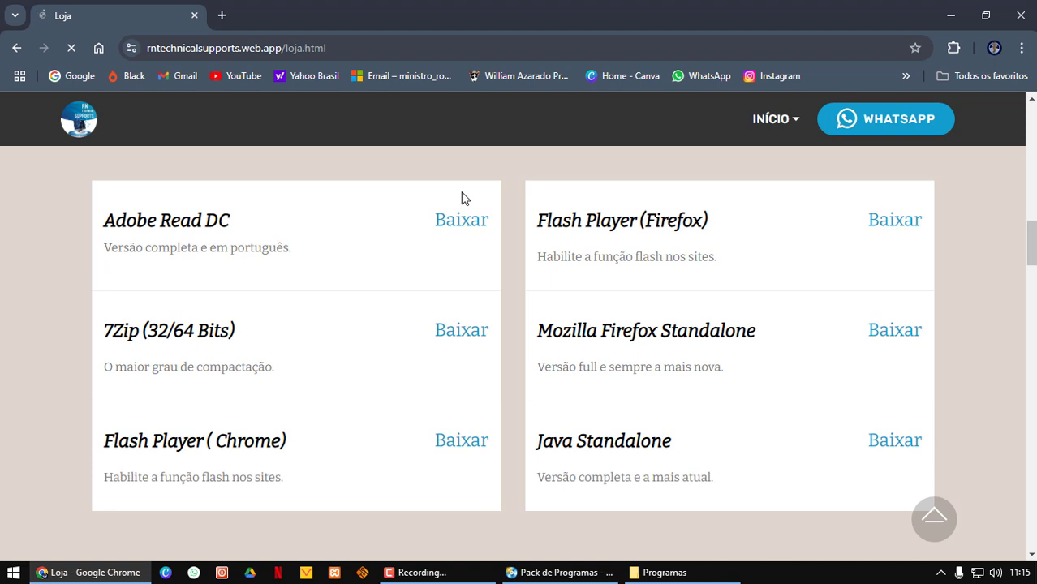
pyautogui.scroll(-1, 462, 197)
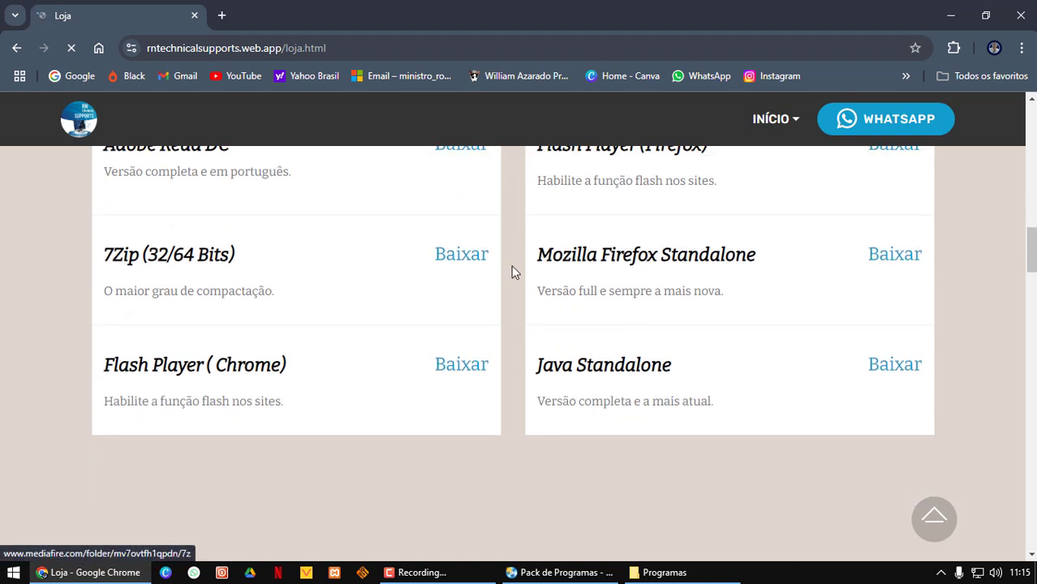
pyautogui.click(468, 269)
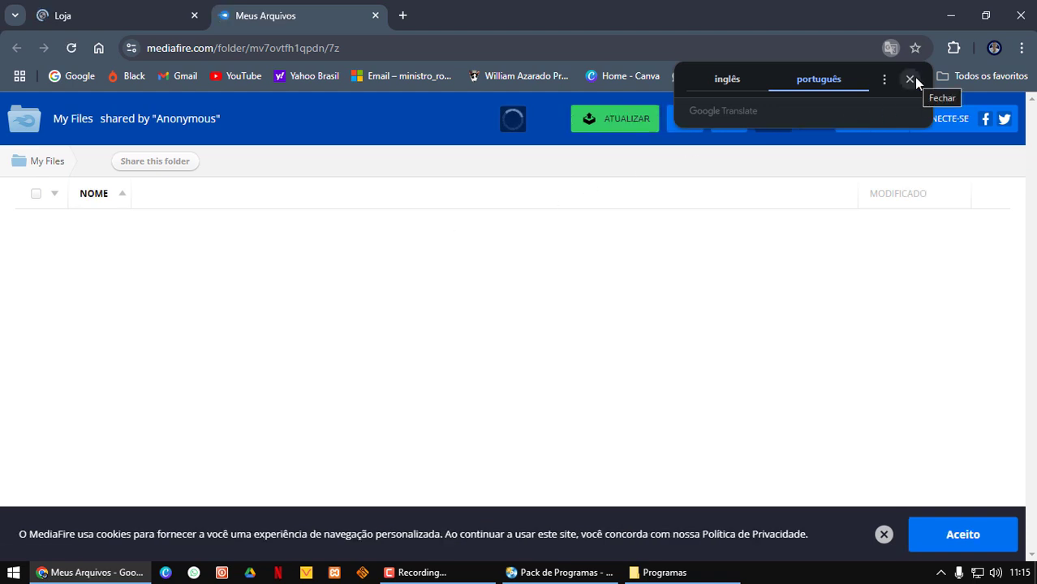
pyautogui.click(956, 534)
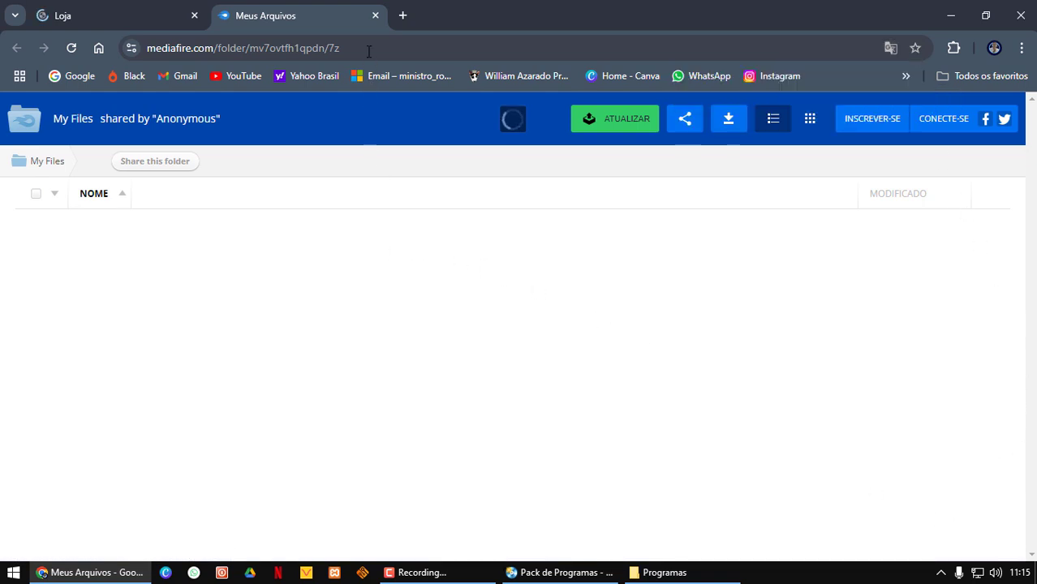
pyautogui.click(377, 15)
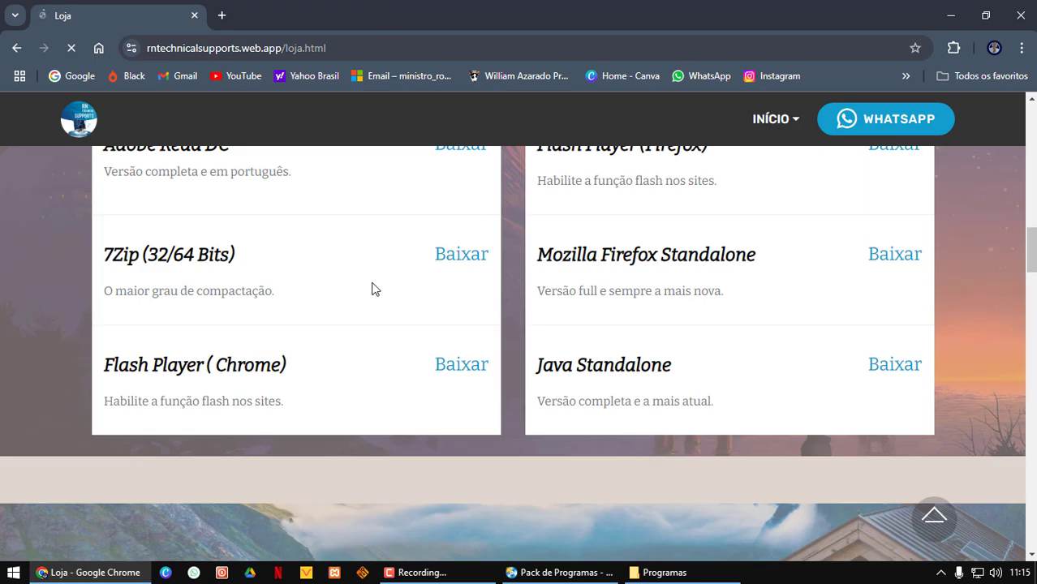
# - Follow the Winrar download link in the Downloads list and go to the WinRAR site's general download page
pyautogui.scroll(-6, 443, 253)
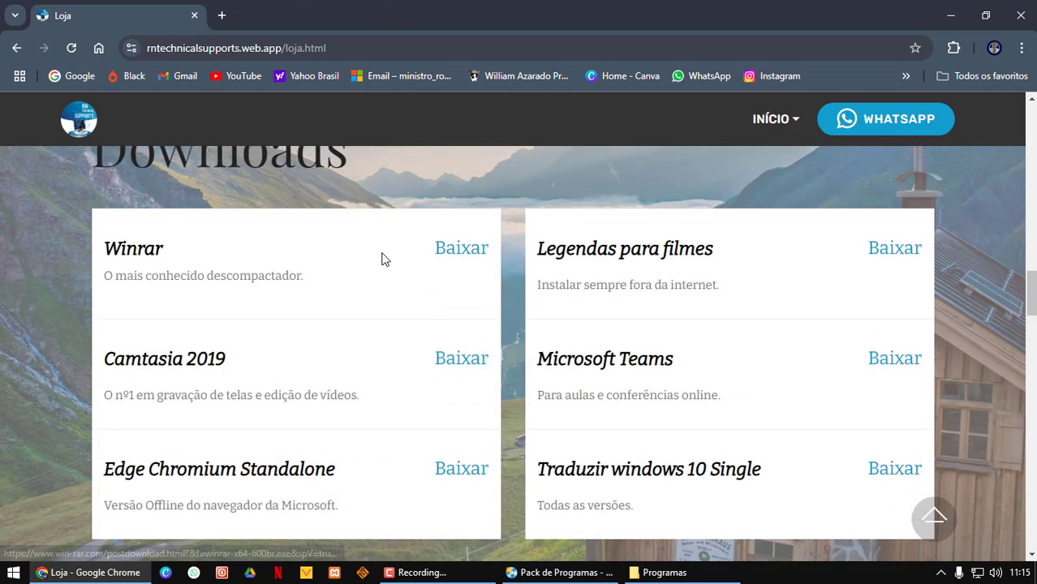
pyautogui.click(453, 253)
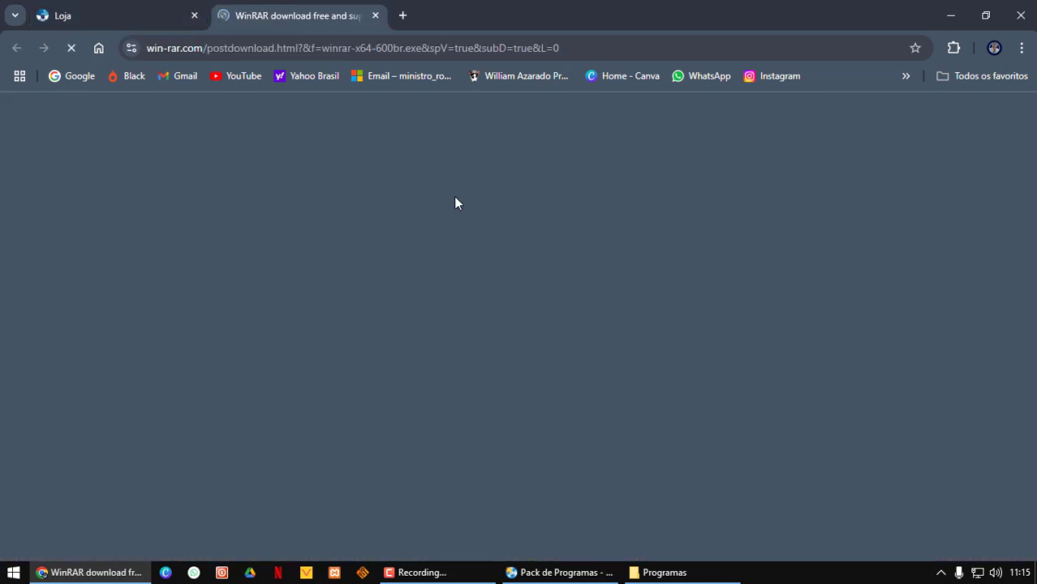
pyautogui.scroll(-2, 536, 207)
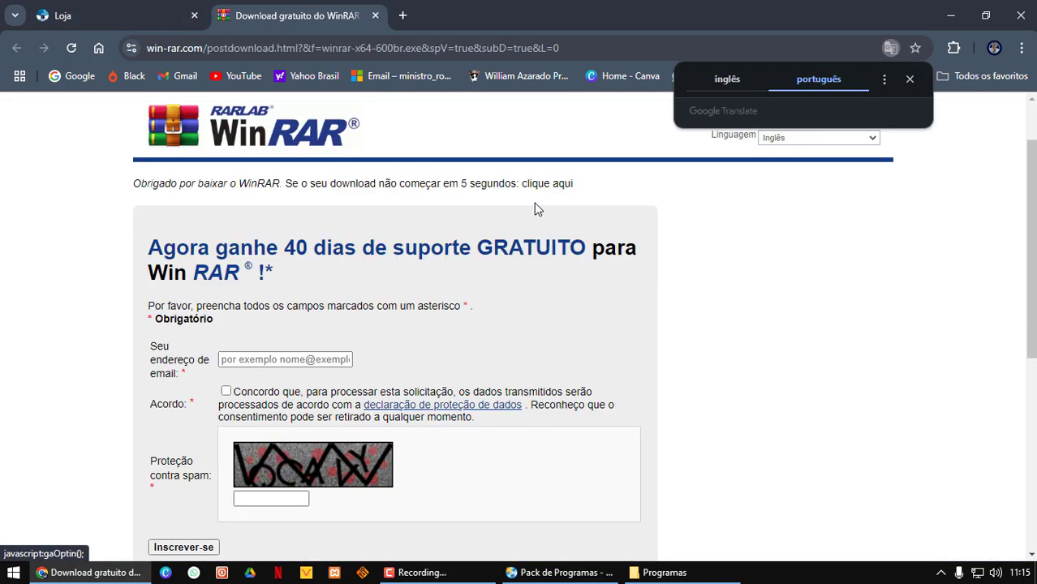
pyautogui.scroll(-4, 369, 224)
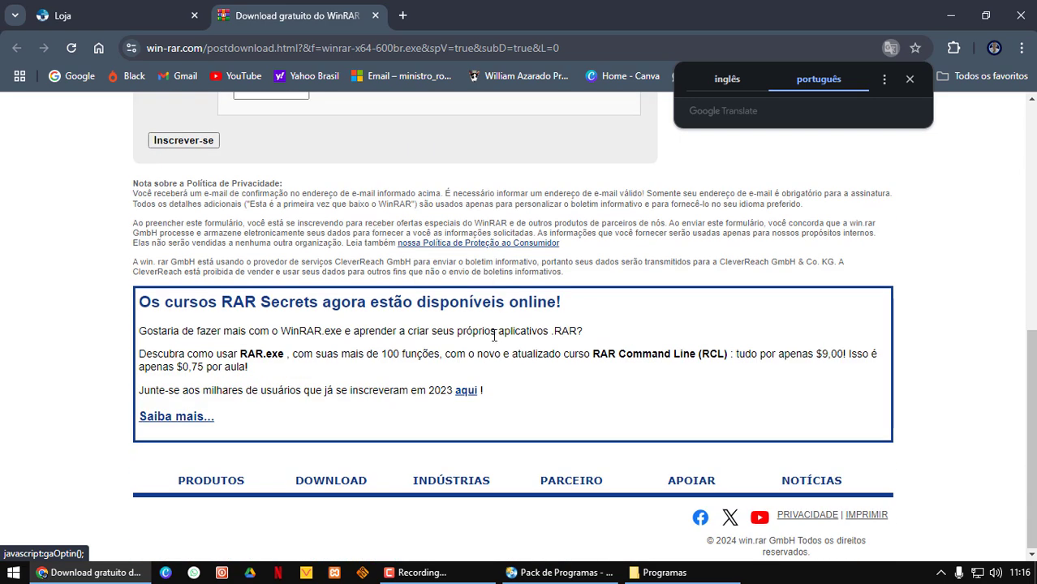
pyautogui.click(330, 481)
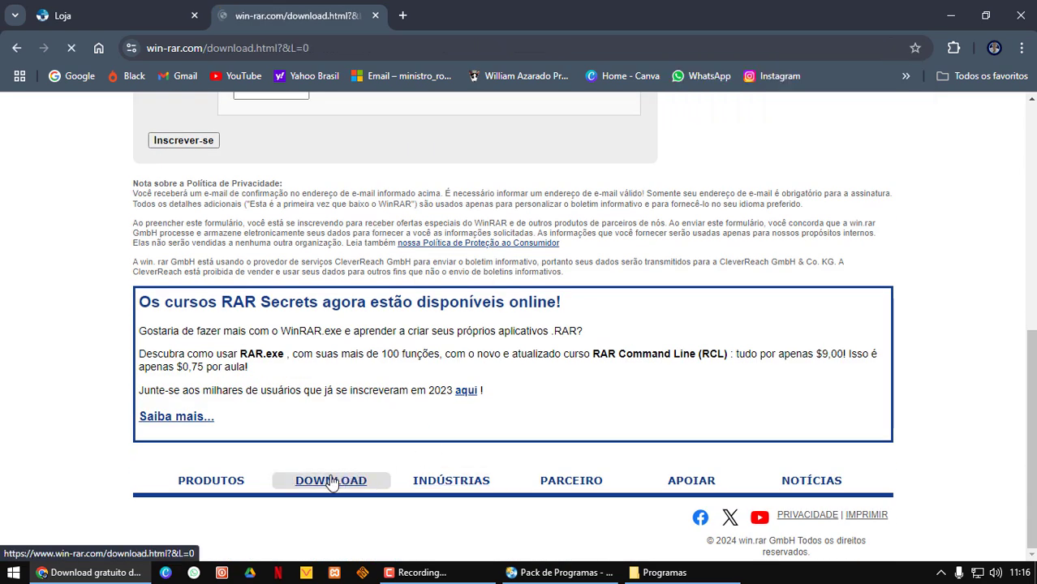
# - Filter the WinRAR download list to the language Português Brasileiro
pyautogui.scroll(-1, 325, 374)
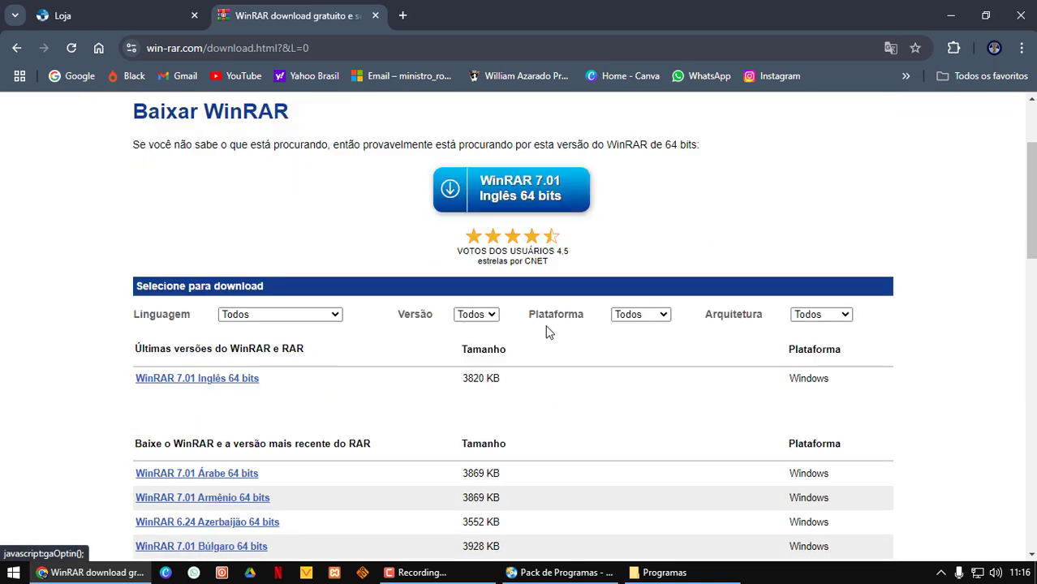
pyautogui.click(308, 314)
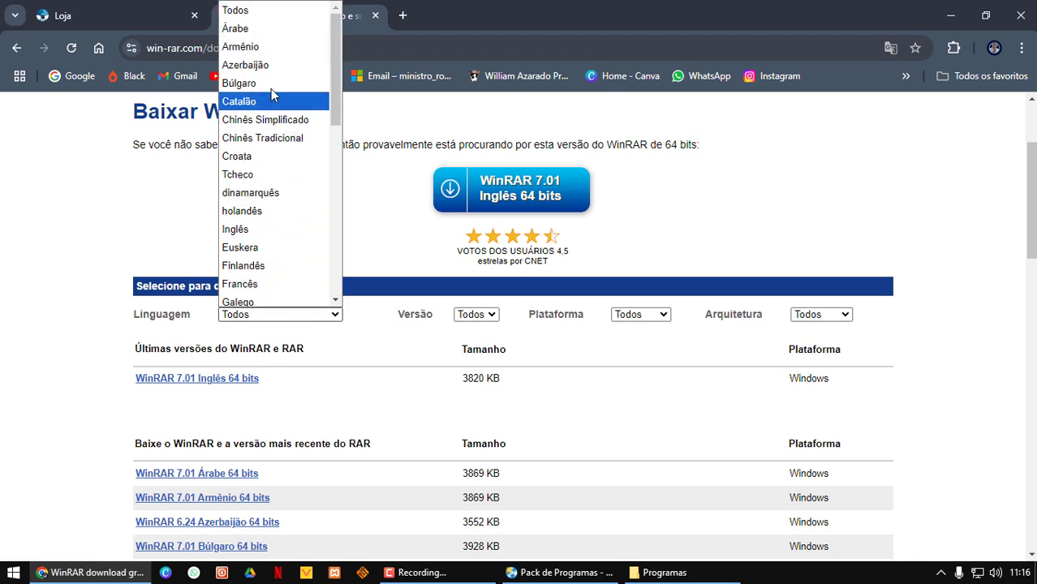
pyautogui.scroll(-3, 270, 95)
pyautogui.scroll(-6, 271, 95)
pyautogui.scroll(3, 267, 130)
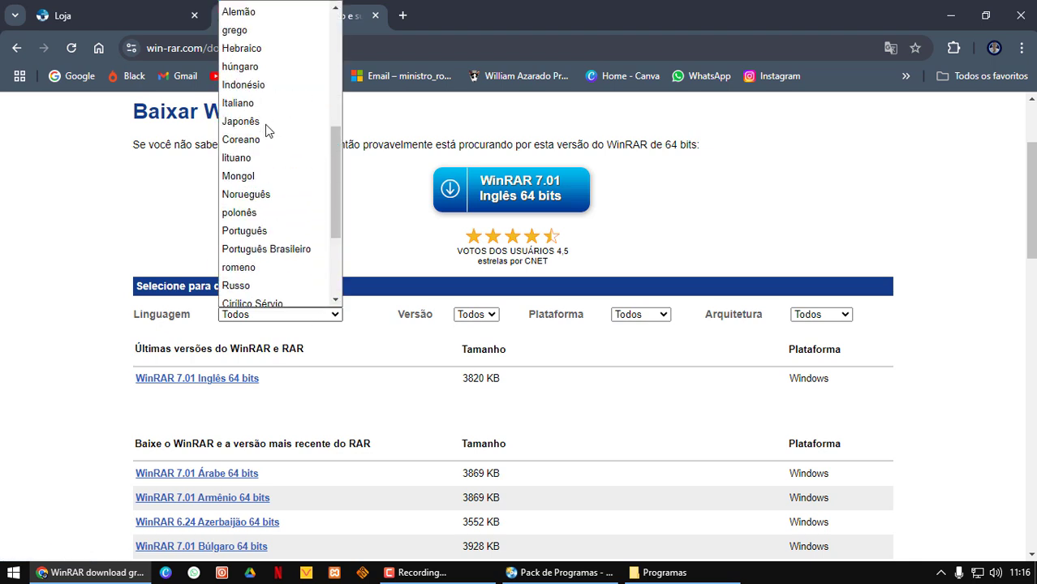
pyautogui.click(268, 249)
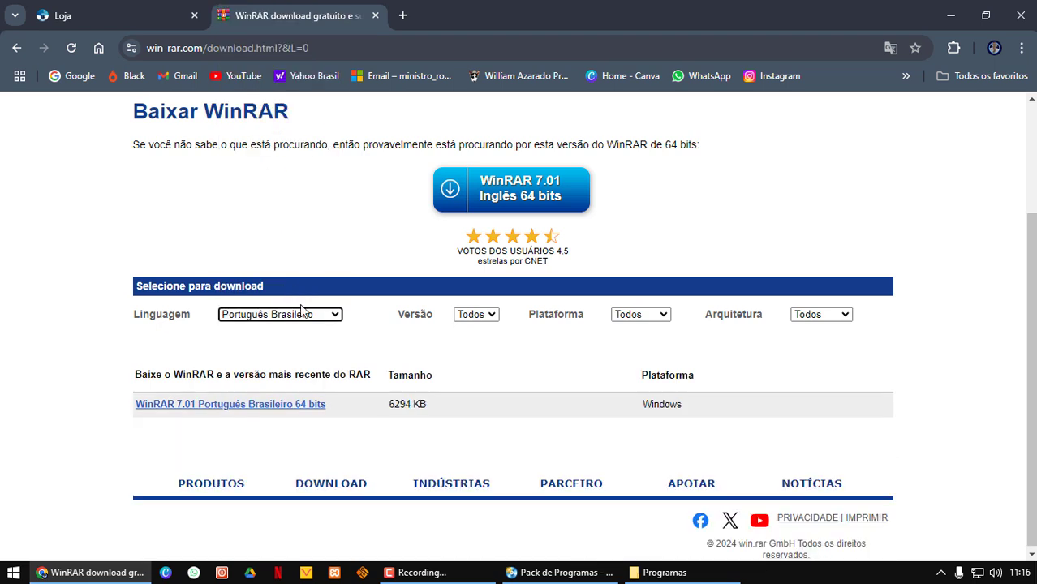
# - Download WinRAR 7.01 Português Brasileiro 64 bits, save winrar-x64-701br in the desktop's Programas folder and close the WinRAR page
pyautogui.click(228, 405)
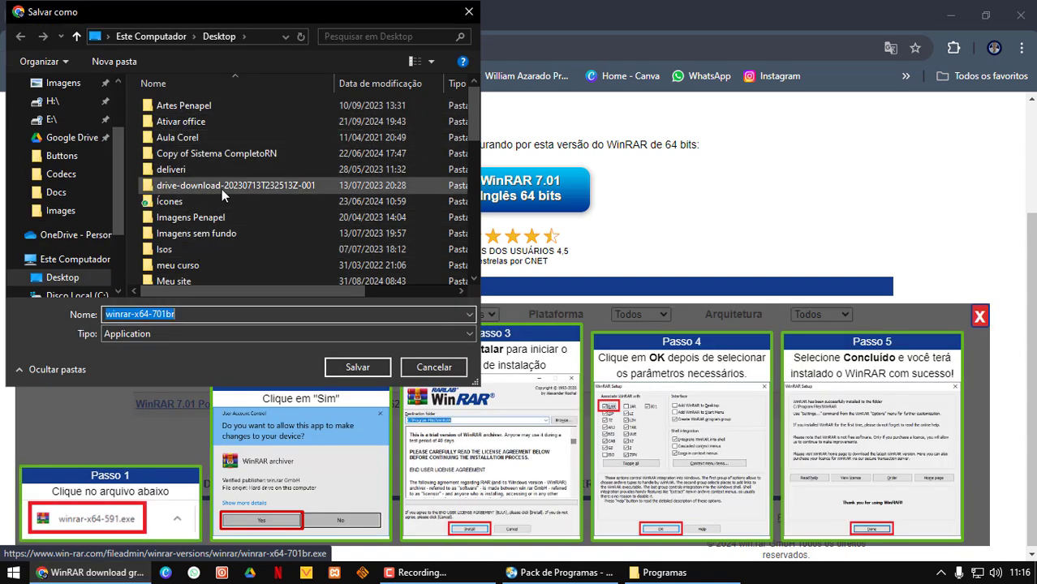
pyautogui.scroll(-4, 222, 189)
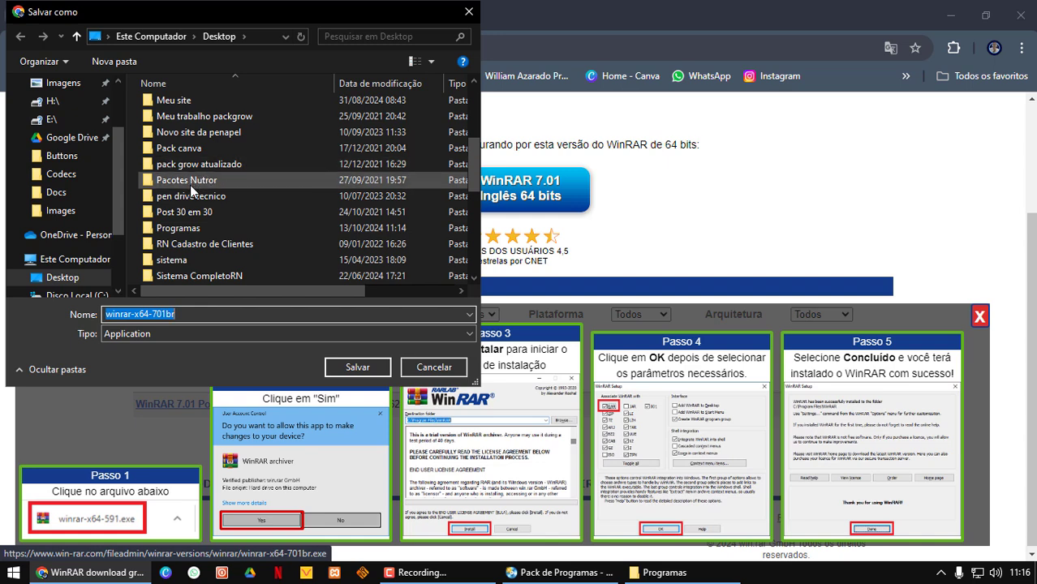
pyautogui.click(190, 231)
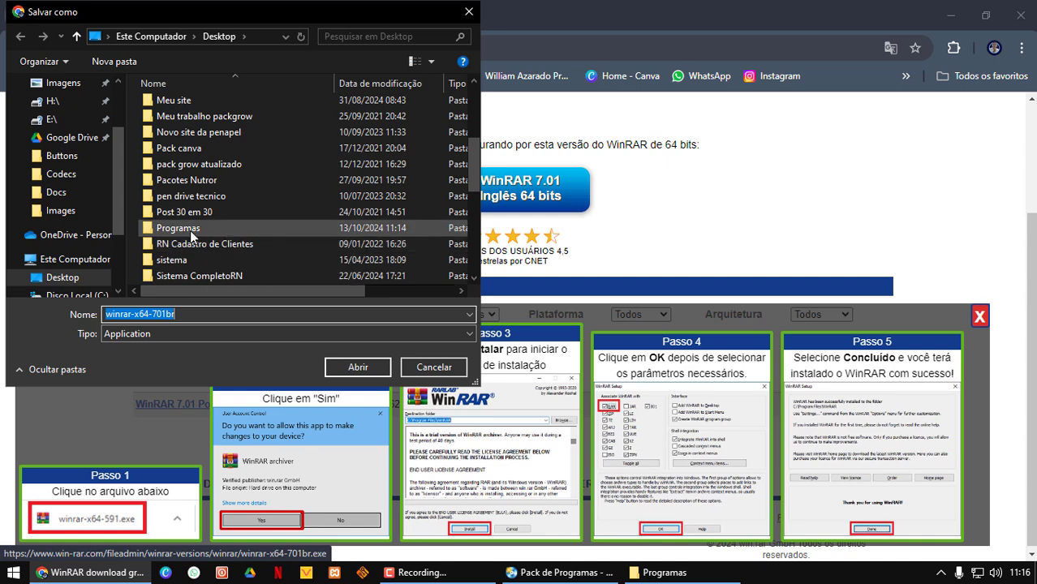
pyautogui.doubleClick(190, 230)
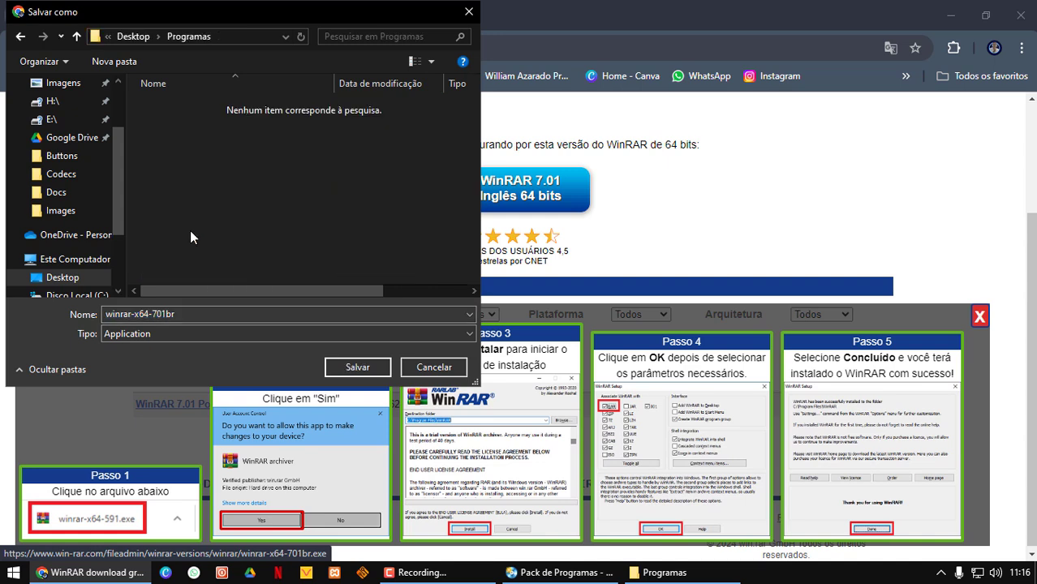
pyautogui.click(357, 367)
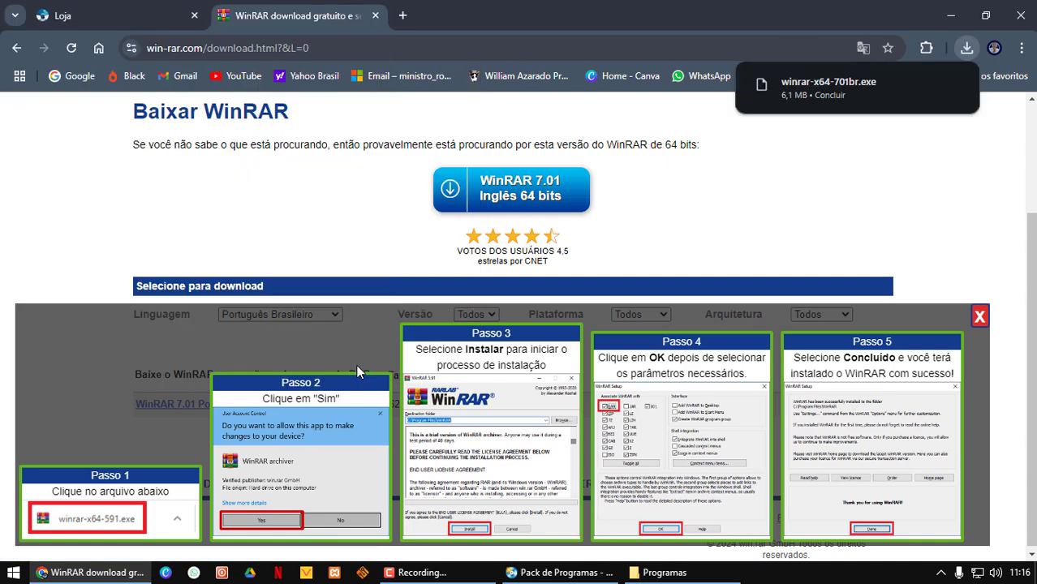
pyautogui.click(375, 15)
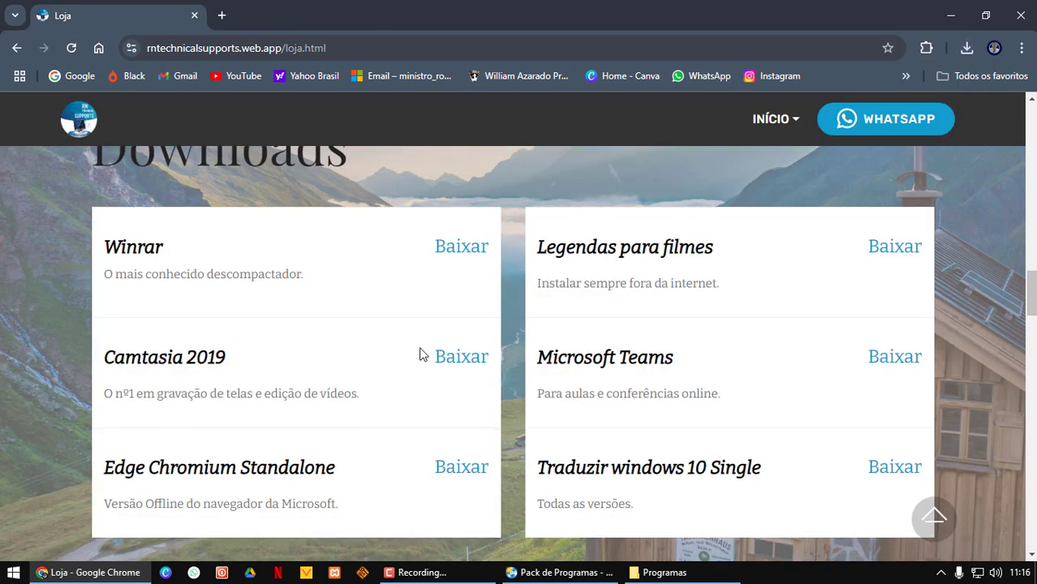
# - Try to get K-Lite Codec Pack from the site's Download list and close the Uptodown page
pyautogui.scroll(-4, 421, 355)
pyautogui.scroll(-2, 419, 347)
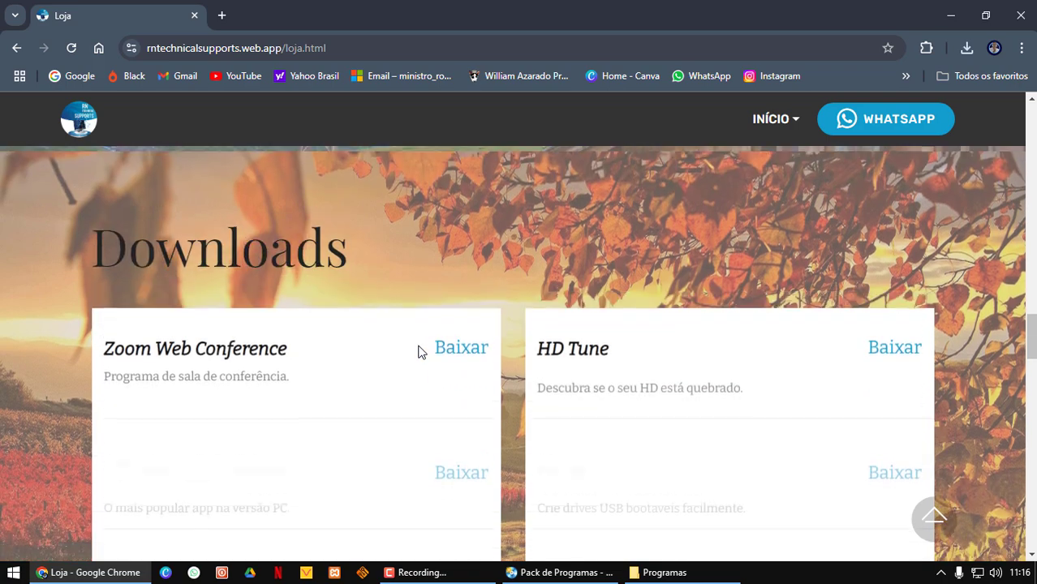
pyautogui.scroll(-2, 416, 350)
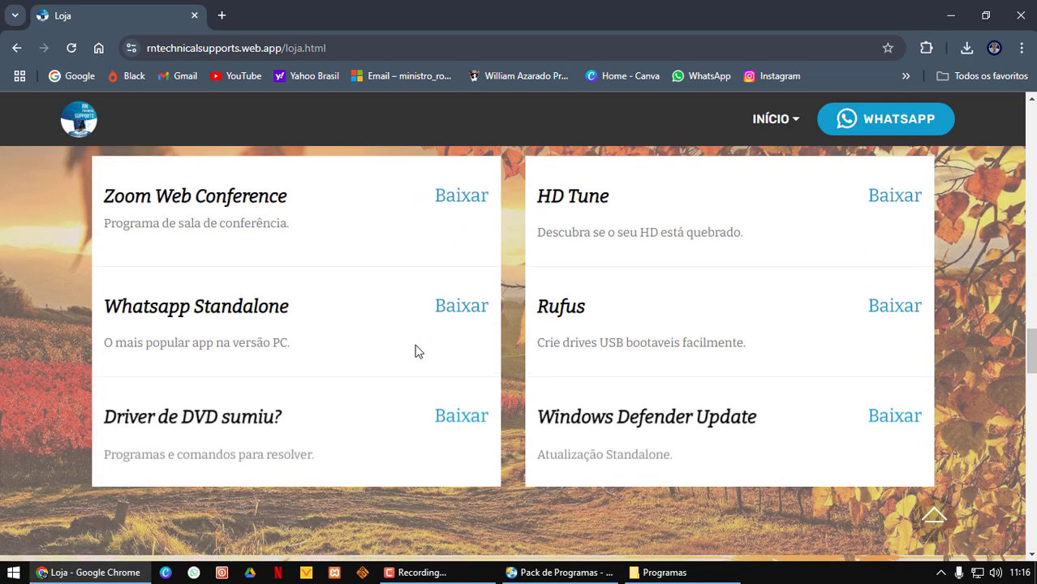
pyautogui.scroll(-5, 415, 349)
pyautogui.scroll(-1, 412, 342)
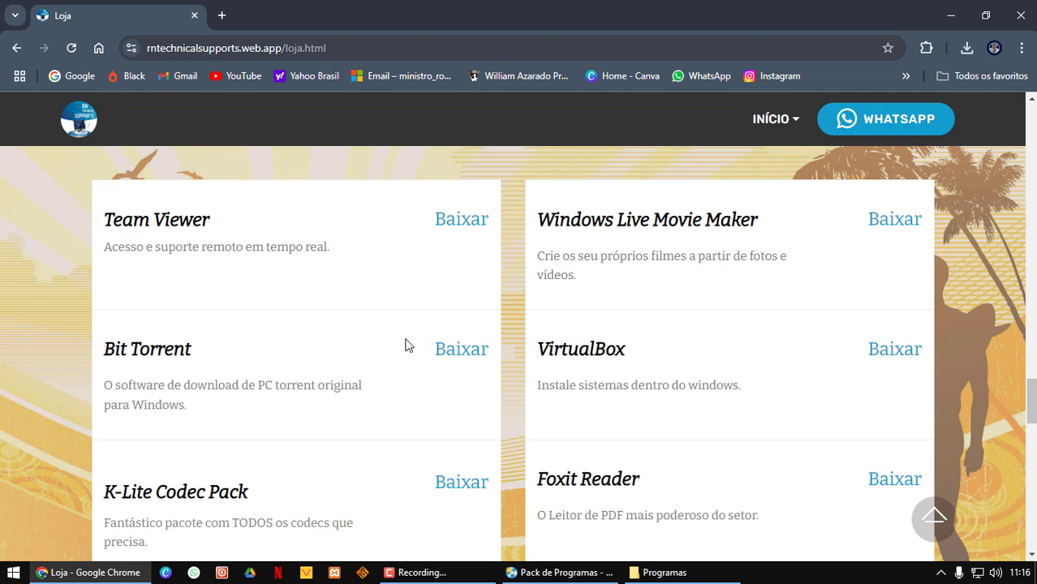
pyautogui.scroll(-2, 408, 346)
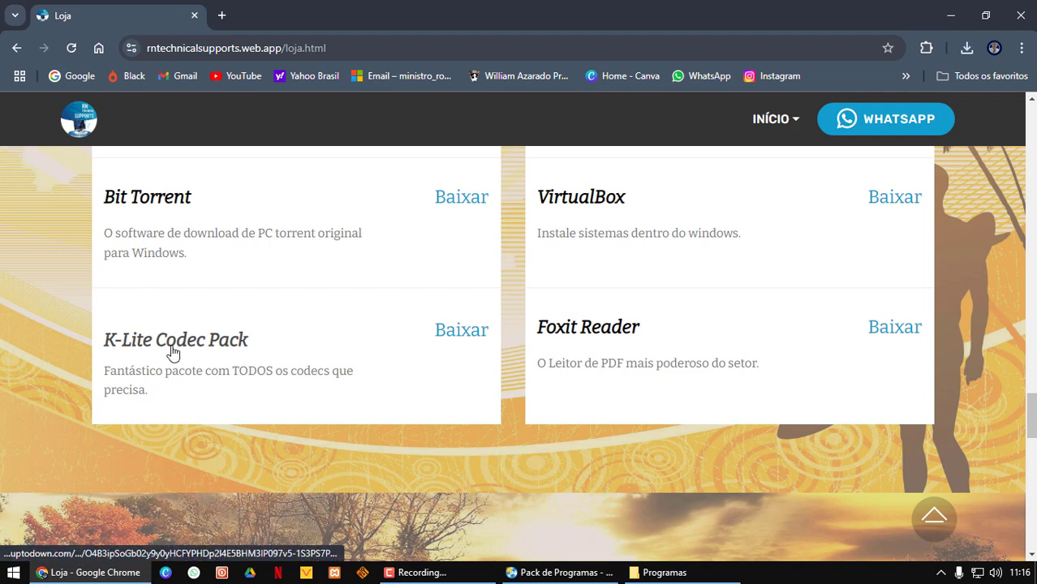
pyautogui.click(460, 331)
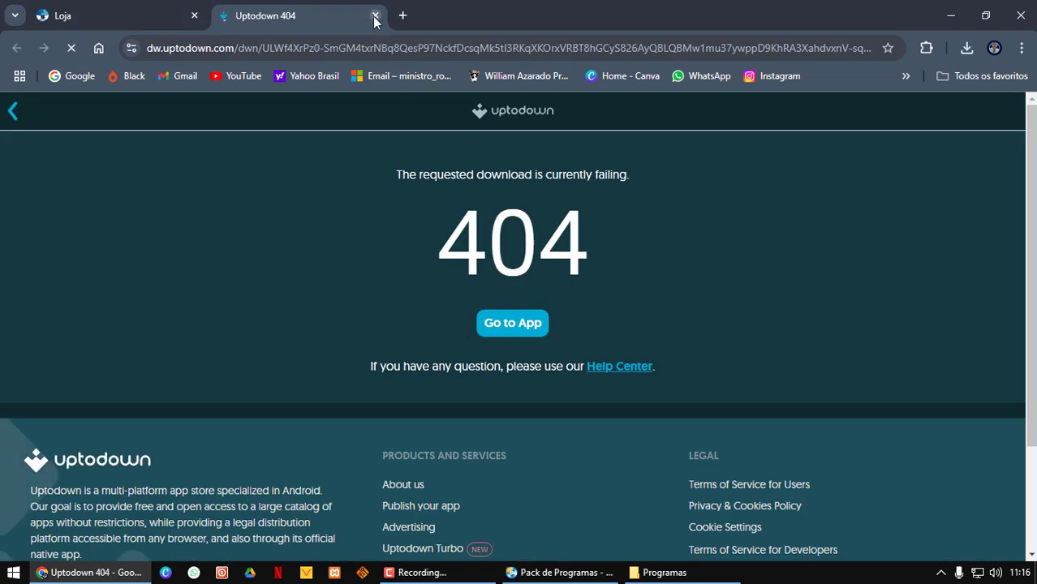
pyautogui.click(375, 15)
# - Follow the Google Chrome link in the site's Download list and request the Chrome download on Google's page
pyautogui.scroll(10, 422, 333)
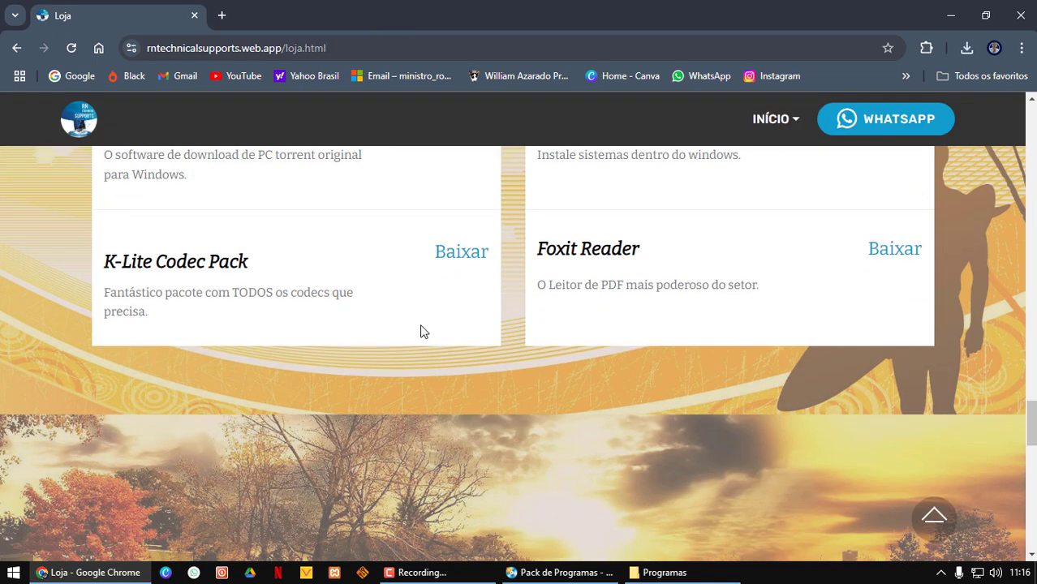
pyautogui.scroll(-1, 421, 331)
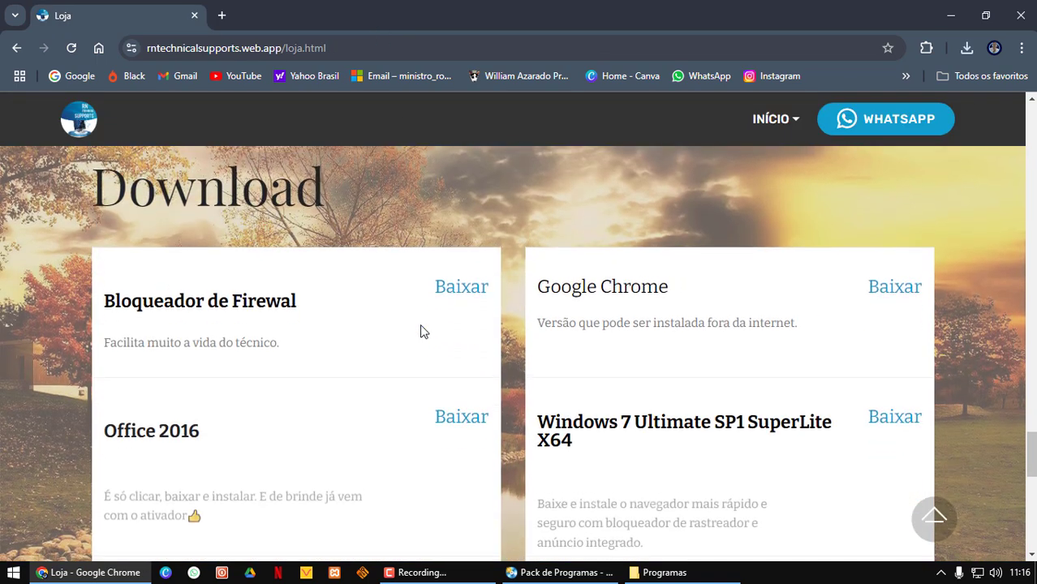
pyautogui.click(891, 291)
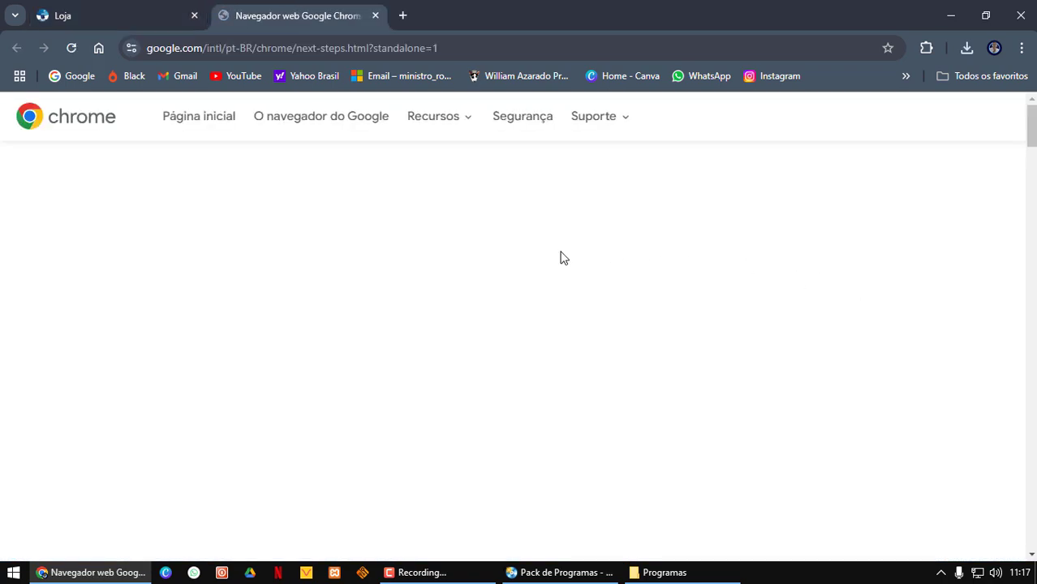
pyautogui.scroll(-10, 564, 258)
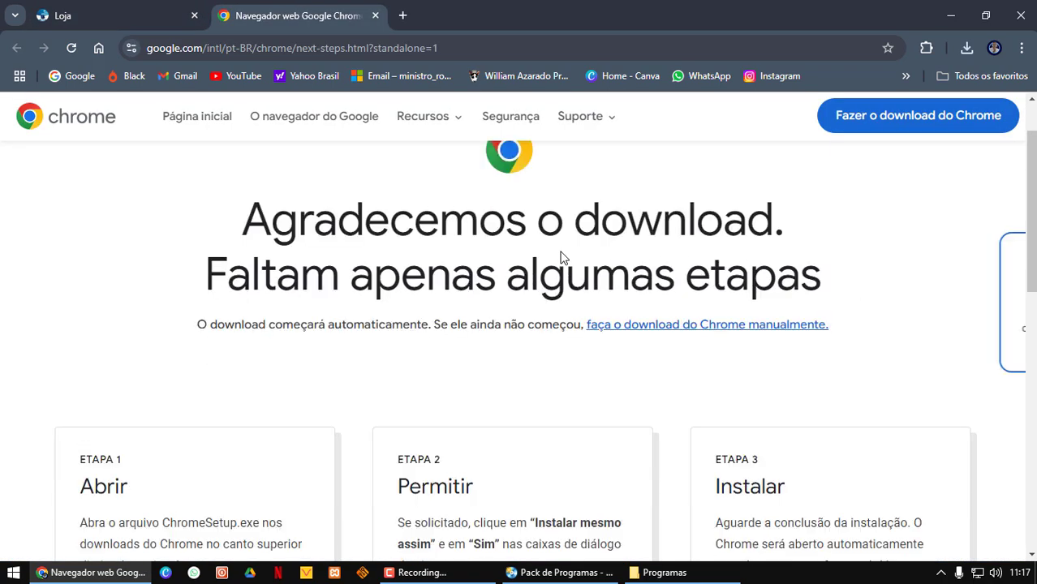
pyautogui.scroll(5, 564, 258)
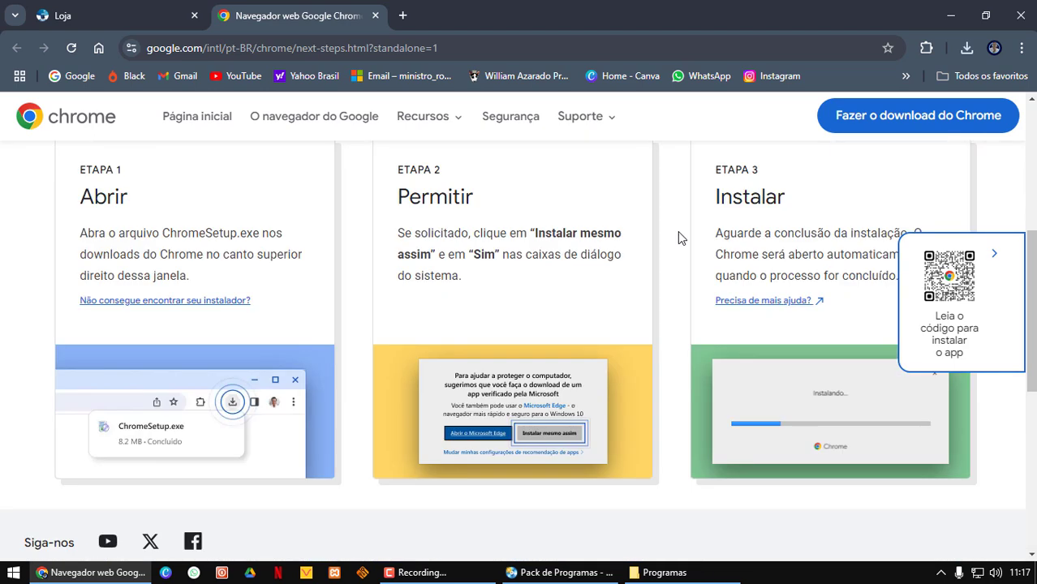
pyautogui.click(921, 134)
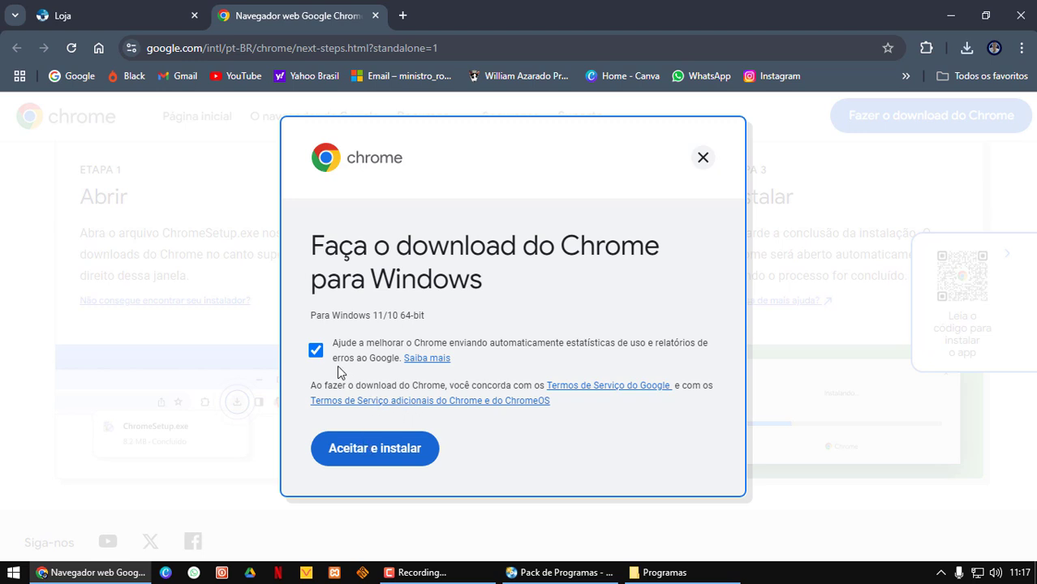
# - Accept the Chrome for Windows terms and save ChromeStandaloneSetup64 in the Programas folder
pyautogui.click(319, 355)
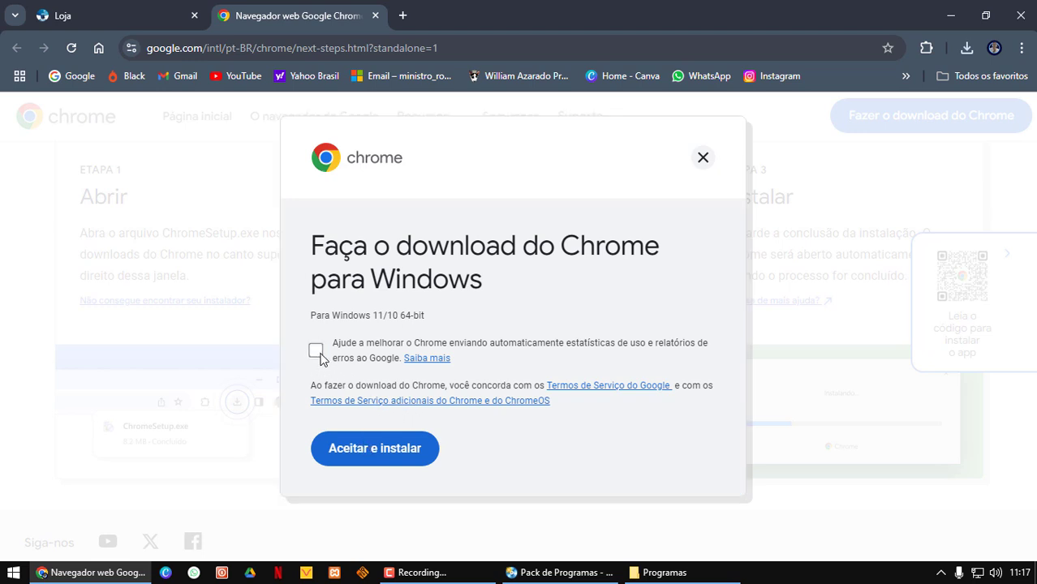
pyautogui.click(317, 355)
pyautogui.click(352, 459)
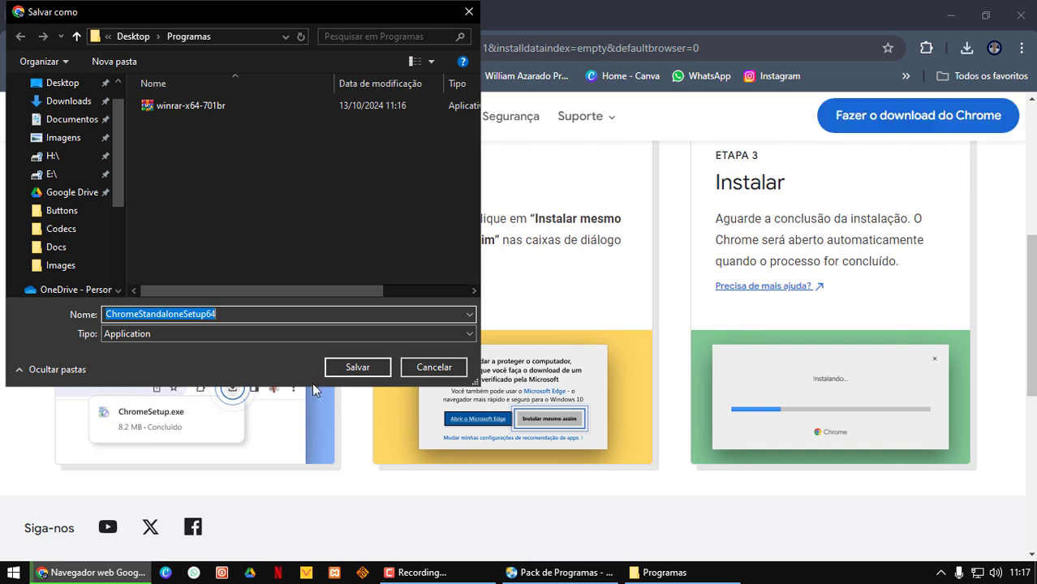
pyautogui.click(349, 368)
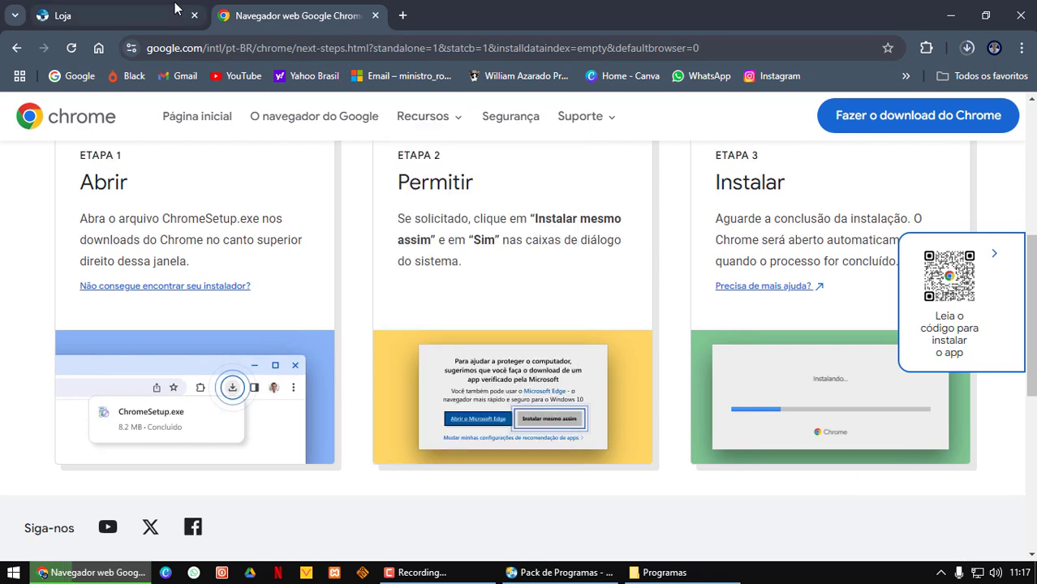
# - Return to the Loja page, download Rufus from its Downloads list and save rufus-3.13 in the Programas folder
pyautogui.click(117, 6)
pyautogui.scroll(-6, 535, 393)
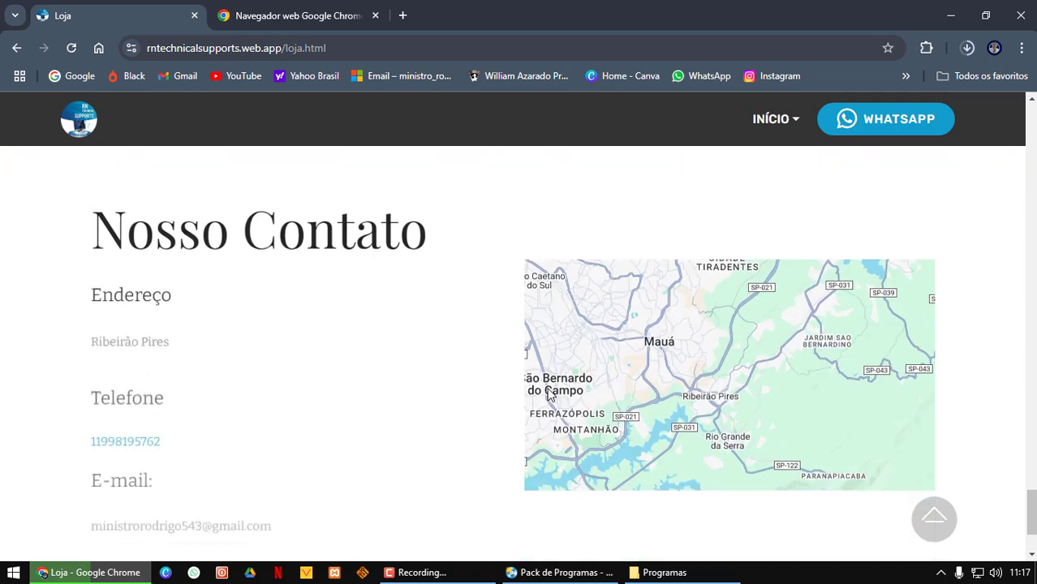
pyautogui.scroll(5, 547, 395)
pyautogui.scroll(6, 547, 392)
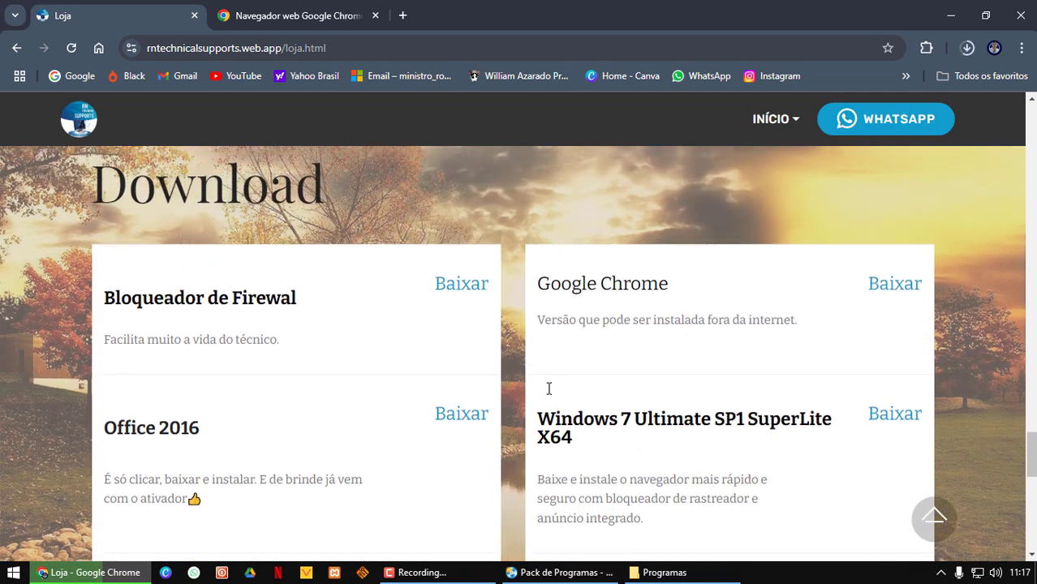
pyautogui.scroll(1, 548, 389)
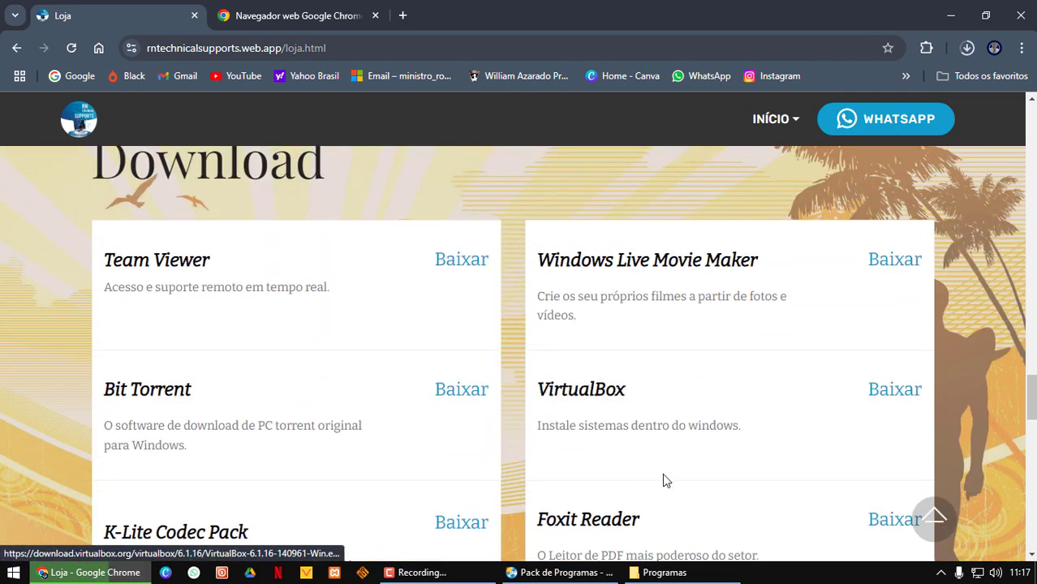
pyautogui.scroll(-1, 664, 471)
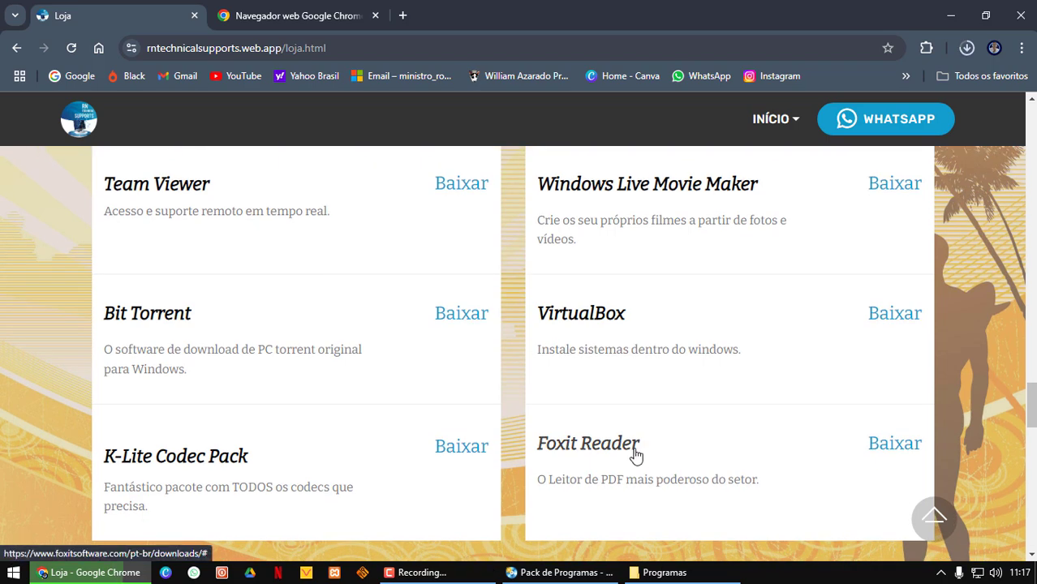
pyautogui.scroll(2, 636, 456)
pyautogui.scroll(4, 637, 455)
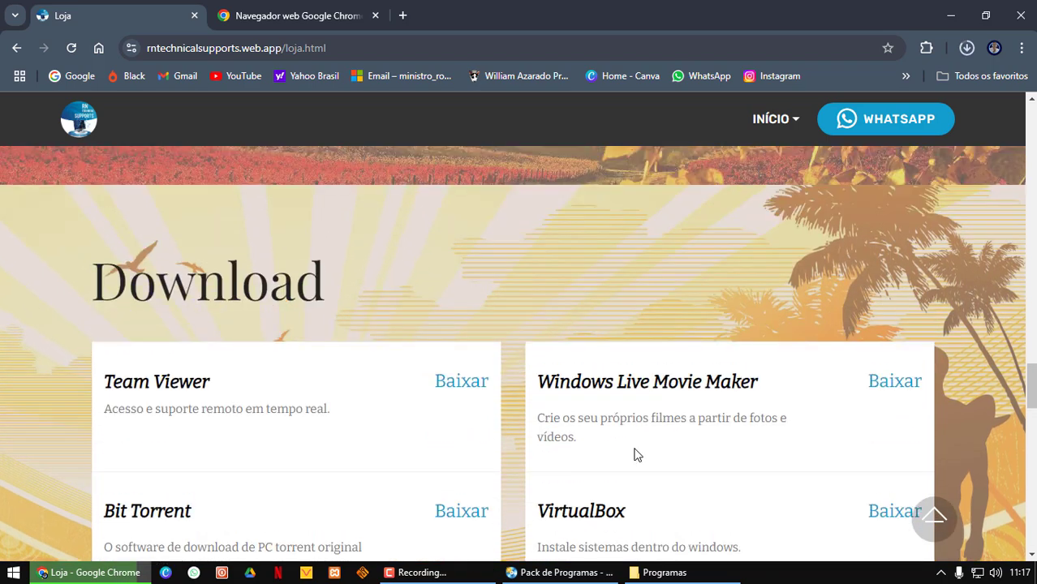
pyautogui.scroll(3, 636, 456)
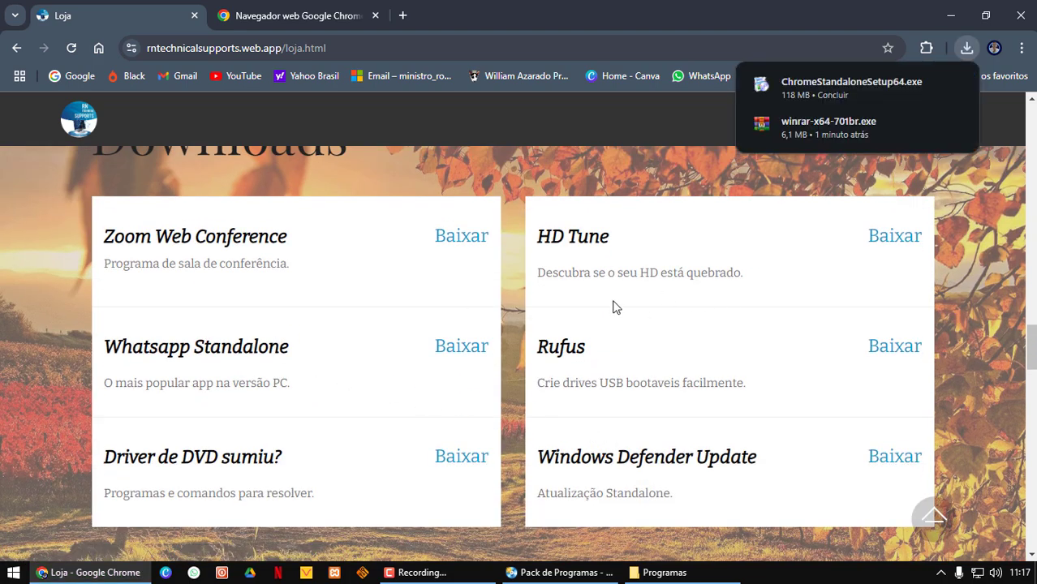
pyautogui.click(894, 357)
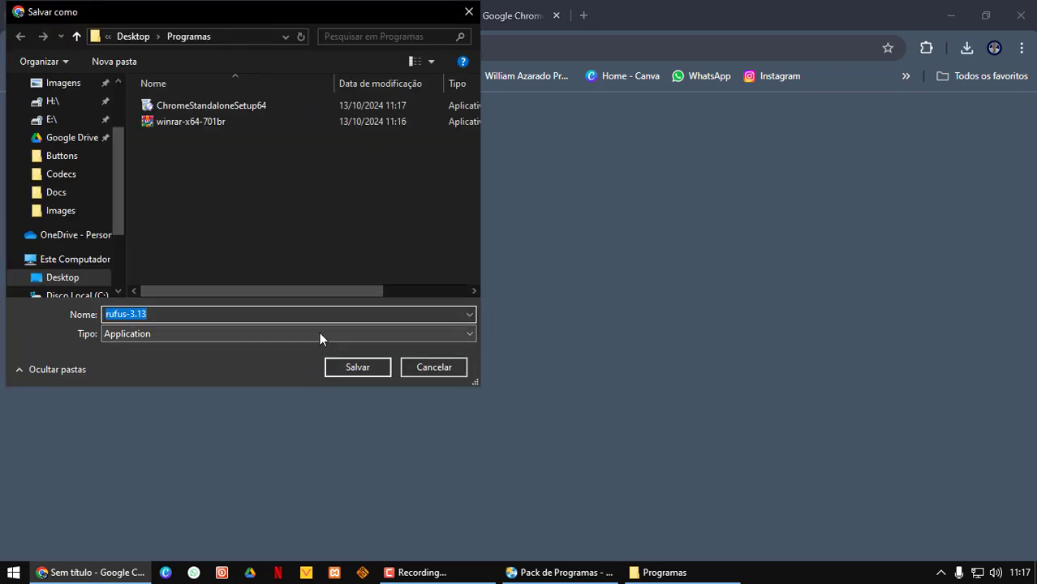
pyautogui.click(357, 368)
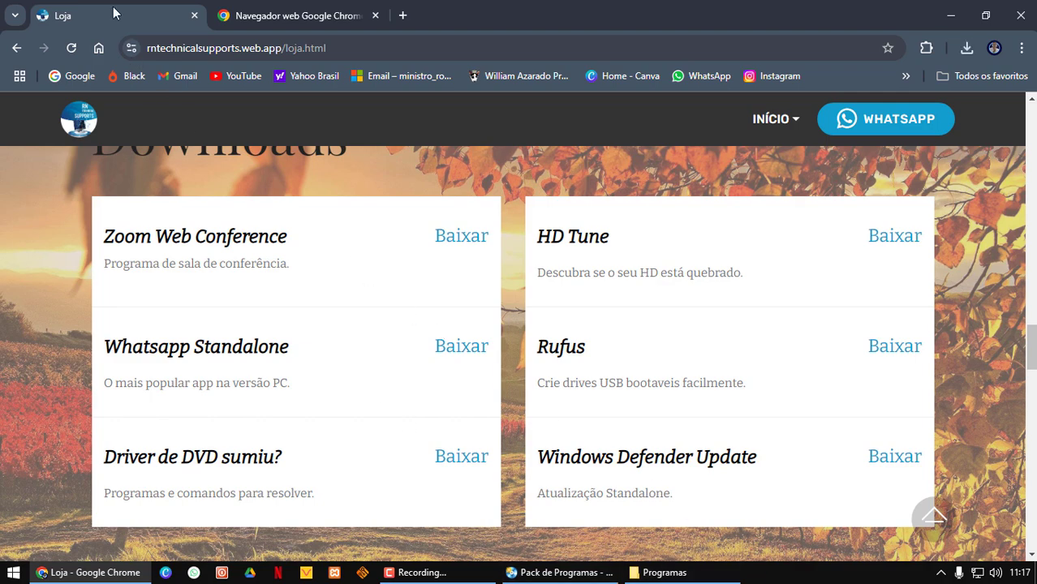
# - Download Java Standalone from the site's Downloads list and save jre-8u231-windows-x64 in the Programas folder
pyautogui.scroll(5, 661, 331)
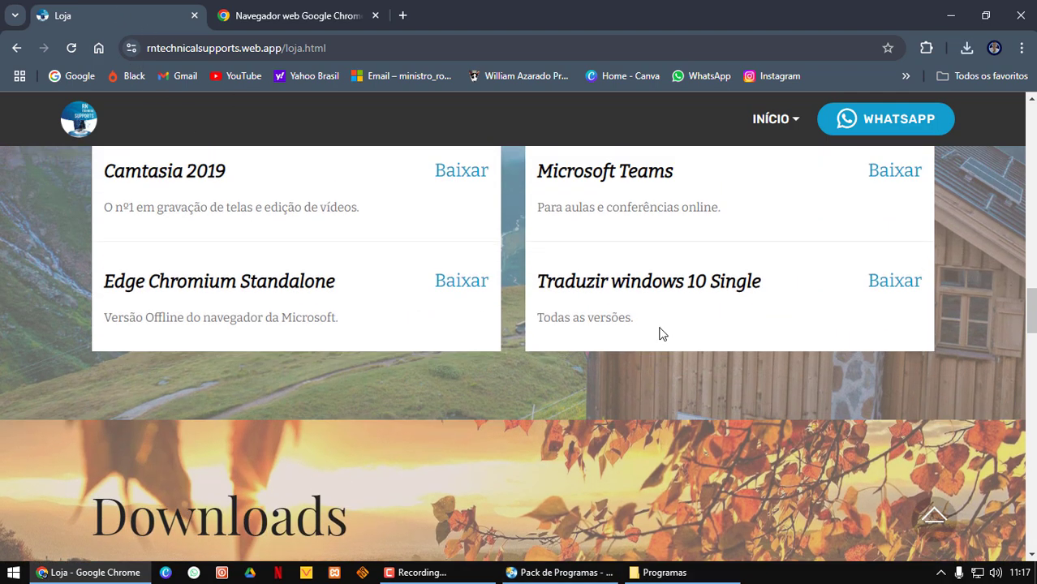
pyautogui.scroll(2, 659, 331)
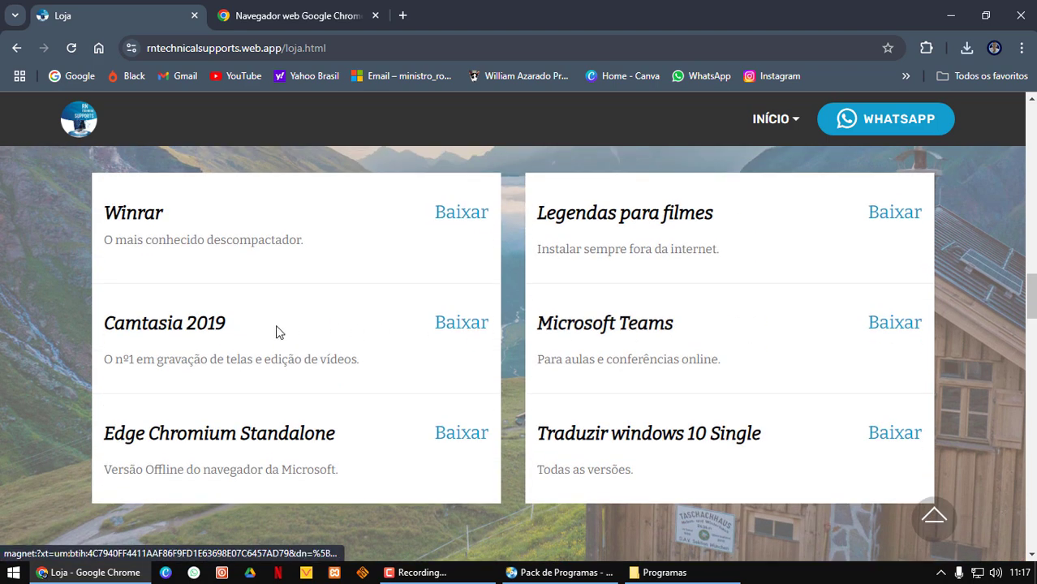
pyautogui.scroll(7, 388, 341)
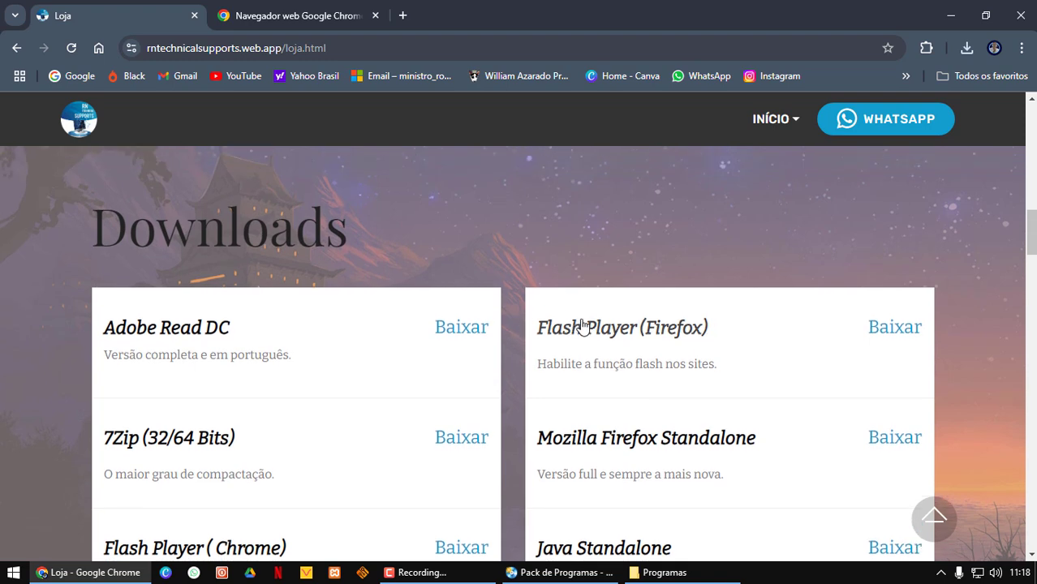
pyautogui.scroll(-1, 568, 325)
pyautogui.click(890, 477)
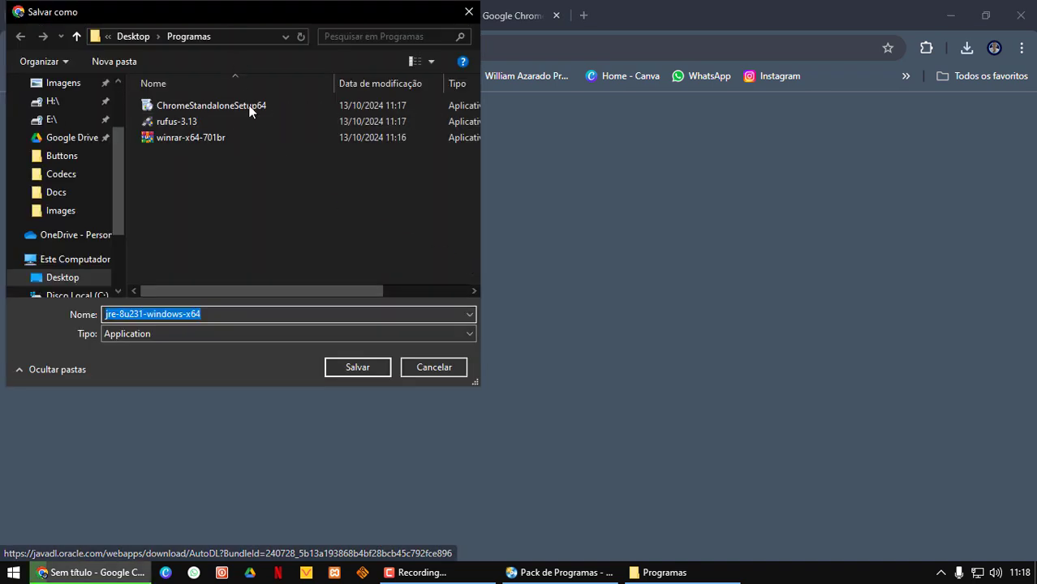
pyautogui.click(358, 367)
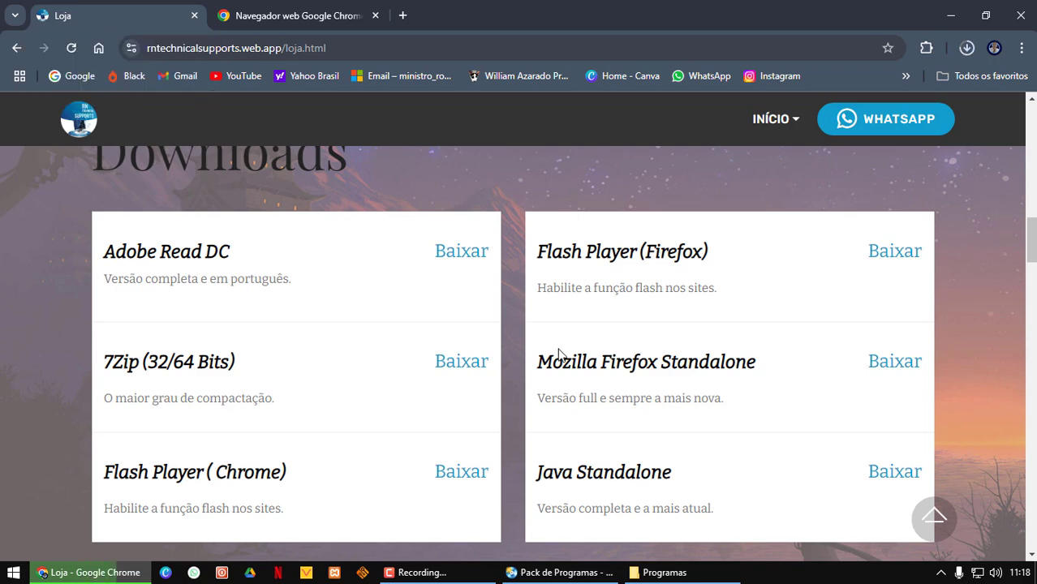
# - Try to download Flash Player (Chrome) from the site's Downloads list and close the Adobe page it opens
pyautogui.scroll(1, 558, 354)
pyautogui.scroll(4, 555, 338)
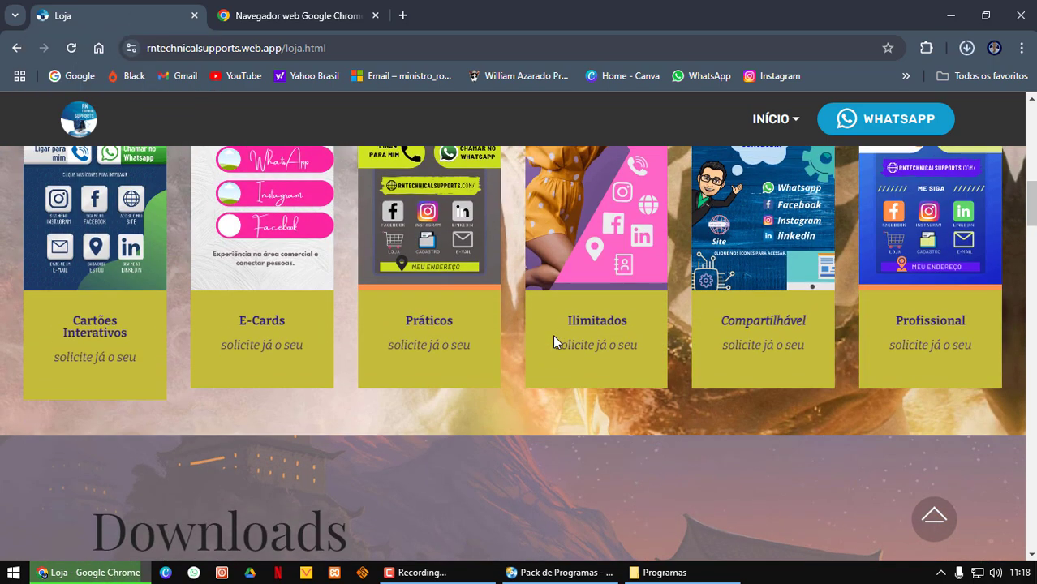
pyautogui.scroll(-9, 552, 334)
pyautogui.scroll(-3, 482, 336)
pyautogui.scroll(6, 405, 331)
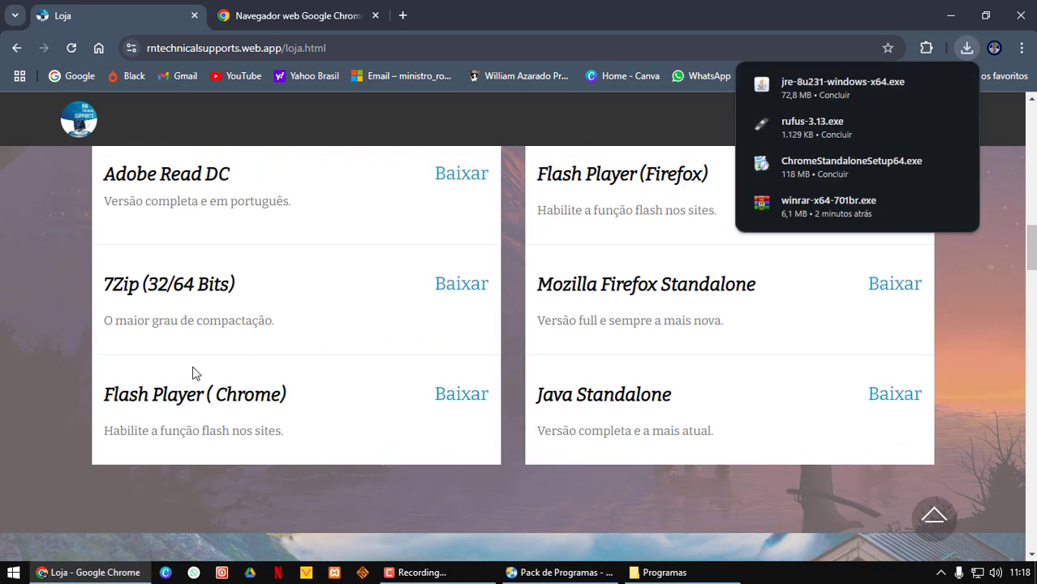
pyautogui.click(450, 403)
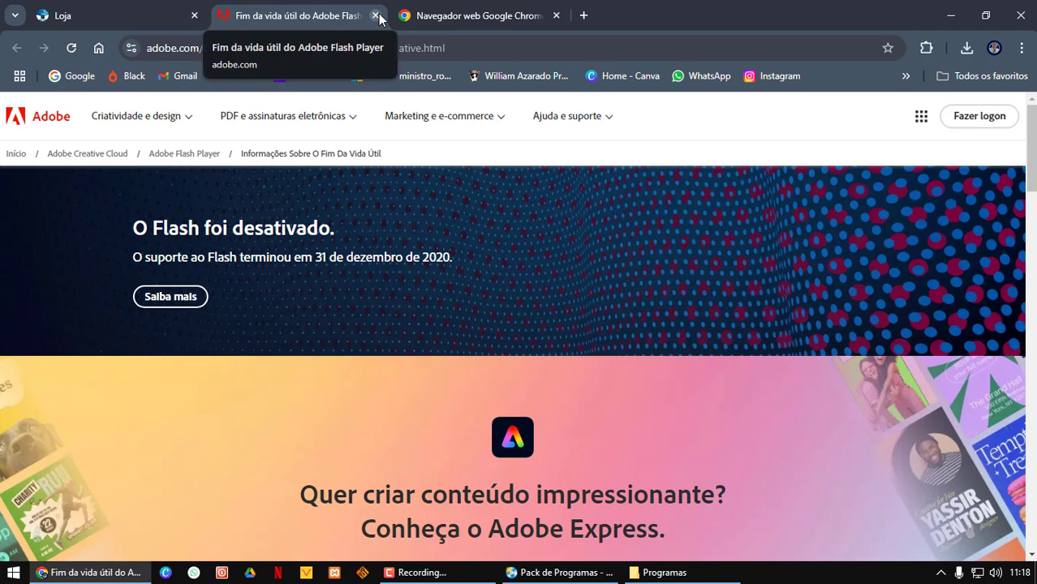
pyautogui.click(376, 15)
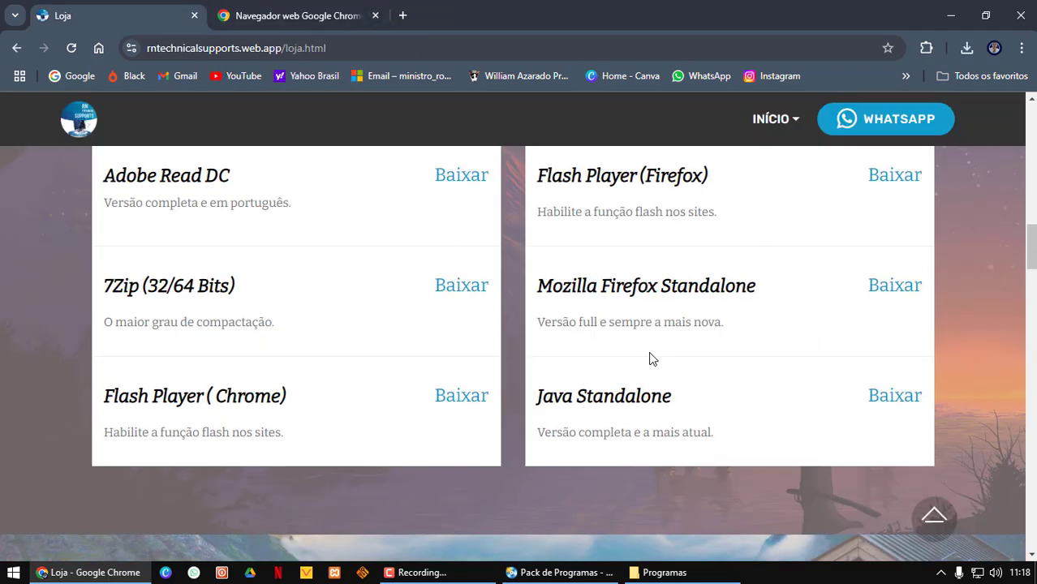
# - Download Mozilla Firefox Standalone, save Firefox Setup 131.0.2 in the Programas folder and close the browser
pyautogui.scroll(1, 649, 353)
pyautogui.click(889, 366)
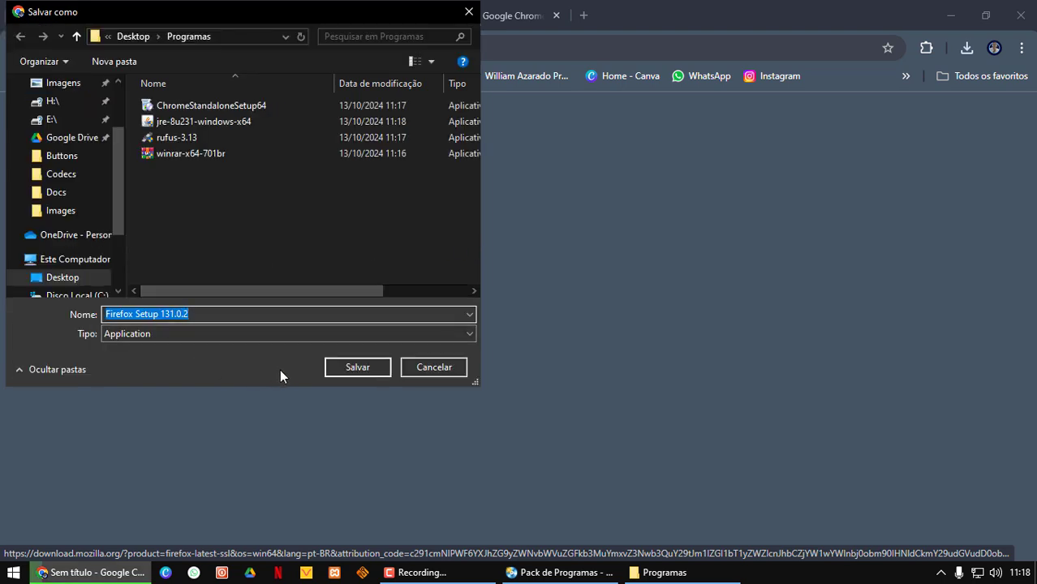
pyautogui.click(356, 366)
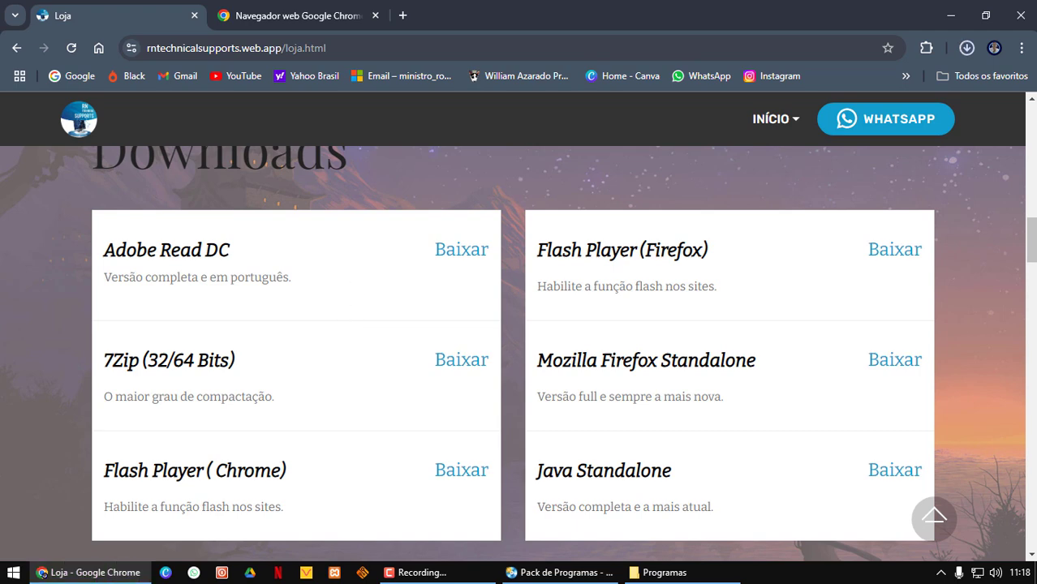
pyautogui.click(1019, 17)
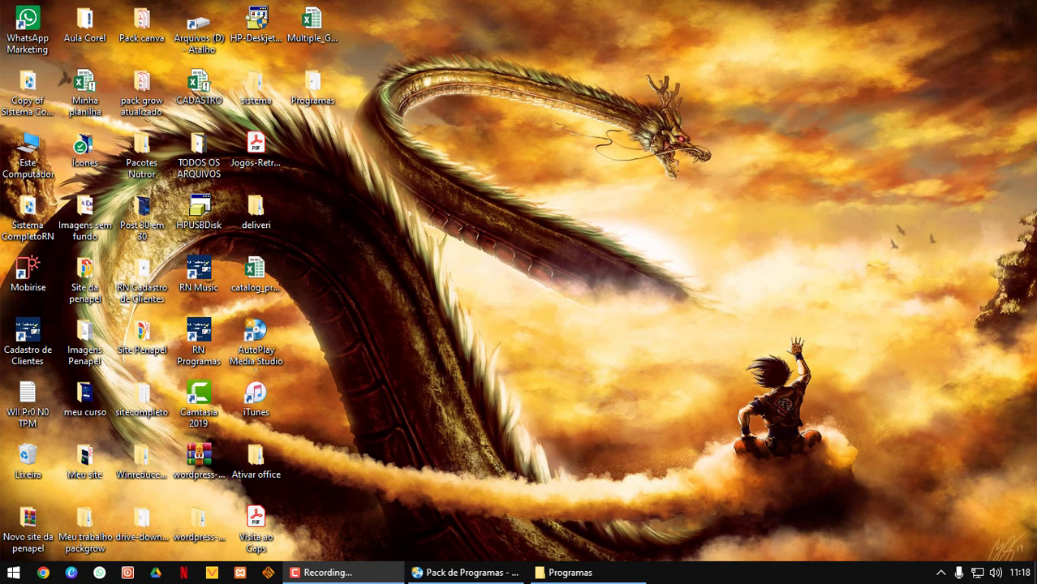
# - Check the installers saved in the desktop's Programas folder and return to the Pack de Programas project in AutoPlay Media Studio
pyautogui.rightClick(473, 397)
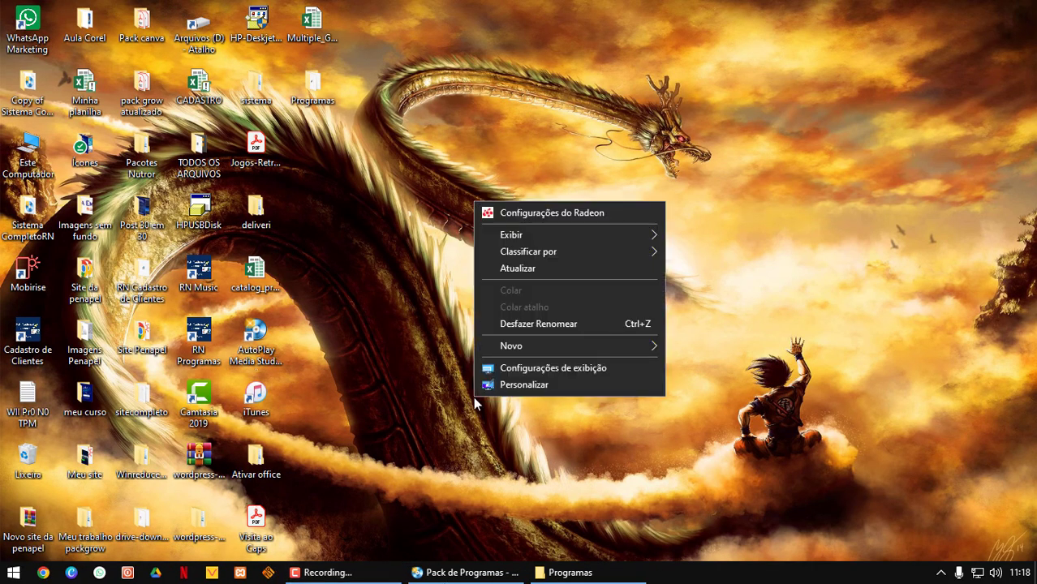
pyautogui.click(510, 271)
pyautogui.doubleClick(315, 91)
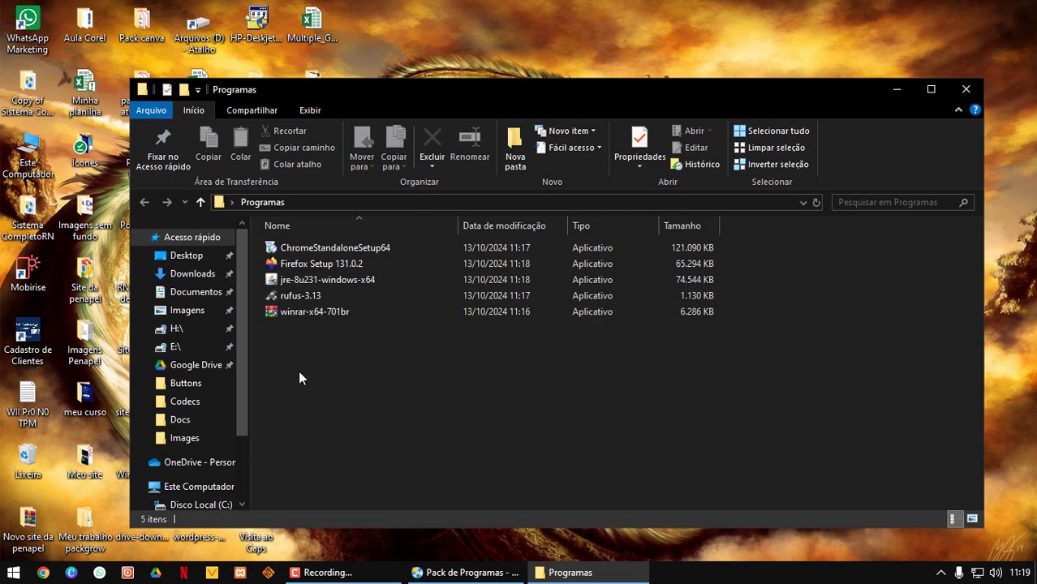
pyautogui.click(883, 87)
pyautogui.moveTo(443, 576)
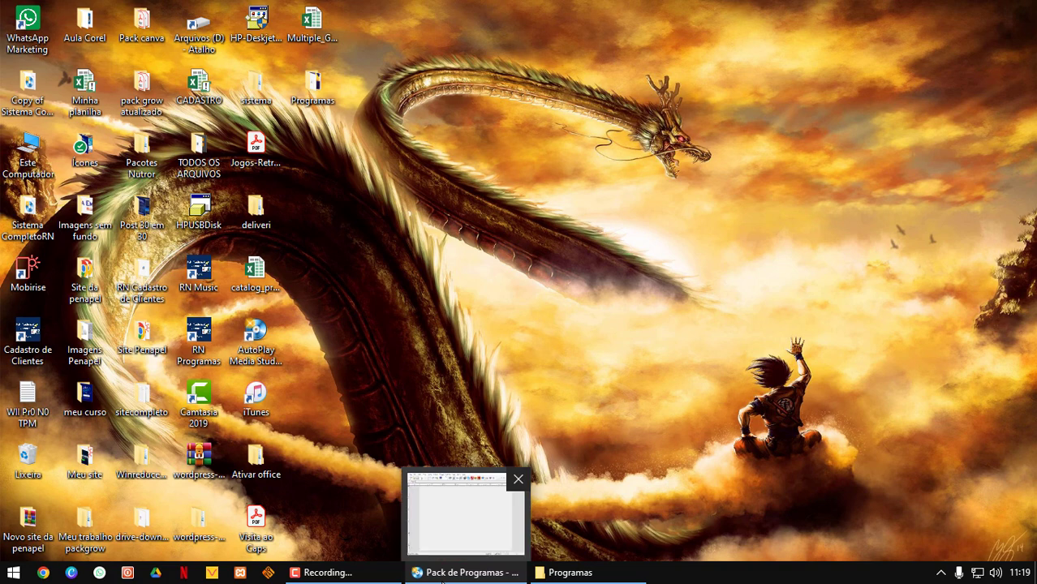
pyautogui.click(505, 512)
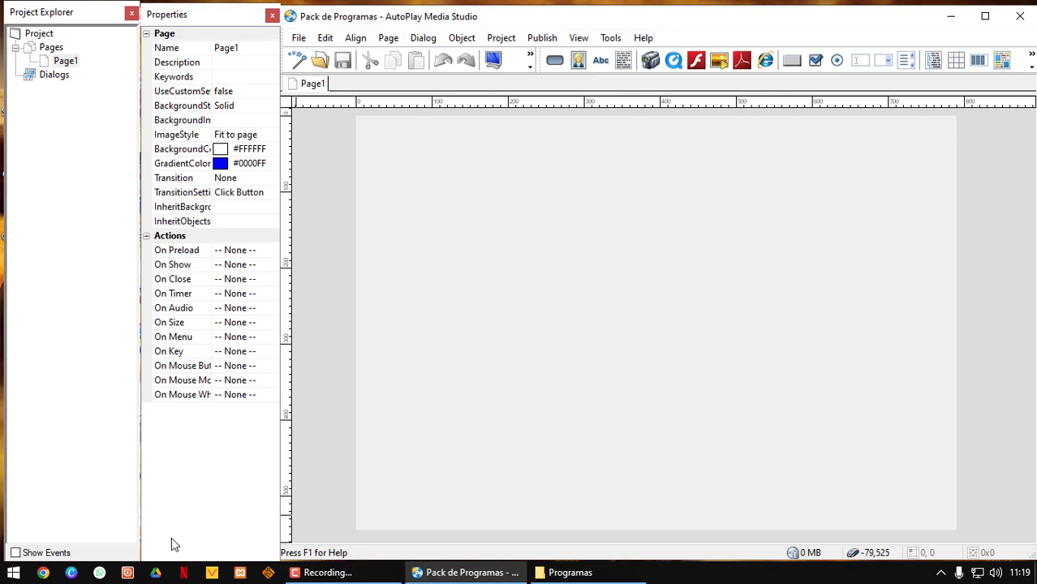
# - Switch to Chrome and search Google Images for "Fundo computador"
pyautogui.click(44, 573)
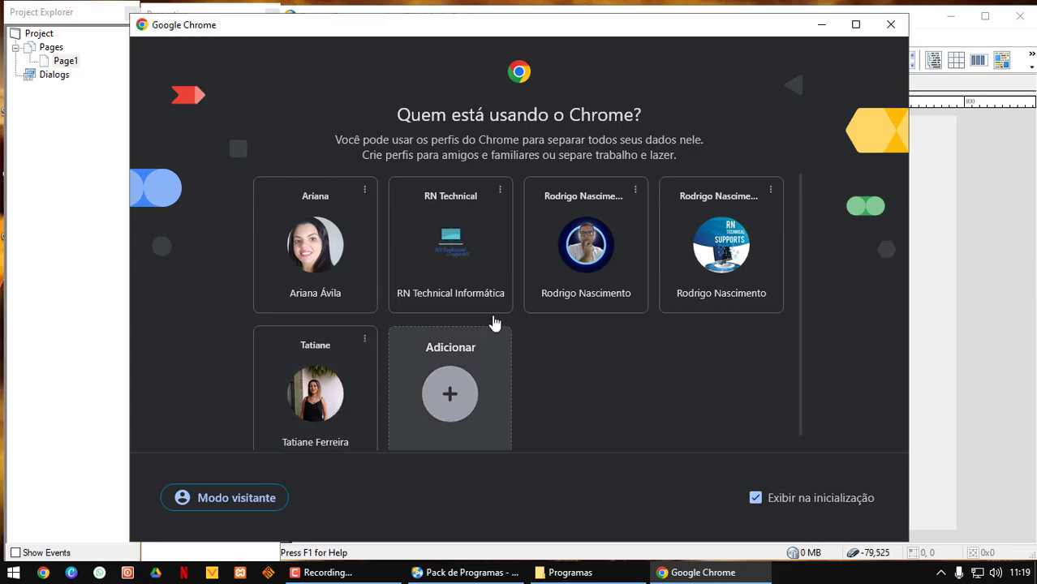
pyautogui.click(551, 287)
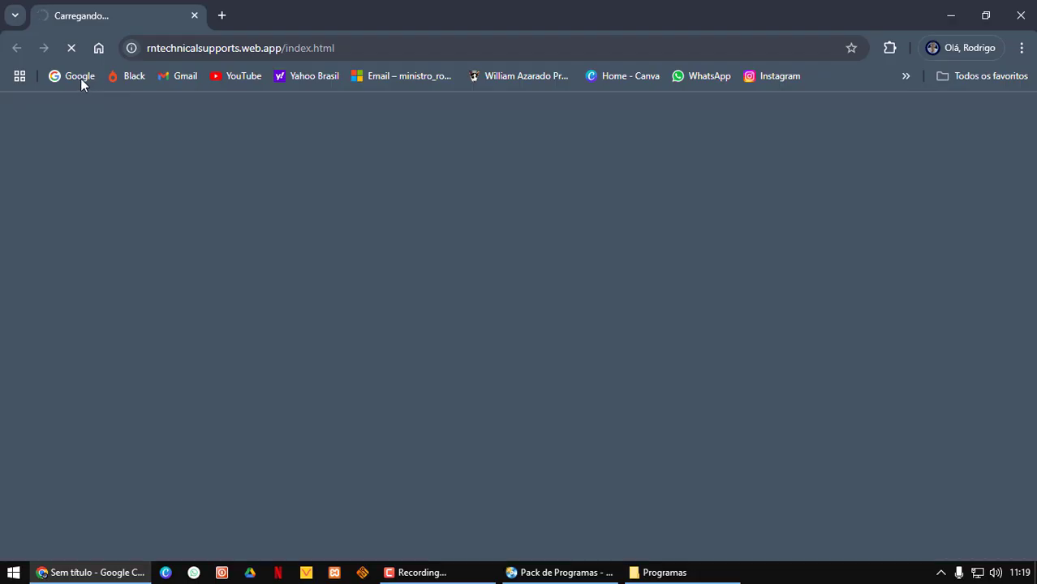
pyautogui.click(80, 76)
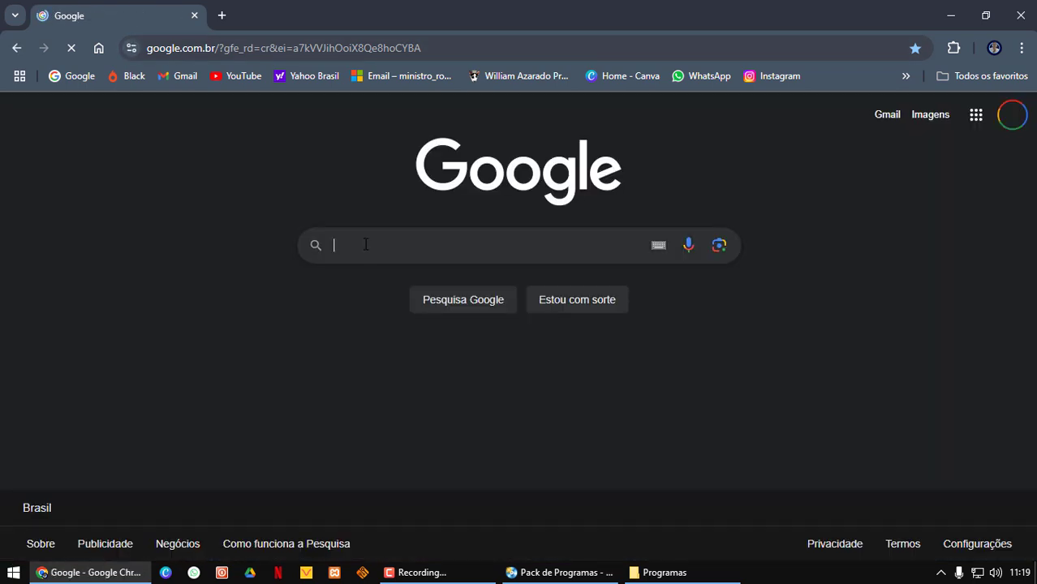
pyautogui.click(368, 243)
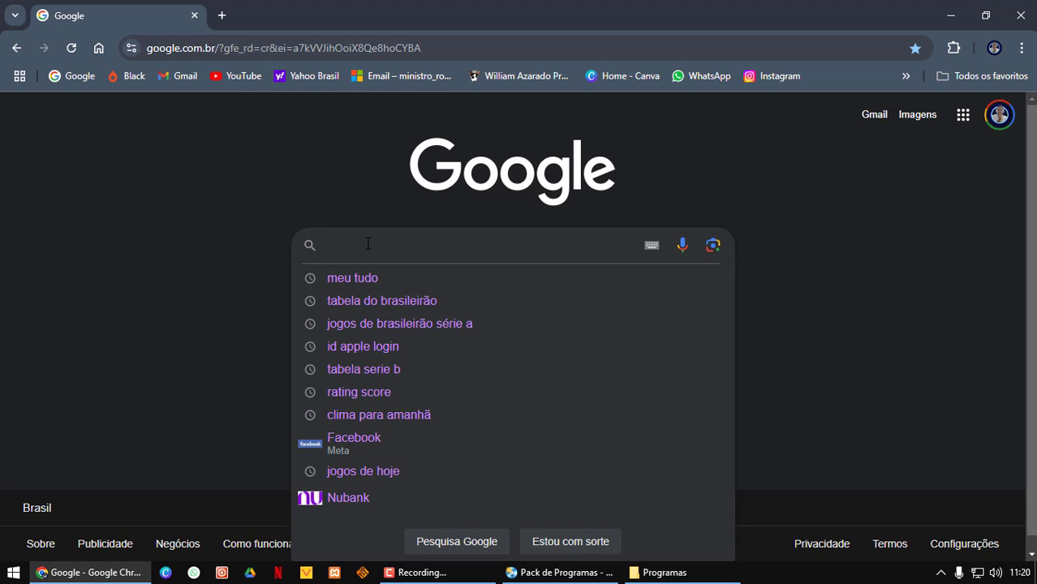
pyautogui.write('Fundo computa')
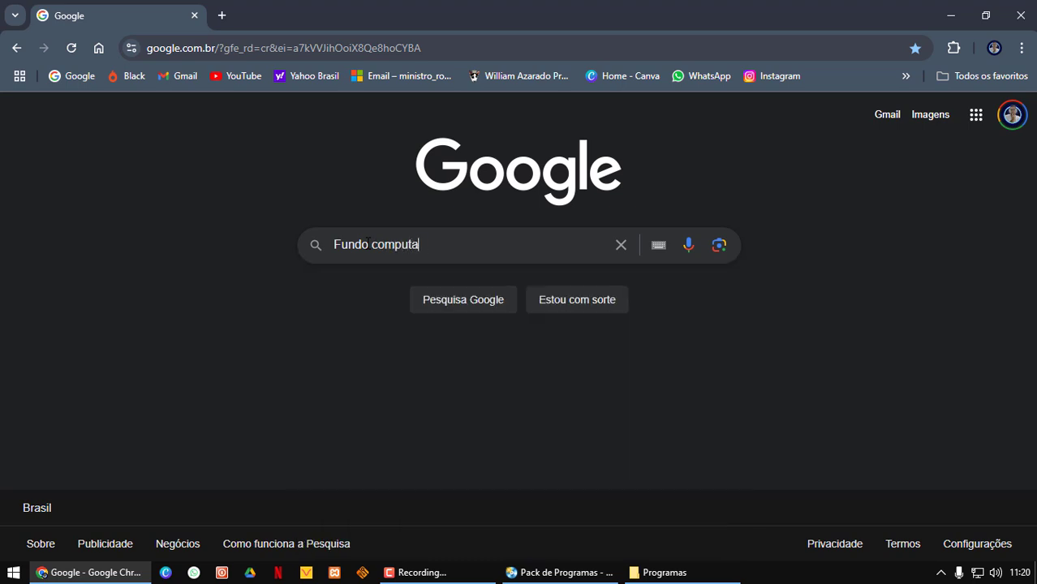
pyautogui.write('dor')
pyautogui.press('Return')
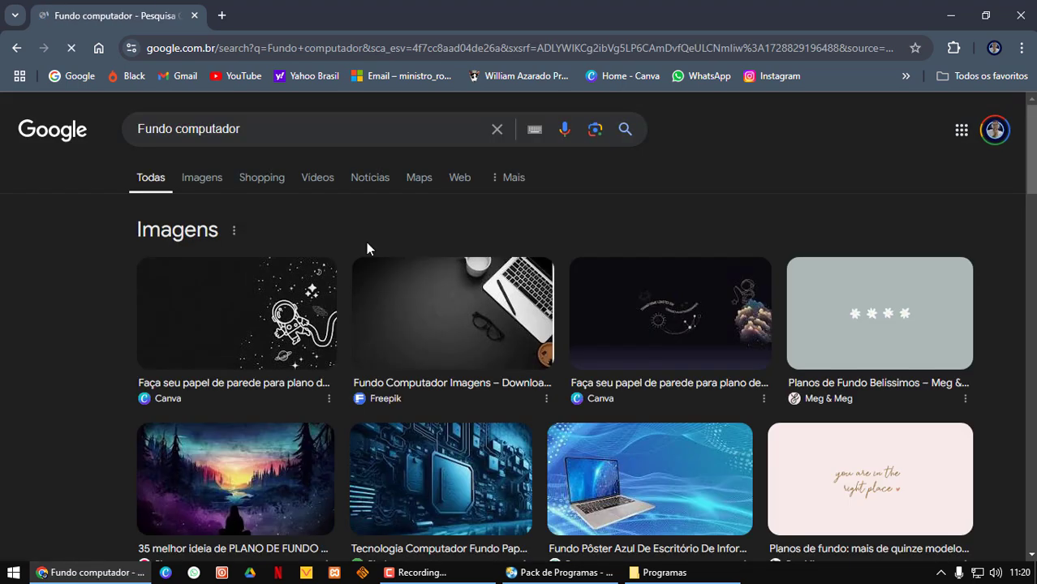
pyautogui.click(207, 184)
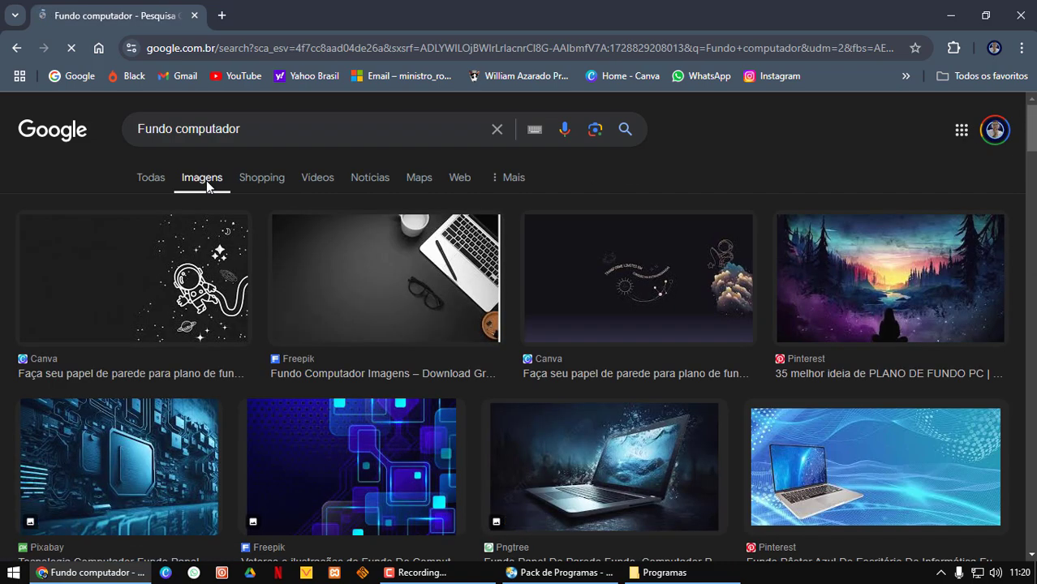
# - Save the Pinterest image of a laptop on a blue wave background as "Fundo do projeto" in the Programas folder
pyautogui.scroll(-2, 836, 477)
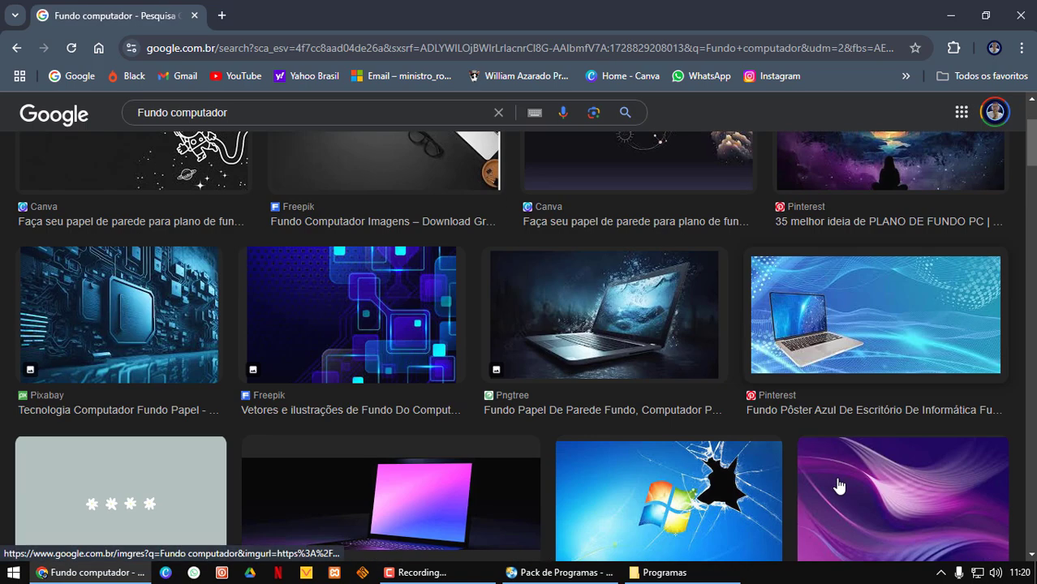
pyautogui.click(825, 316)
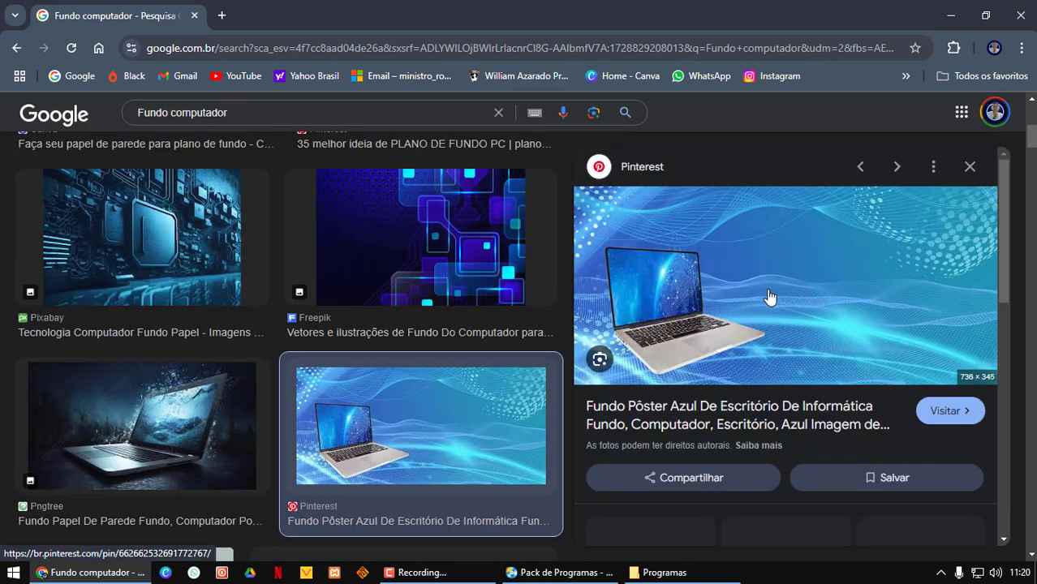
pyautogui.rightClick(745, 294)
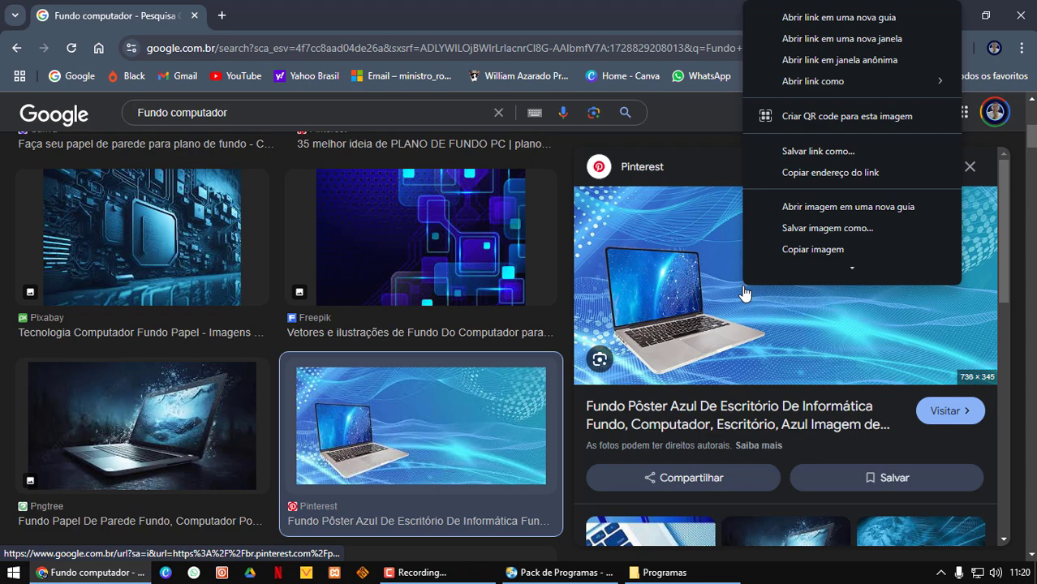
pyautogui.scroll(-3, 759, 253)
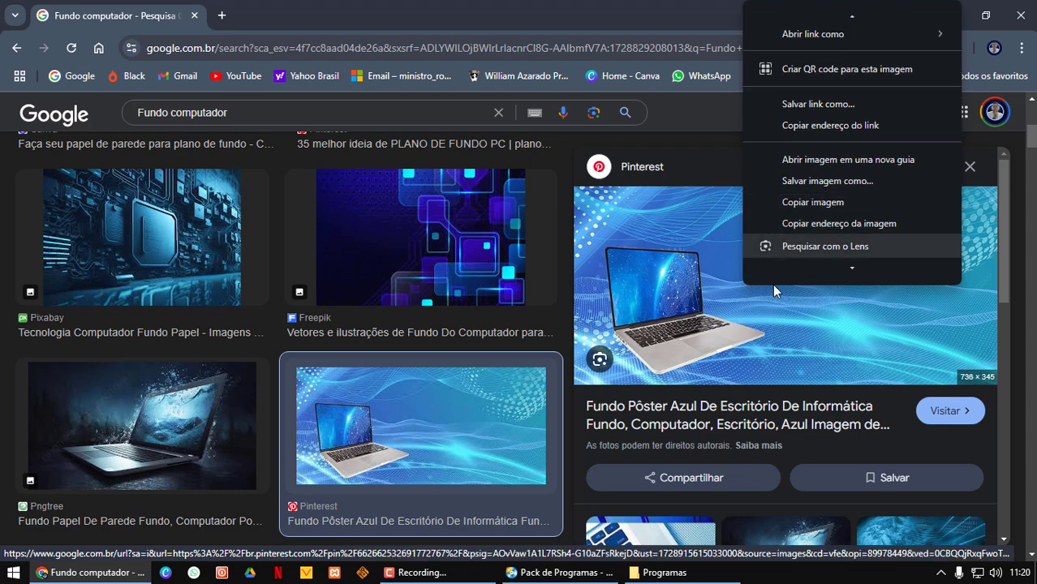
pyautogui.scroll(1, 785, 215)
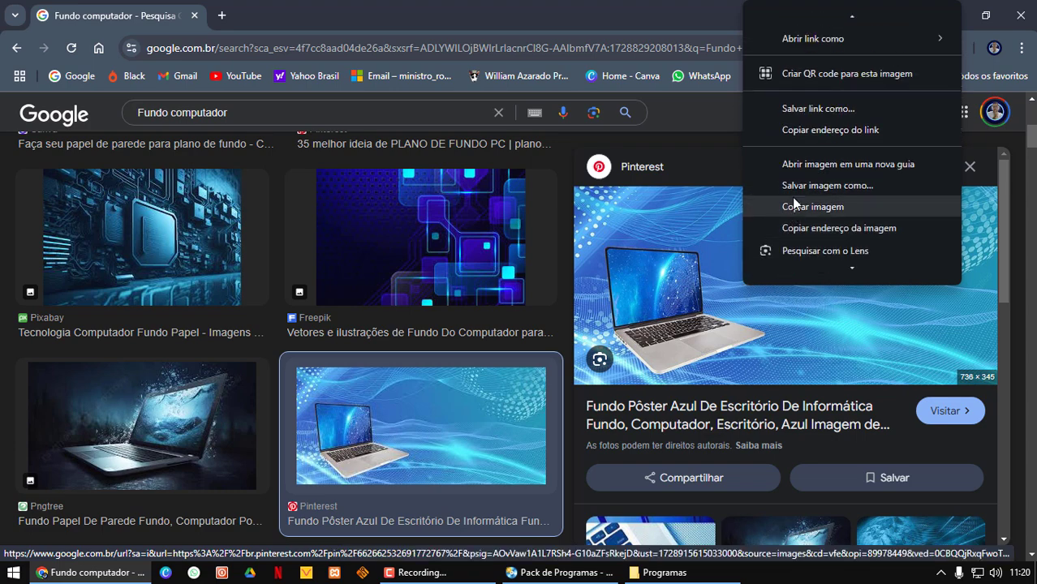
pyautogui.click(795, 186)
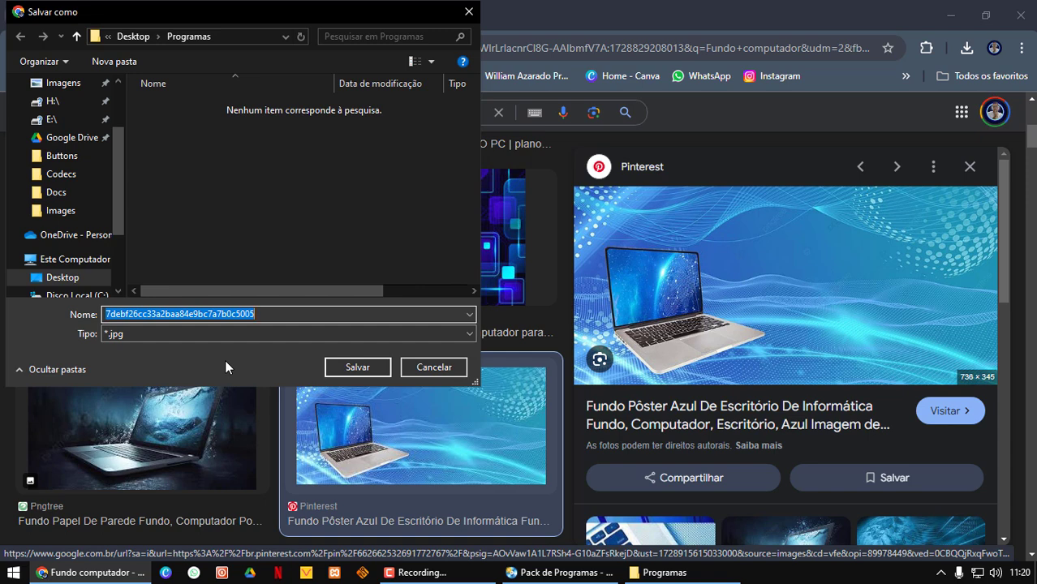
pyautogui.write('Fundo ')
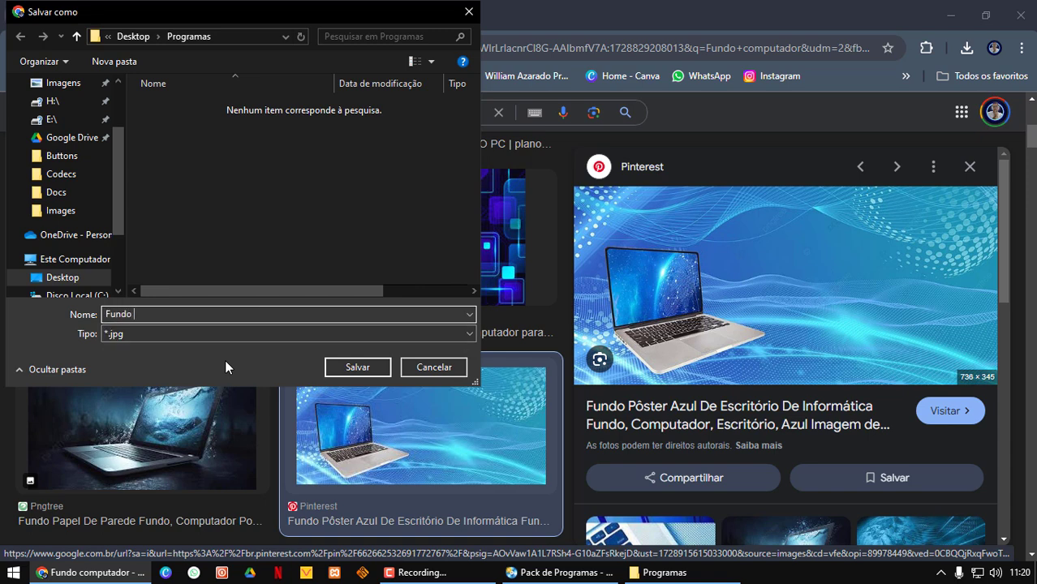
pyautogui.write('do projeto')
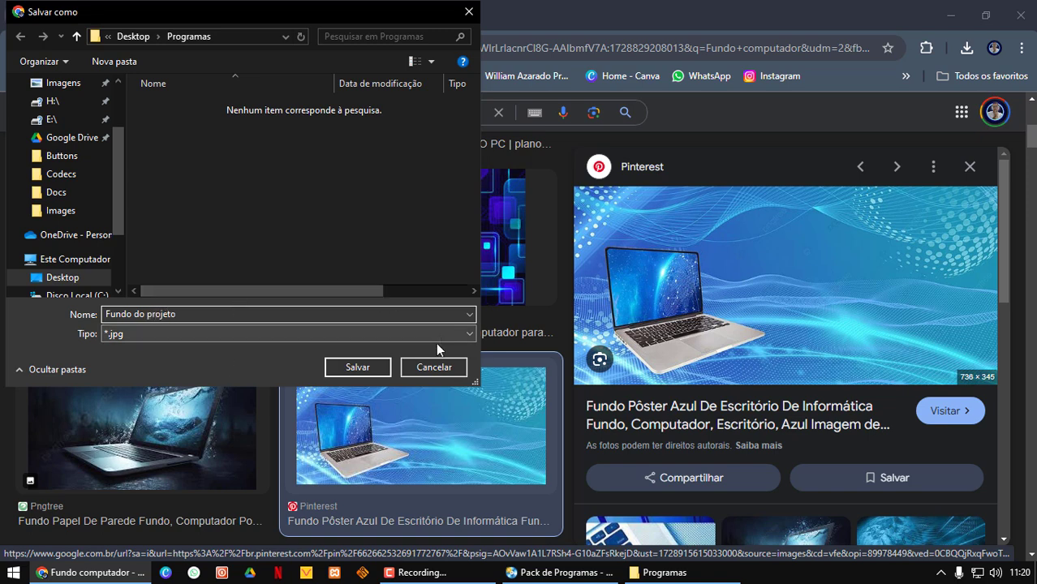
pyautogui.click(357, 370)
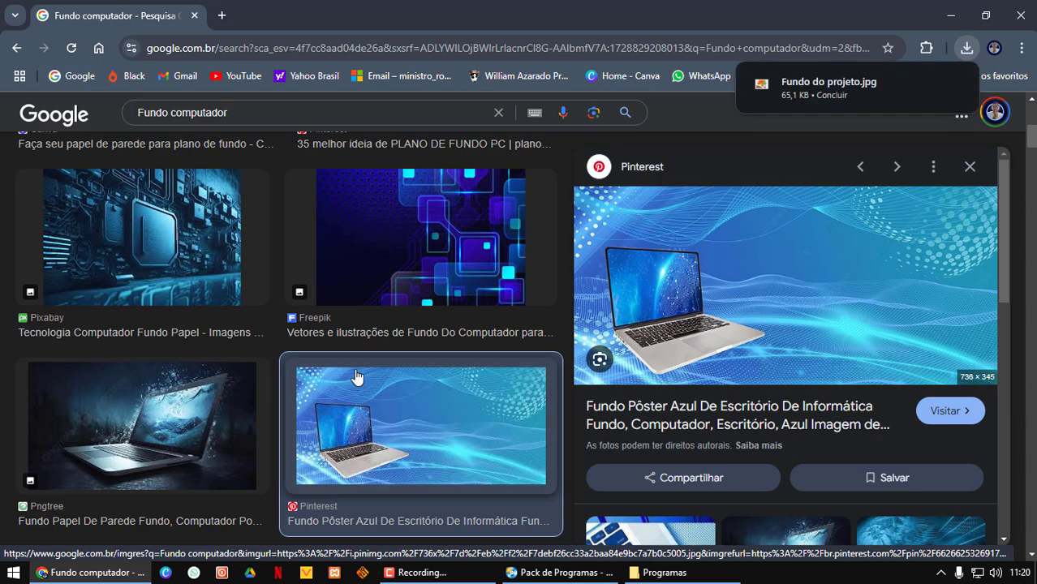
# - Switch to AutoPlay Media Studio, start adding an image object to Page1 and browse to Disco Local (C:)
pyautogui.click(549, 579)
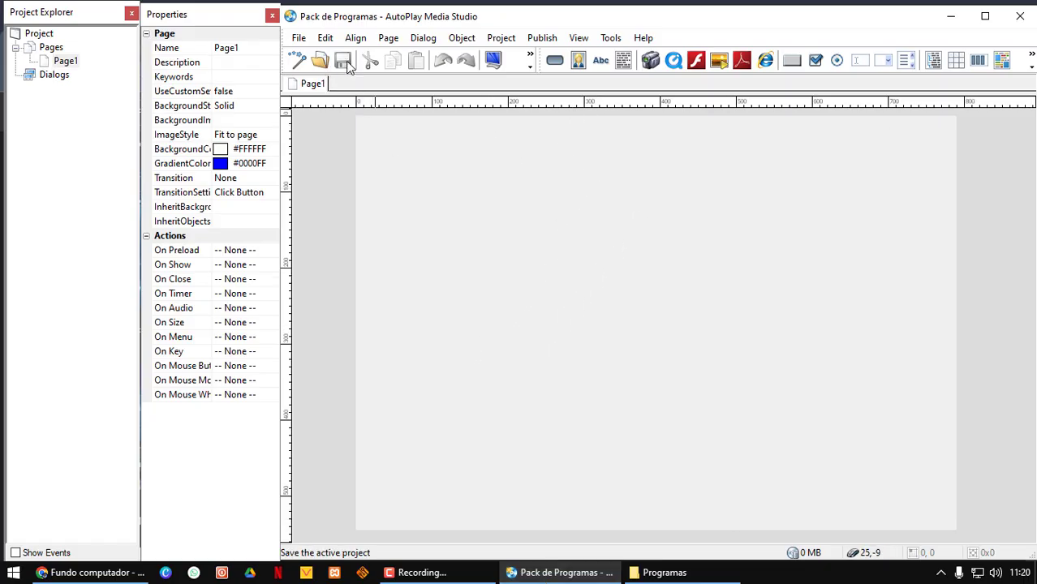
pyautogui.click(579, 68)
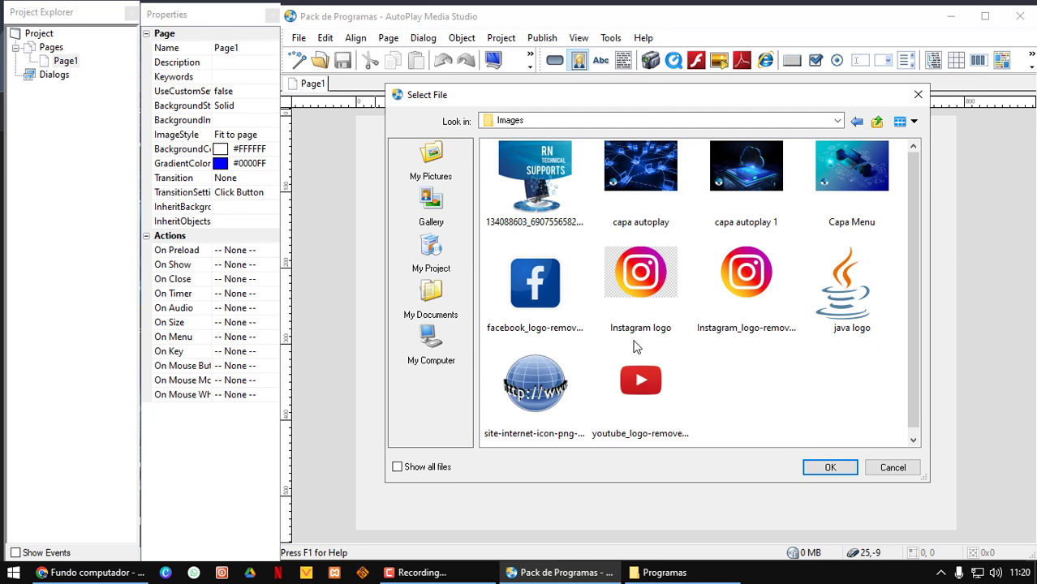
pyautogui.click(431, 344)
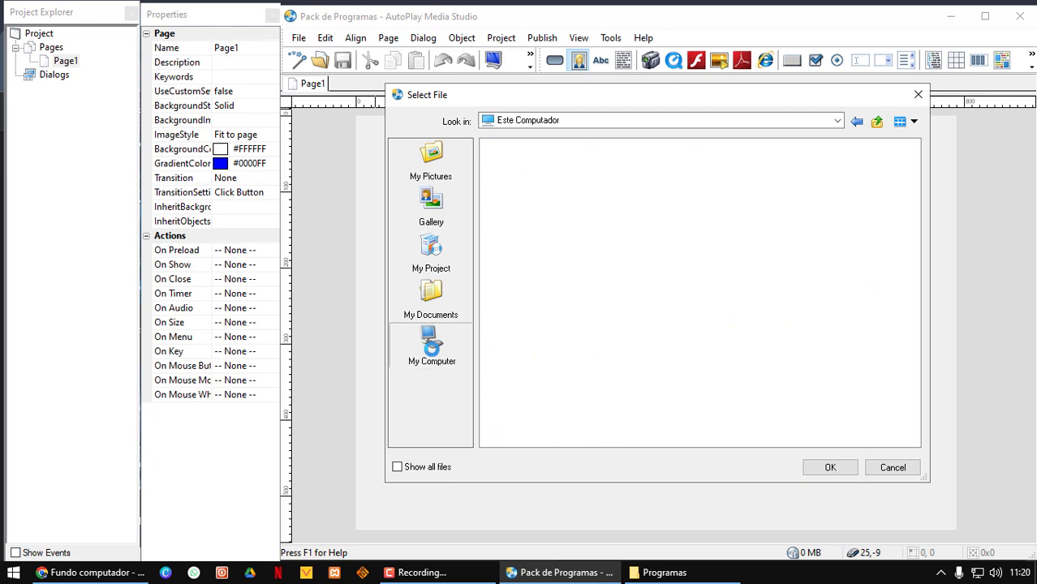
pyautogui.click(433, 343)
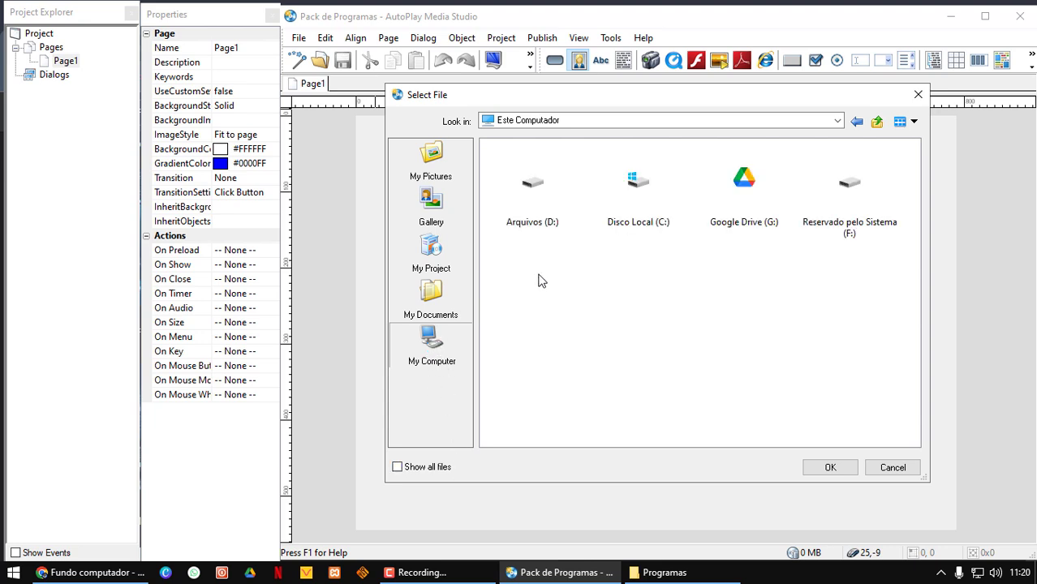
pyautogui.click(641, 186)
pyautogui.doubleClick(641, 187)
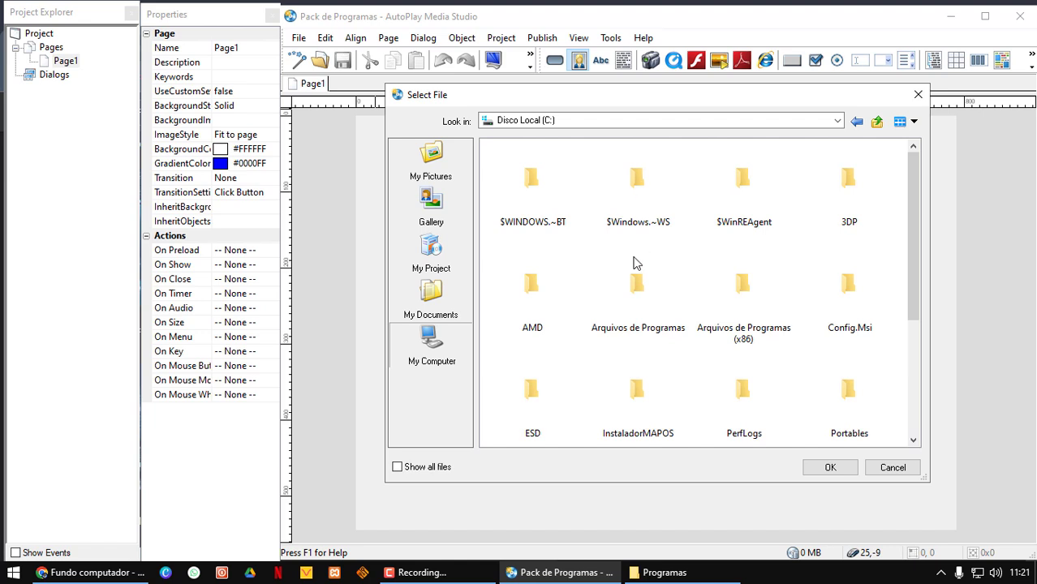
# - Make the file selector show all files and look through the folders on Disco Local (C:) for the background image
pyautogui.scroll(-3, 635, 263)
pyautogui.scroll(3, 636, 263)
pyautogui.click(396, 467)
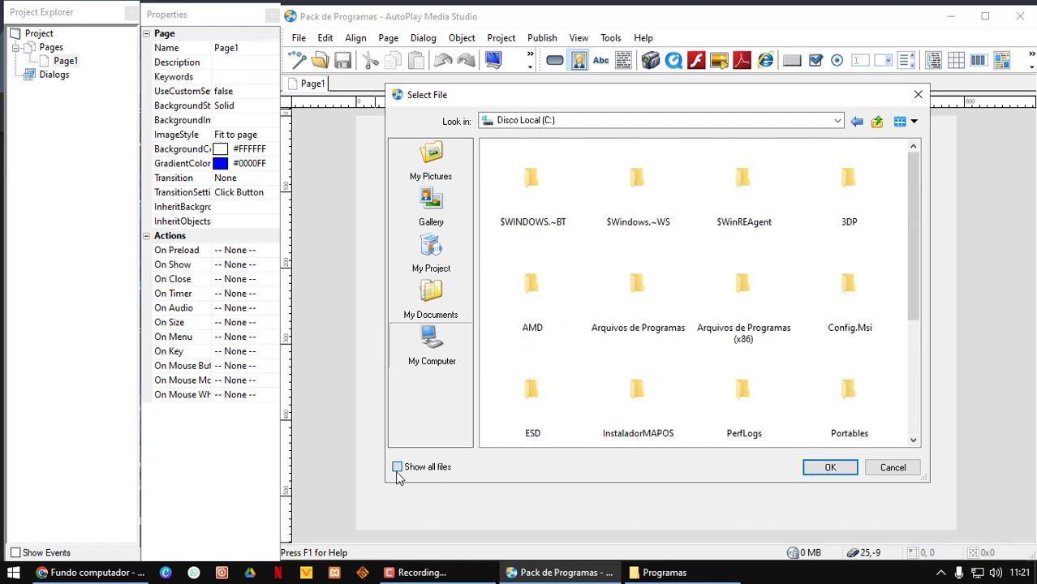
pyautogui.scroll(-3, 633, 333)
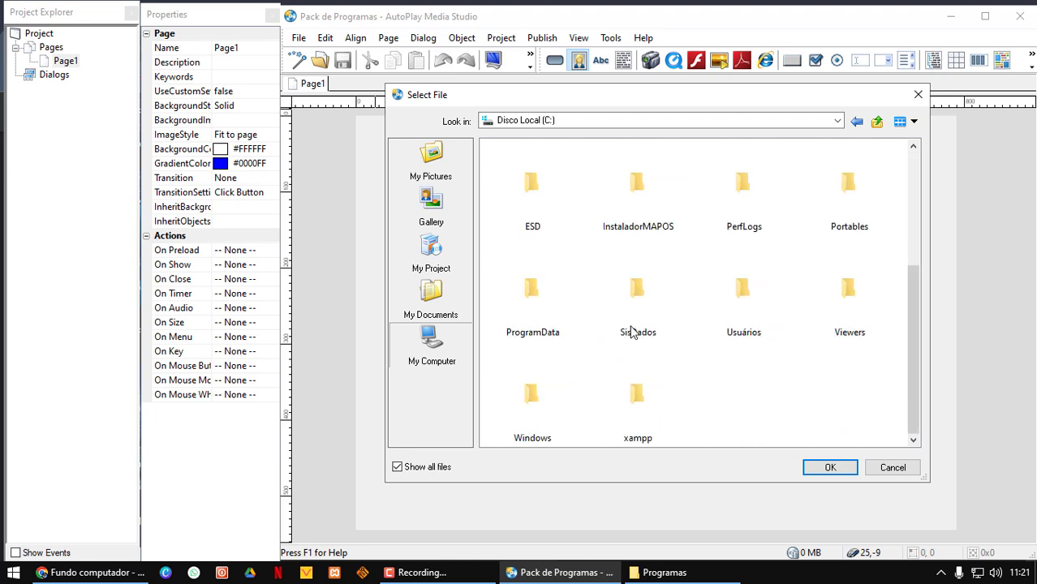
pyautogui.scroll(3, 633, 333)
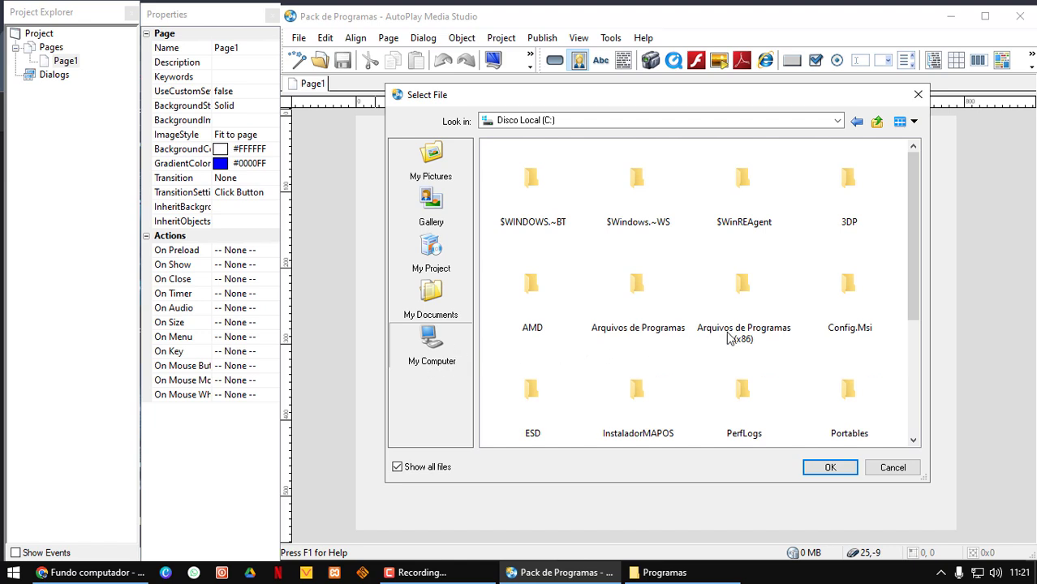
pyautogui.scroll(-3, 820, 319)
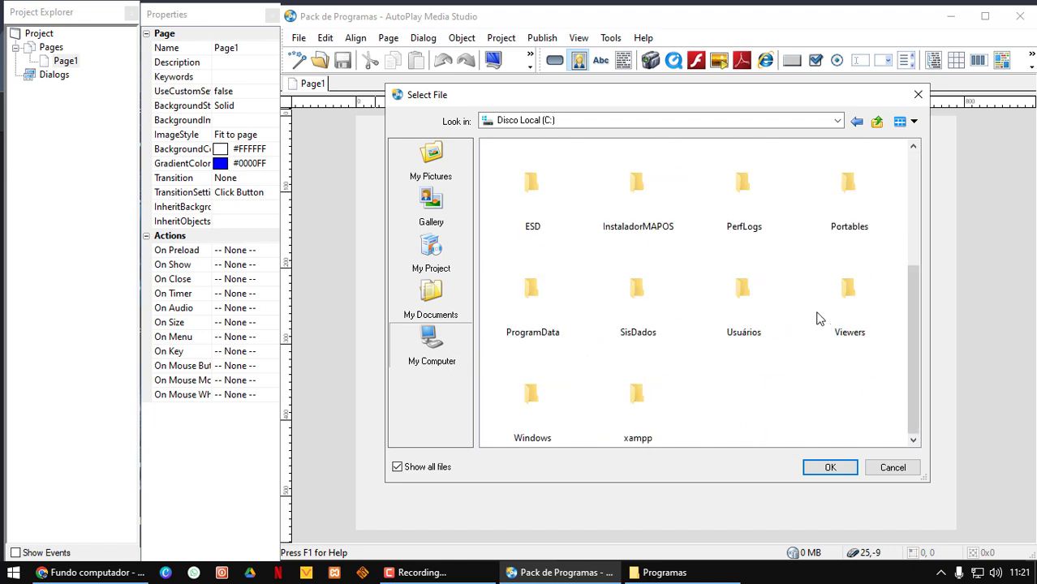
pyautogui.scroll(3, 474, 339)
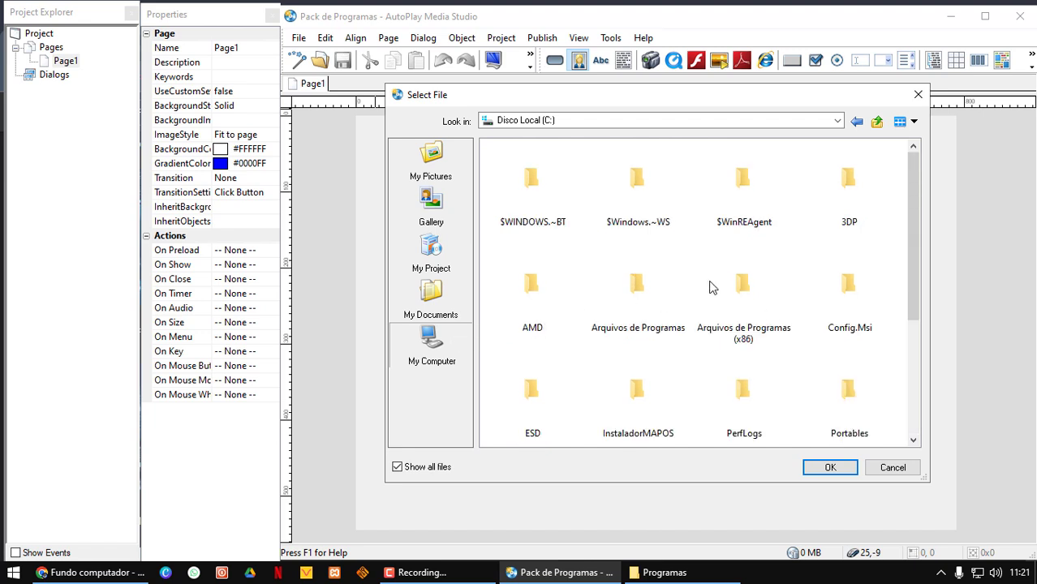
pyautogui.scroll(-3, 713, 288)
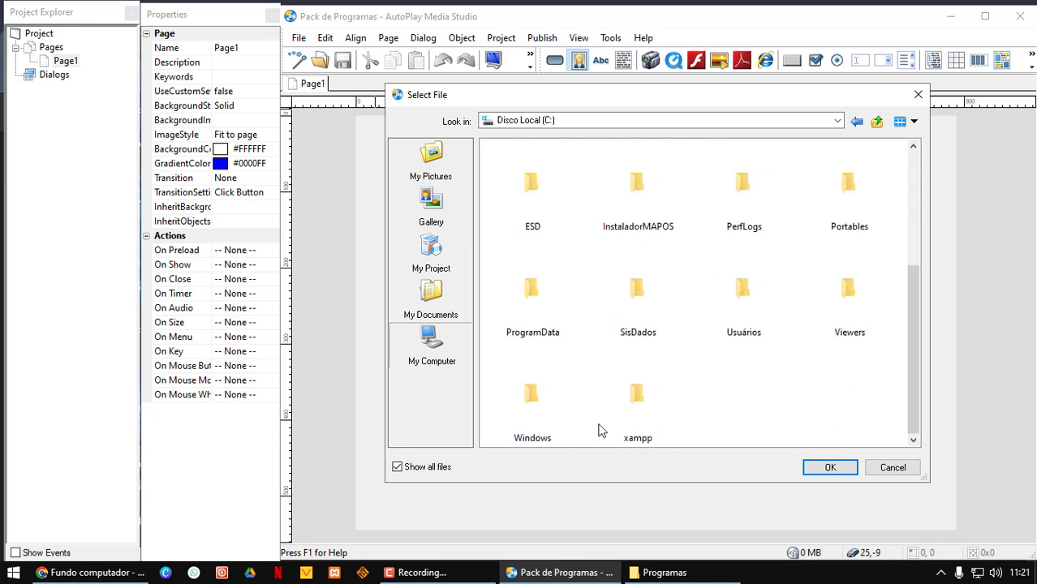
pyautogui.scroll(3, 567, 375)
pyautogui.scroll(1, 568, 371)
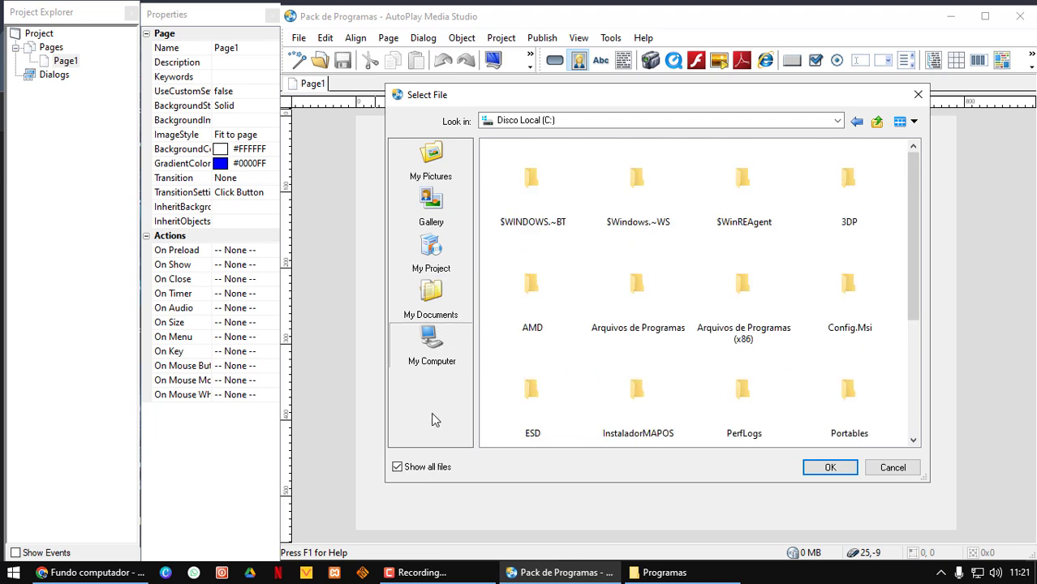
# - Insert the "Fundo do projeto" image into Page1 from the Programas folder inside Desktop on Arquivos (D:)
pyautogui.click(442, 367)
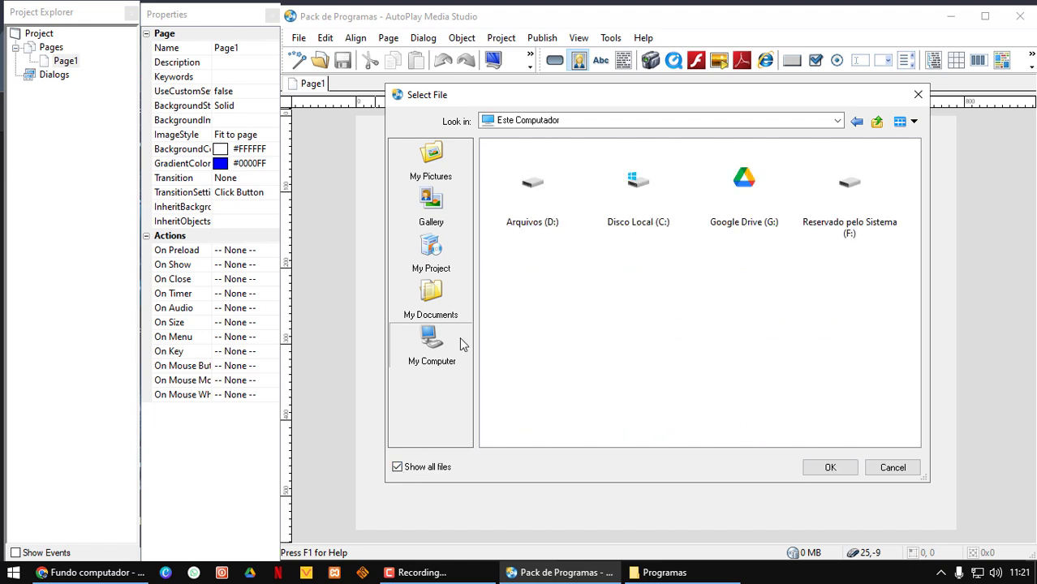
pyautogui.doubleClick(539, 198)
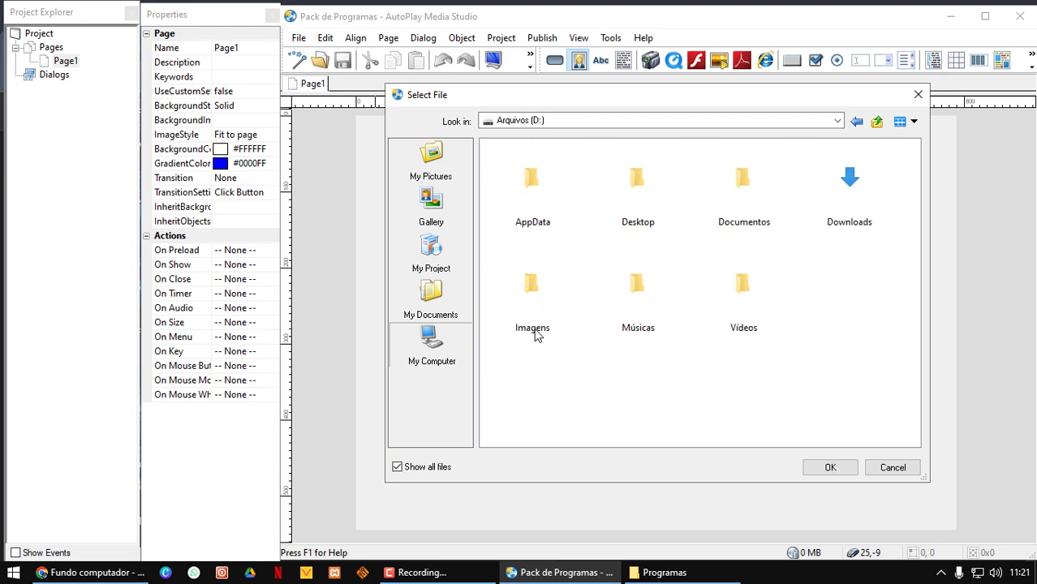
pyautogui.doubleClick(645, 199)
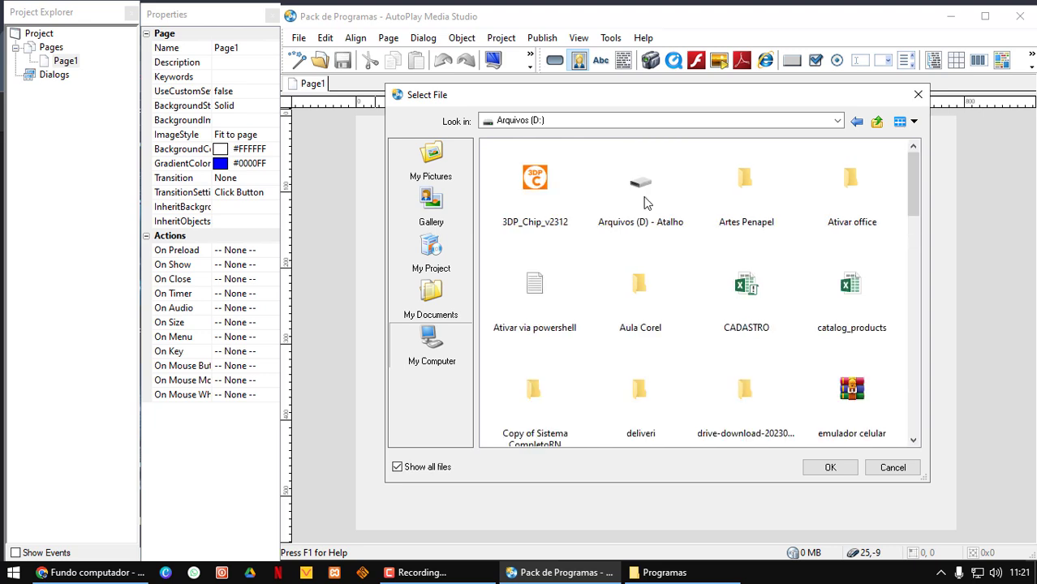
pyautogui.scroll(-2, 684, 280)
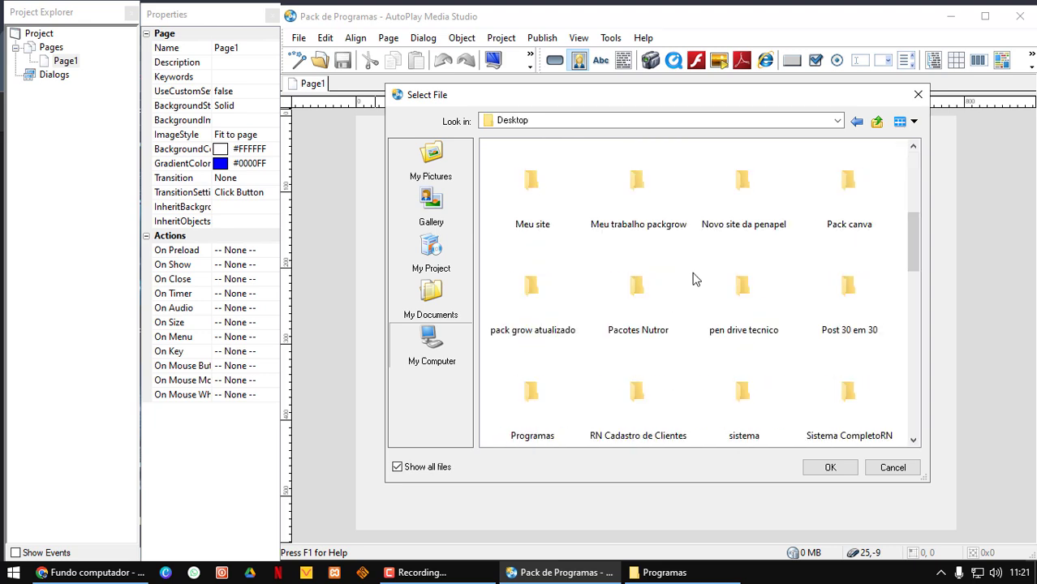
pyautogui.scroll(-1, 694, 279)
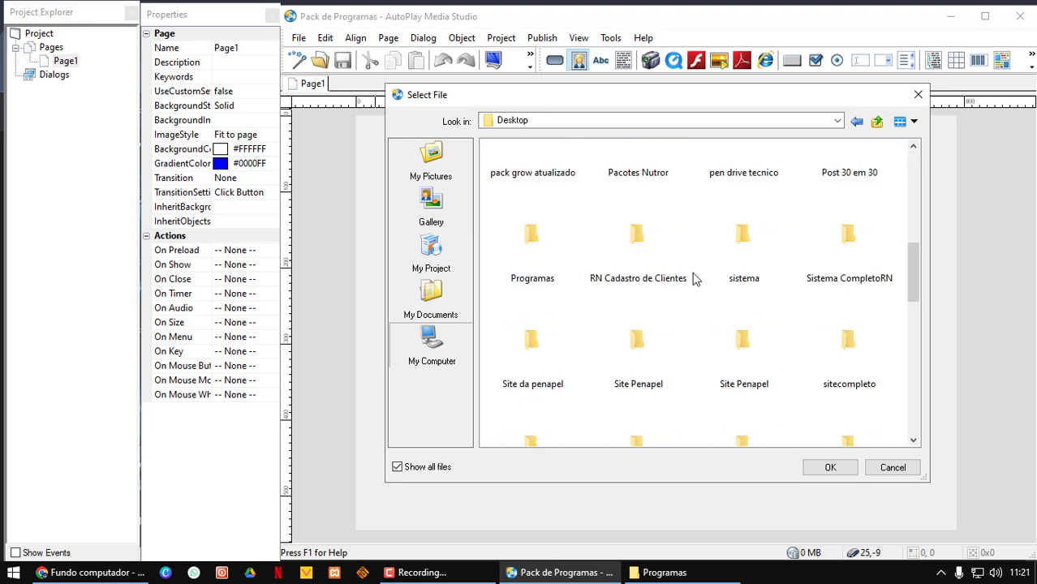
pyautogui.doubleClick(528, 243)
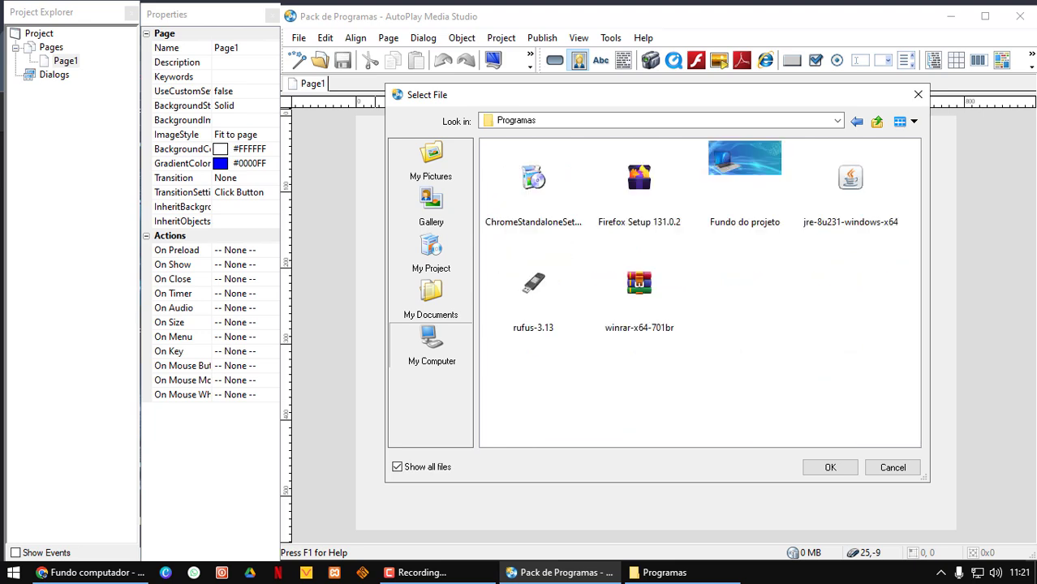
pyautogui.click(746, 176)
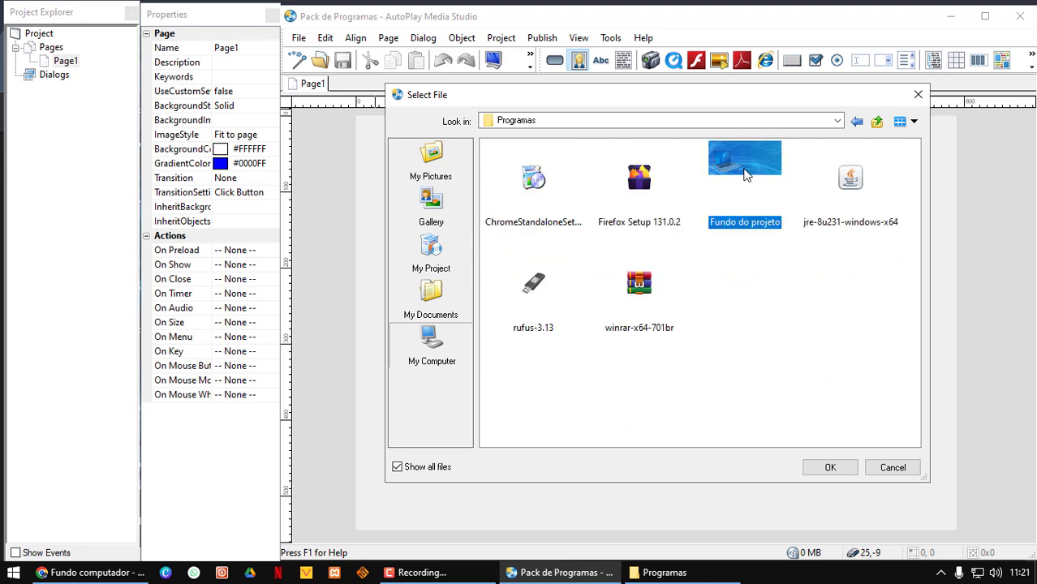
pyautogui.click(836, 471)
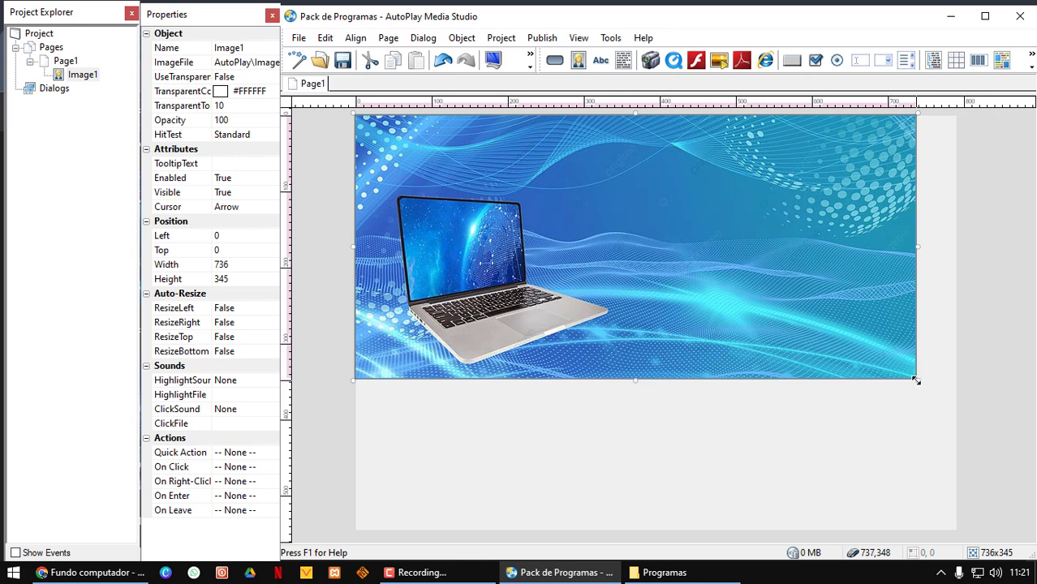
# - Enlarge the laptop background image proportionally to about 1162 x 545 so it covers the whole page
pyautogui.moveTo(916, 380); pyautogui.dragTo(934, 400)
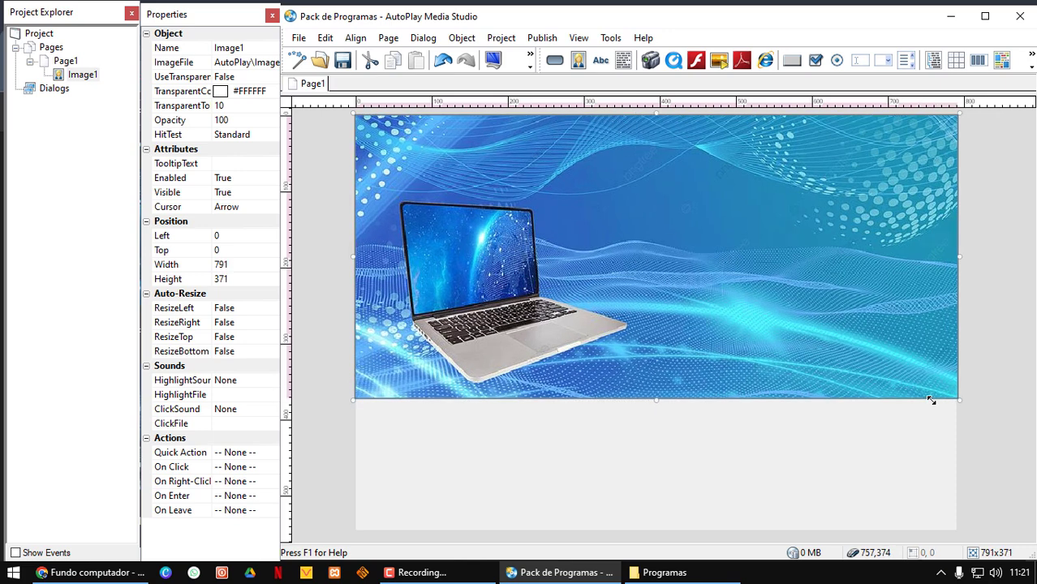
pyautogui.click(660, 416)
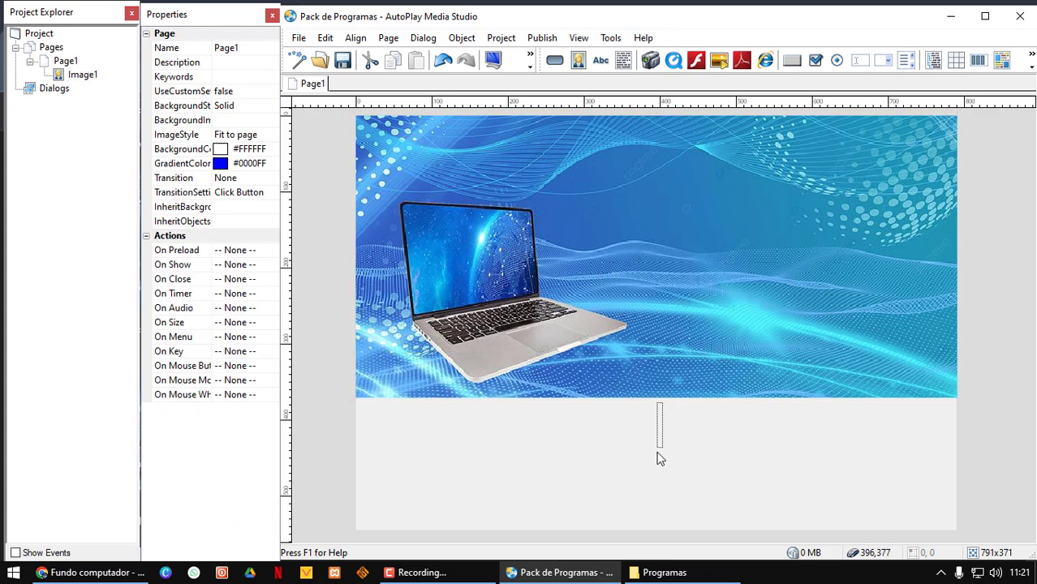
pyautogui.click(655, 379)
pyautogui.moveTo(660, 403); pyautogui.dragTo(592, 530)
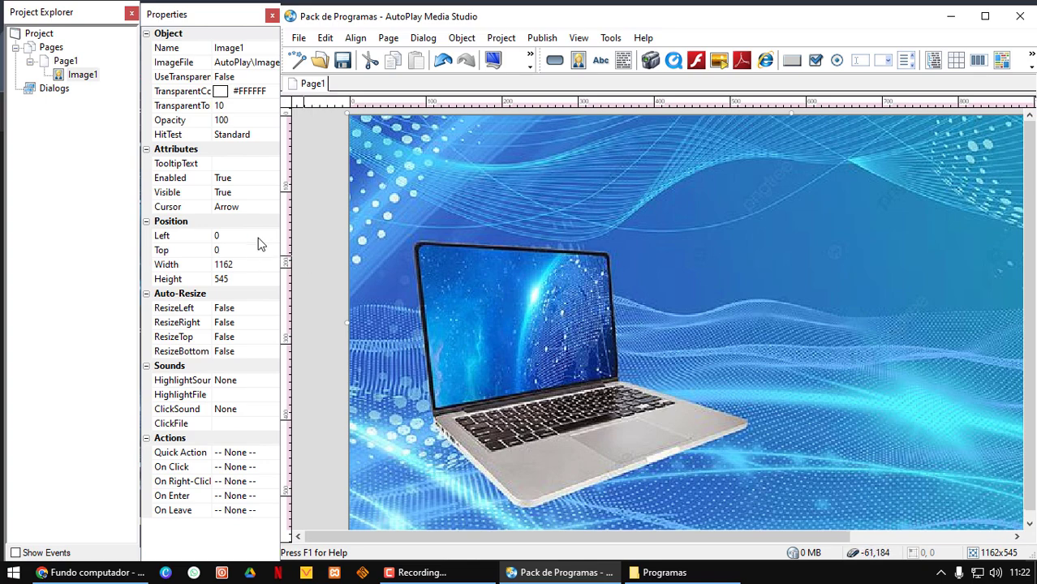
pyautogui.click(299, 221)
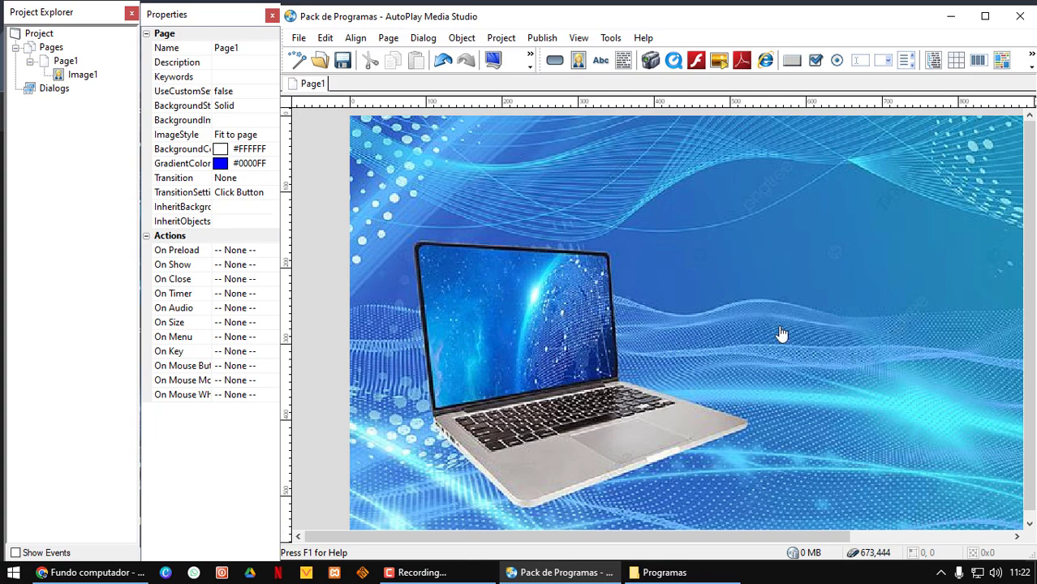
# - Save the project, and save a copy of it as "Copy of Pack de Programas" in Área de Trabalho
pyautogui.click(298, 38)
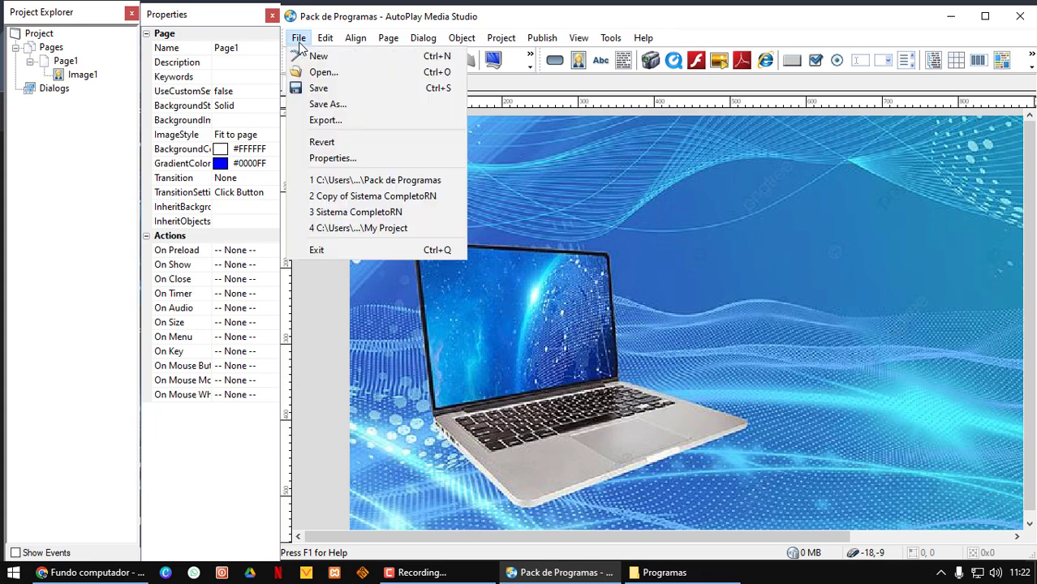
pyautogui.click(315, 89)
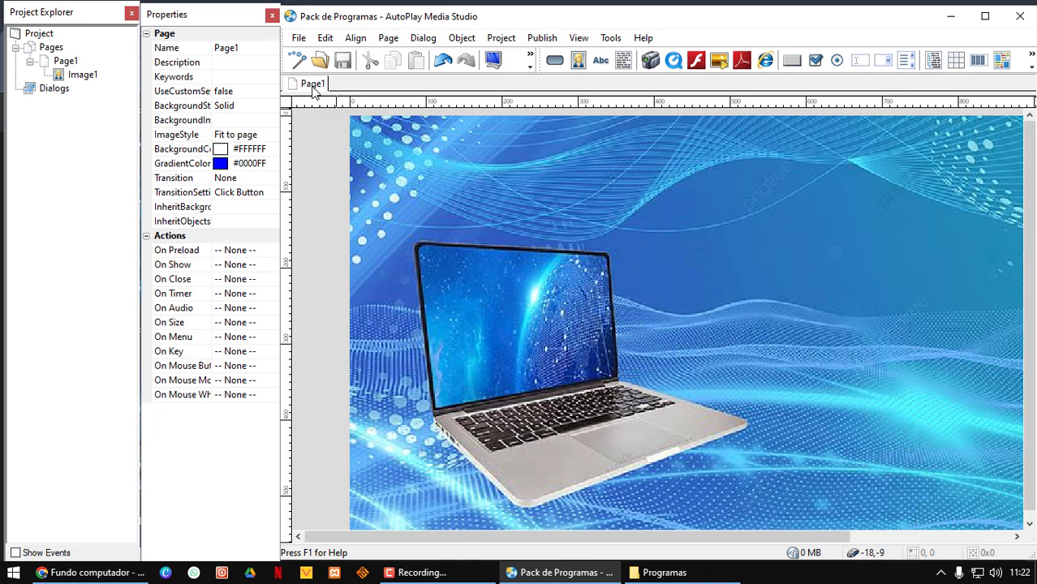
pyautogui.click(298, 38)
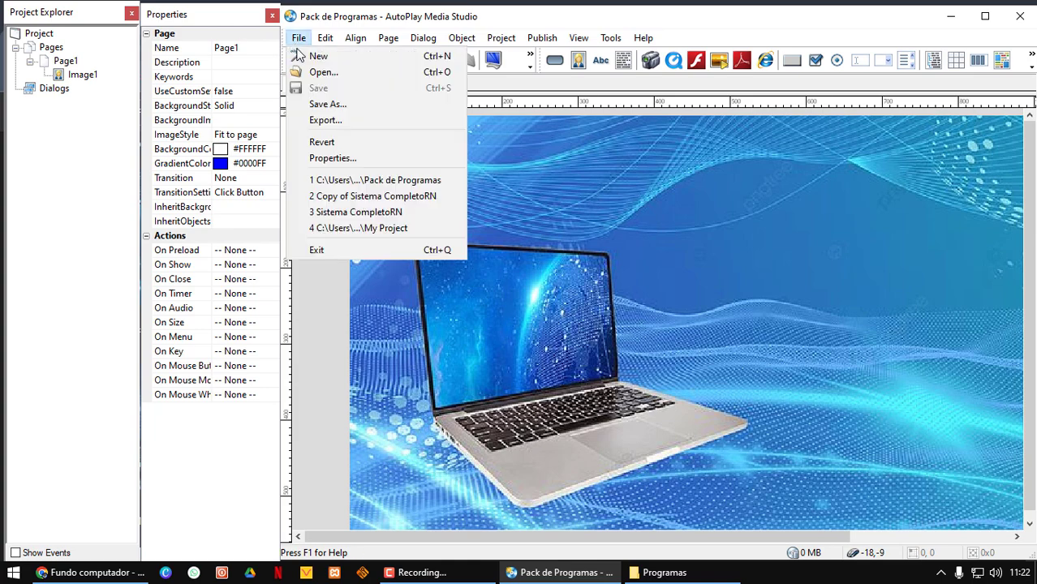
pyautogui.click(327, 104)
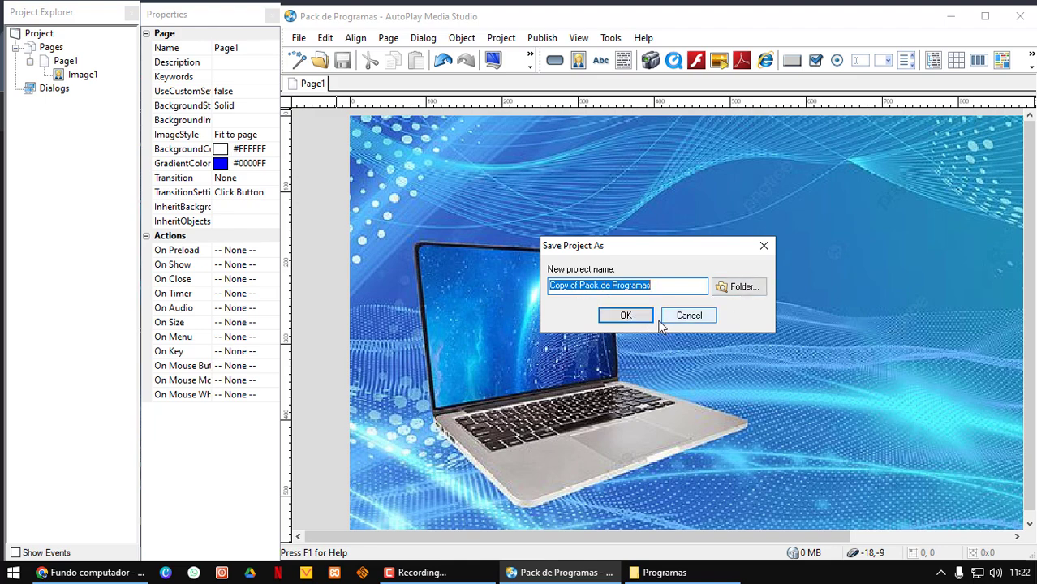
pyautogui.click(752, 290)
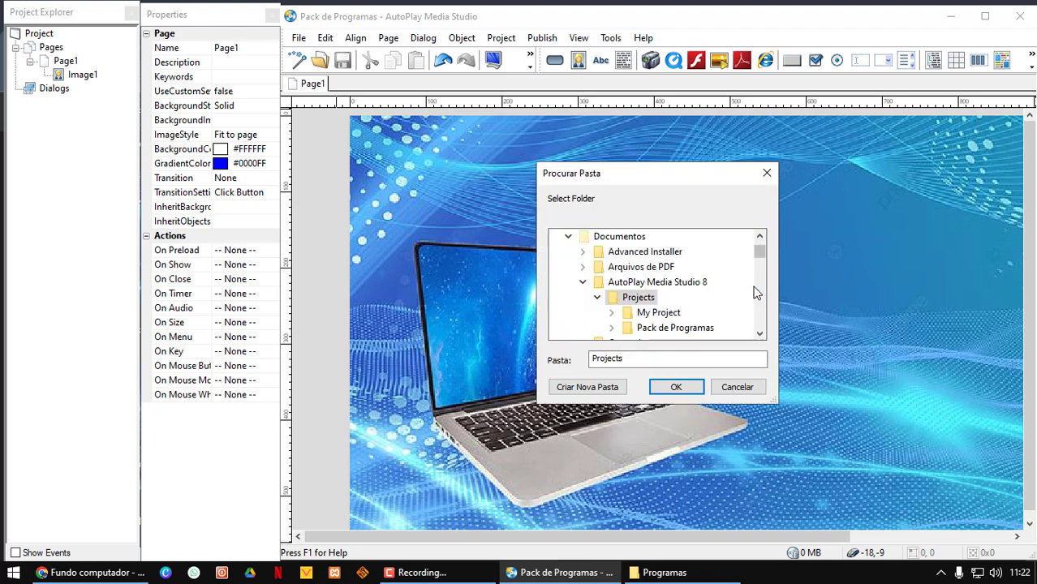
pyautogui.scroll(-8, 671, 292)
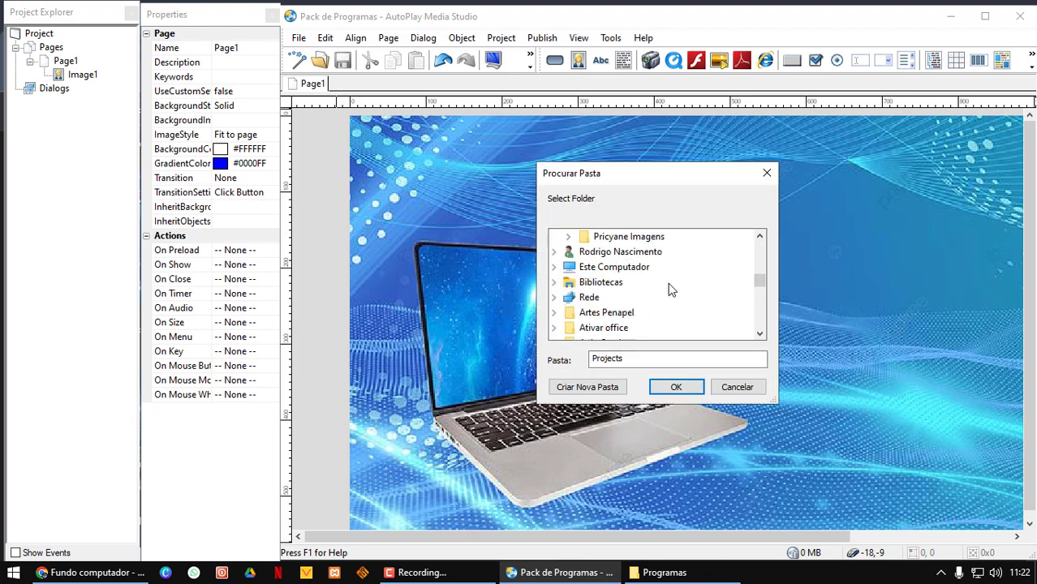
pyautogui.scroll(-1, 671, 291)
pyautogui.scroll(1, 670, 291)
pyautogui.scroll(-7, 621, 292)
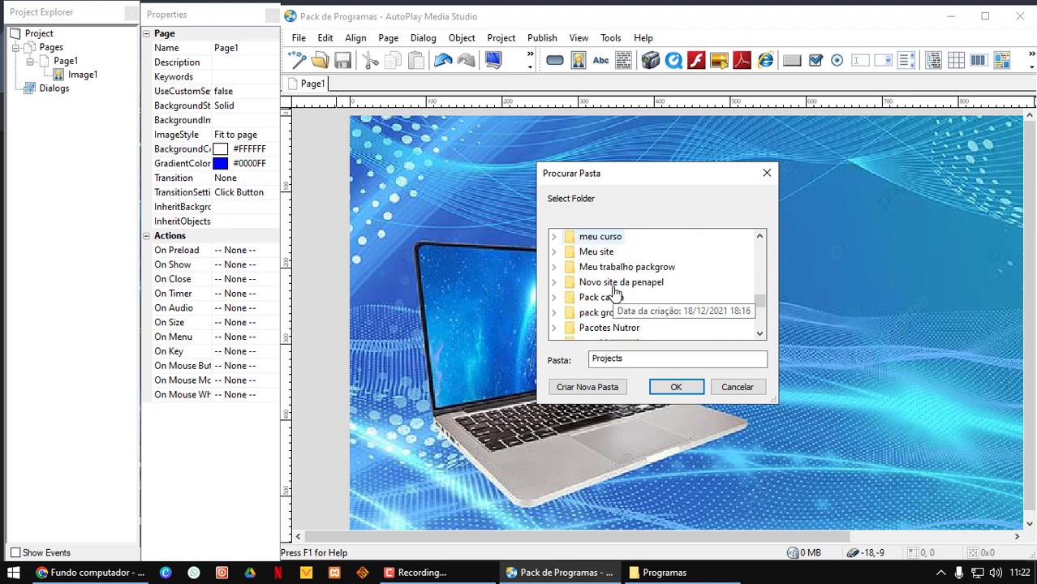
pyautogui.scroll(-3, 615, 290)
pyautogui.scroll(5, 614, 291)
pyautogui.scroll(-5, 614, 290)
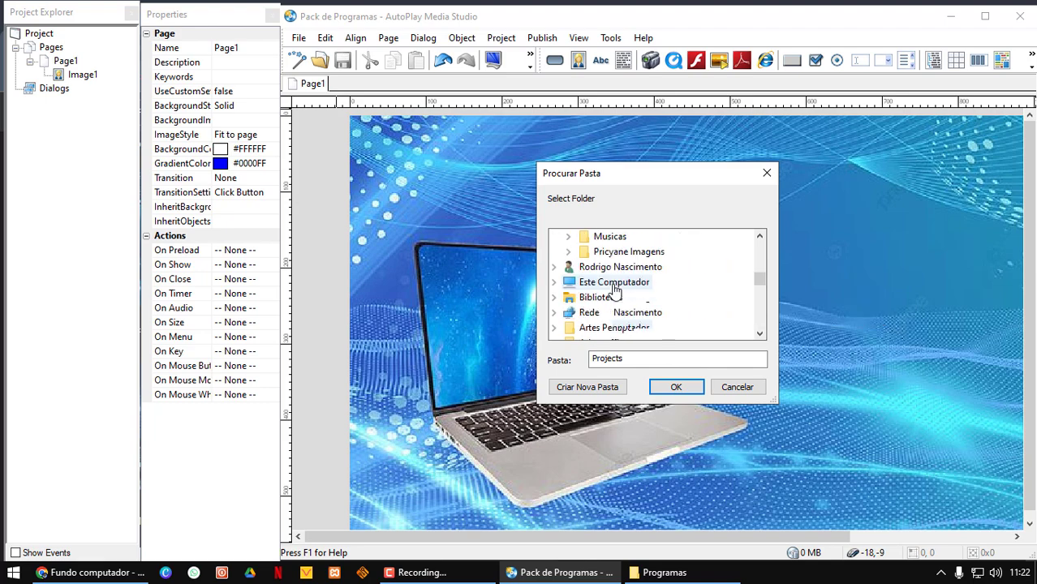
pyautogui.scroll(3, 614, 290)
pyautogui.scroll(-2, 614, 291)
pyautogui.scroll(10, 651, 296)
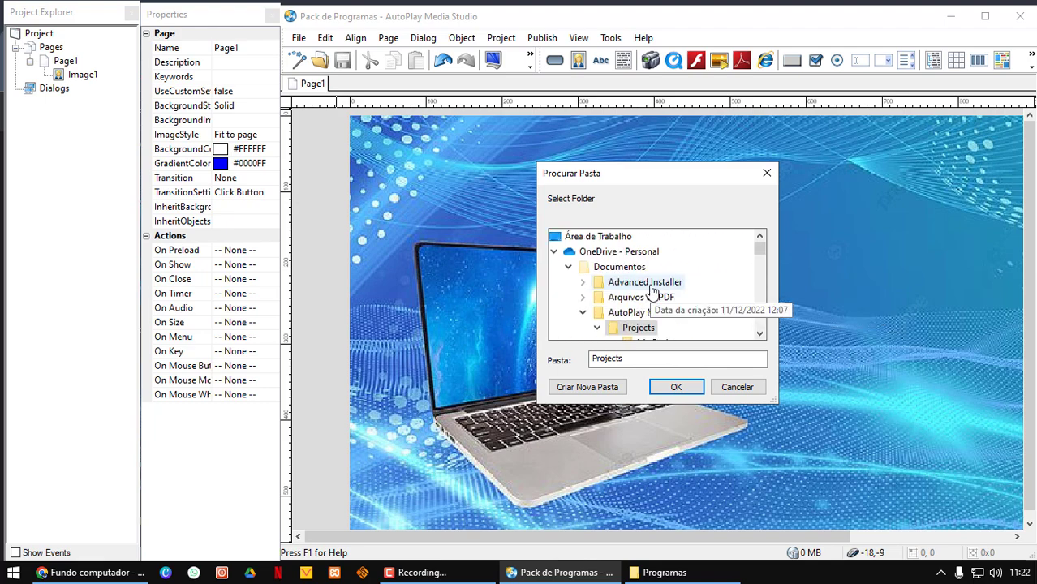
pyautogui.click(574, 237)
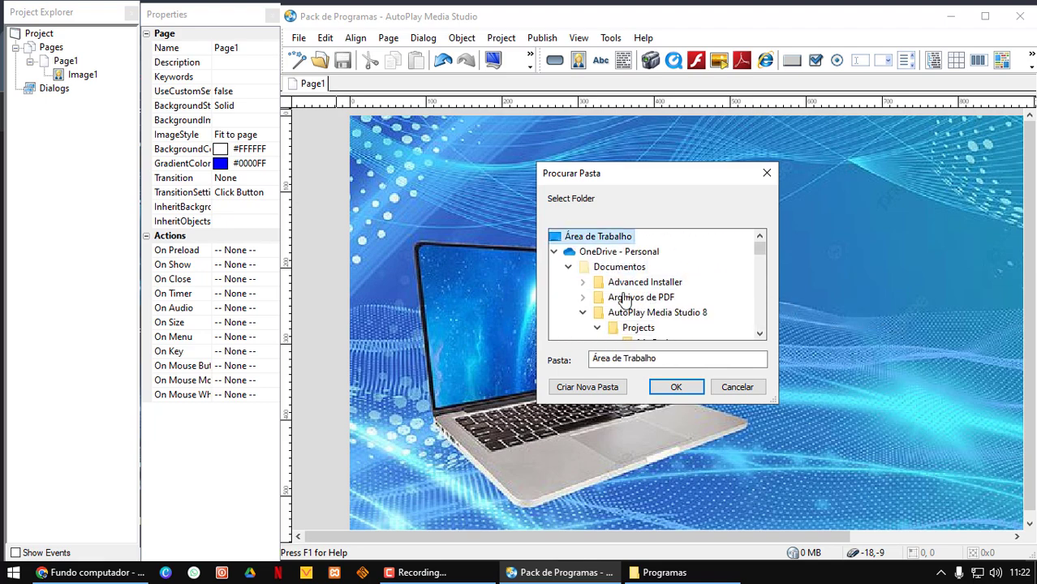
pyautogui.click(673, 390)
pyautogui.click(626, 316)
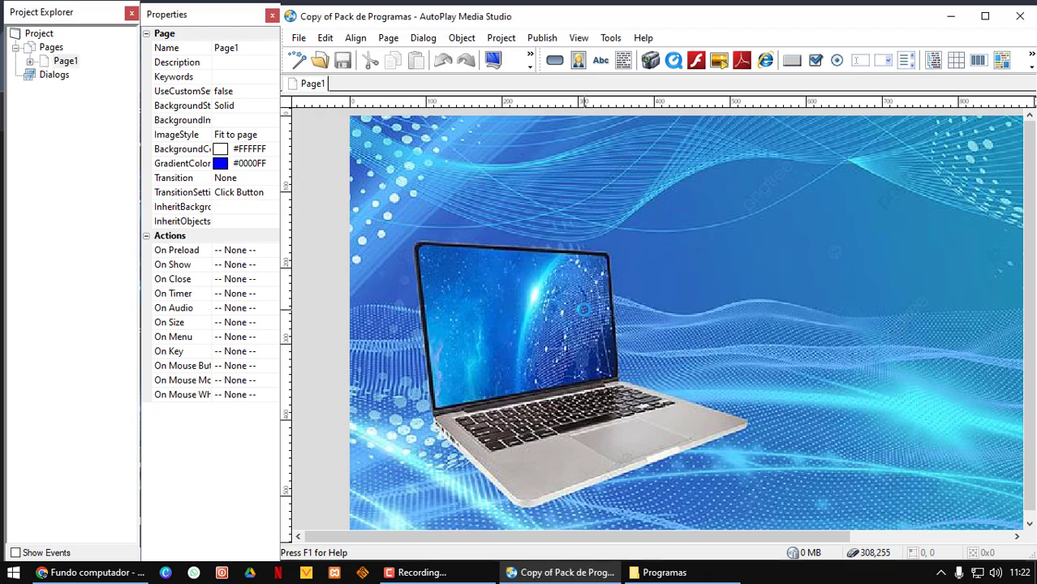
# - Close AutoPlay Media Studio, go to the desktop and move the Copy of Pack de Programas folder beside the HPUSBDisk icon
pyautogui.click(1004, 24)
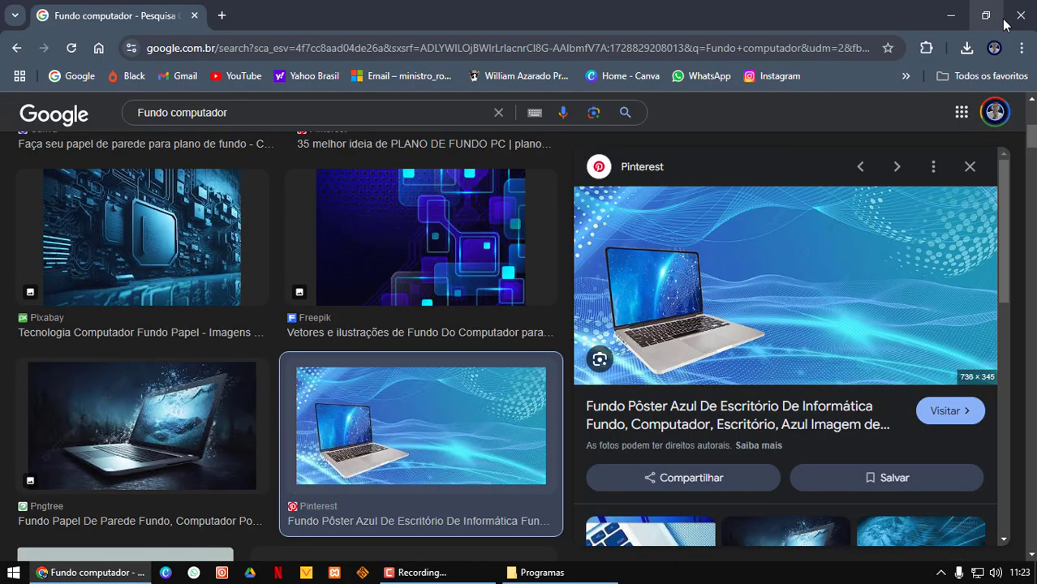
pyautogui.click(950, 15)
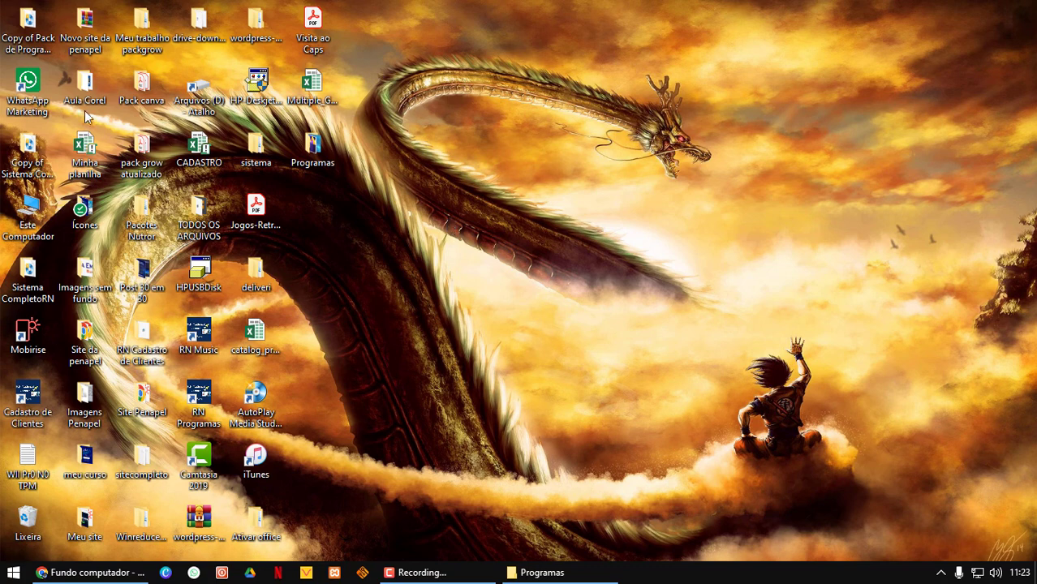
pyautogui.moveTo(34, 47); pyautogui.dragTo(396, 282)
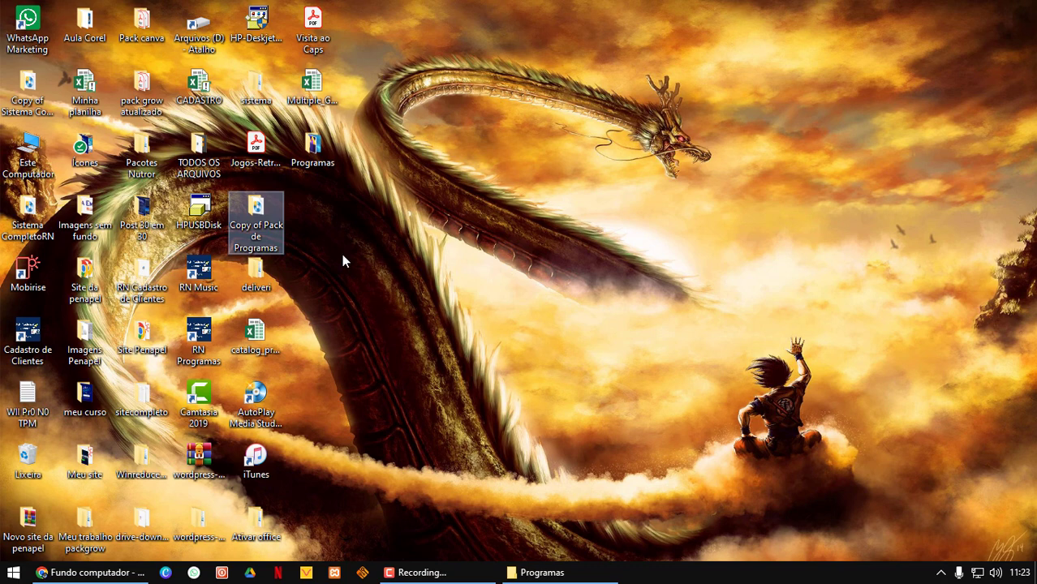
# - Open the Copy of Pack de Programas folder on the desktop and go to its AutoPlay folder inside CD_Root
pyautogui.doubleClick(262, 217)
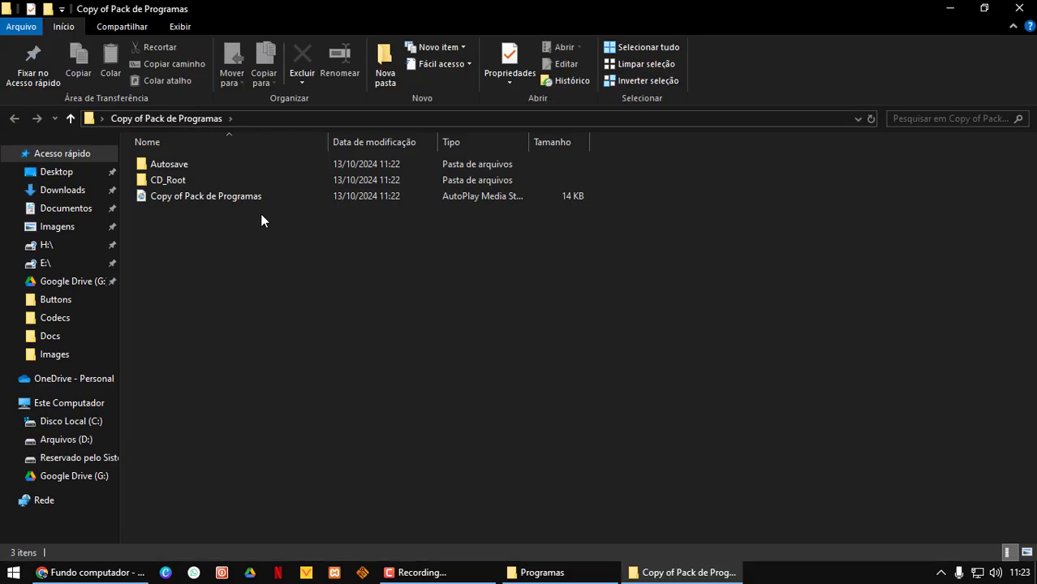
pyautogui.click(178, 180)
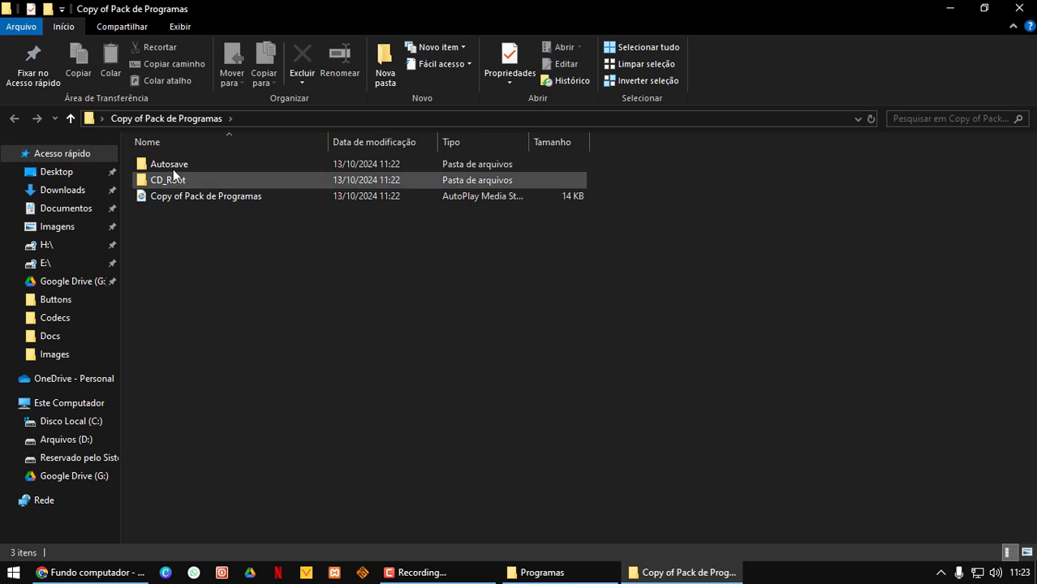
pyautogui.click(172, 169)
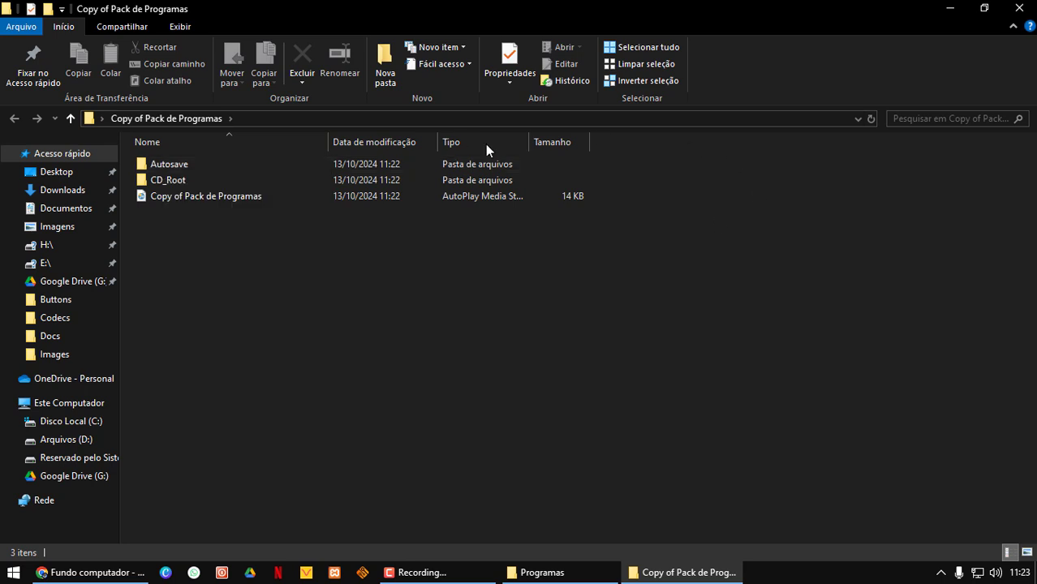
pyautogui.moveTo(196, 180)
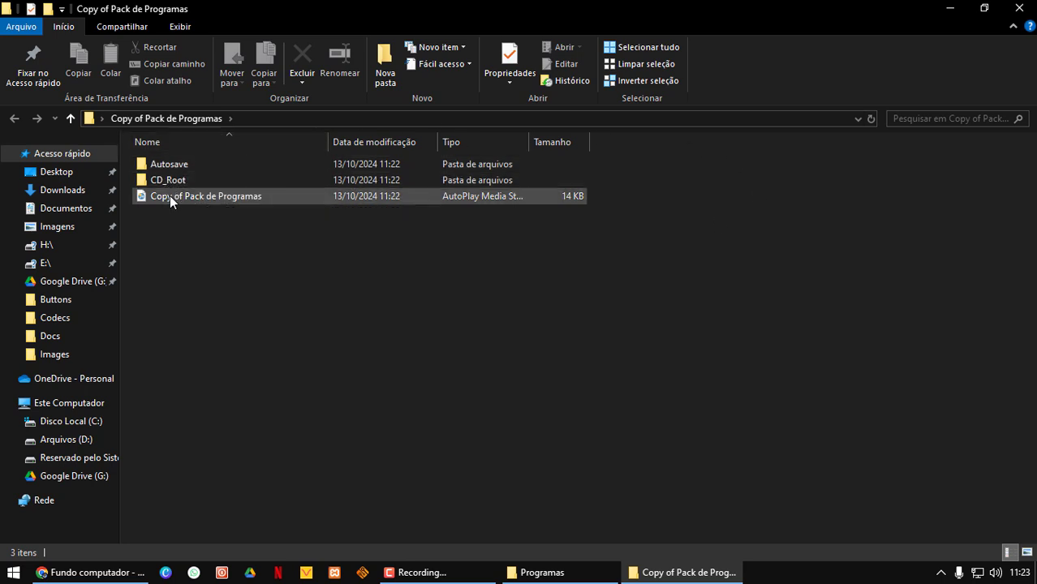
pyautogui.moveTo(374, 198)
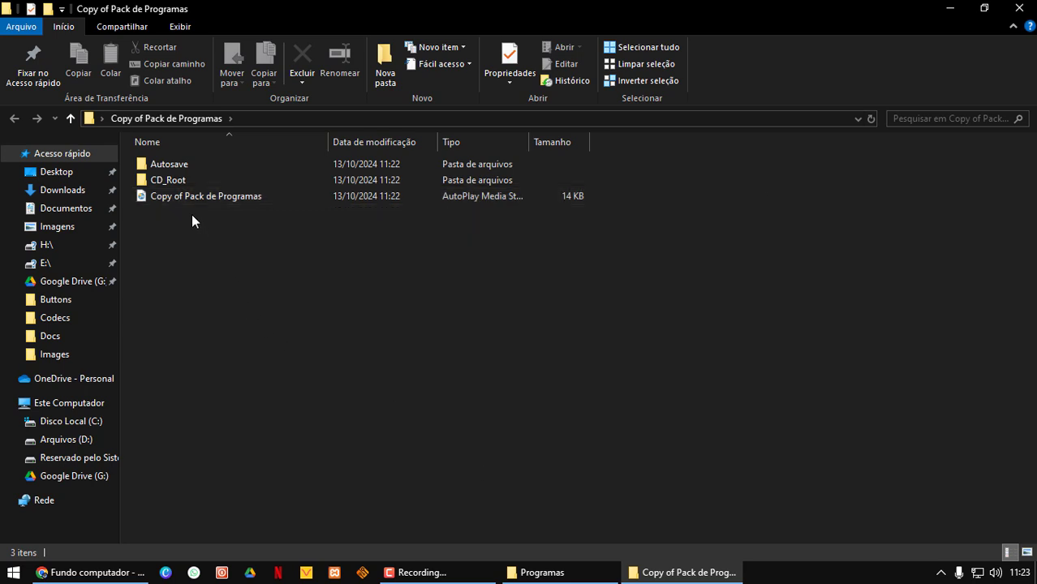
pyautogui.doubleClick(163, 180)
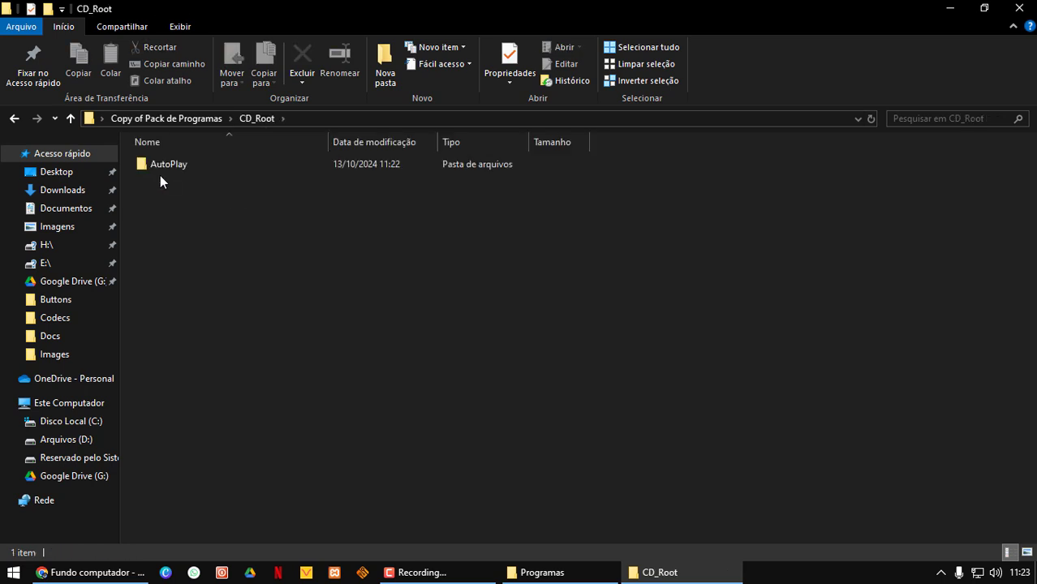
pyautogui.doubleClick(160, 164)
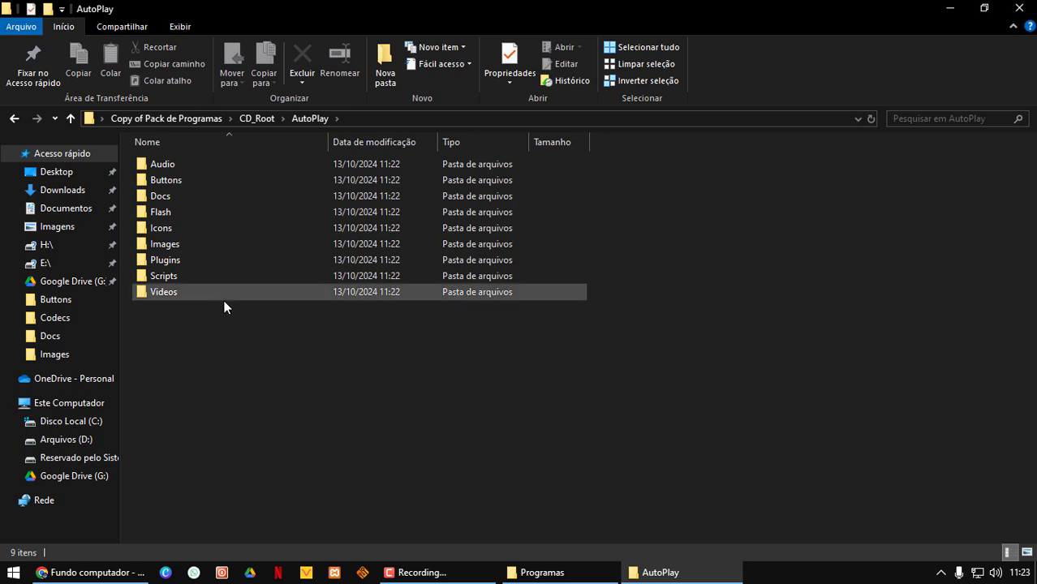
# - Copy all six files from the Programas folder on the desktop, including the five installers and the Fundo do projeto image
pyautogui.click(953, 8)
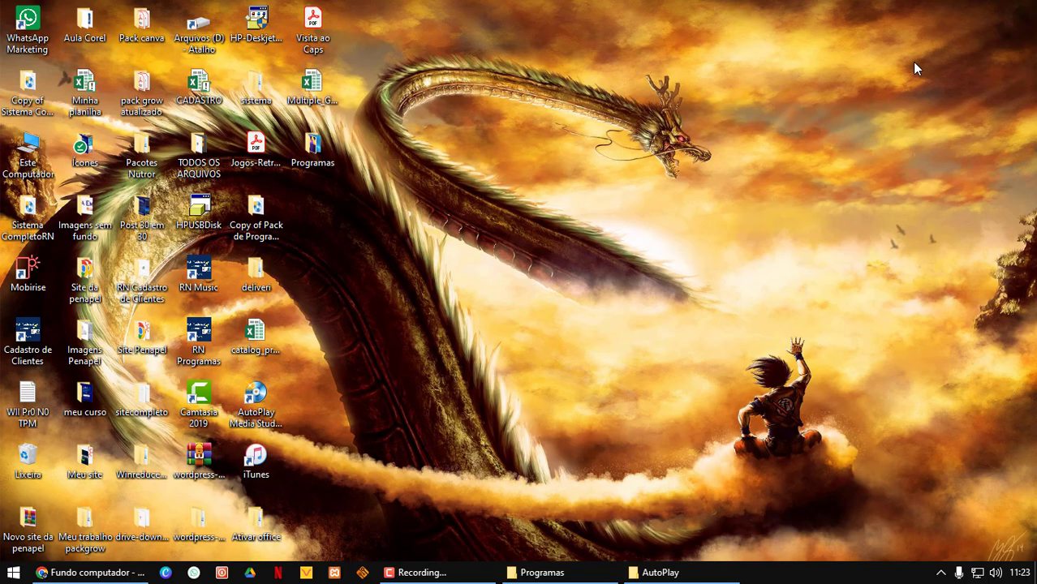
pyautogui.doubleClick(320, 154)
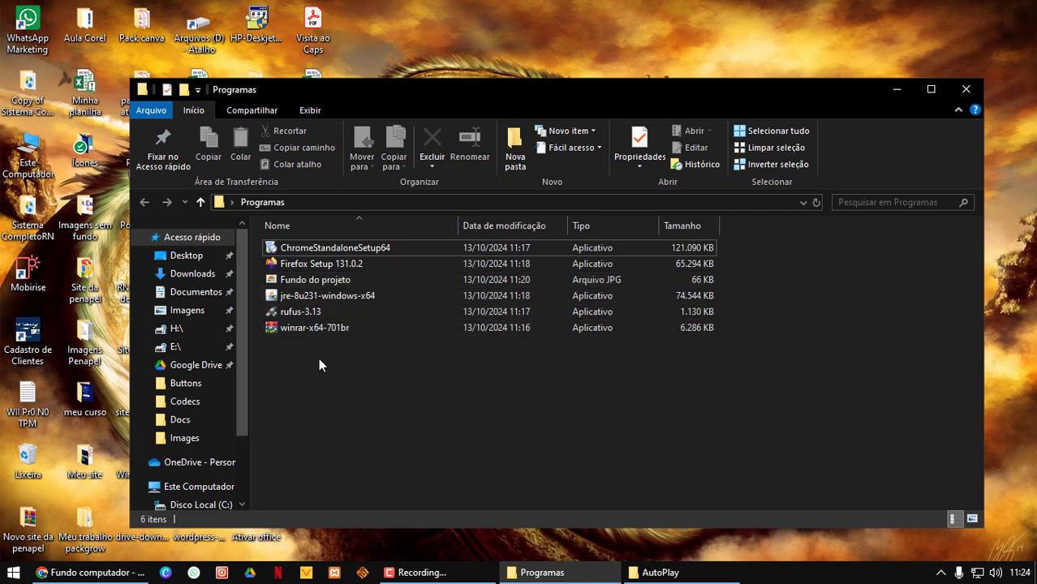
pyautogui.moveTo(324, 358); pyautogui.dragTo(346, 252)
pyautogui.rightClick(359, 279)
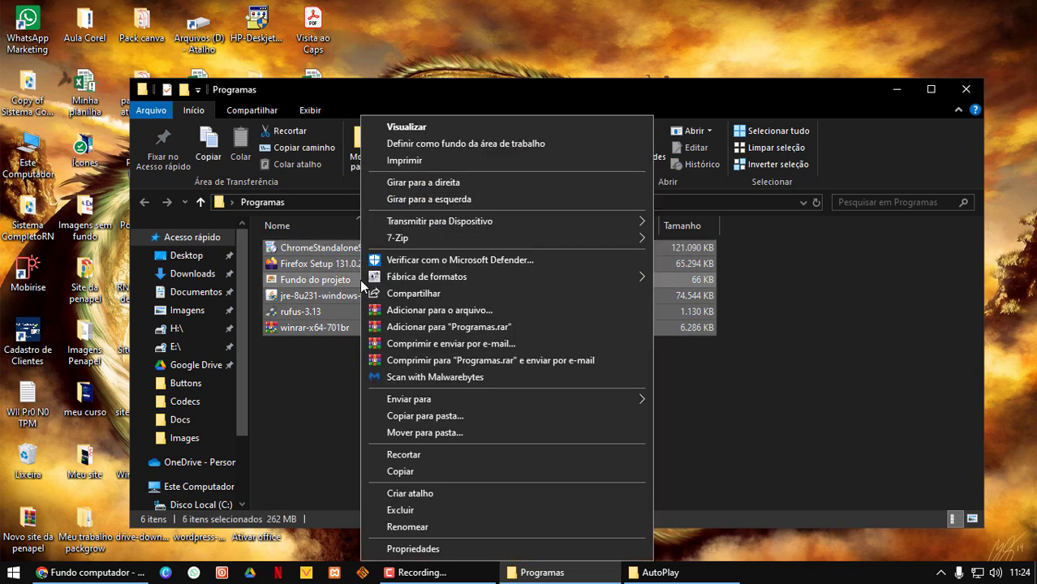
pyautogui.click(407, 472)
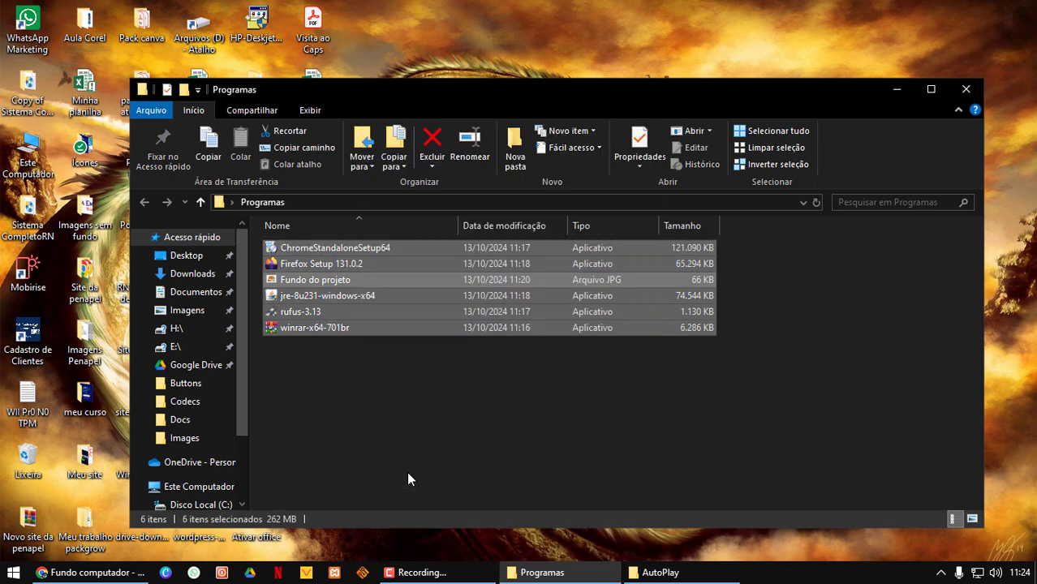
pyautogui.click(896, 88)
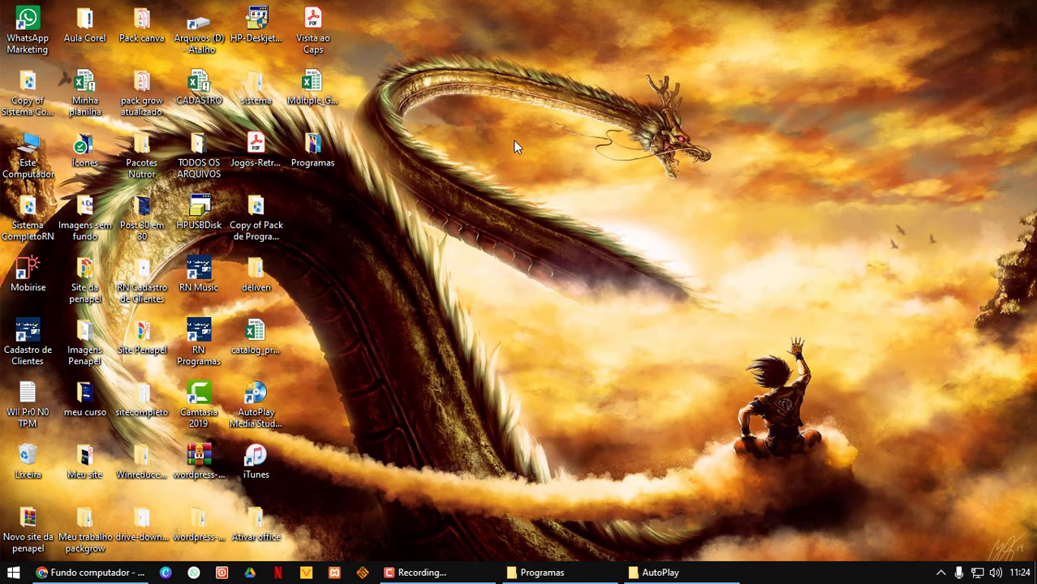
# - Paste the copied files into the Docs folder inside the project's AutoPlay folder
pyautogui.click(649, 573)
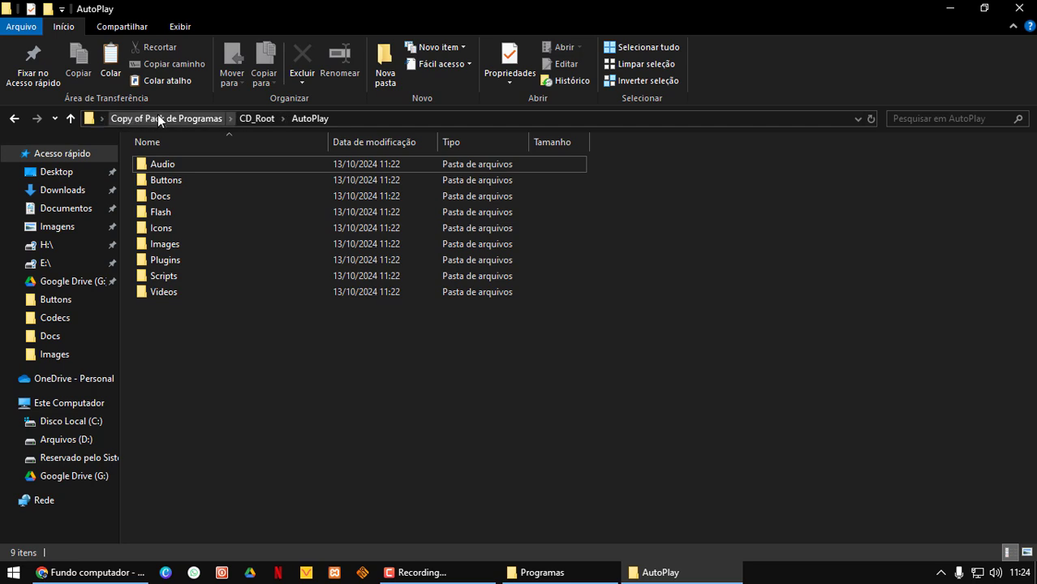
pyautogui.doubleClick(156, 196)
pyautogui.rightClick(252, 299)
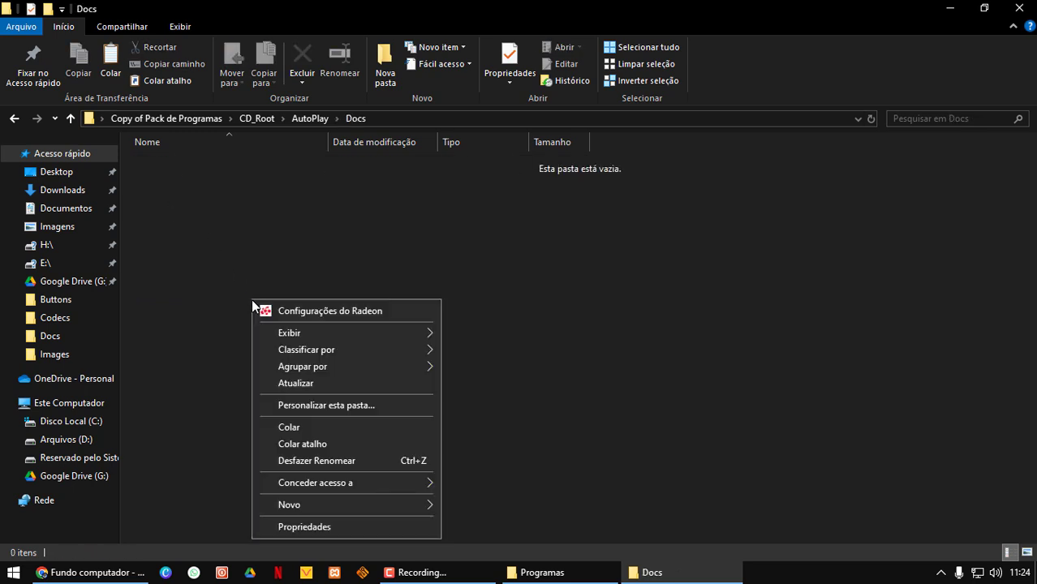
pyautogui.click(293, 427)
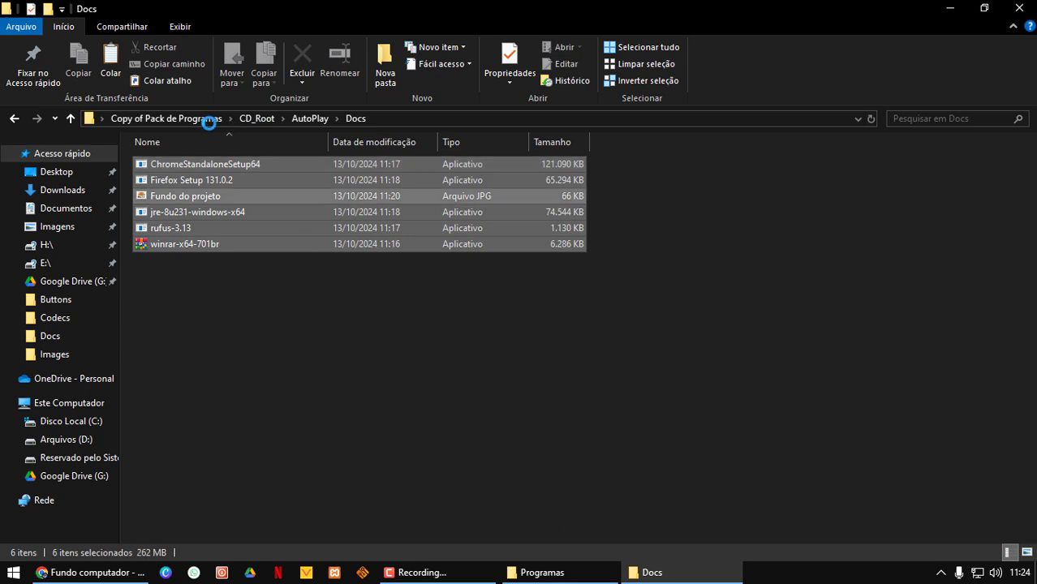
# - Return to the Copy of Pack de Programas folder and open its project file in AutoPlay Media Studio
pyautogui.click(140, 117)
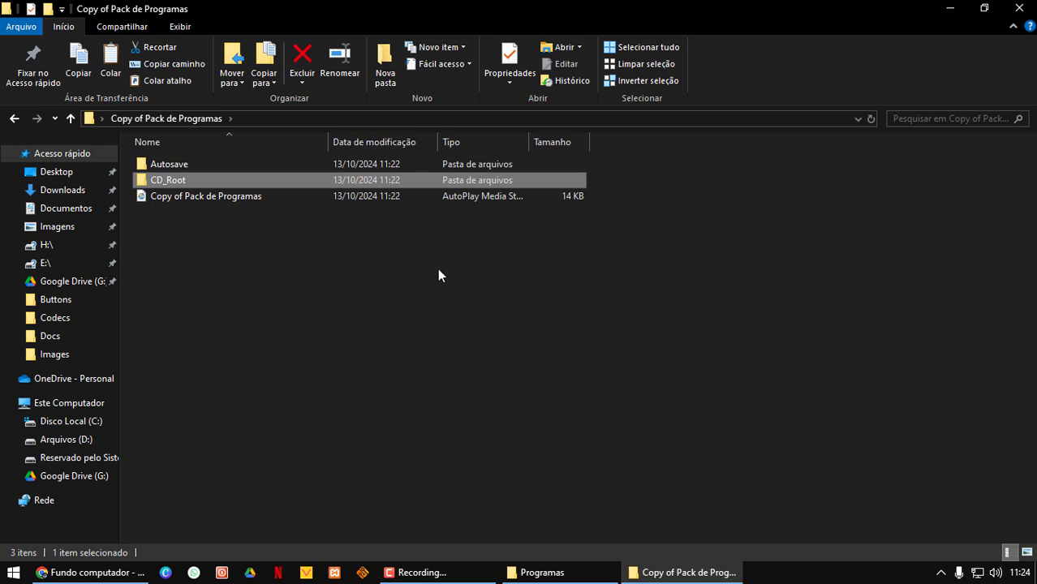
pyautogui.doubleClick(194, 196)
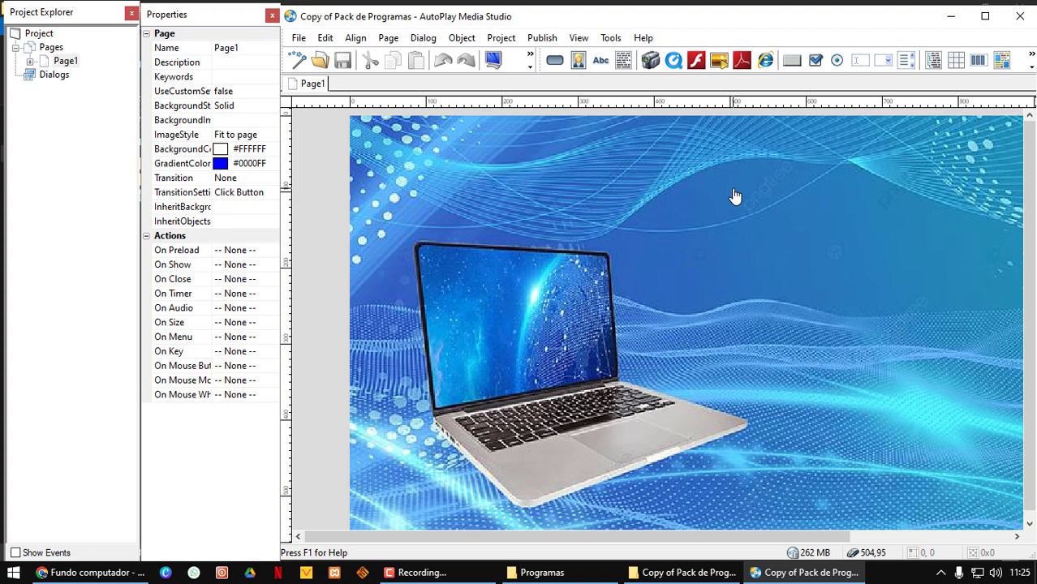
# - Launch RN Programas from the desktop, look through its three pages of program buttons, exit it and switch back to AutoPlay Media Studio
pyautogui.click(951, 16)
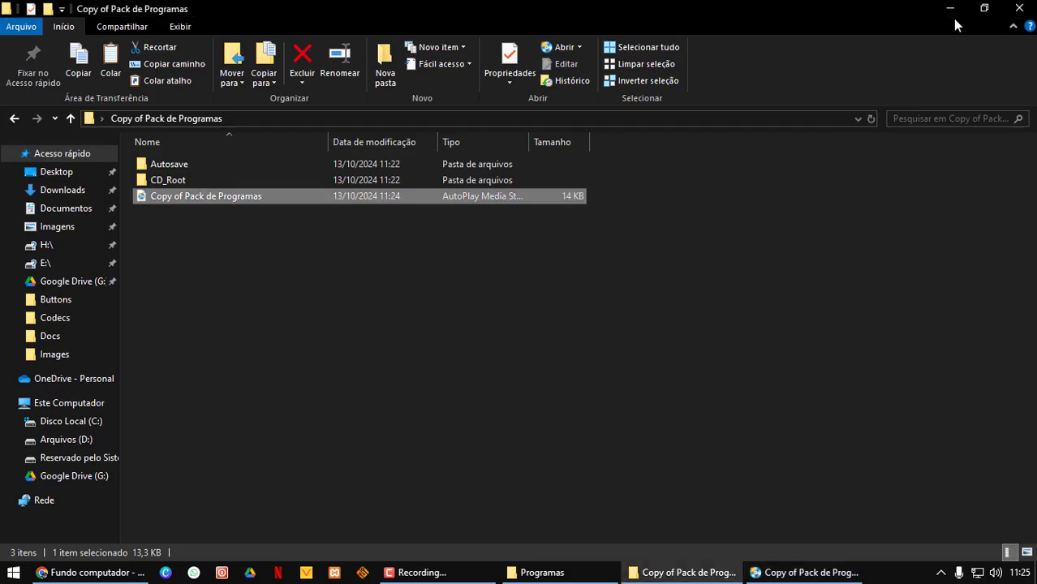
pyautogui.click(950, 10)
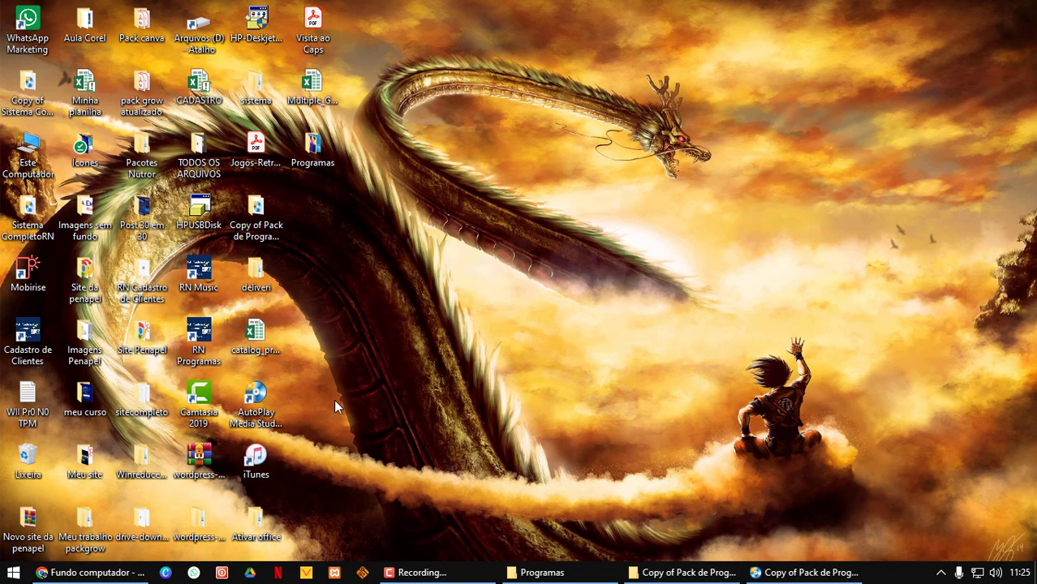
pyautogui.click(197, 345)
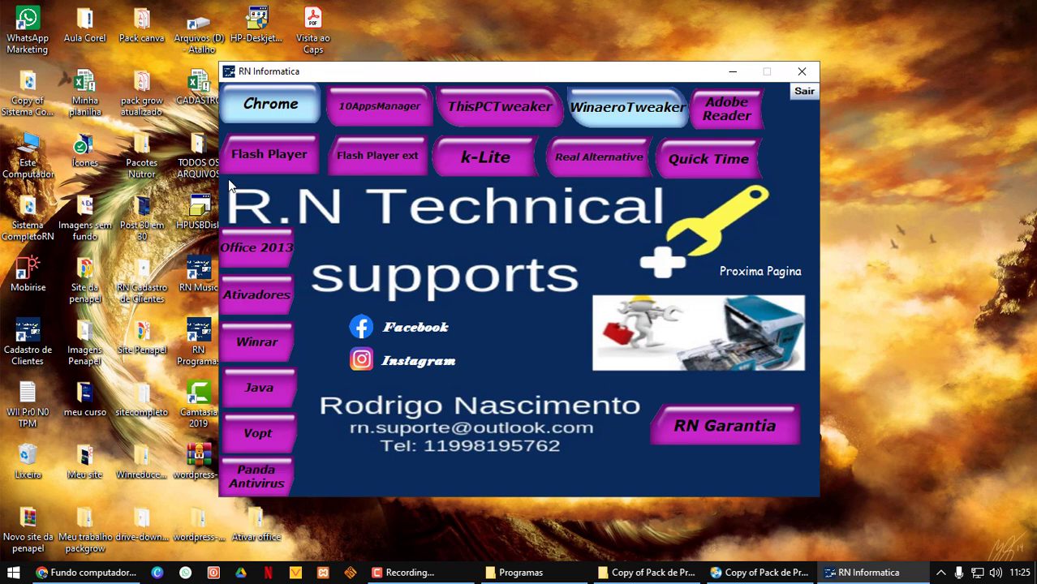
pyautogui.click(747, 278)
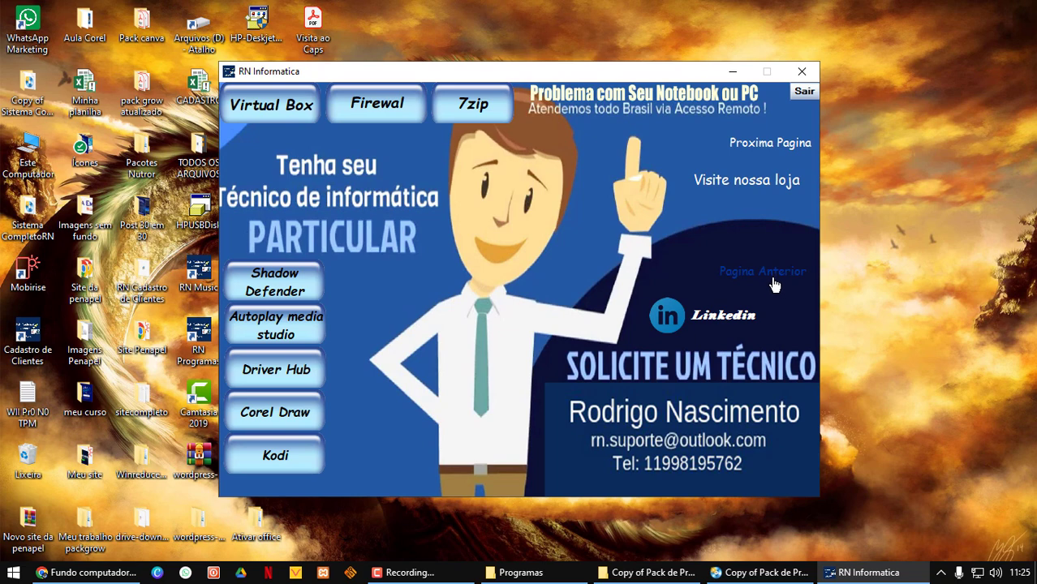
pyautogui.click(764, 143)
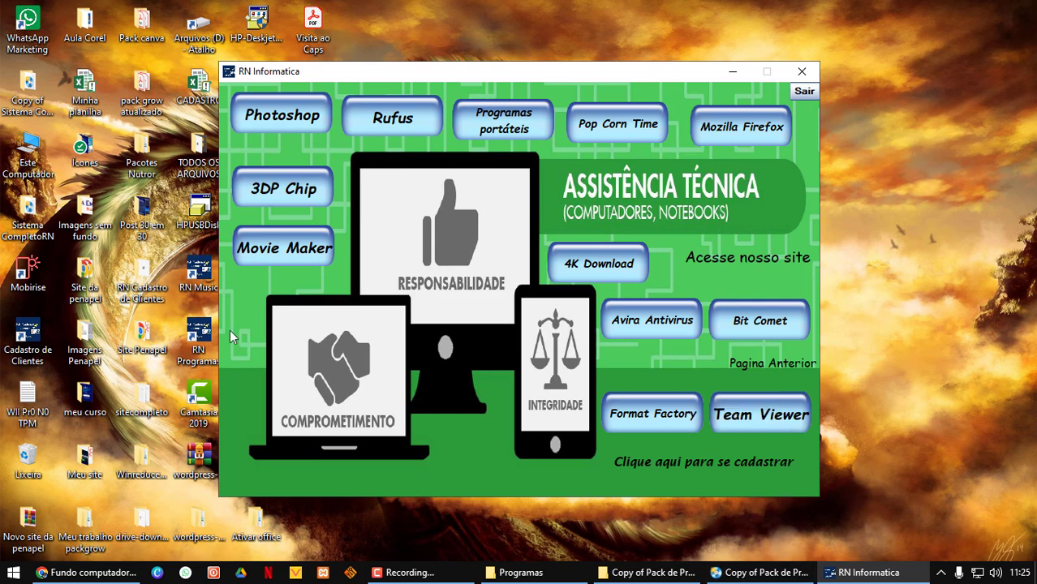
pyautogui.click(804, 92)
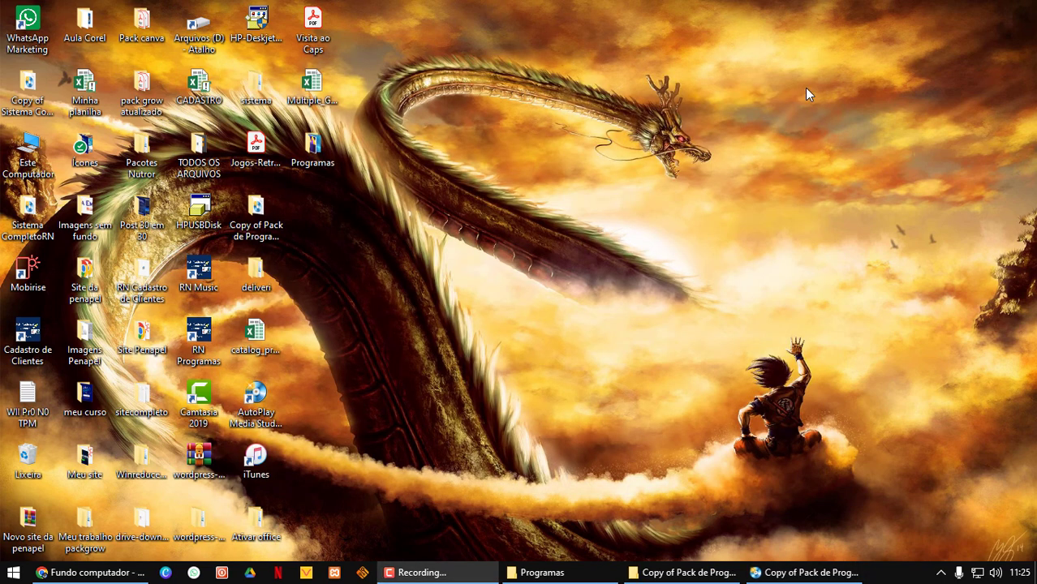
pyautogui.click(803, 572)
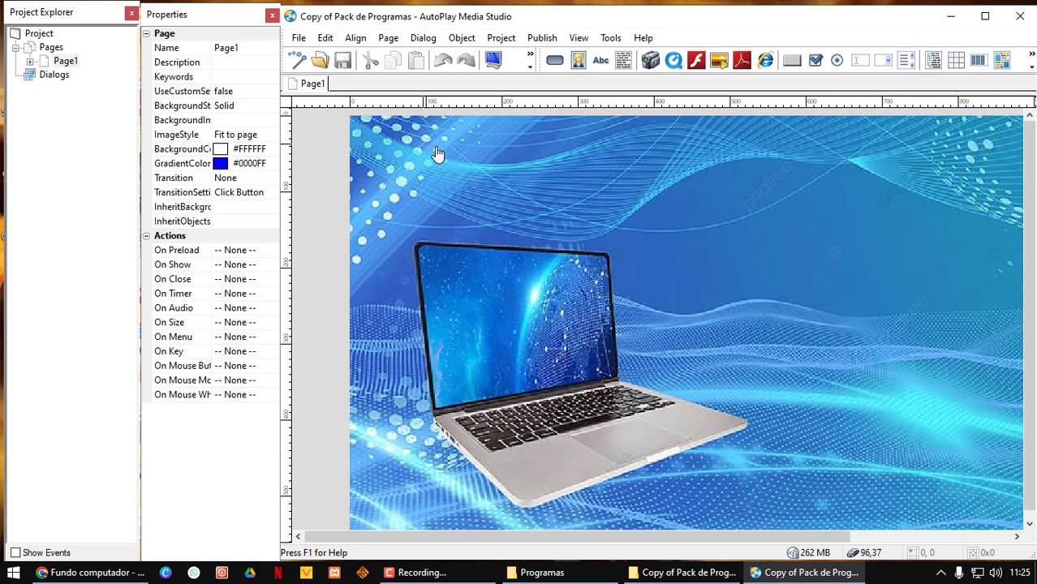
# - Rename Page1 as Menu
pyautogui.rightClick(317, 88)
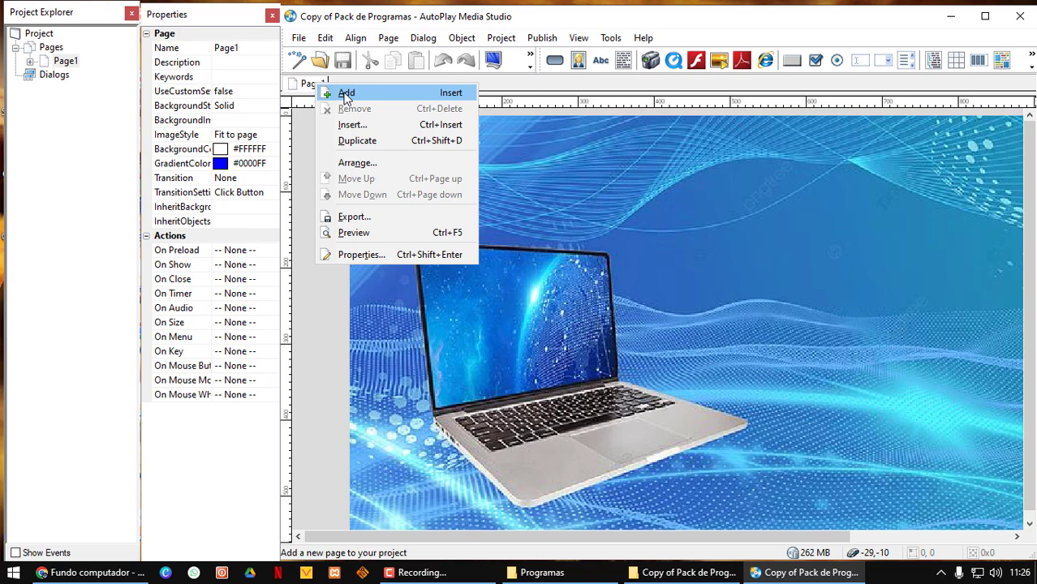
pyautogui.click(325, 355)
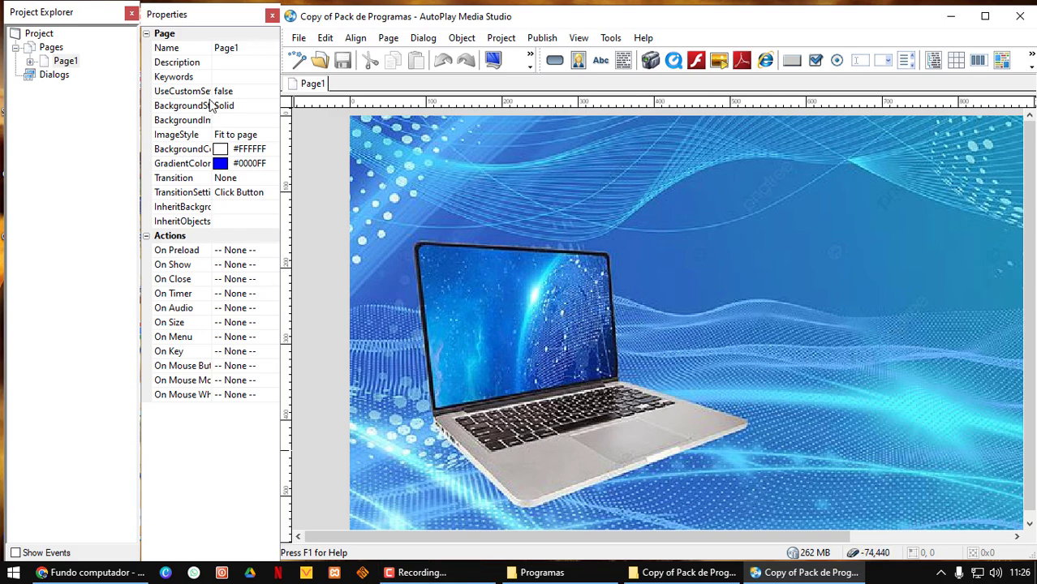
pyautogui.click(237, 49)
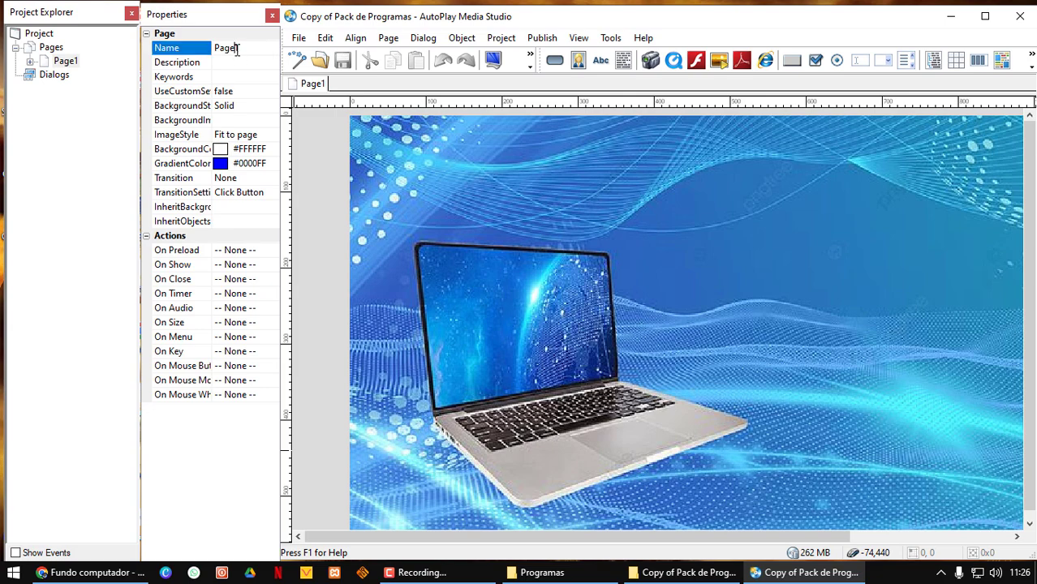
pyautogui.doubleClick(240, 49)
pyautogui.click(225, 50)
pyautogui.moveTo(244, 48); pyautogui.dragTo(219, 50)
pyautogui.write('Menu')
pyautogui.press('Return')
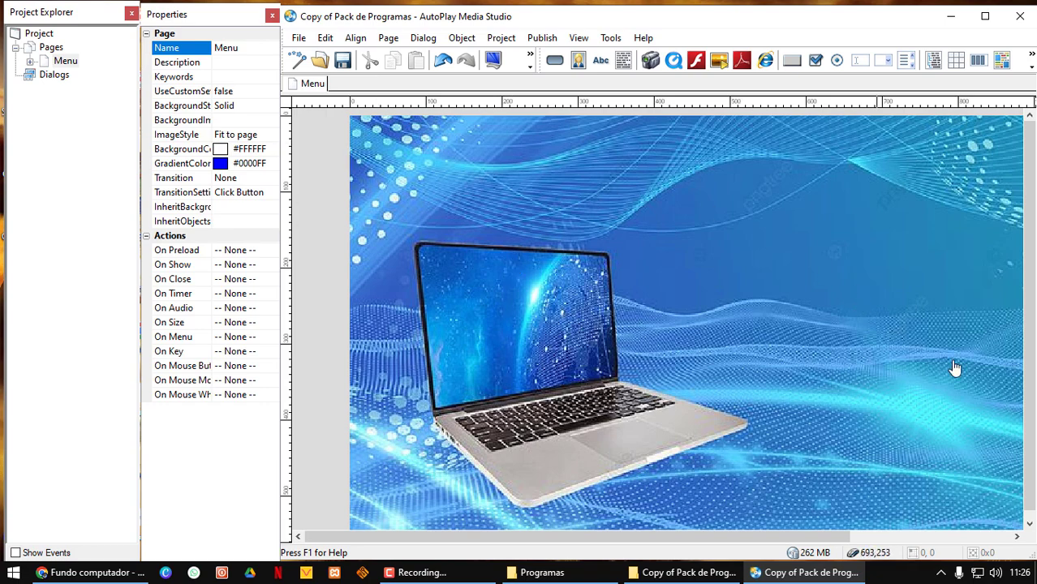
# - Insert the purple 1040_0003 button from the gallery's Buttons folder into the Menu page
pyautogui.click(555, 63)
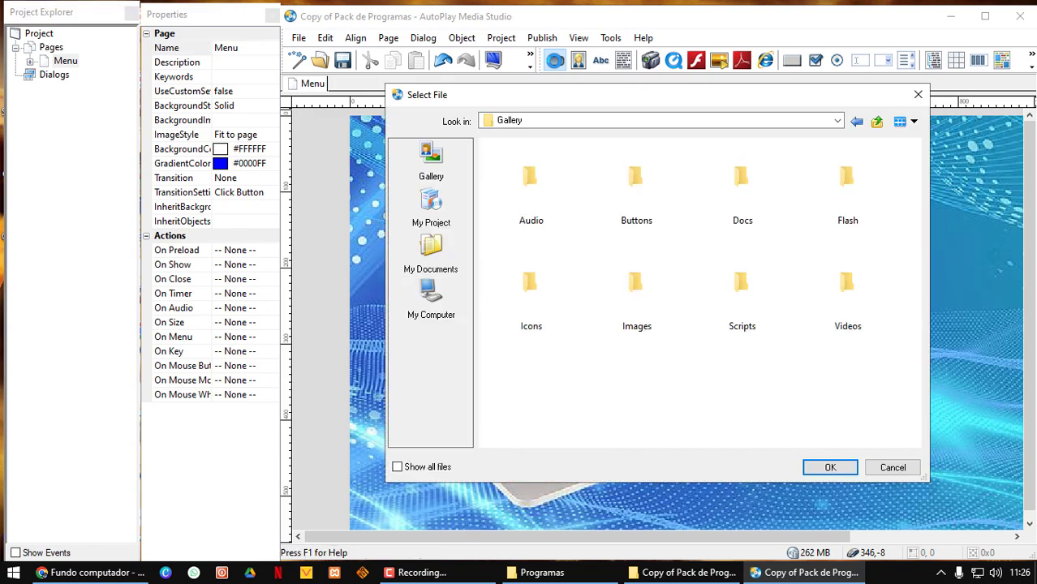
pyautogui.doubleClick(637, 180)
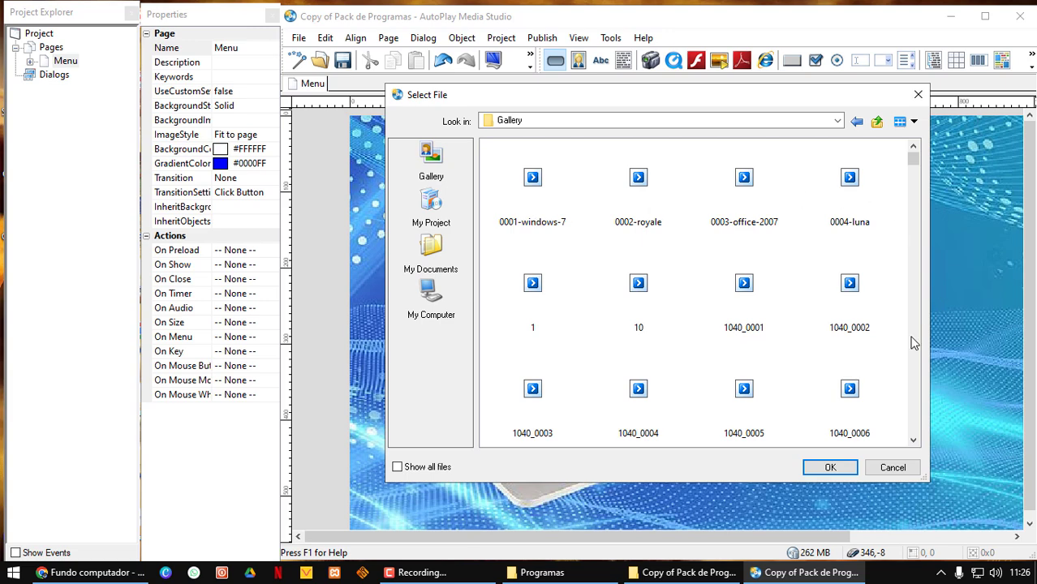
pyautogui.scroll(-10, 838, 371)
pyautogui.scroll(-5, 838, 324)
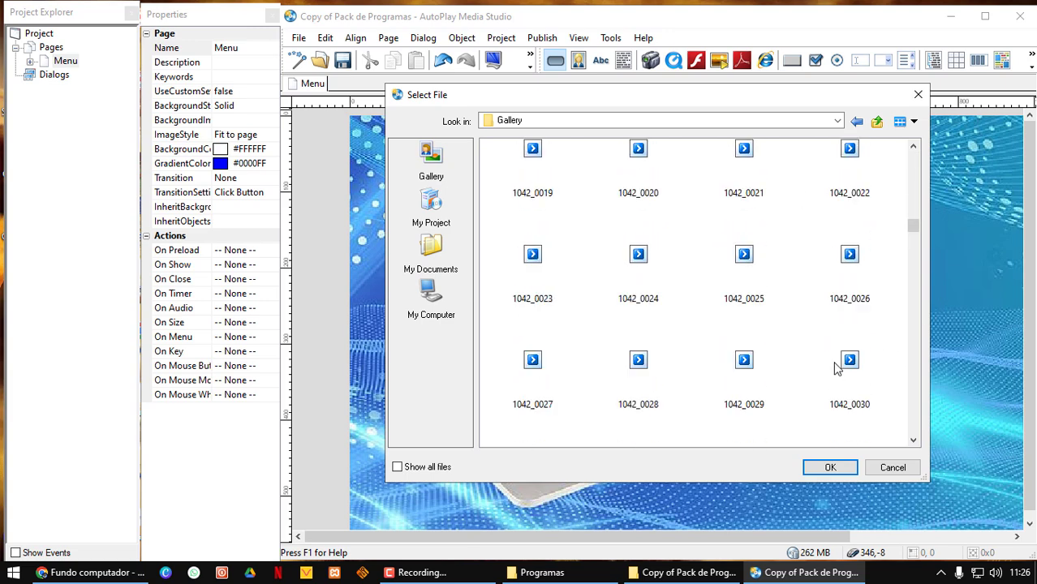
pyautogui.scroll(20, 843, 357)
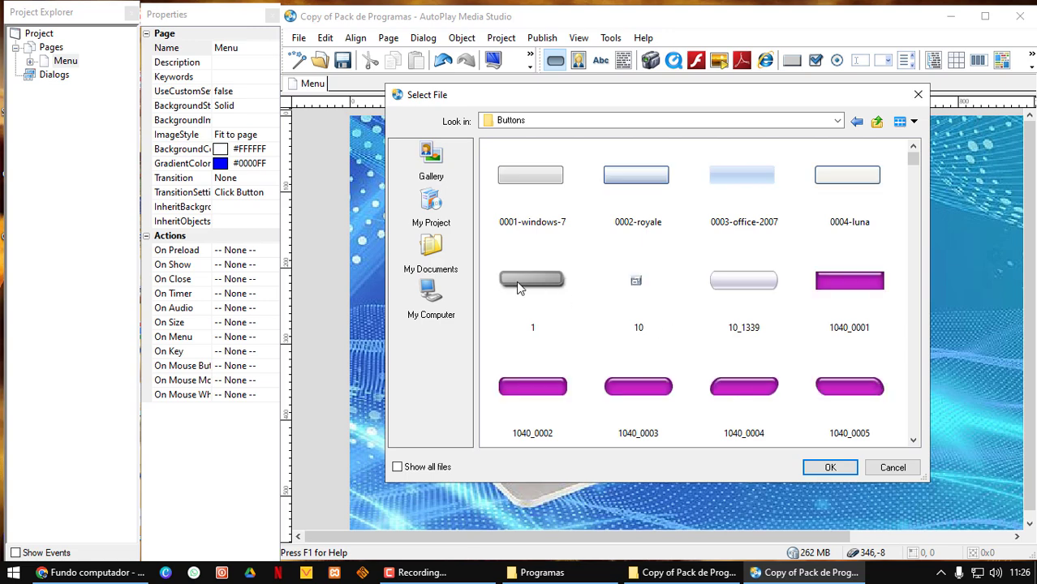
pyautogui.scroll(-3, 664, 232)
pyautogui.scroll(3, 660, 233)
pyautogui.click(629, 391)
pyautogui.click(834, 466)
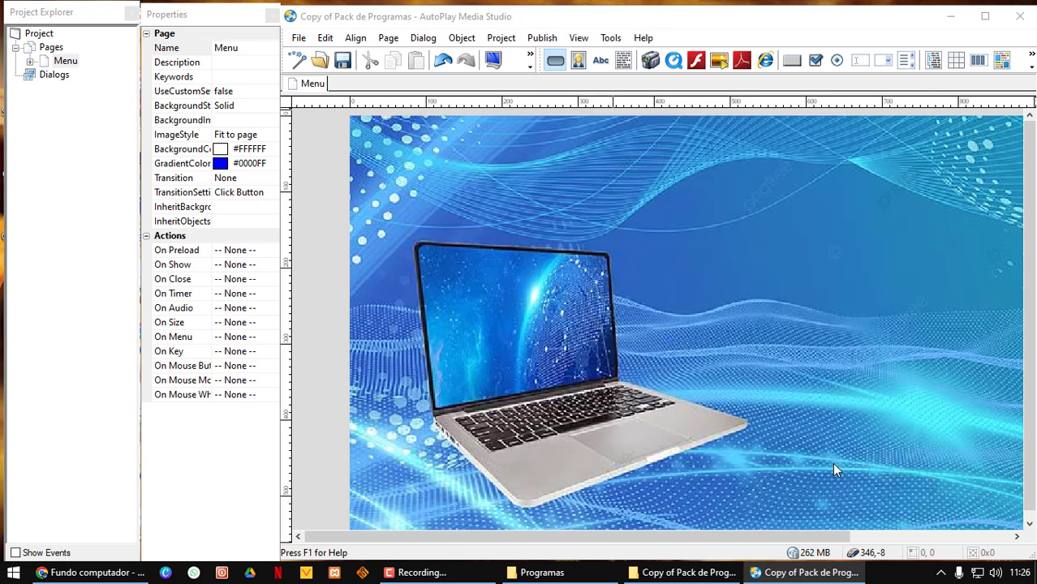
# - Move the purple button to the right of the laptop and shrink it to about 114 x 25 at about 551, 150
pyautogui.moveTo(443, 145); pyautogui.dragTo(787, 235)
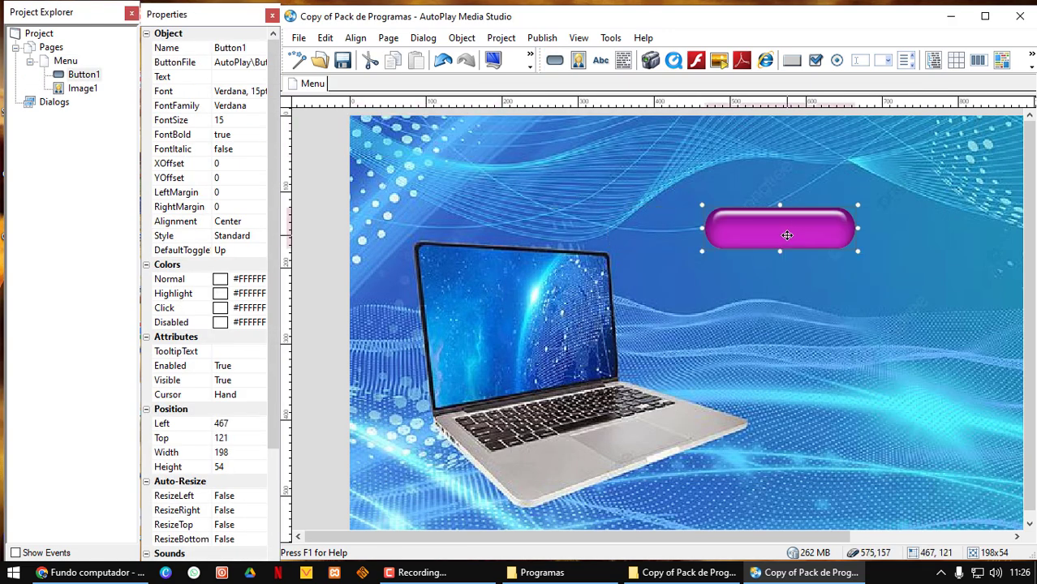
pyautogui.moveTo(702, 206); pyautogui.dragTo(765, 228)
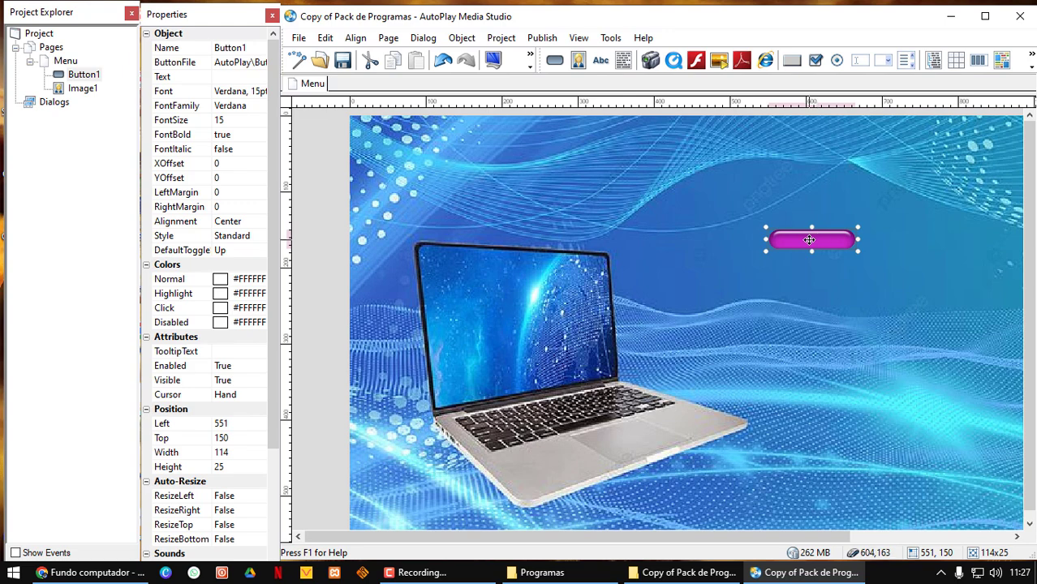
# - Label the purple button Próximo and move it to the lower-right of the Menu page at about 771, 520
pyautogui.doubleClick(808, 240)
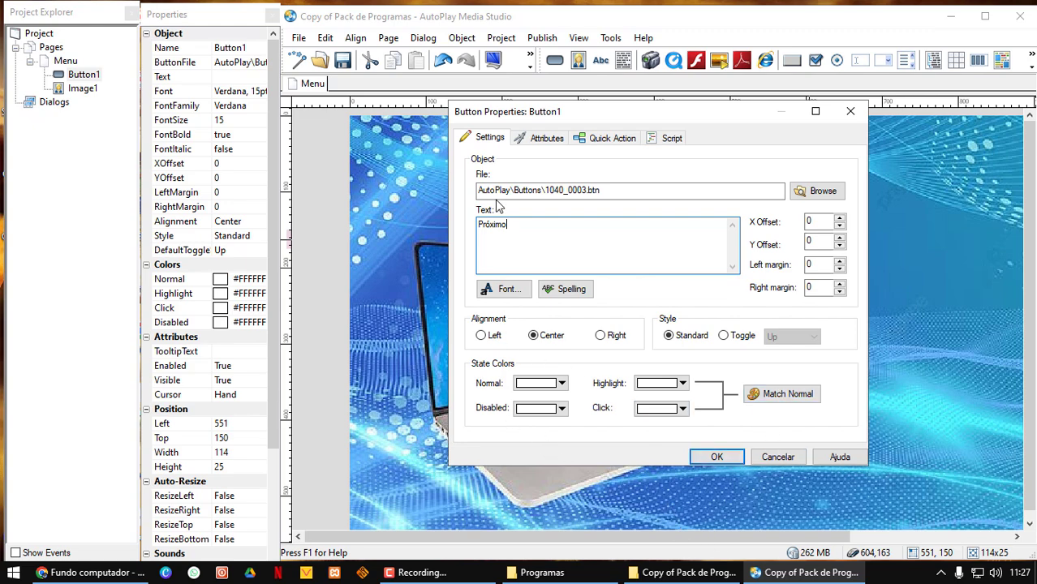
pyautogui.click(707, 458)
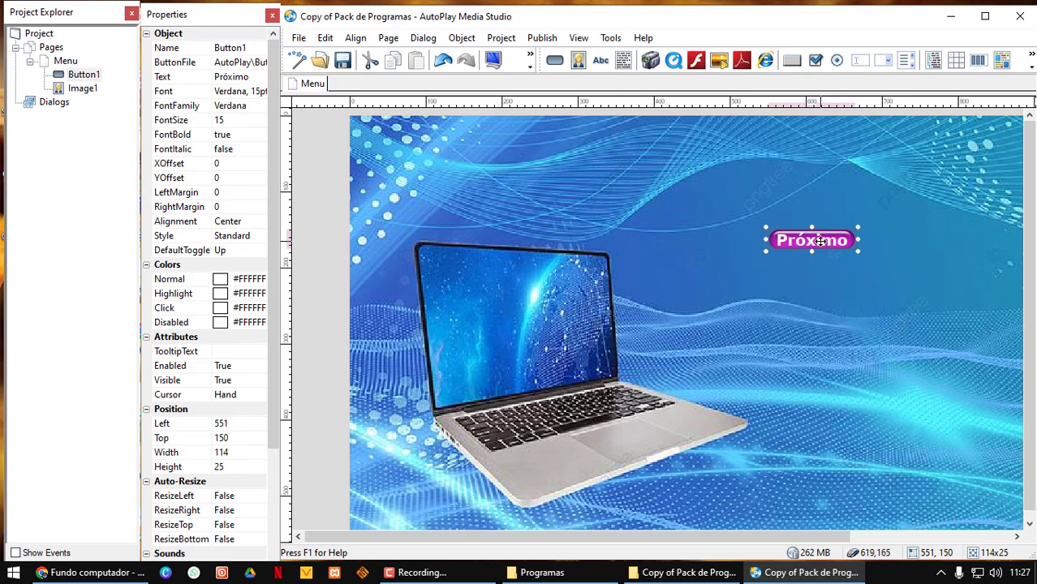
pyautogui.moveTo(829, 247); pyautogui.dragTo(987, 520)
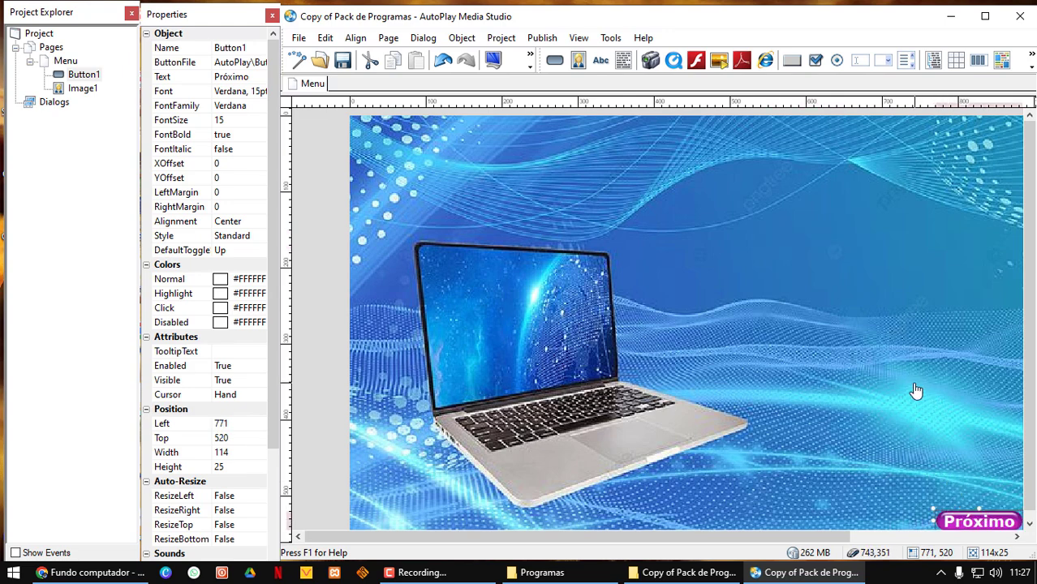
# - Add a new blank page after the Menu page
pyautogui.rightClick(318, 88)
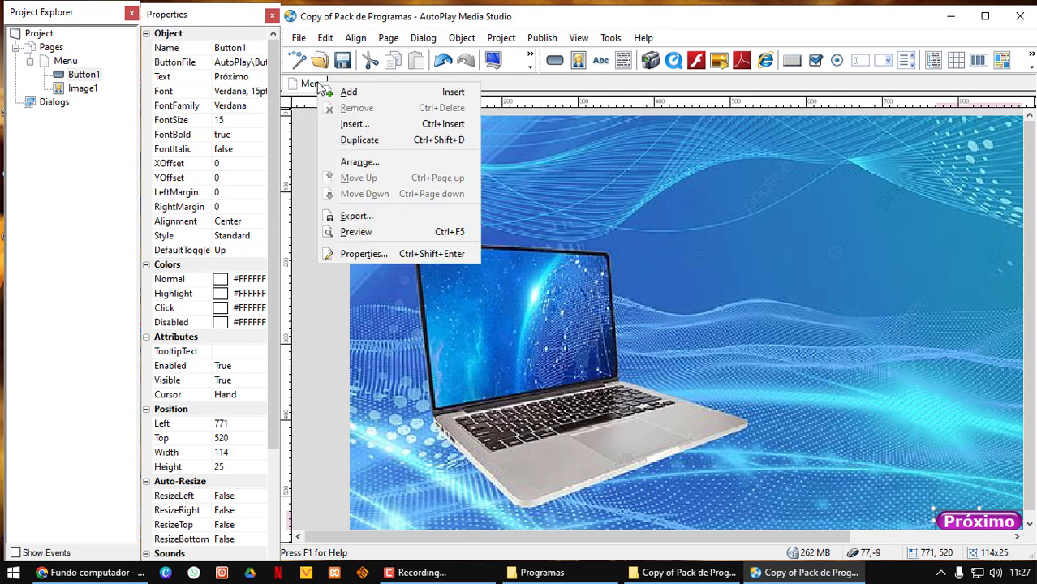
pyautogui.click(347, 94)
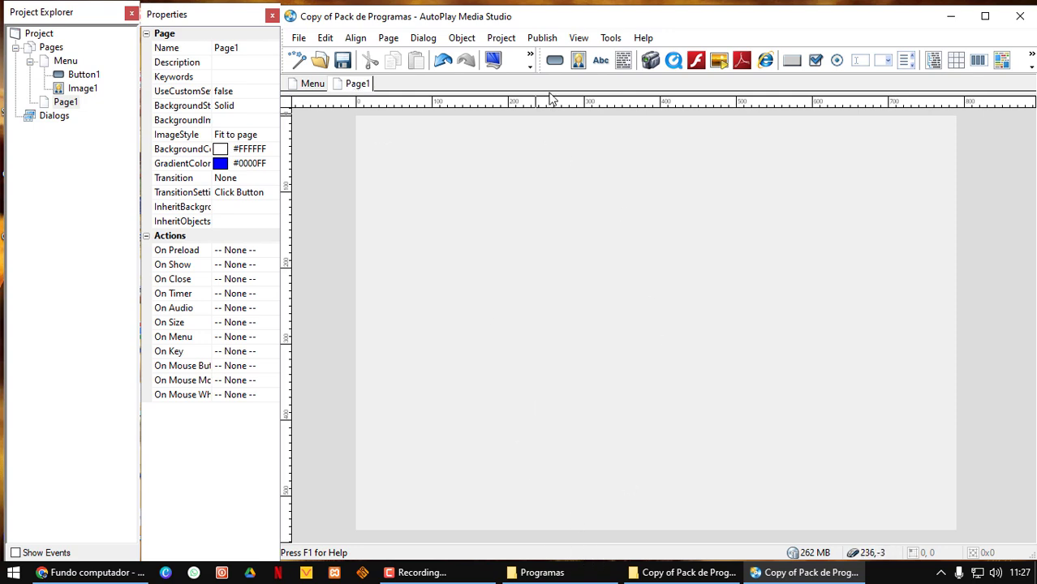
# - Try the Fundo do projeto image on Page1 enlarged to about 1163 x 545, and undo the resize and the insertion
pyautogui.click(578, 62)
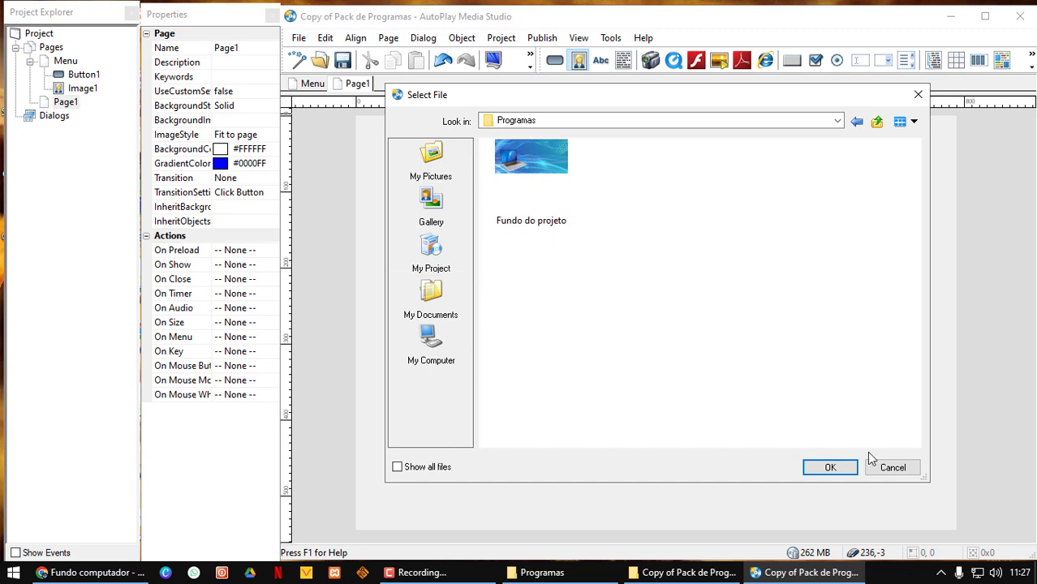
pyautogui.click(831, 470)
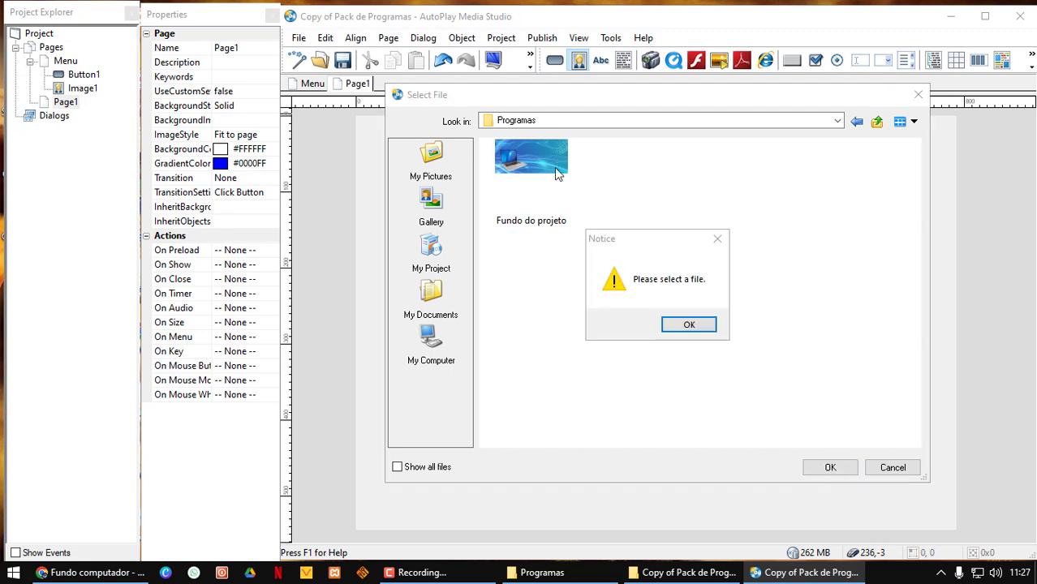
pyautogui.click(689, 324)
pyautogui.click(526, 171)
pyautogui.click(830, 468)
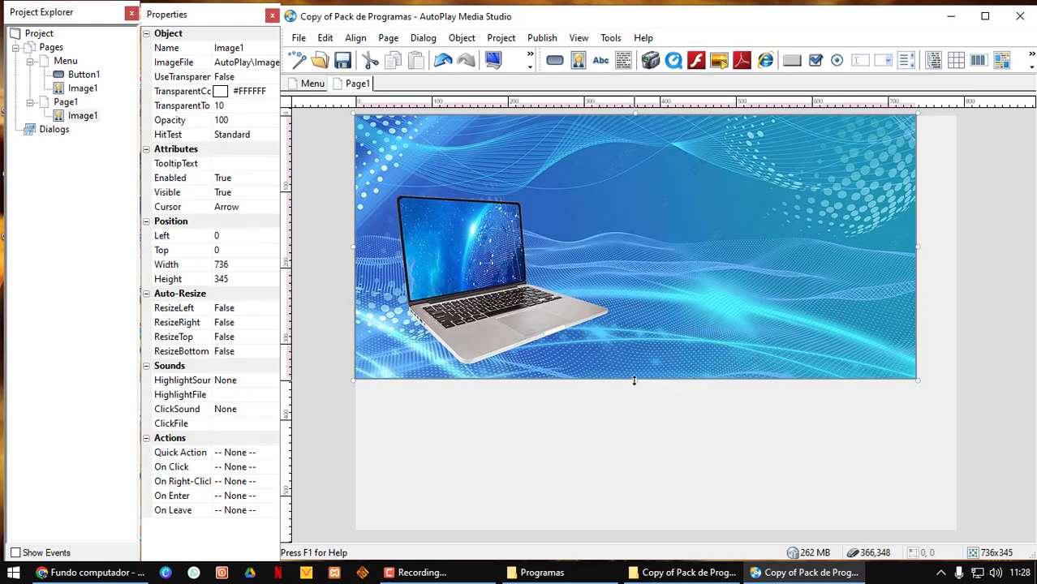
pyautogui.moveTo(636, 379); pyautogui.dragTo(640, 535)
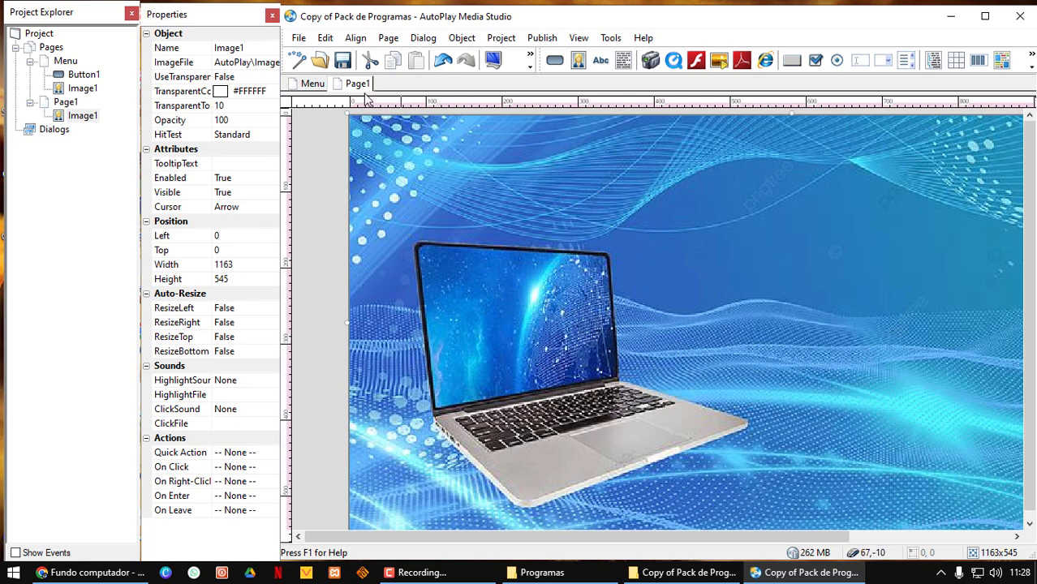
pyautogui.click(436, 65)
pyautogui.click(436, 65)
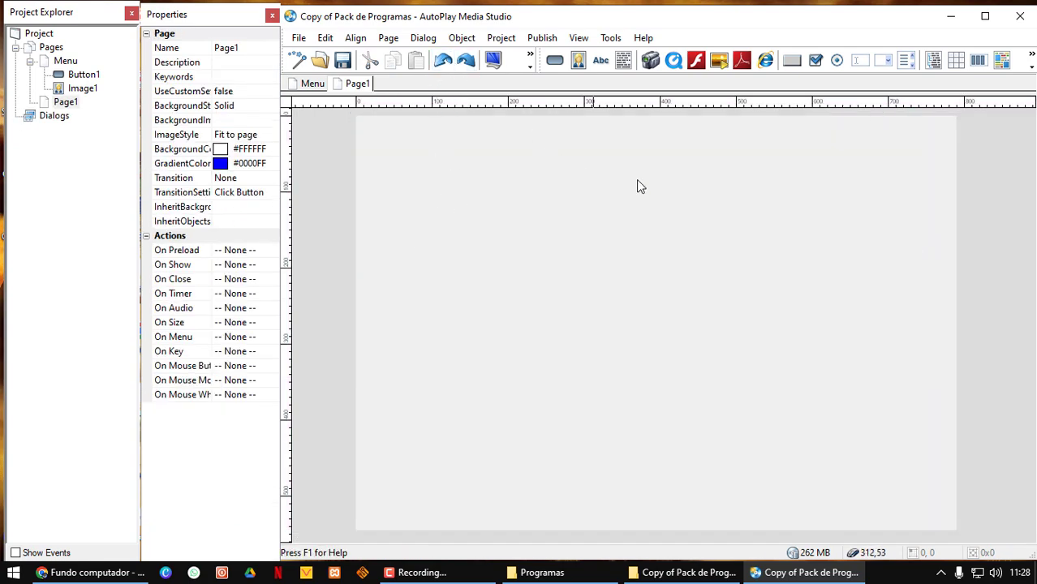
# - Switch to Chrome and open the cracked-screen Windows wallpaper from Wallpapers.com in the Fundo computador image results
pyautogui.click(86, 572)
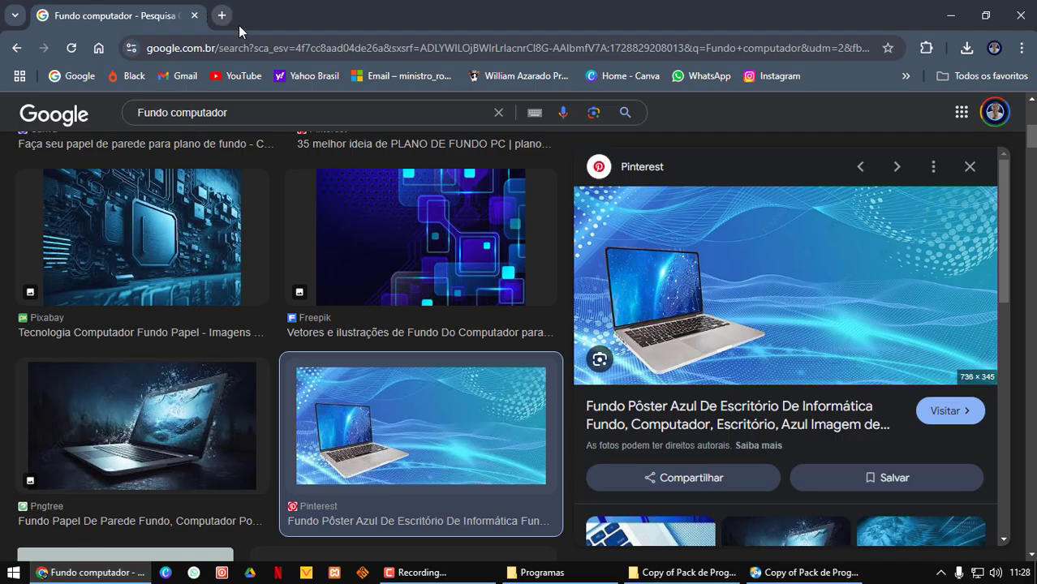
pyautogui.scroll(-3, 494, 309)
pyautogui.scroll(-2, 427, 310)
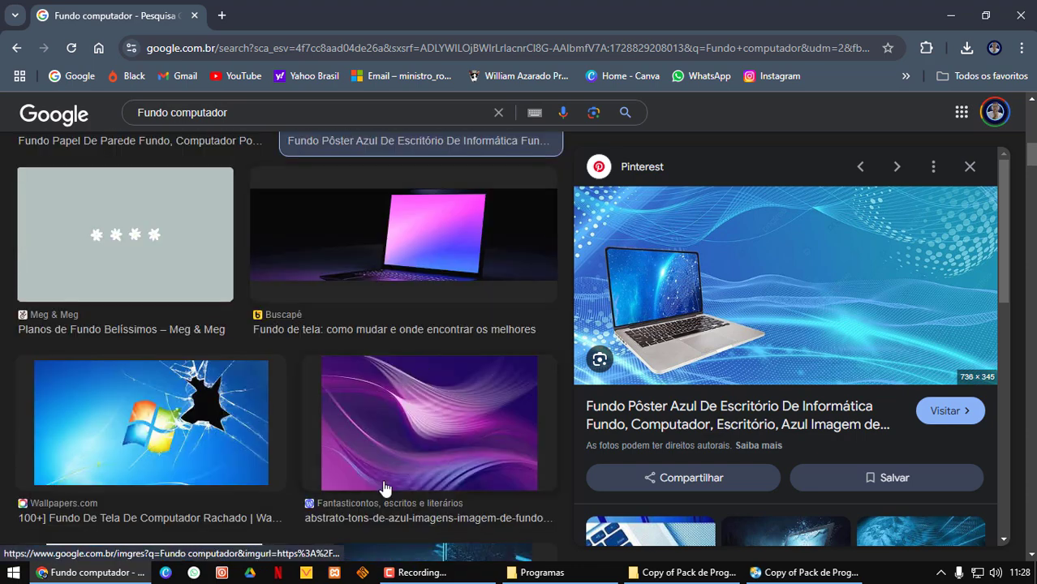
pyautogui.click(166, 421)
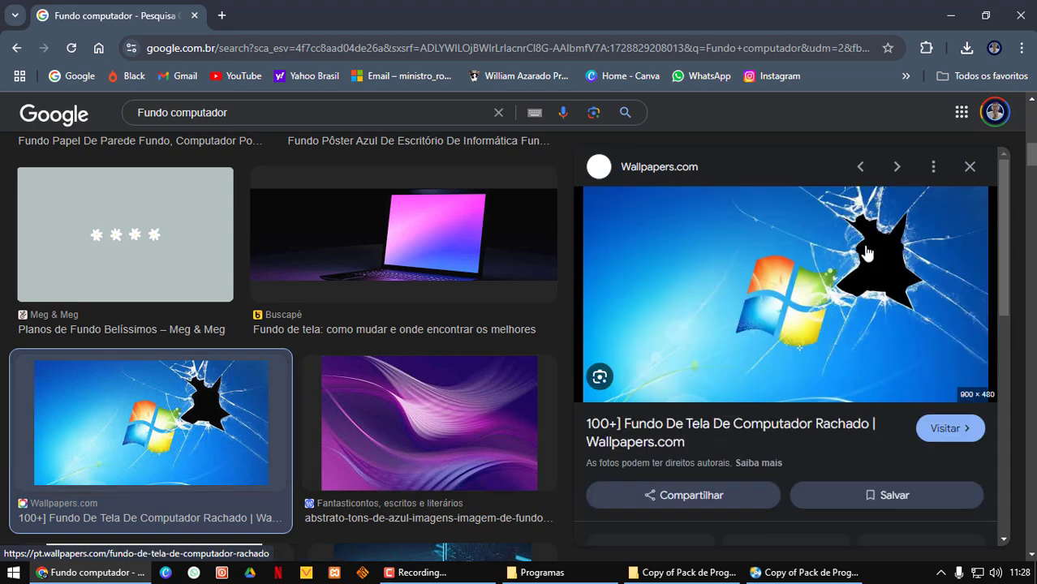
# - Save the cracked-screen wallpaper as a JPG in the Docs folder under Desktop, Copy of Pack de Programas, CD_Root, AutoPlay
pyautogui.rightClick(756, 270)
pyautogui.scroll(-2, 828, 487)
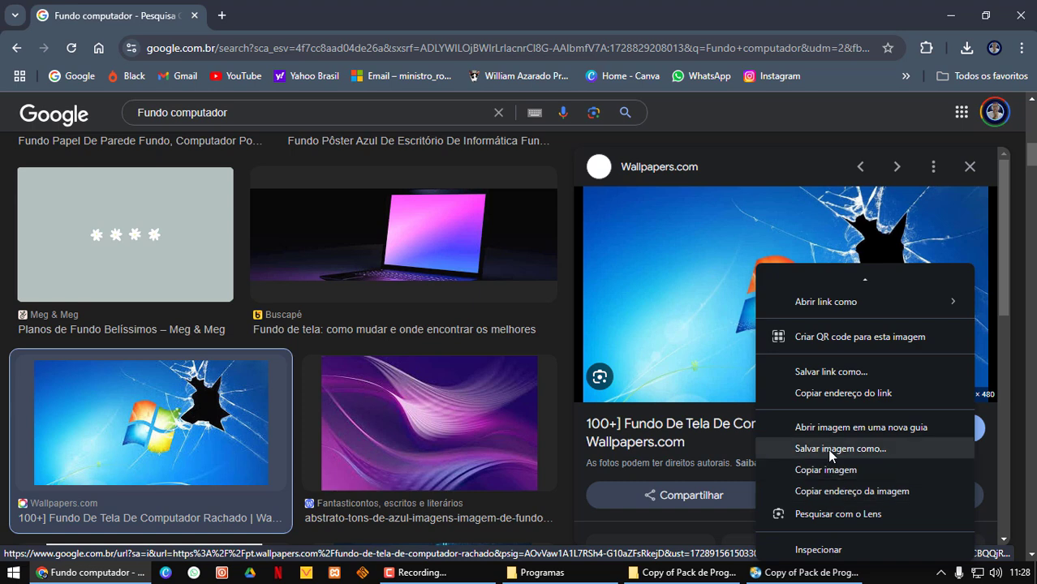
pyautogui.click(827, 449)
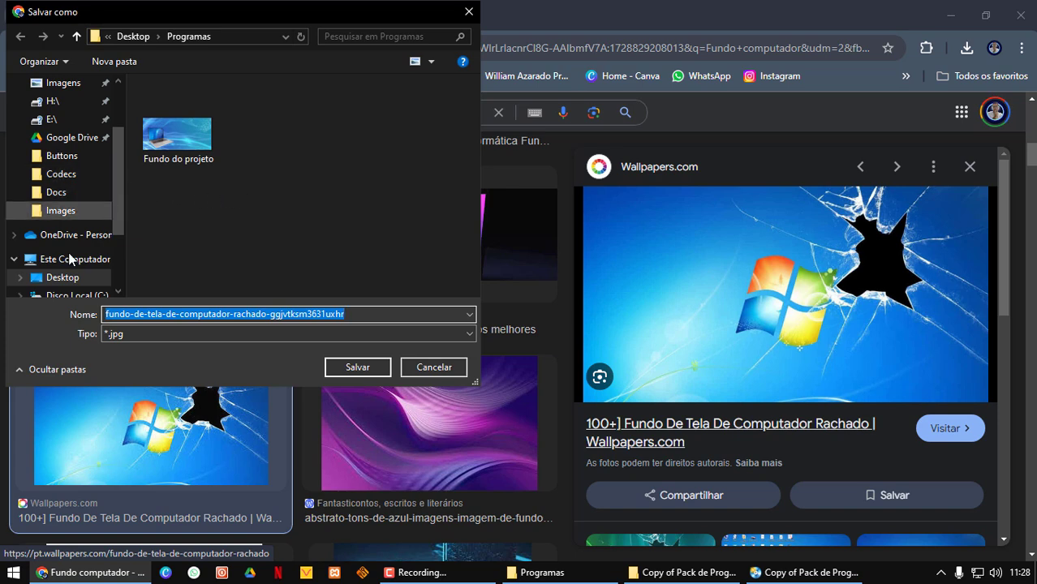
pyautogui.scroll(2, 81, 257)
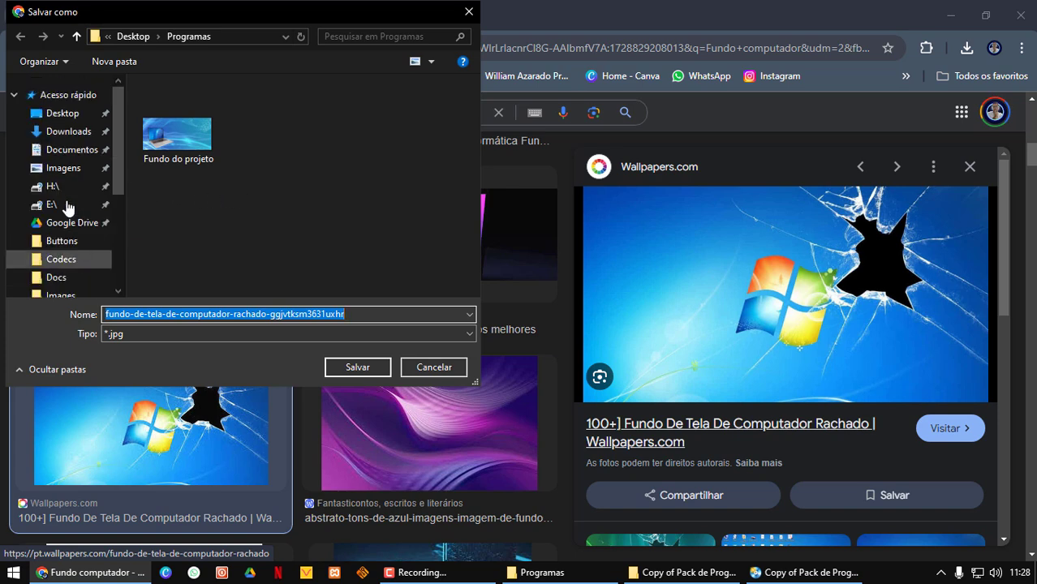
pyautogui.click(59, 113)
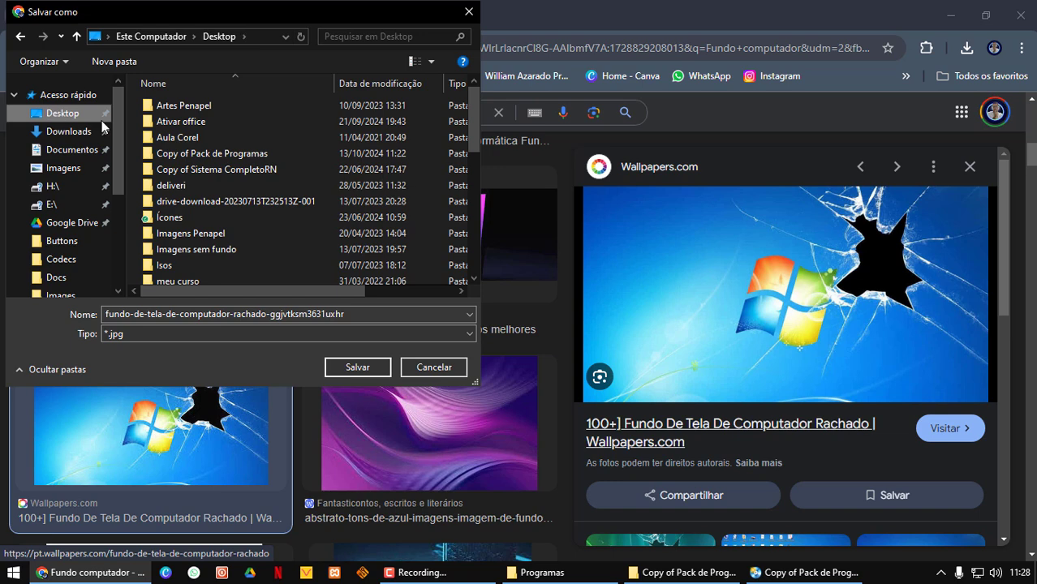
pyautogui.doubleClick(195, 153)
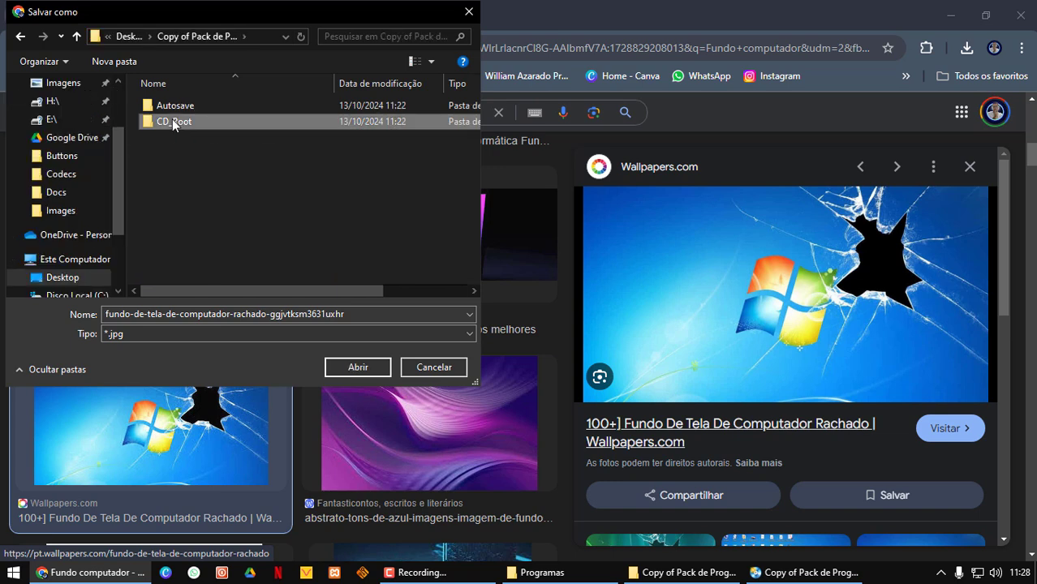
pyautogui.doubleClick(172, 121)
pyautogui.doubleClick(172, 105)
pyautogui.click(177, 136)
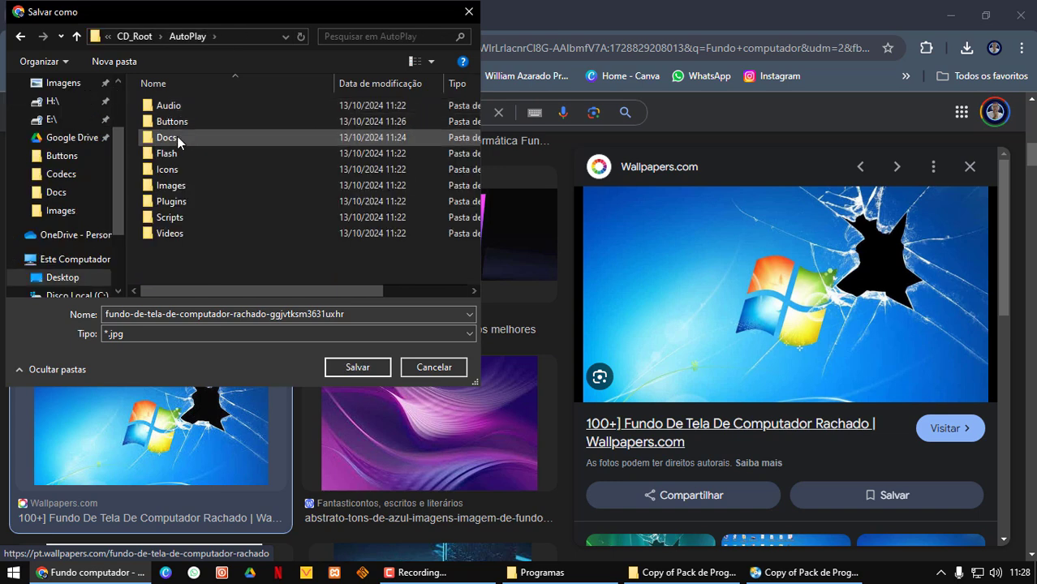
pyautogui.doubleClick(177, 136)
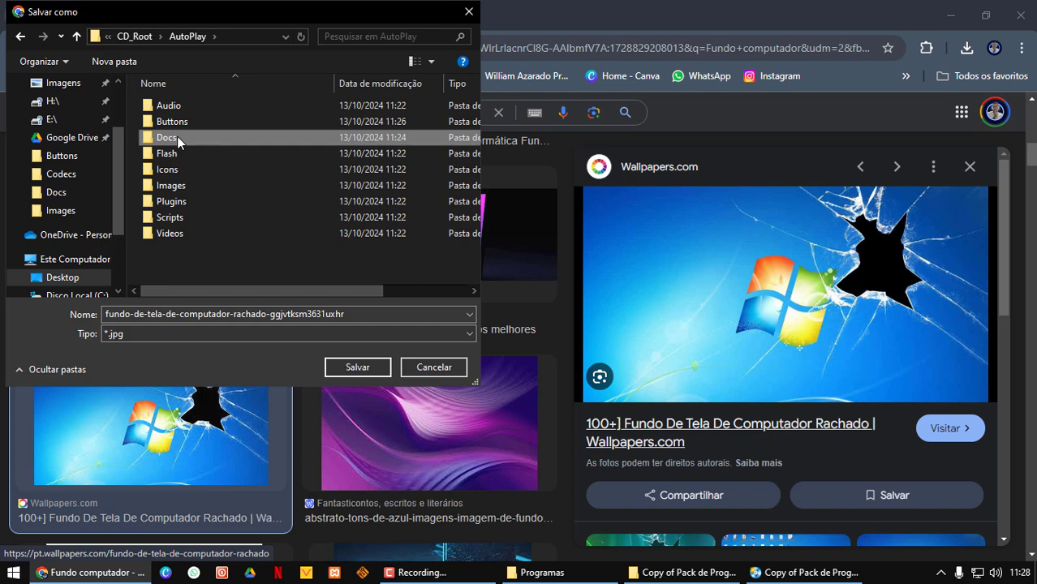
pyautogui.click(360, 370)
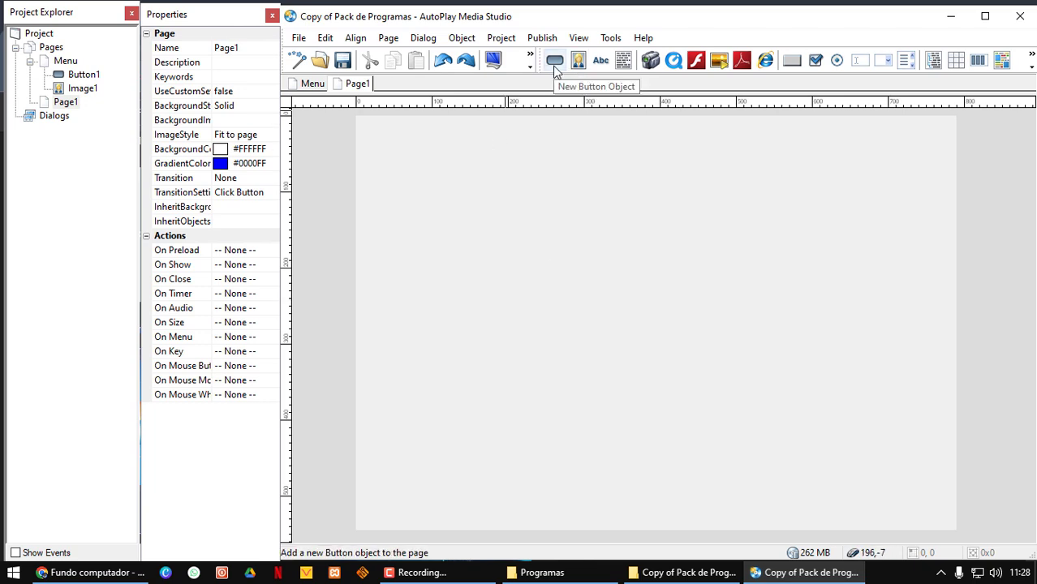
# - Switch to AutoPlay Media Studio, start inserting an image on Page1, show all file types and browse the project's Images folder
pyautogui.click(581, 70)
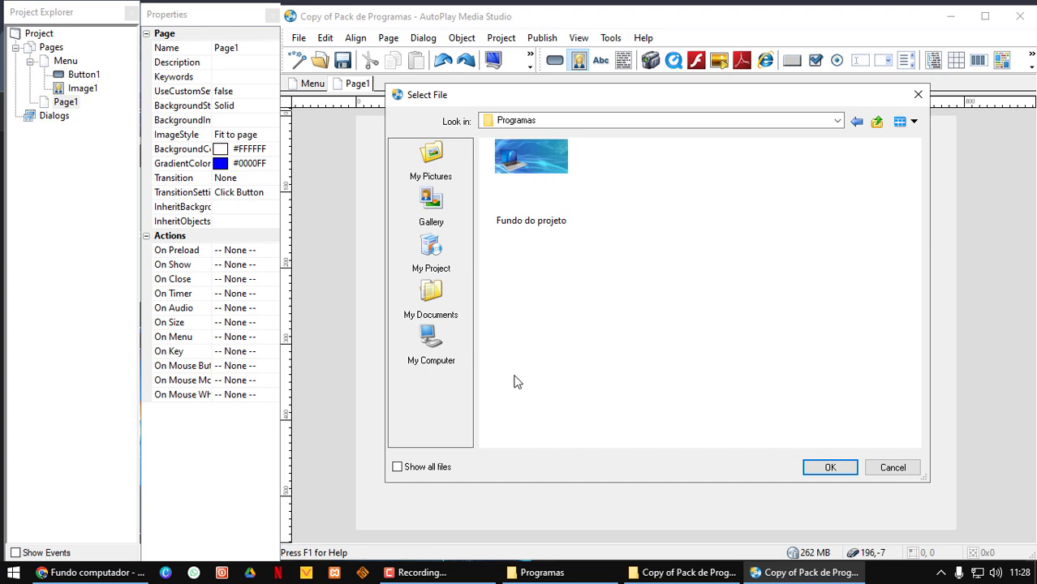
pyautogui.click(397, 467)
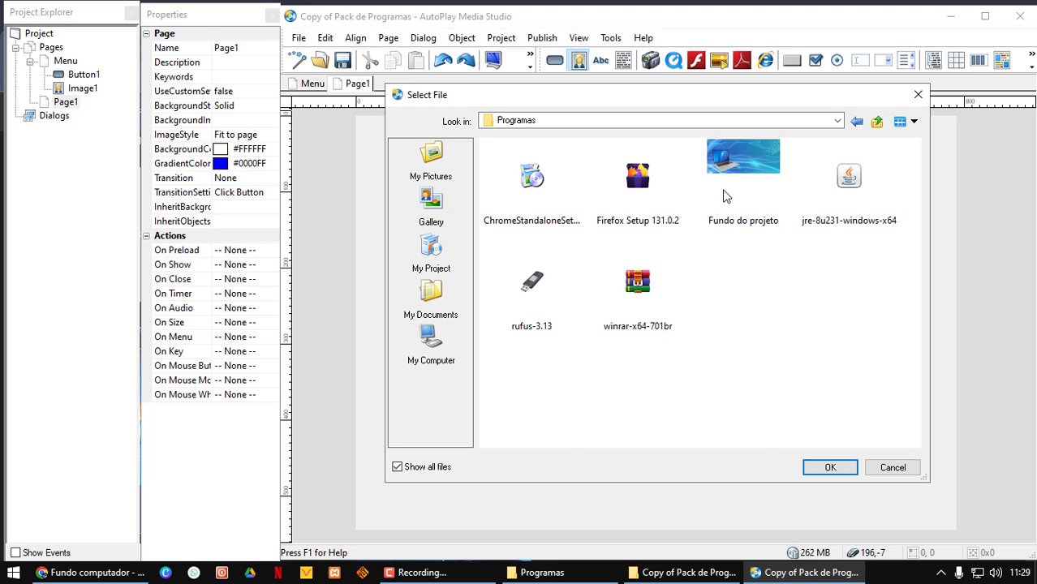
pyautogui.click(429, 361)
pyautogui.click(444, 267)
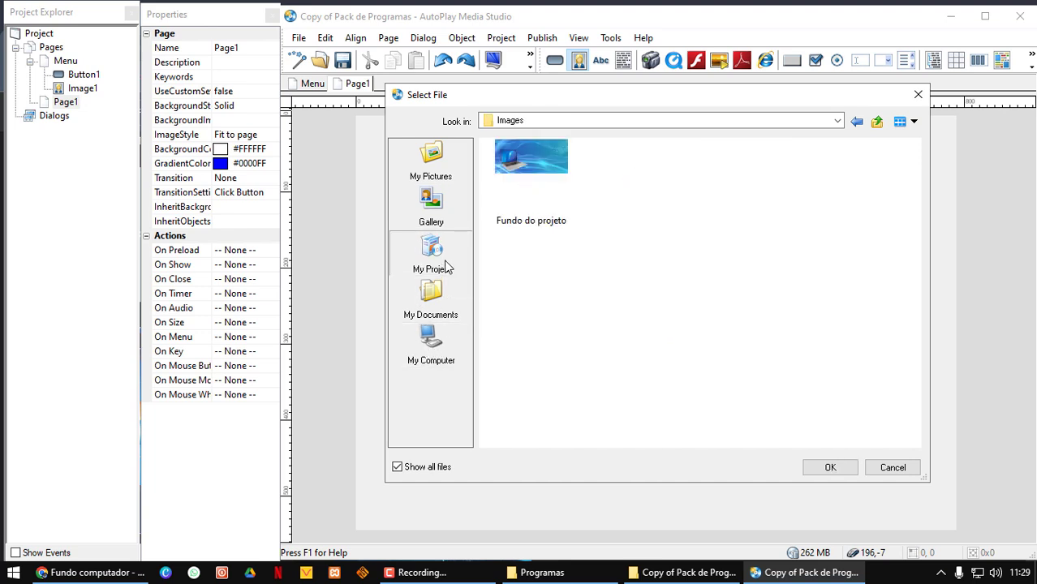
pyautogui.click(400, 468)
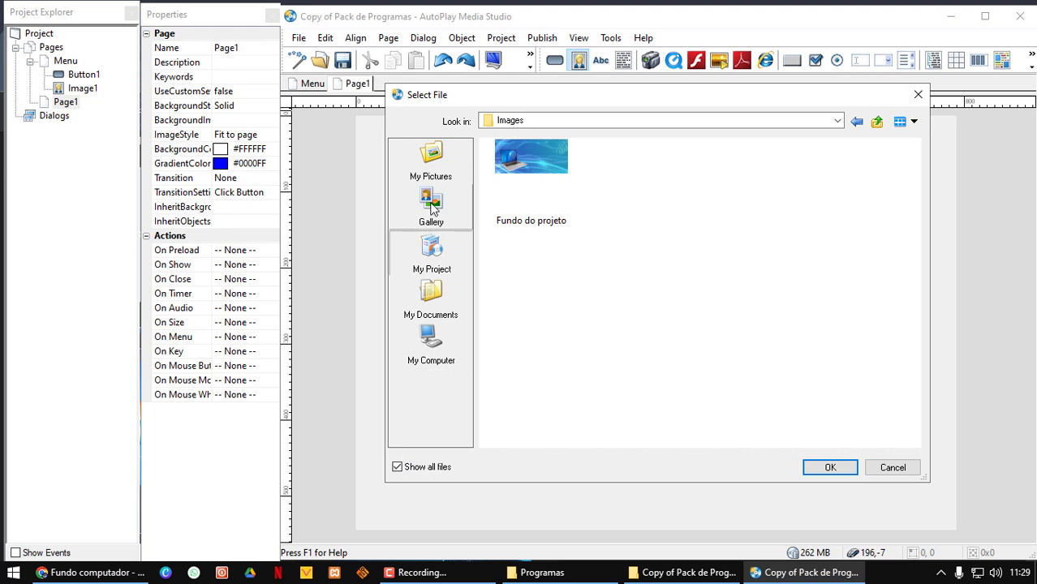
# - Insert the cracked-screen wallpaper into Page1 from the Desktop project's CD_Root, AutoPlay, Docs folder
pyautogui.click(430, 345)
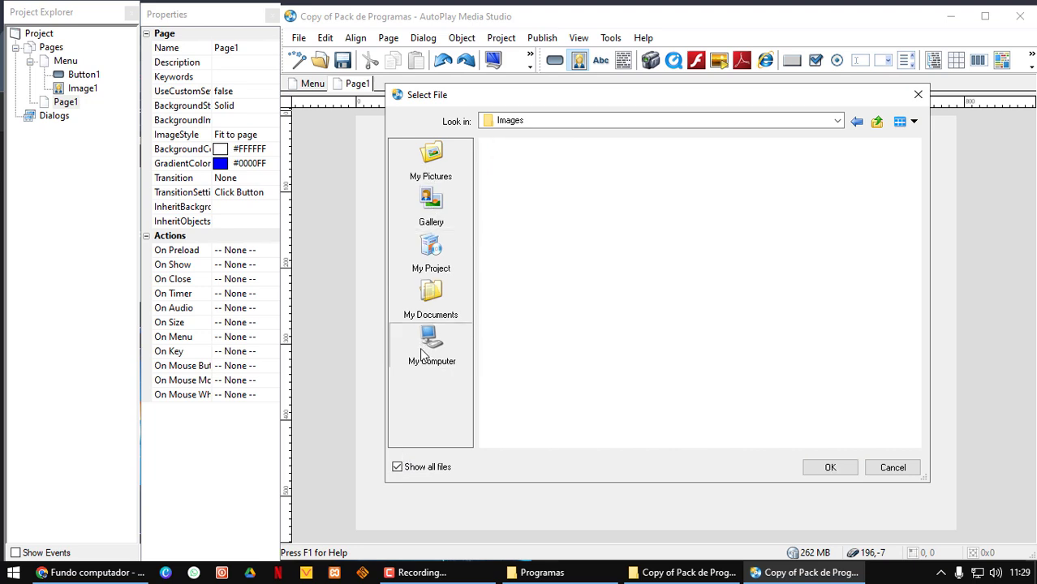
pyautogui.doubleClick(536, 195)
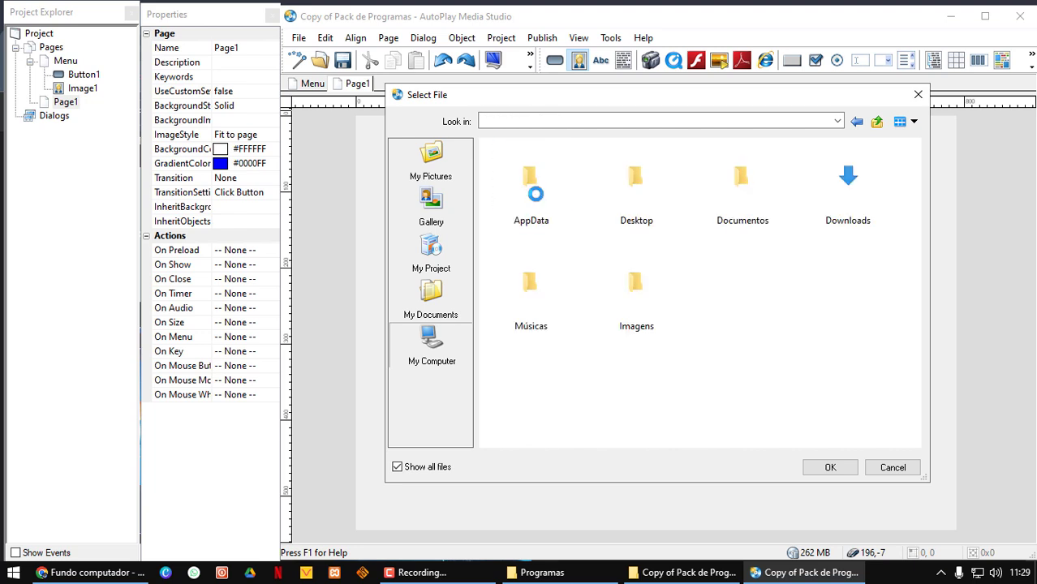
pyautogui.doubleClick(636, 183)
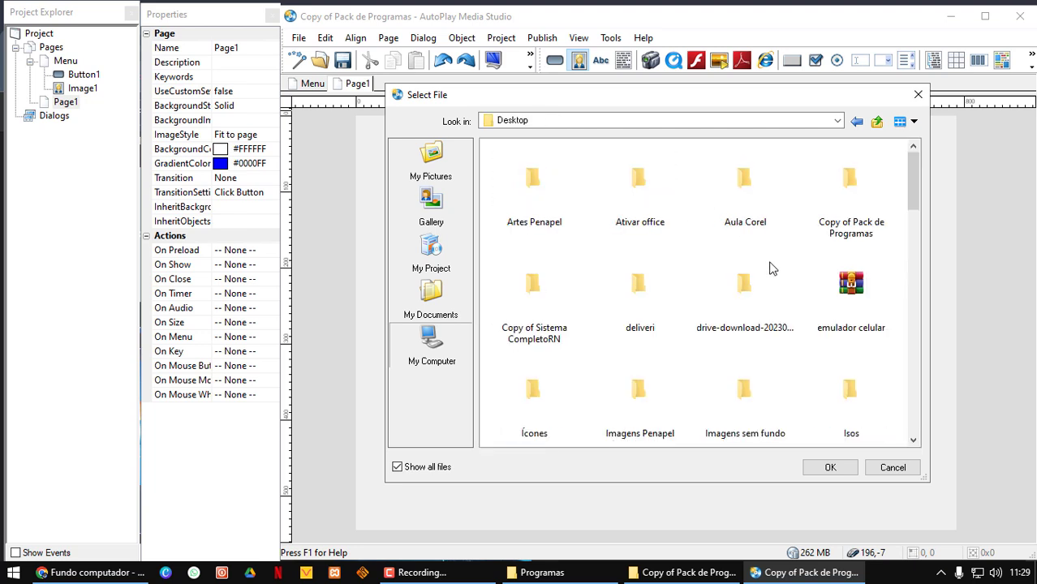
pyautogui.doubleClick(861, 201)
pyautogui.doubleClick(647, 182)
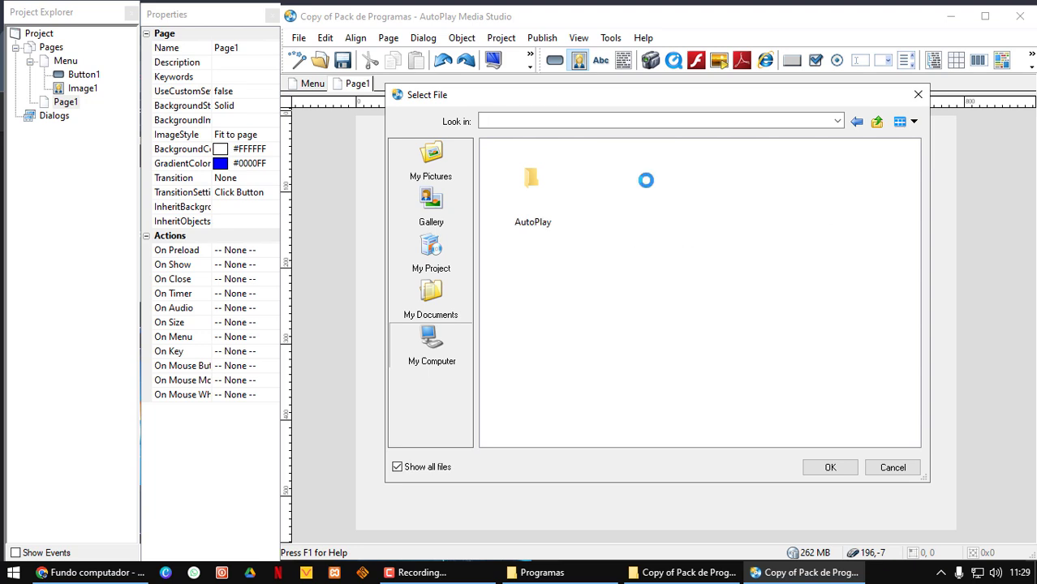
pyautogui.doubleClick(537, 206)
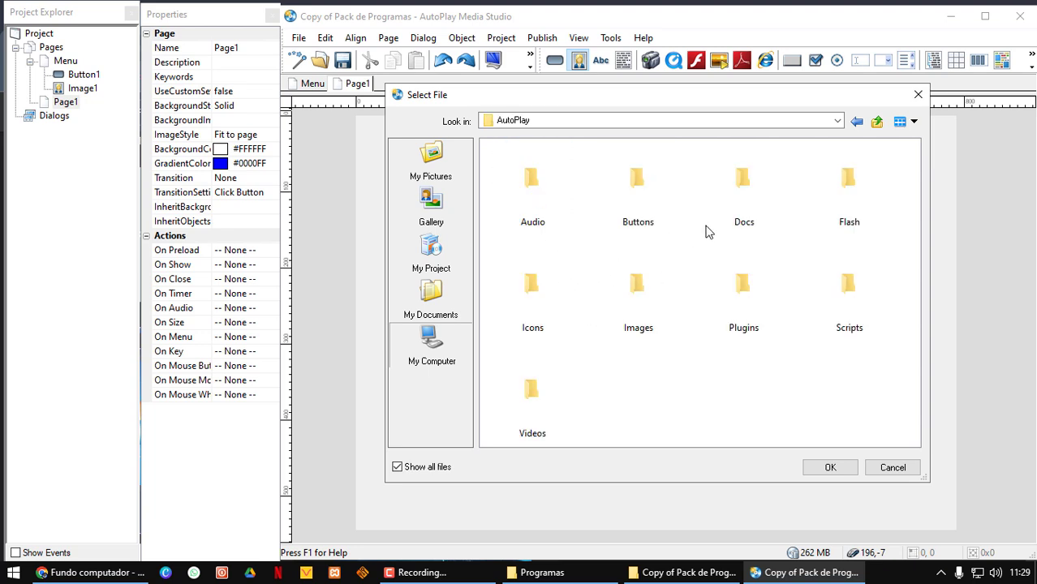
pyautogui.doubleClick(747, 195)
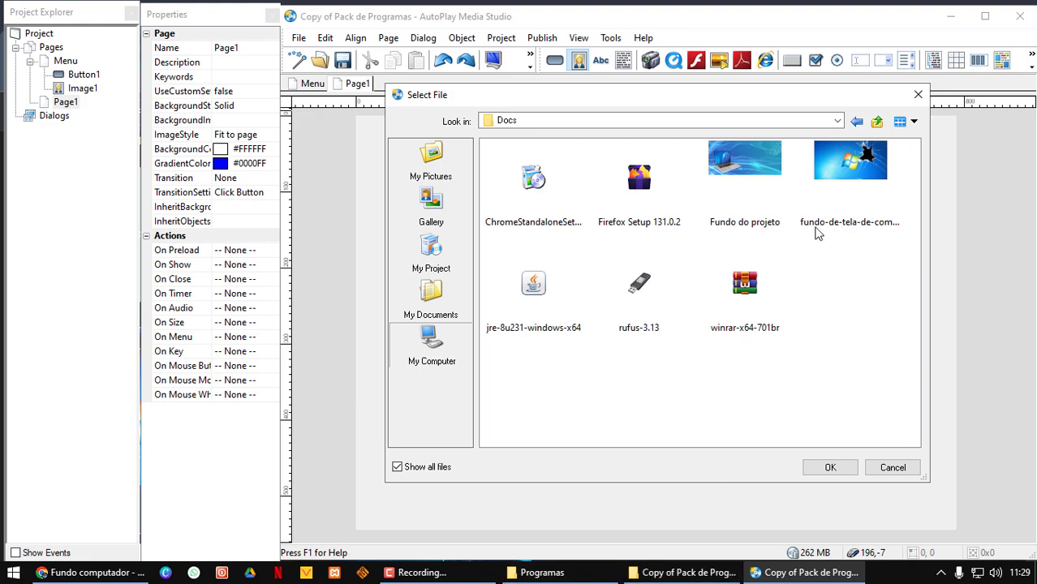
pyautogui.click(832, 177)
pyautogui.click(826, 467)
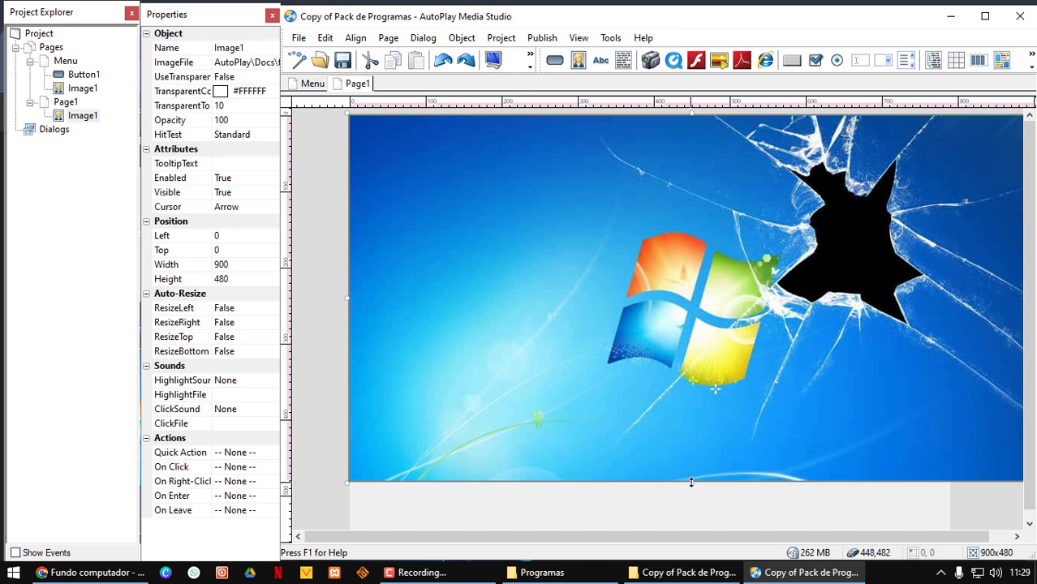
# - Resize and reposition the cracked-screen wallpaper to cover Page1, at position 0, 0 and about 1023 x 545 pixels
pyautogui.moveTo(690, 484); pyautogui.dragTo(683, 532)
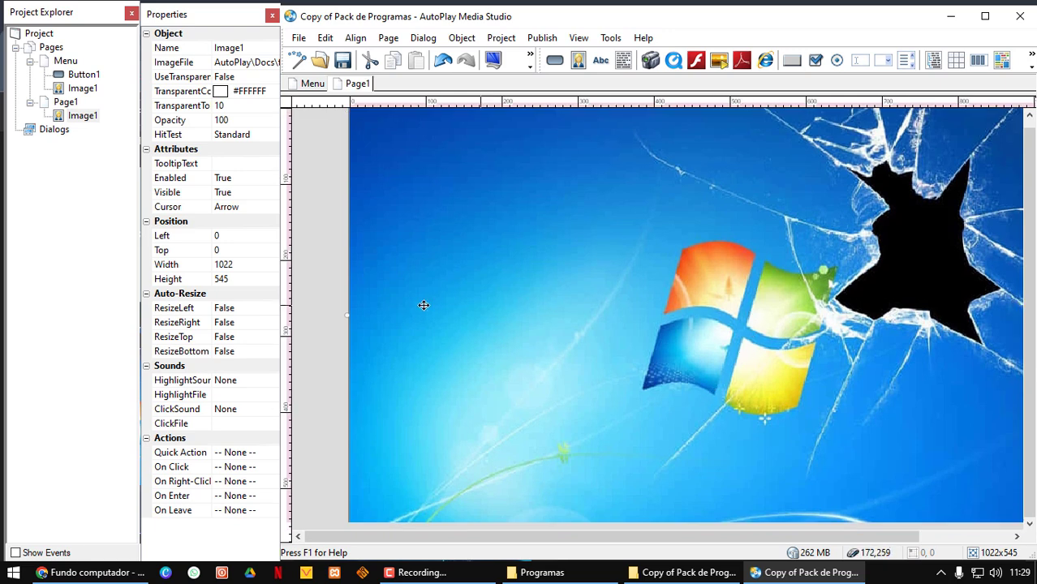
pyautogui.moveTo(564, 309); pyautogui.dragTo(314, 313)
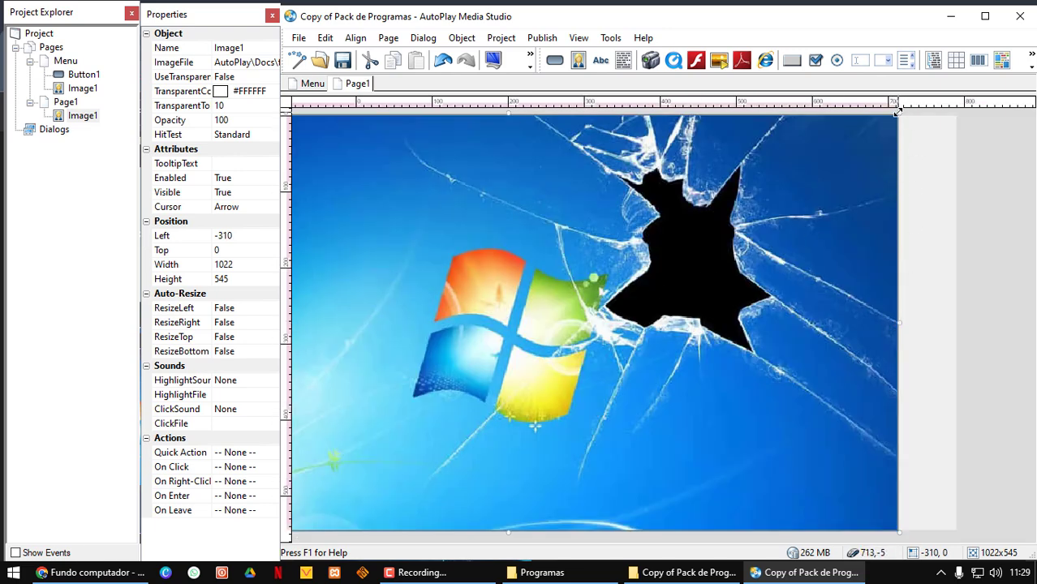
pyautogui.moveTo(896, 114); pyautogui.dragTo(743, 198)
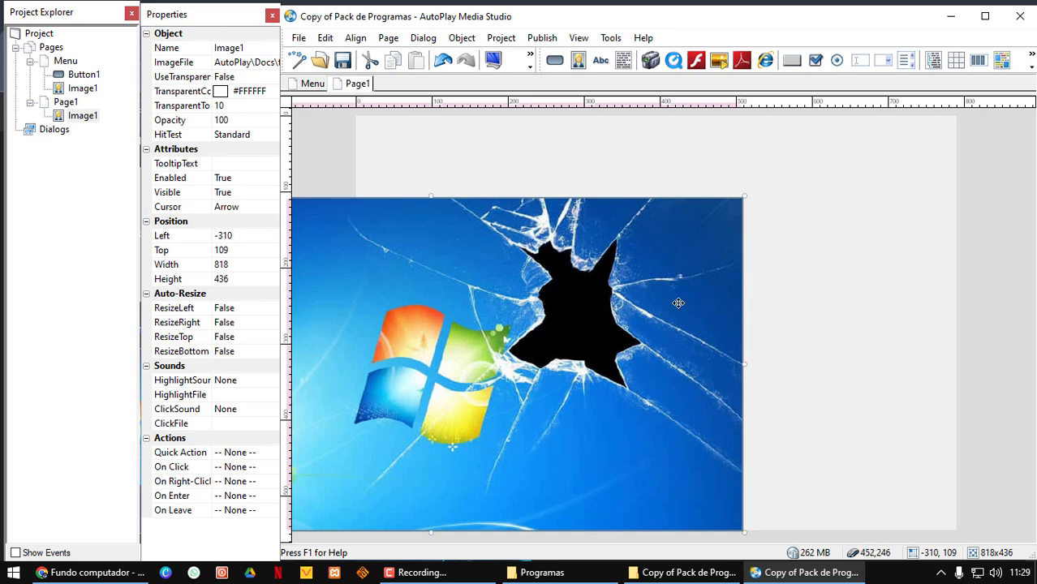
pyautogui.moveTo(591, 340); pyautogui.dragTo(803, 342)
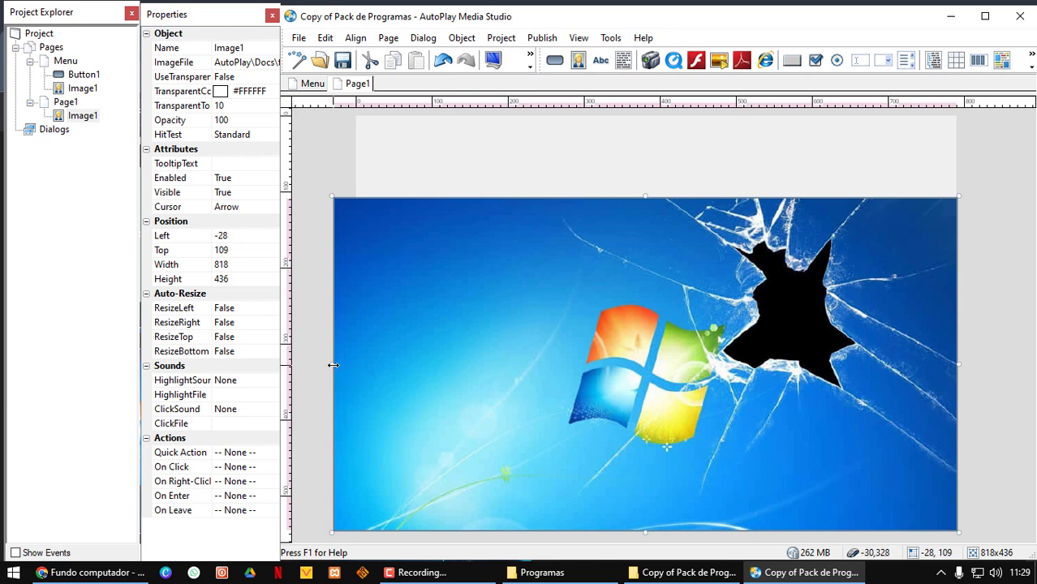
pyautogui.moveTo(333, 365); pyautogui.dragTo(353, 365)
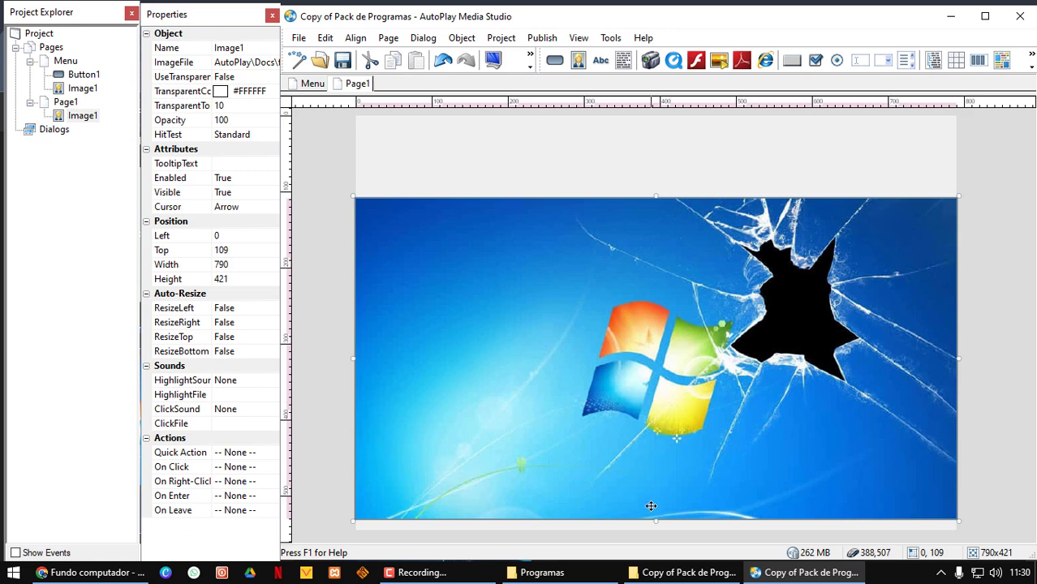
pyautogui.moveTo(656, 524); pyautogui.dragTo(655, 536)
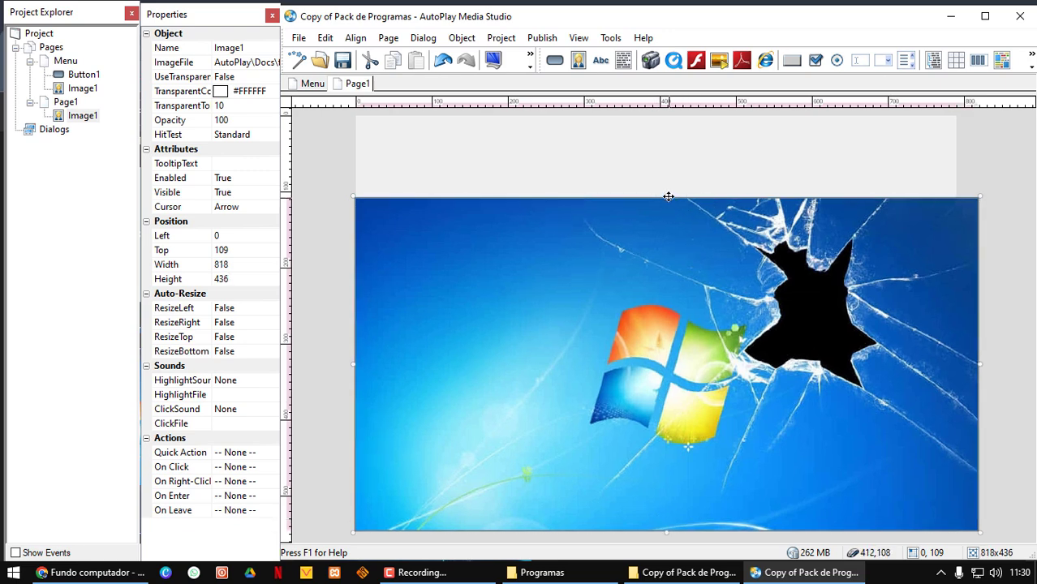
pyautogui.moveTo(667, 195); pyautogui.dragTo(651, 113)
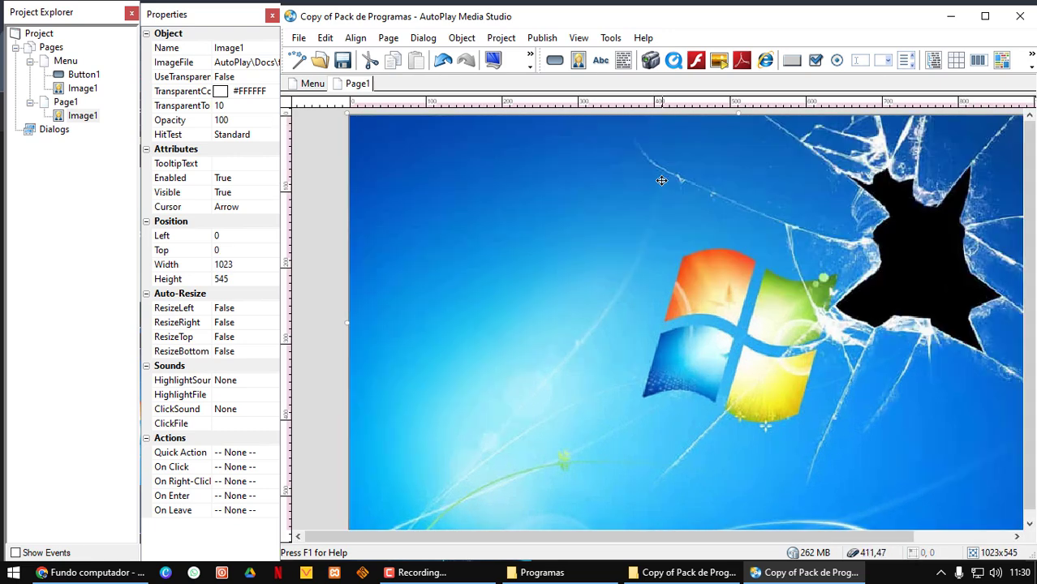
pyautogui.click(323, 309)
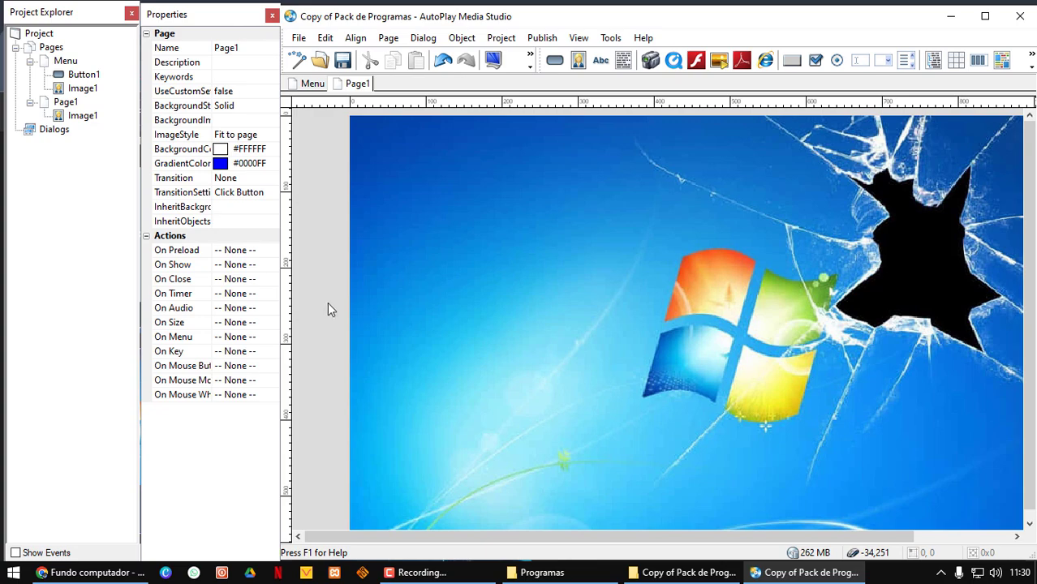
# - On the Menu page, open the Próximo button's properties and set its quick action to Show Page
pyautogui.click(312, 84)
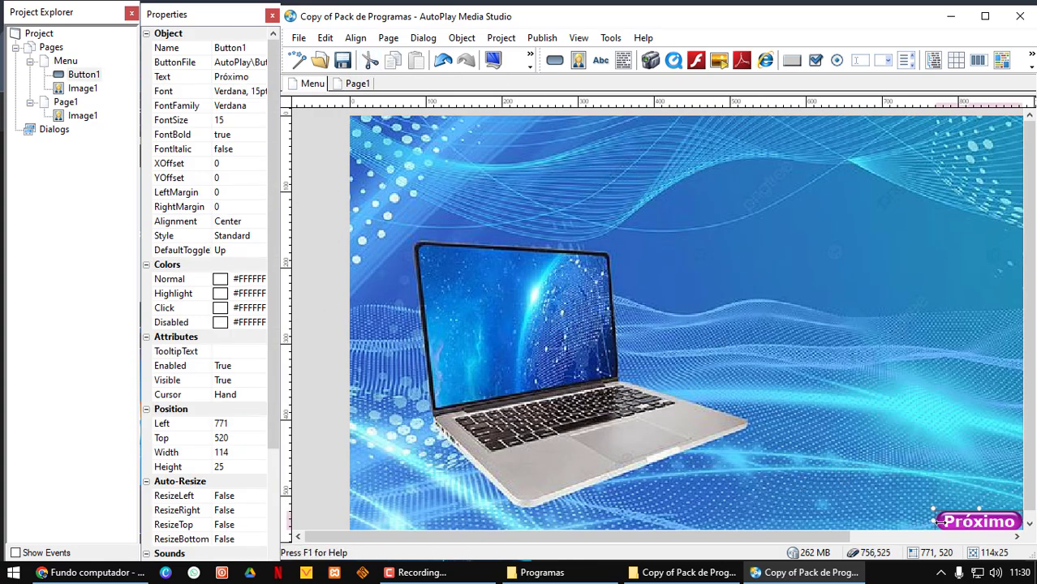
pyautogui.click(342, 85)
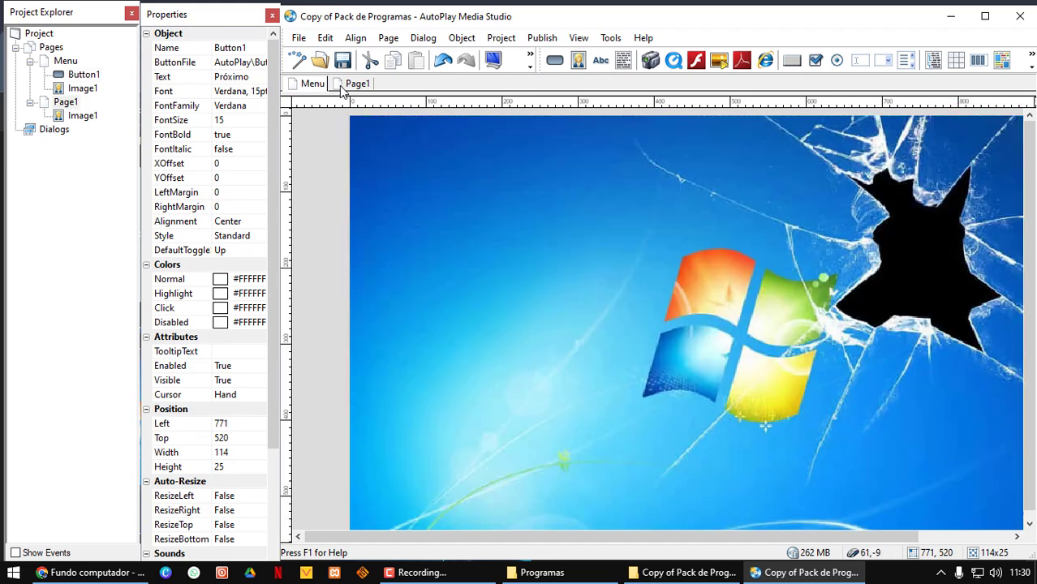
pyautogui.click(312, 85)
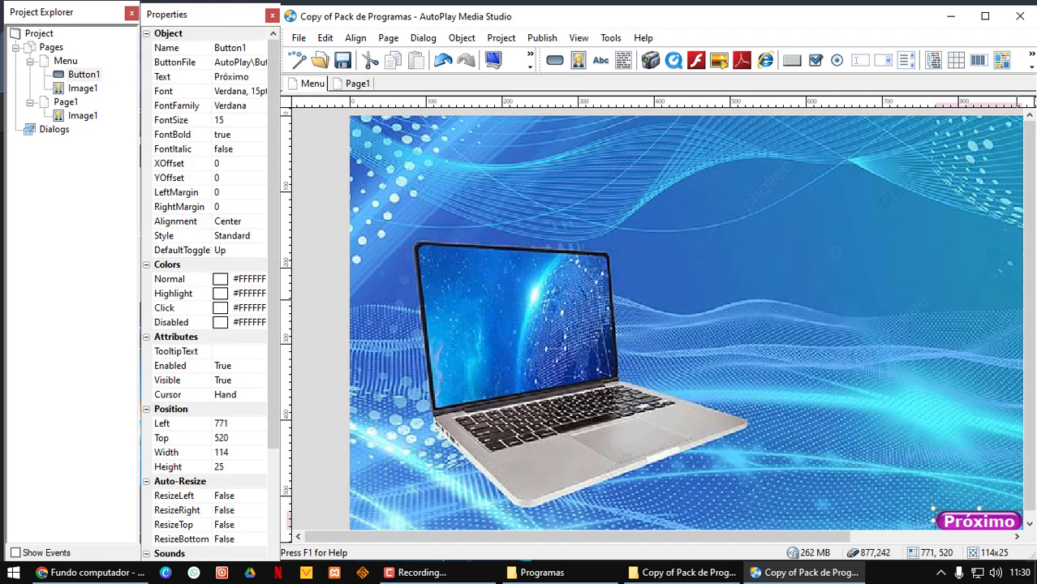
pyautogui.doubleClick(960, 521)
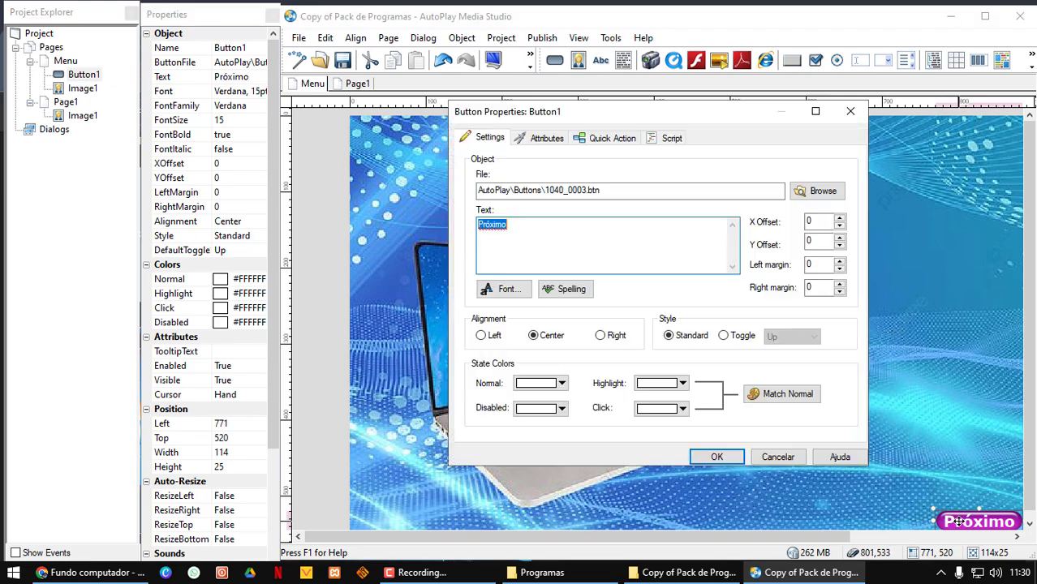
pyautogui.click(605, 140)
pyautogui.click(616, 193)
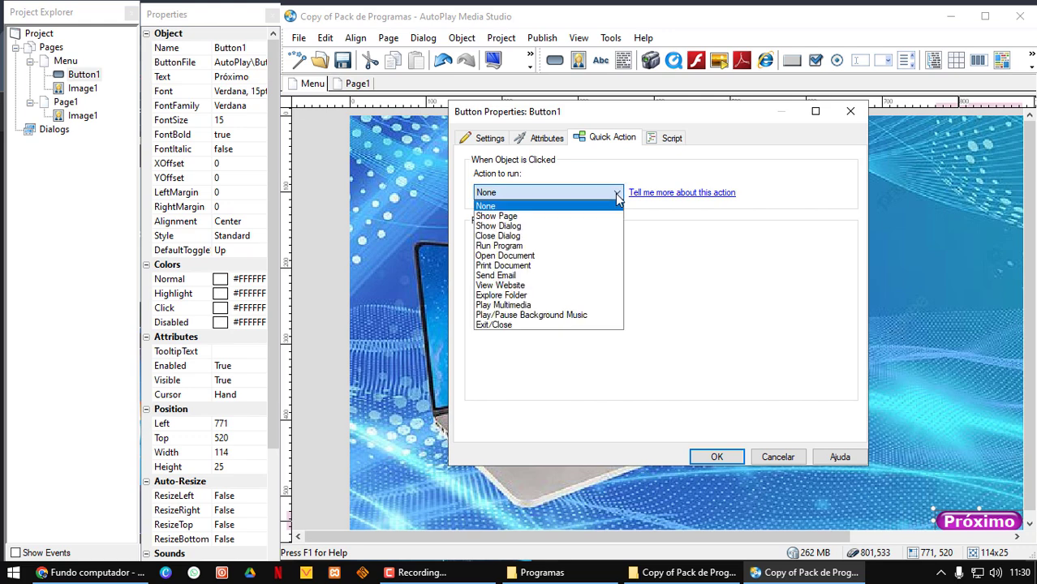
pyautogui.click(505, 216)
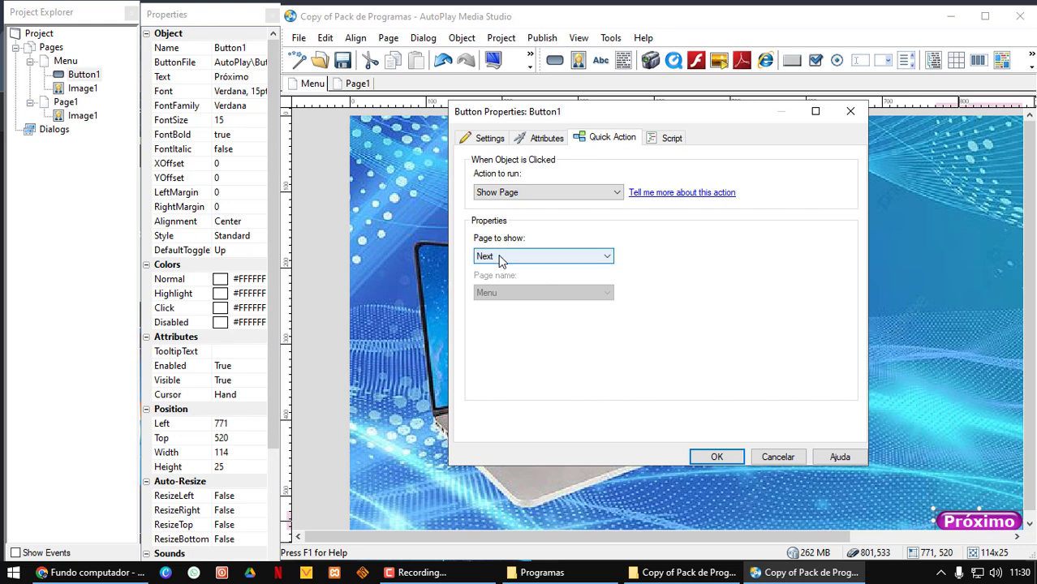
# - Make the Próximo button's Show Page action target a Specific Page, with Page1 as the page name
pyautogui.click(501, 257)
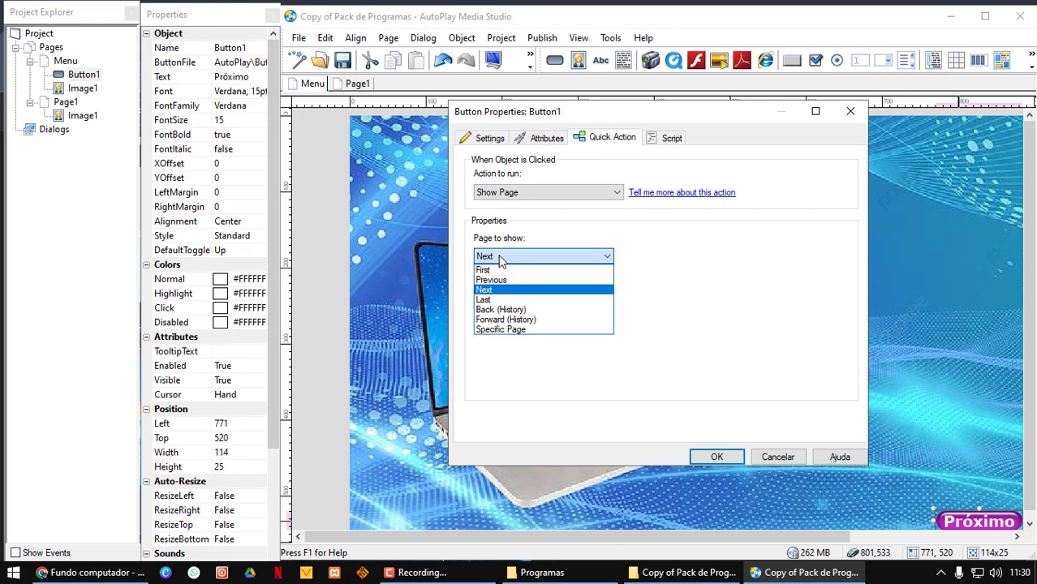
pyautogui.click(501, 257)
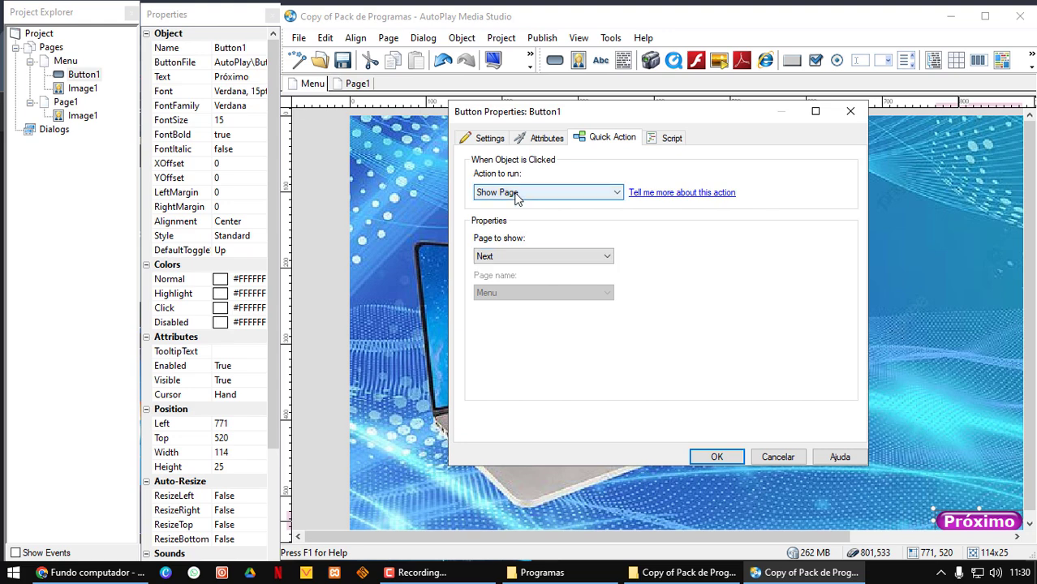
pyautogui.click(504, 260)
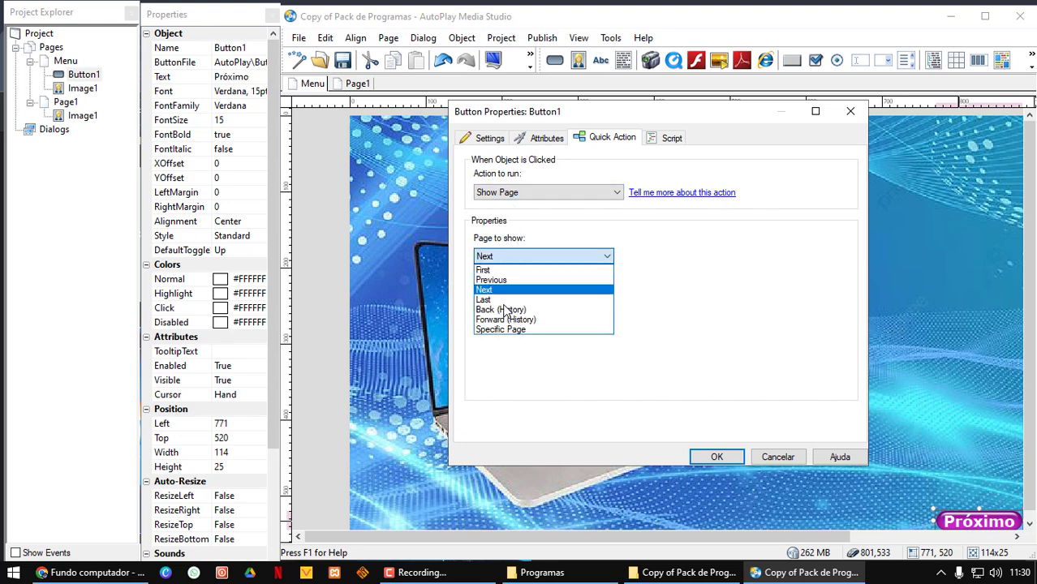
pyautogui.click(540, 262)
pyautogui.click(505, 260)
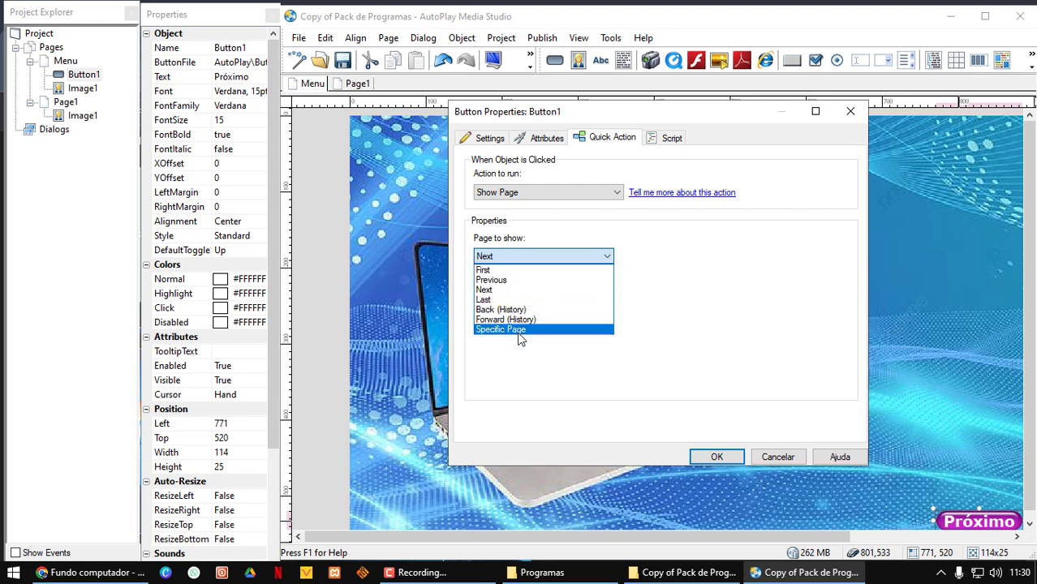
pyautogui.click(519, 330)
pyautogui.click(501, 293)
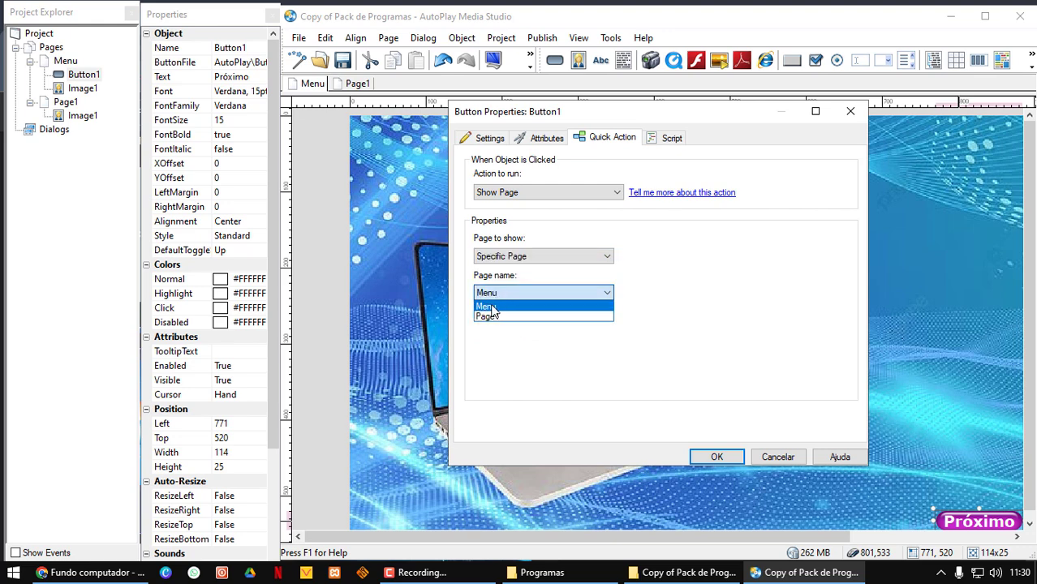
pyautogui.click(490, 318)
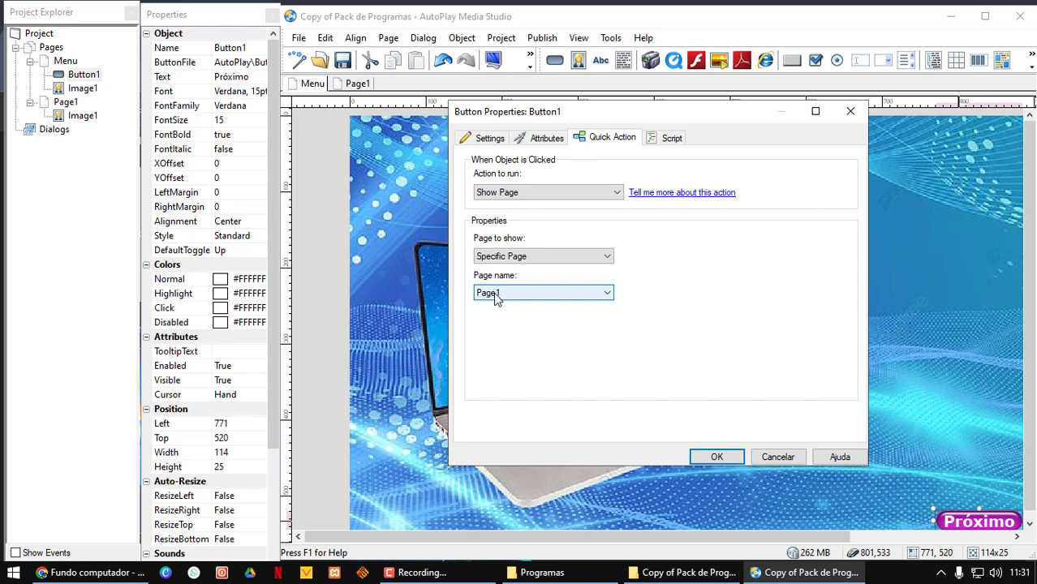
# - Apply the Próximo button's quick action that shows the specific page Page1
pyautogui.click(717, 456)
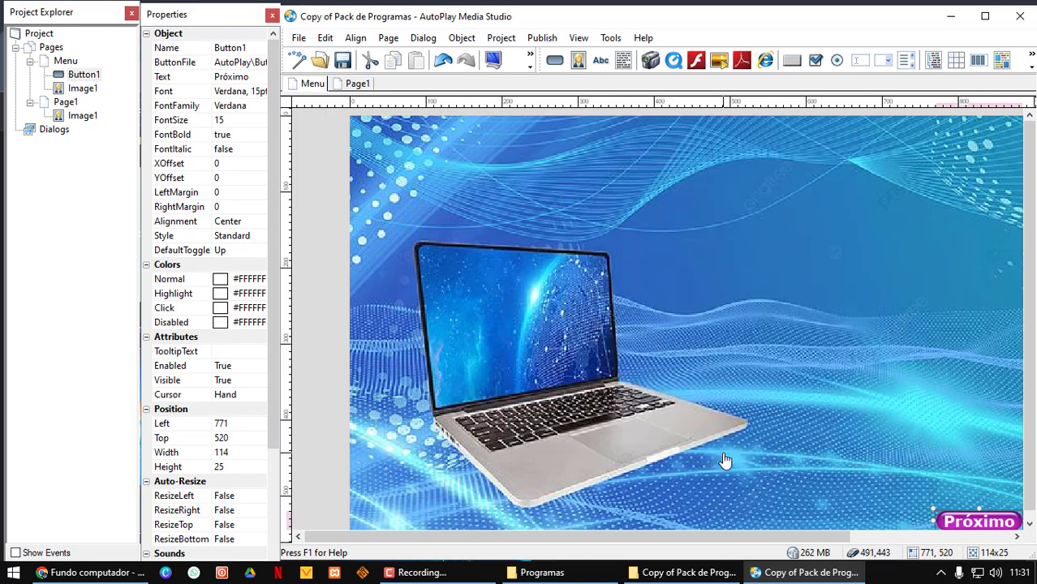
# - Review the Próximo button's attribute, position, auto-resize, sound and action properties
pyautogui.click(492, 62)
pyautogui.scroll(-2, 193, 317)
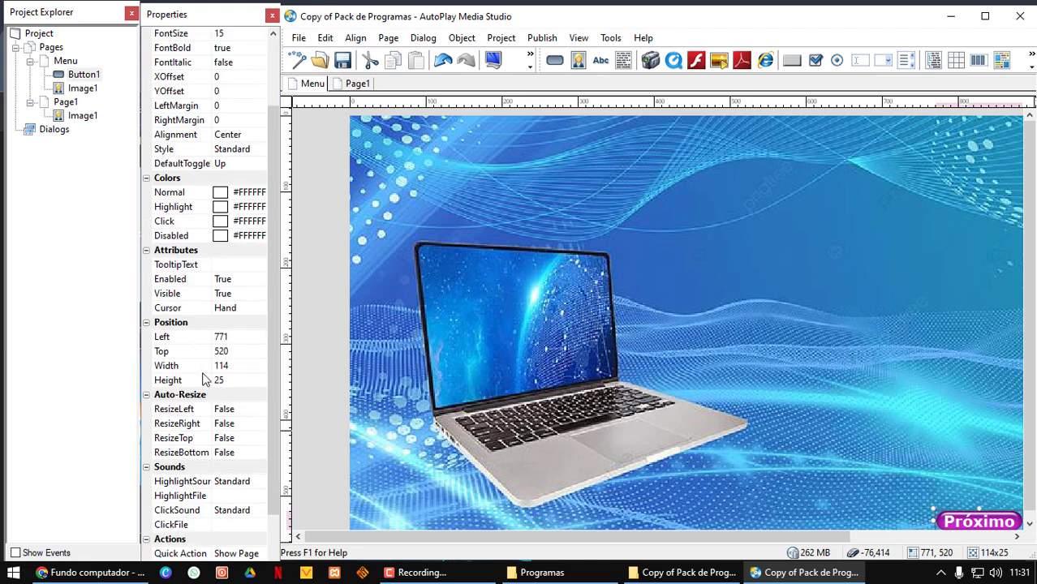
pyautogui.scroll(-2, 213, 414)
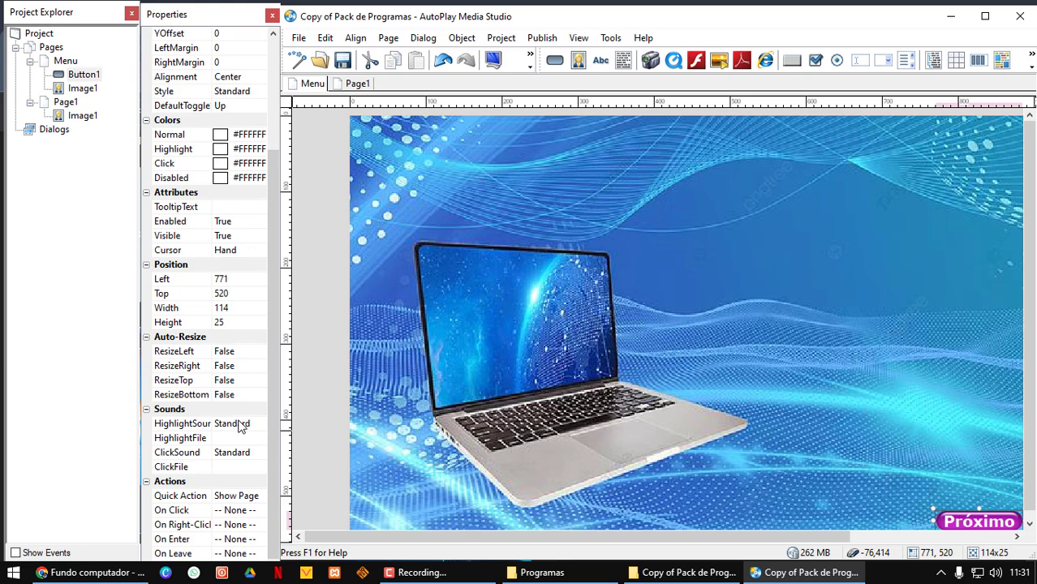
pyautogui.scroll(1, 189, 371)
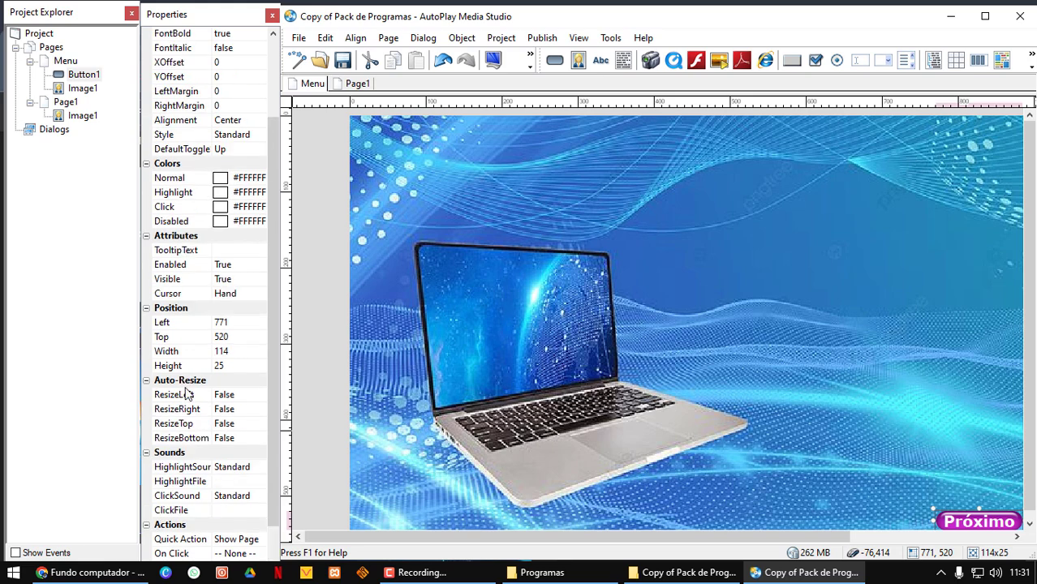
pyautogui.scroll(2, 209, 373)
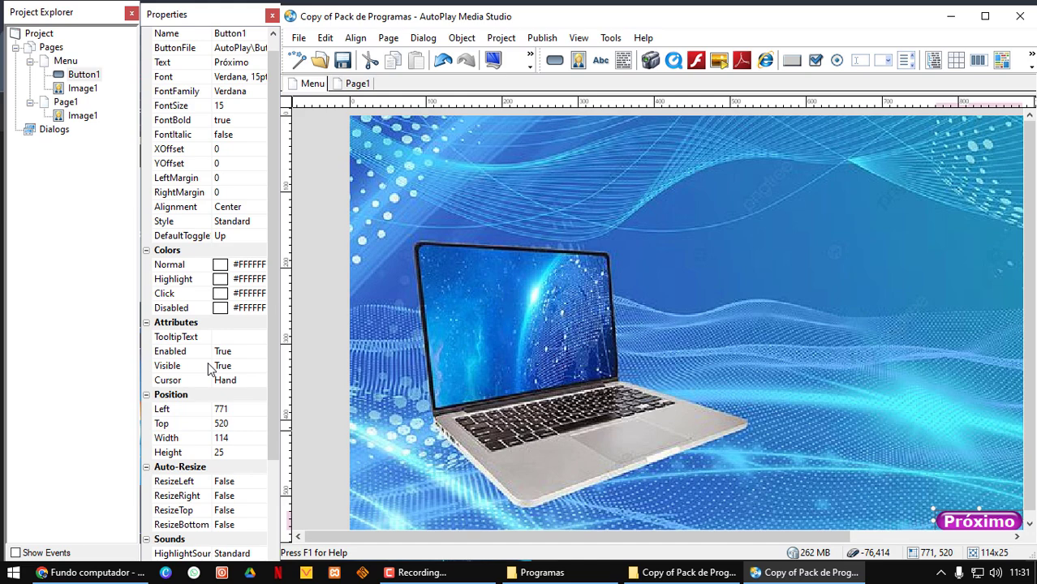
pyautogui.scroll(1, 216, 359)
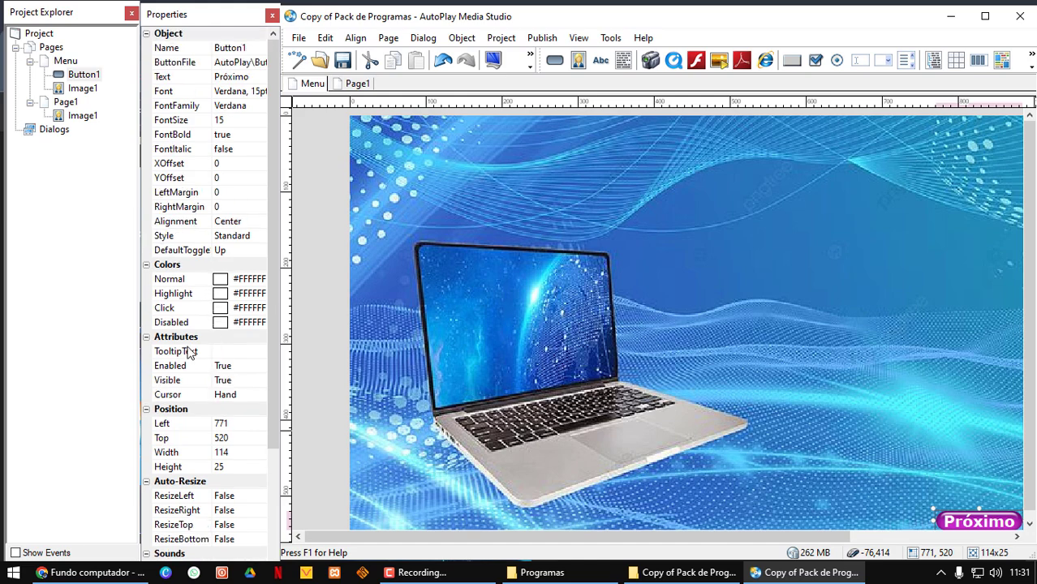
pyautogui.scroll(-1, 182, 388)
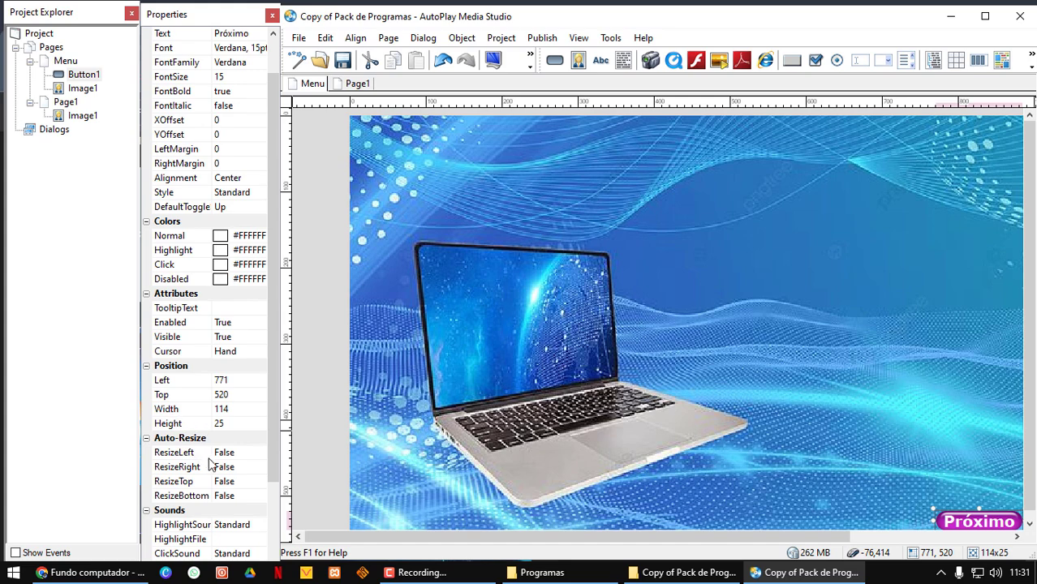
pyautogui.scroll(-1, 215, 467)
pyautogui.scroll(-2, 217, 468)
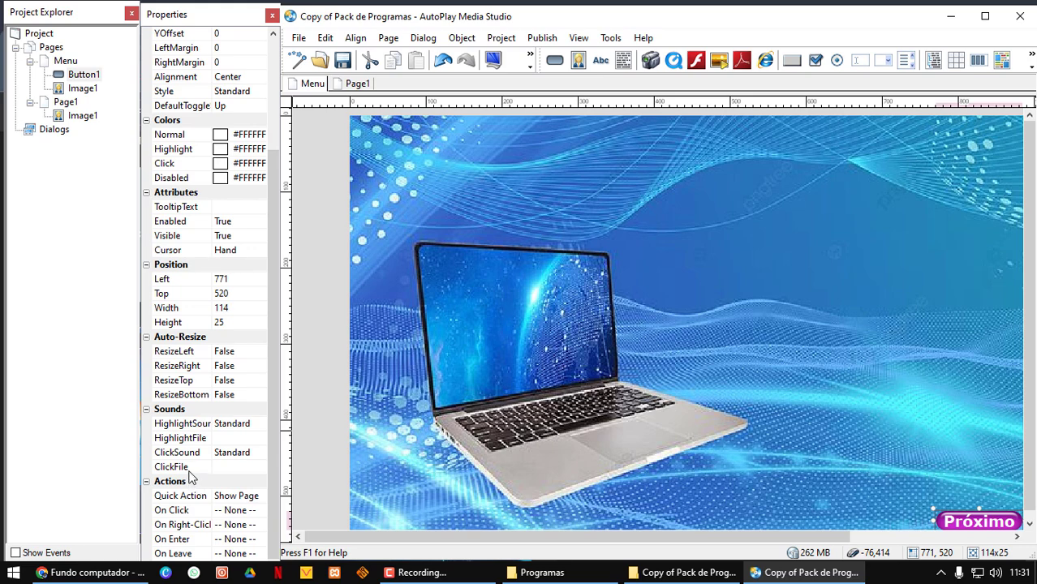
# - Set both the highlight sound and the click sound of the Próximo button to None
pyautogui.click(235, 426)
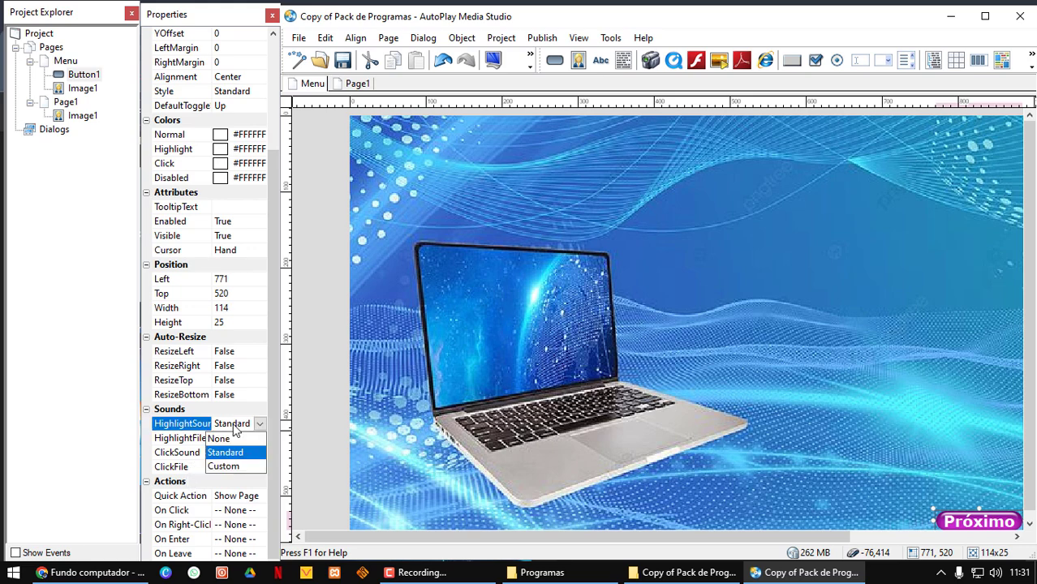
pyautogui.click(221, 425)
pyautogui.click(223, 430)
pyautogui.click(219, 439)
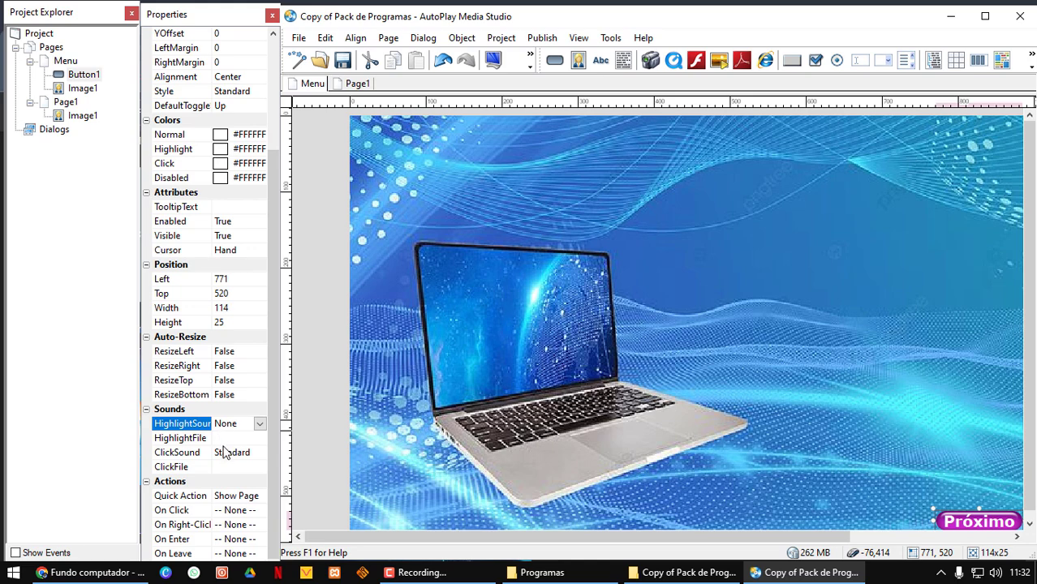
pyautogui.click(226, 453)
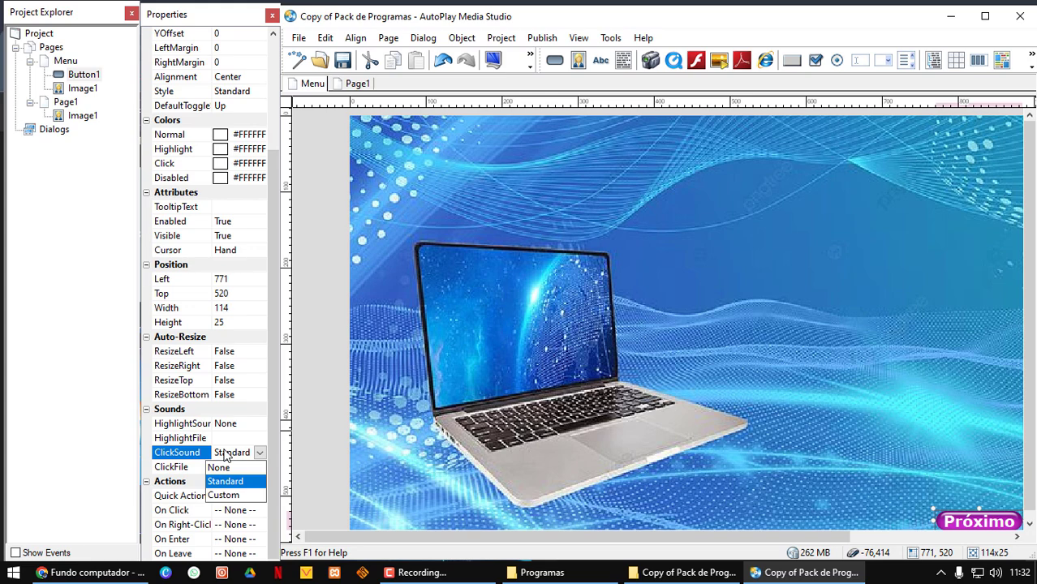
pyautogui.click(231, 467)
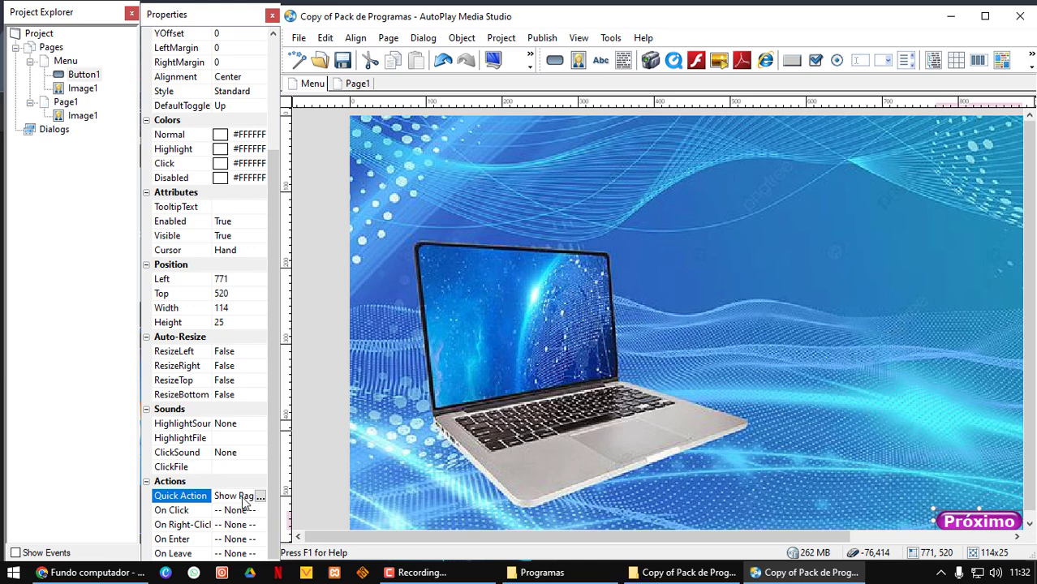
# - Check the Próximo button's quick action settings and its available cursors, keeping the Hand cursor
pyautogui.click(260, 496)
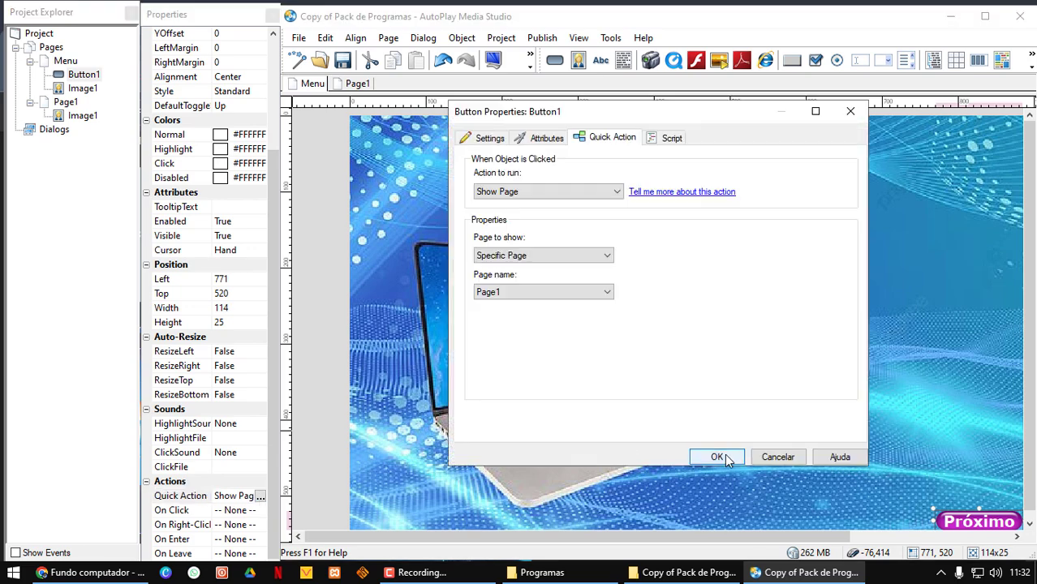
pyautogui.click(717, 458)
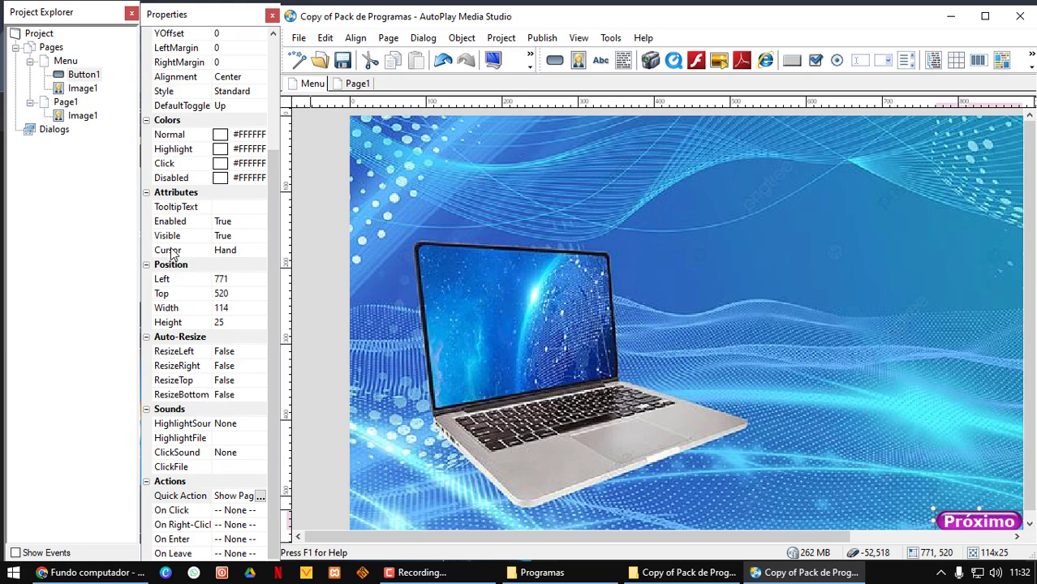
pyautogui.click(241, 250)
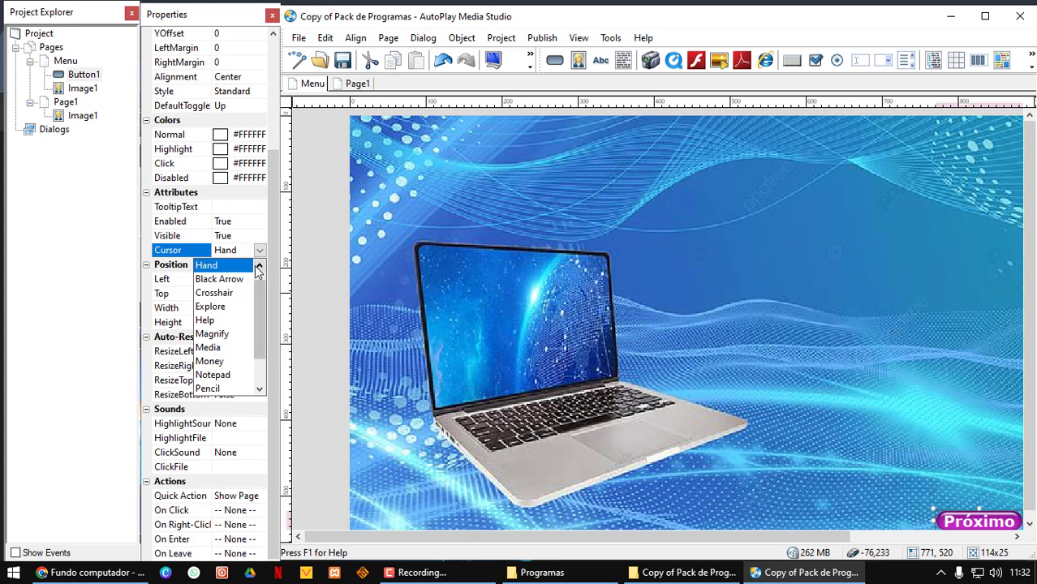
pyautogui.click(259, 268)
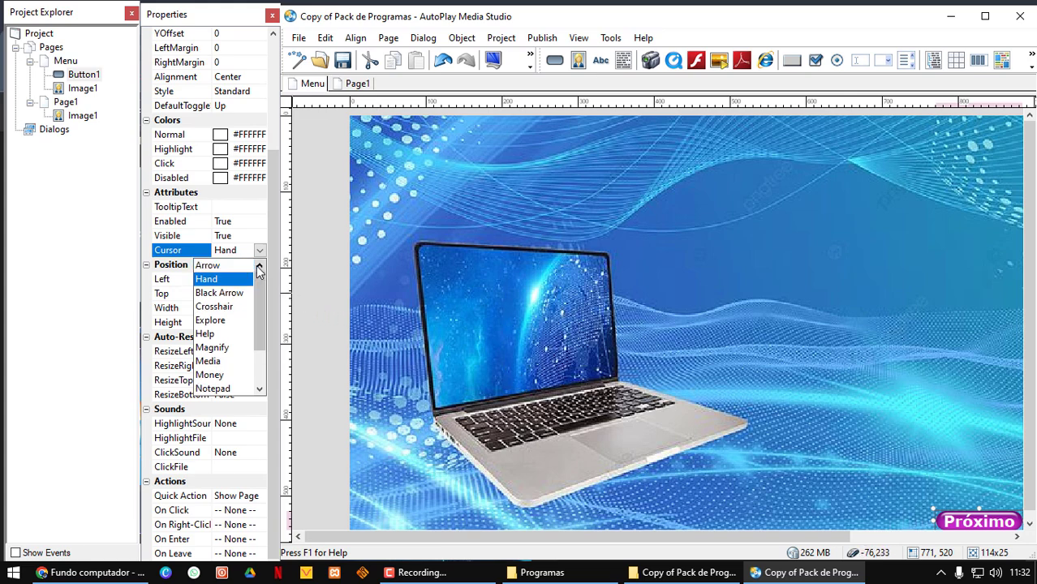
pyautogui.click(219, 281)
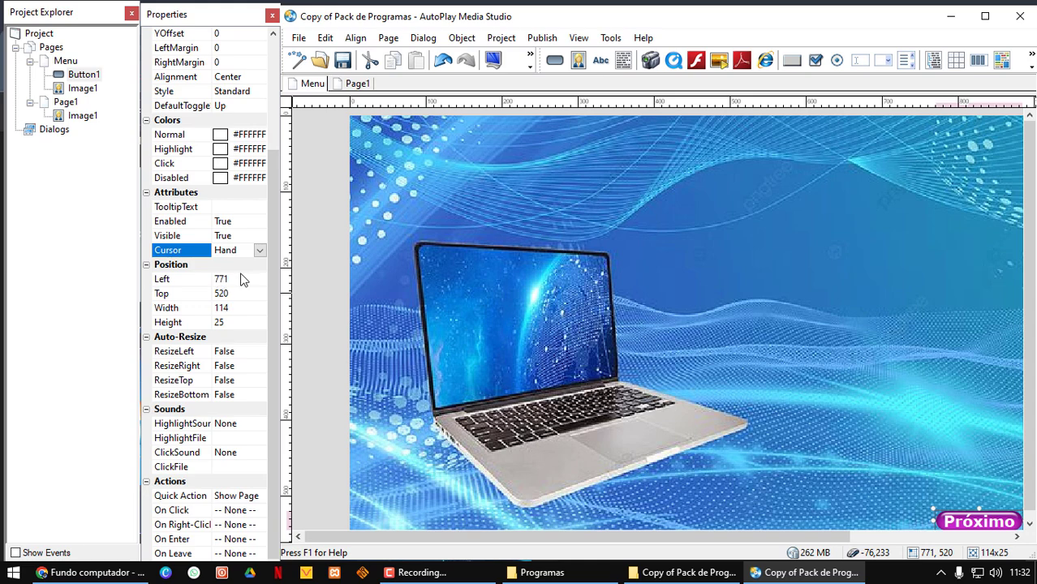
pyautogui.scroll(3, 246, 279)
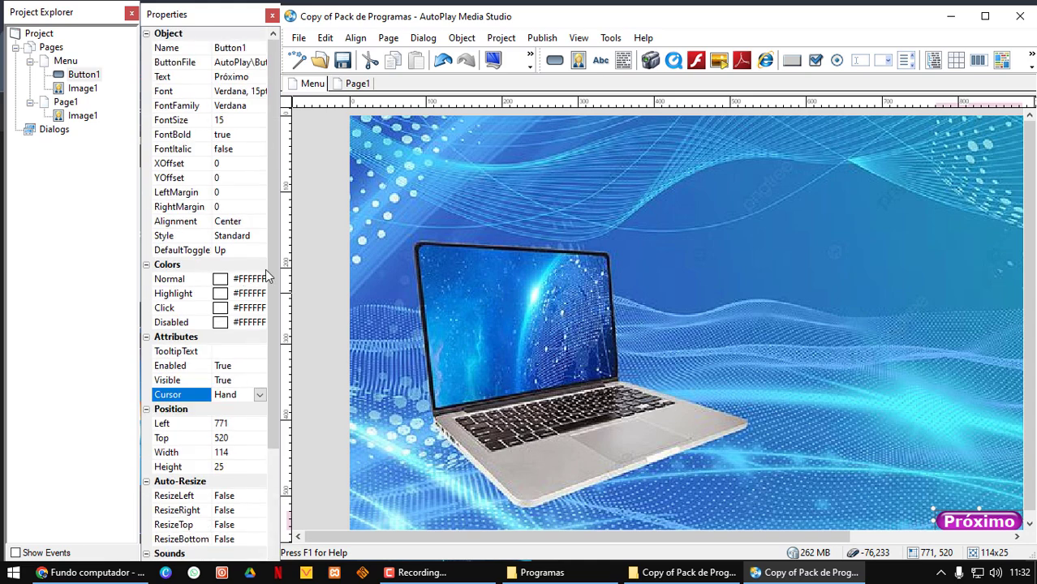
# - Preview the project, compare the Próximo button's placement with the page layout, and close the preview
pyautogui.click(494, 63)
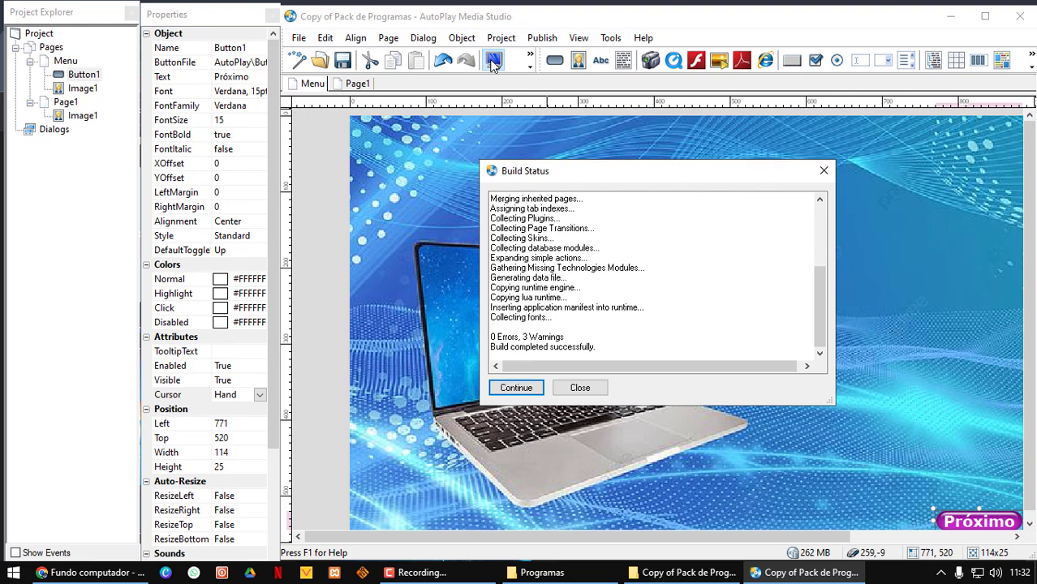
pyautogui.click(513, 389)
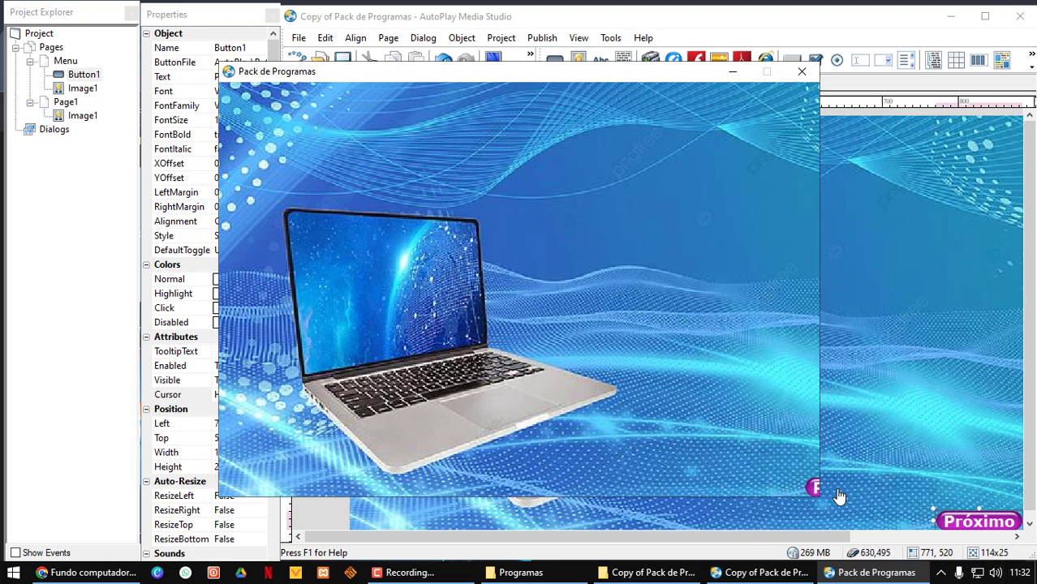
pyautogui.scroll(-1, 849, 471)
pyautogui.moveTo(821, 535); pyautogui.dragTo(879, 535)
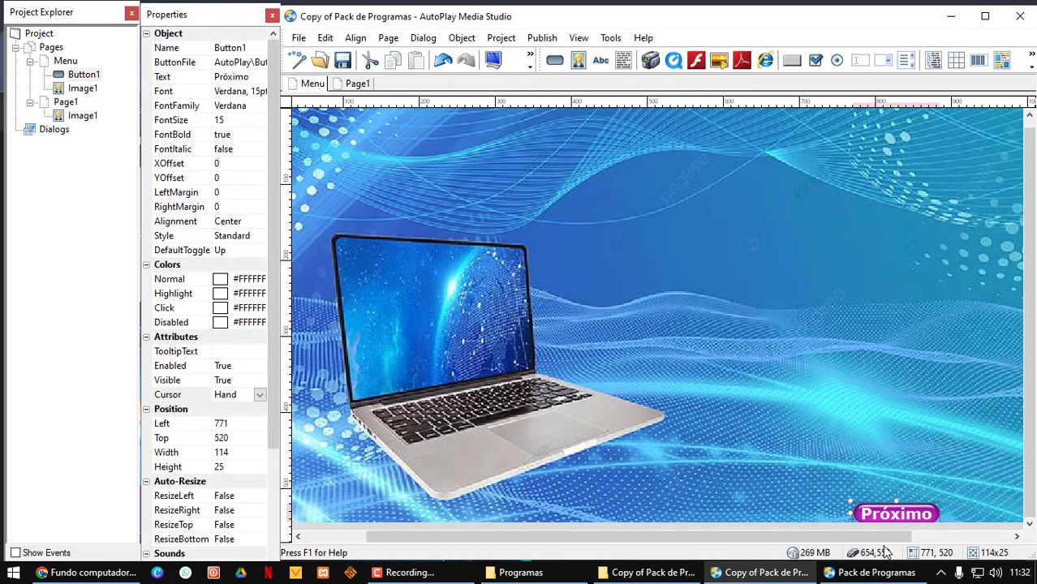
pyautogui.click(854, 575)
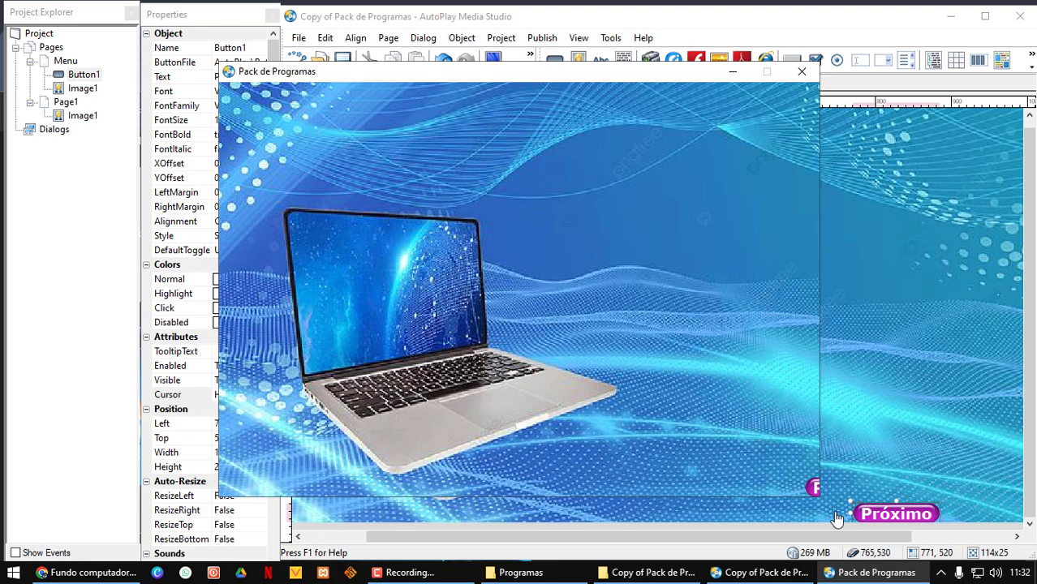
pyautogui.moveTo(797, 535)
pyautogui.mouseDown()
pyautogui.moveTo(912, 547)
pyautogui.moveTo(674, 549)
pyautogui.moveTo(966, 547)
pyautogui.moveTo(720, 545)
pyautogui.moveTo(806, 543)
pyautogui.mouseUp()
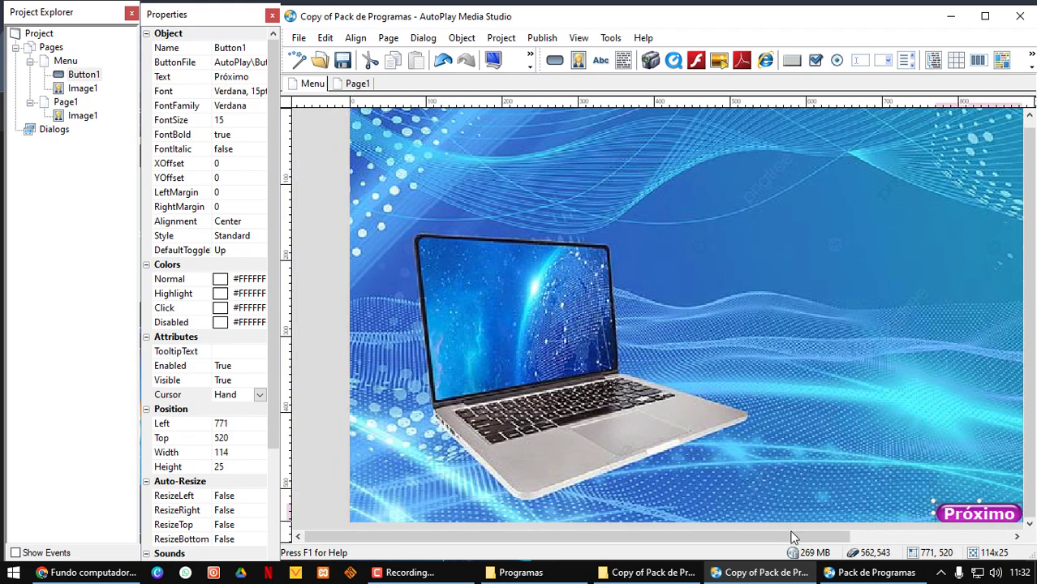
pyautogui.click(872, 572)
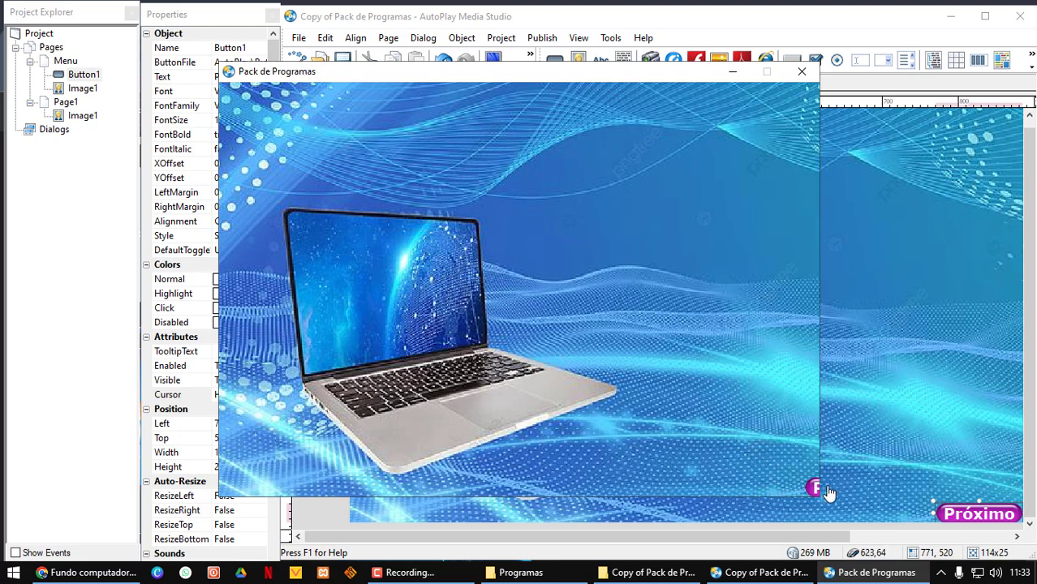
pyautogui.click(801, 73)
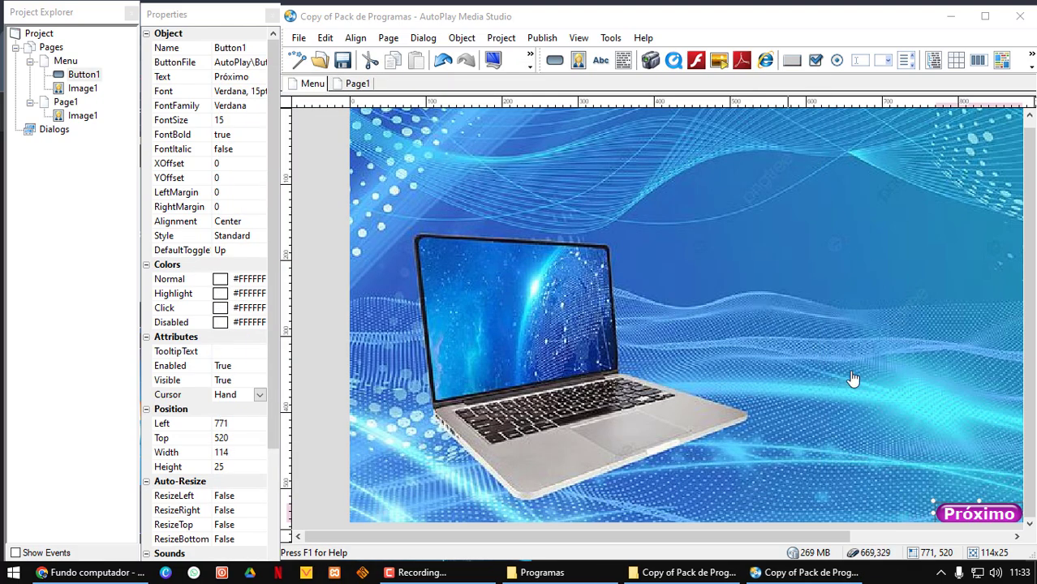
# - Shrink the Menu page's background image to about 786 by 369 to match the page width
pyautogui.click(730, 373)
pyautogui.moveTo(750, 537); pyautogui.dragTo(941, 538)
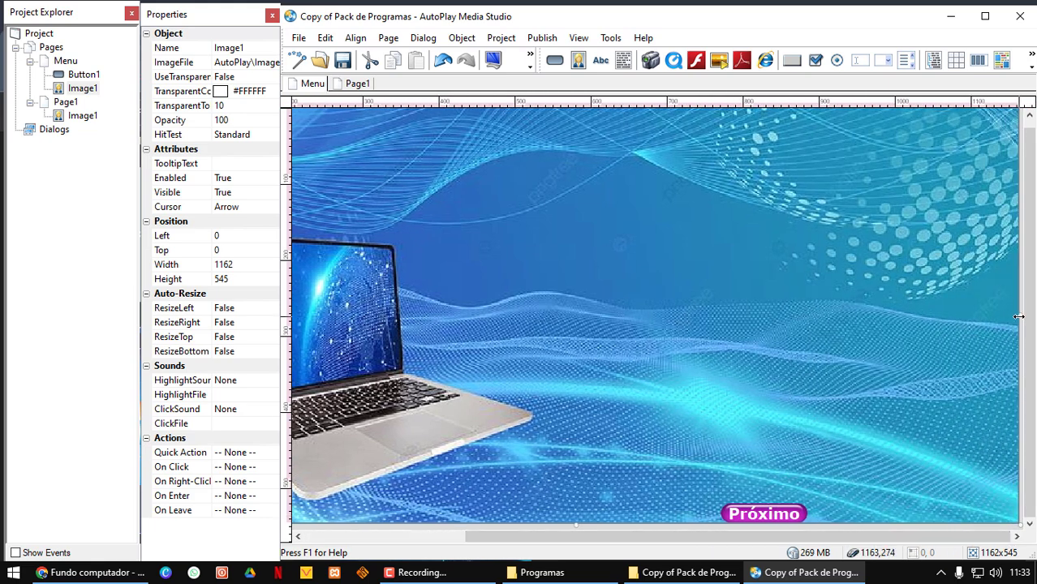
pyautogui.moveTo(1019, 316); pyautogui.dragTo(981, 317)
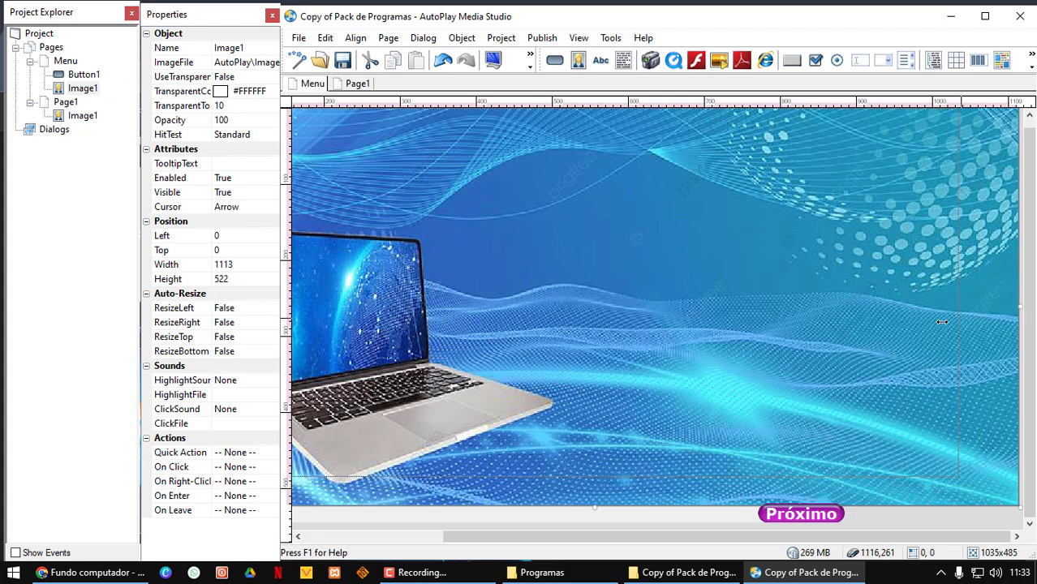
pyautogui.moveTo(1018, 312); pyautogui.dragTo(801, 349)
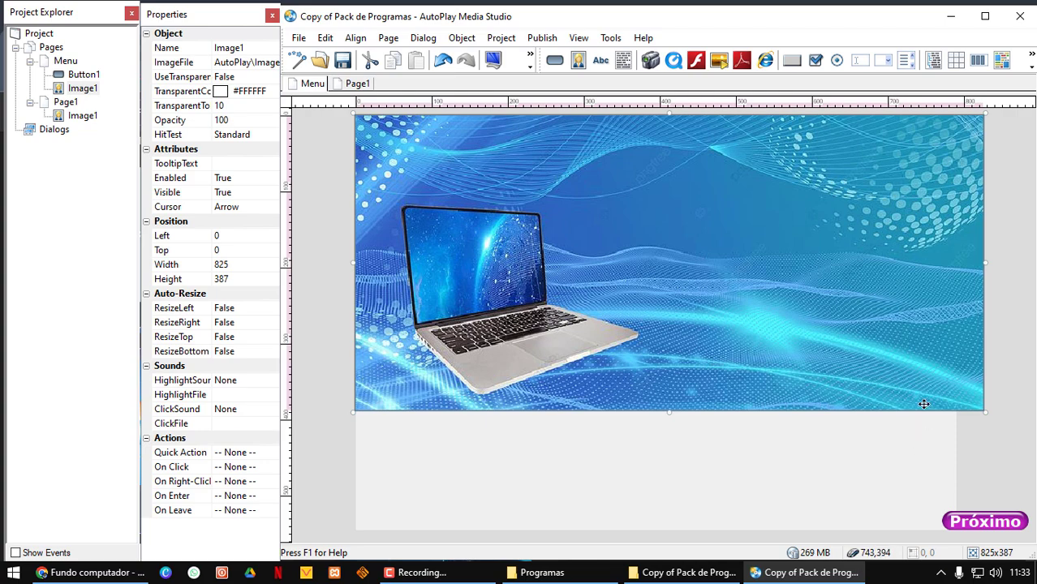
pyautogui.moveTo(983, 264); pyautogui.dragTo(956, 255)
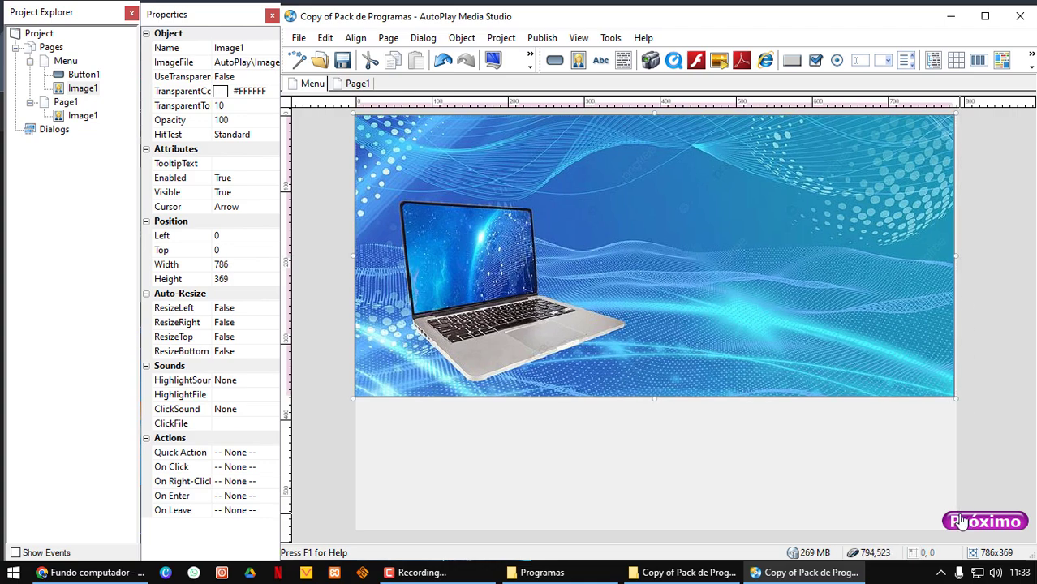
# - Move the Próximo button inside the page at about 663, 520 and enlarge the background image to about 1161 by 545
pyautogui.moveTo(953, 514); pyautogui.dragTo(877, 516)
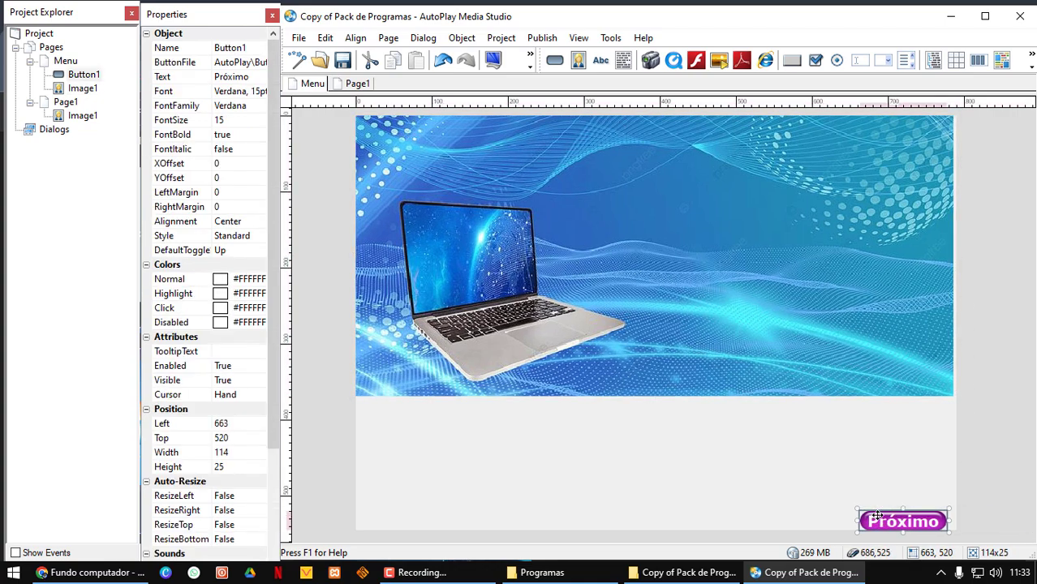
pyautogui.click(620, 347)
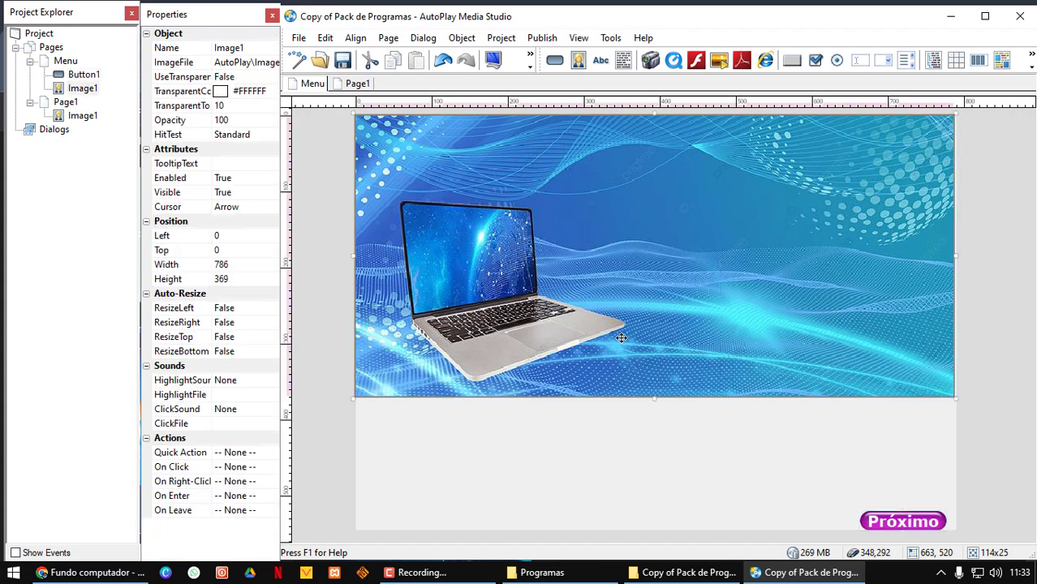
pyautogui.moveTo(656, 400); pyautogui.dragTo(621, 530)
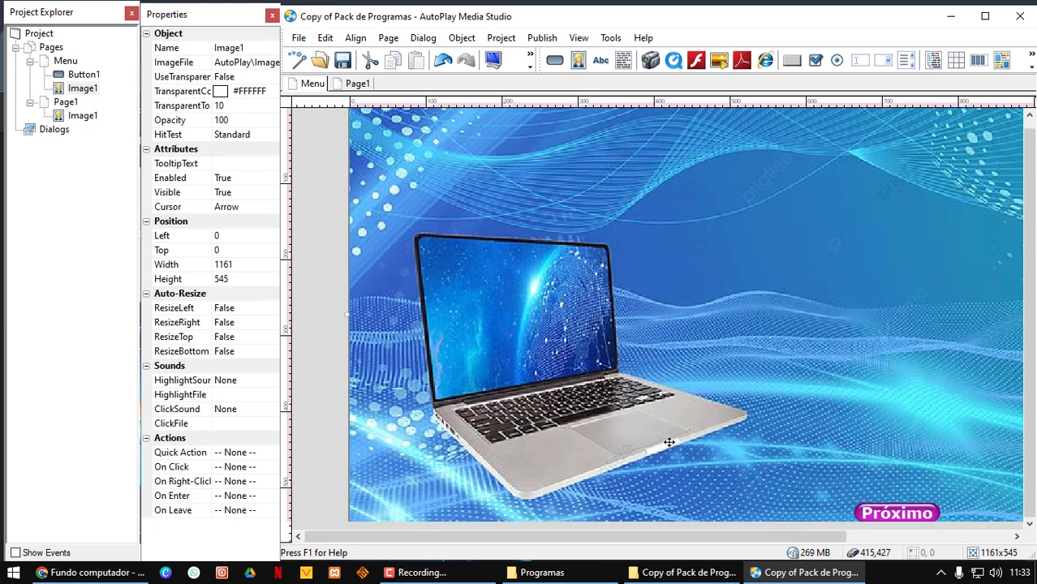
# - Preview the project and test the Próximo button's link to the second page
pyautogui.click(494, 62)
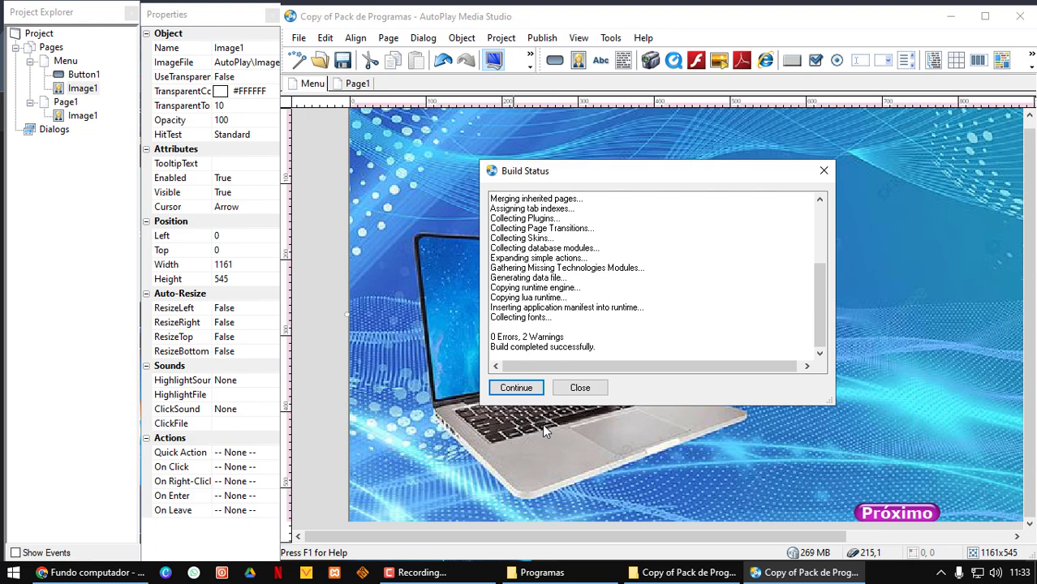
pyautogui.click(516, 389)
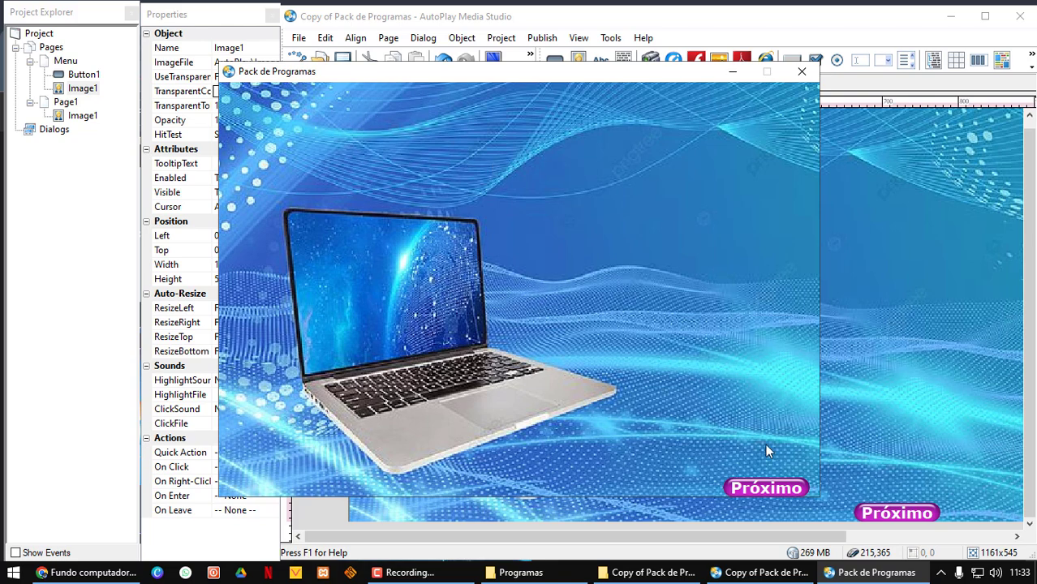
pyautogui.click(766, 488)
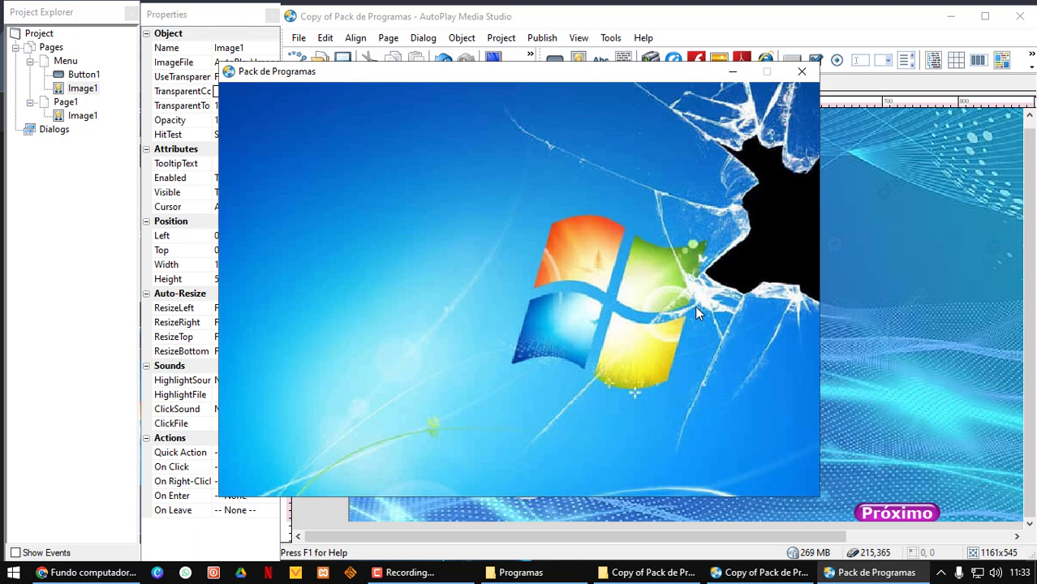
# - Close the preview and shrink Page1's background image to about 790 by 421 to match the page width
pyautogui.click(802, 72)
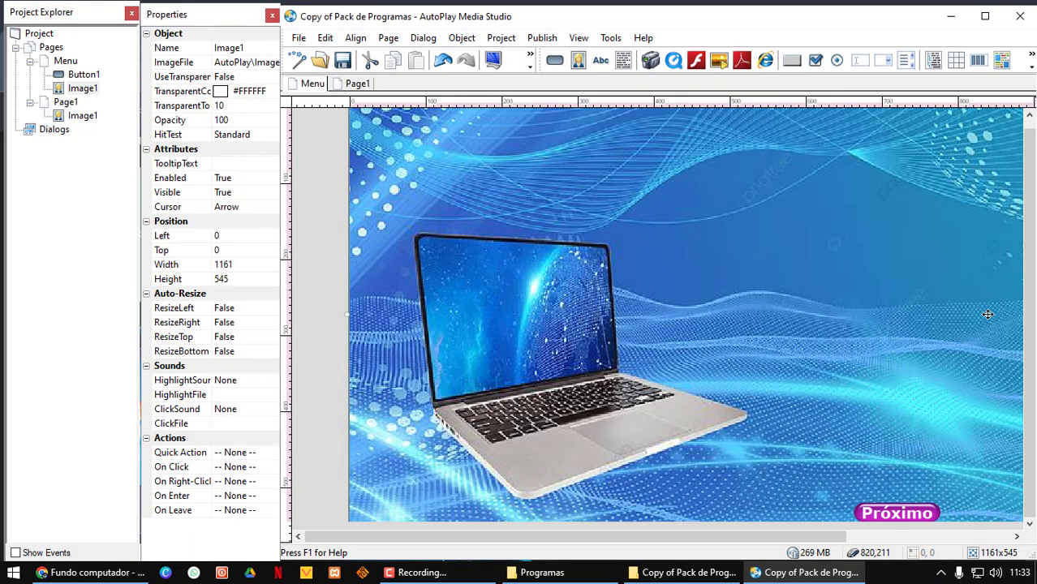
pyautogui.click(361, 85)
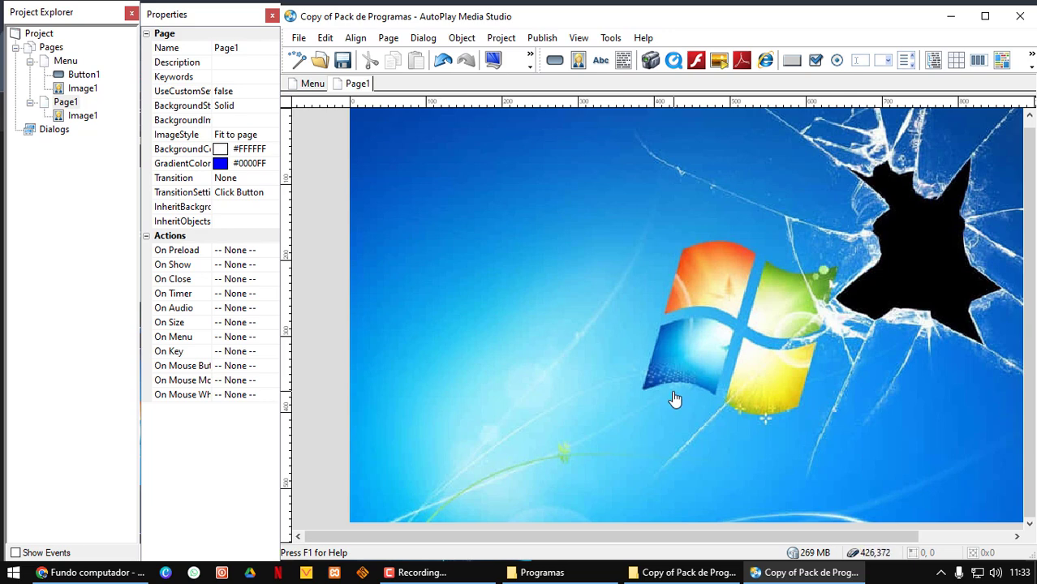
pyautogui.moveTo(810, 537); pyautogui.dragTo(903, 540)
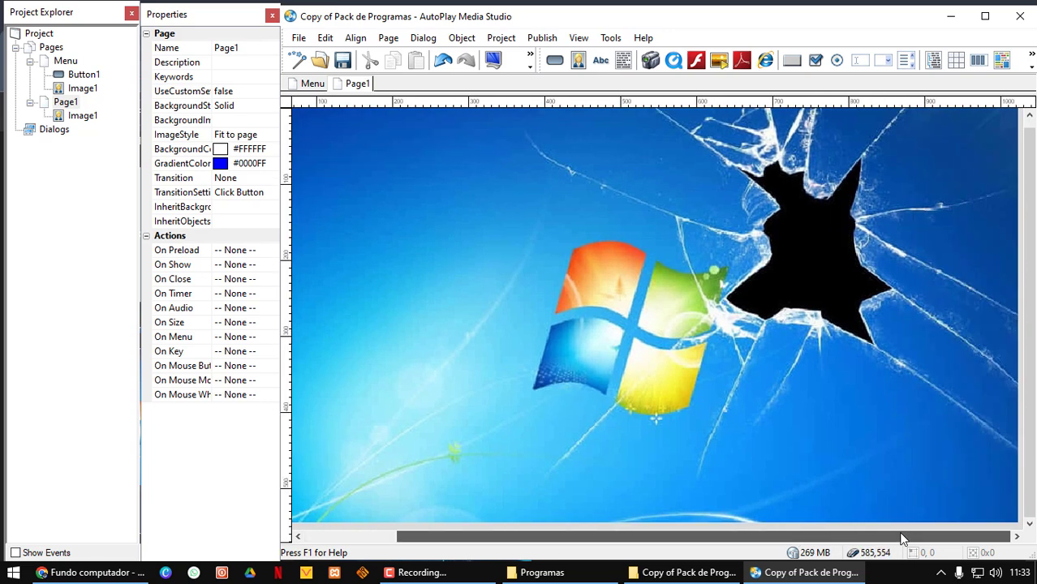
pyautogui.click(976, 351)
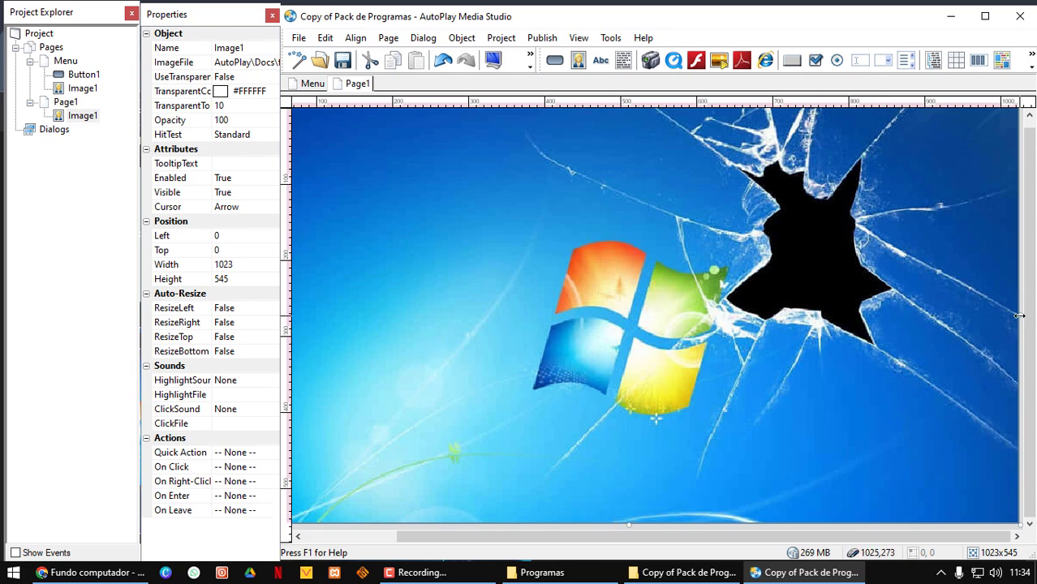
pyautogui.moveTo(1019, 316); pyautogui.dragTo(928, 388)
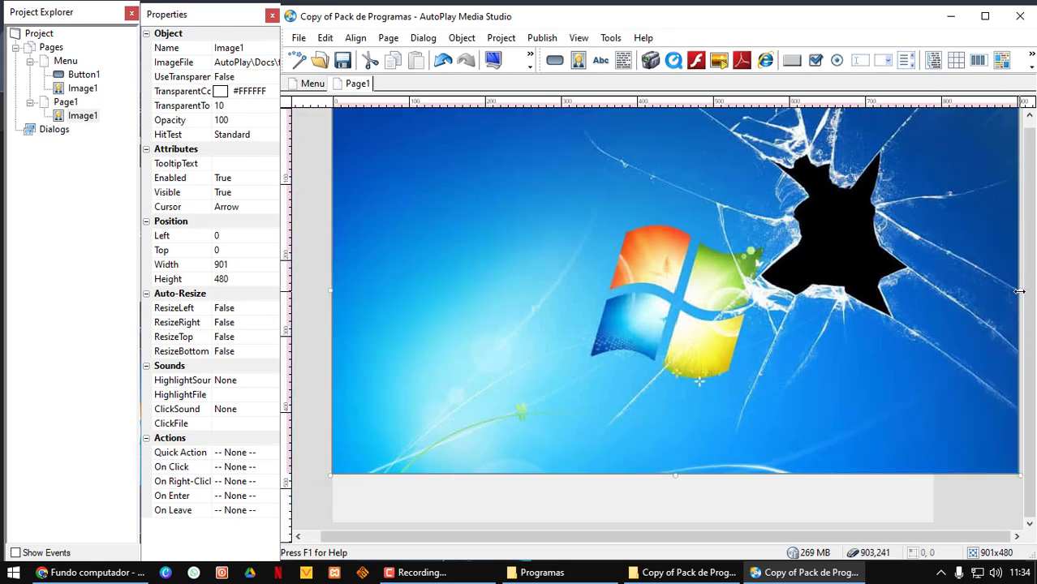
pyautogui.moveTo(1020, 291); pyautogui.dragTo(934, 323)
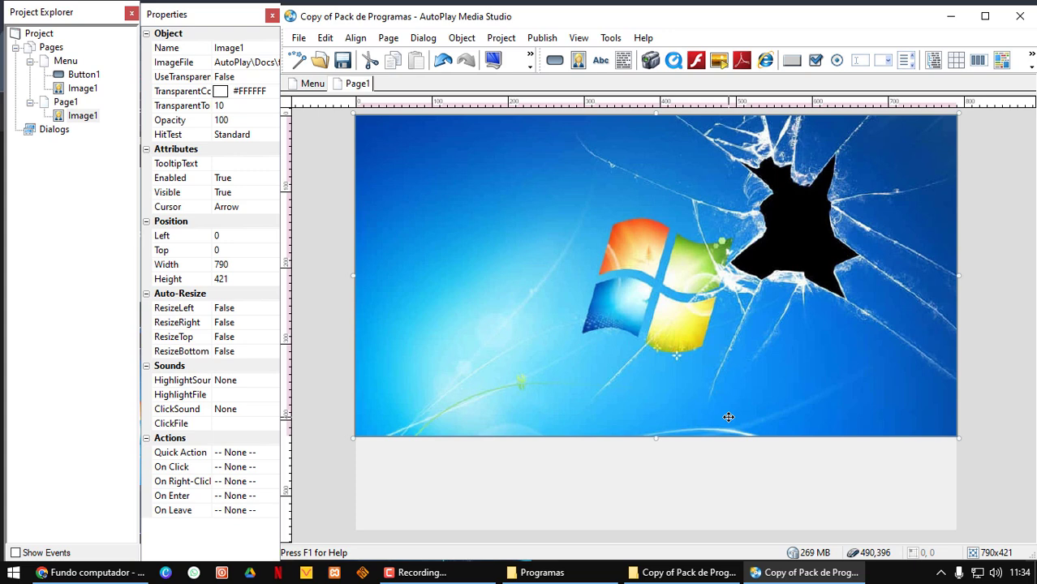
# - Add a button with the 1040_0002 style to Page1 and give it the text "Menu"
pyautogui.click(554, 65)
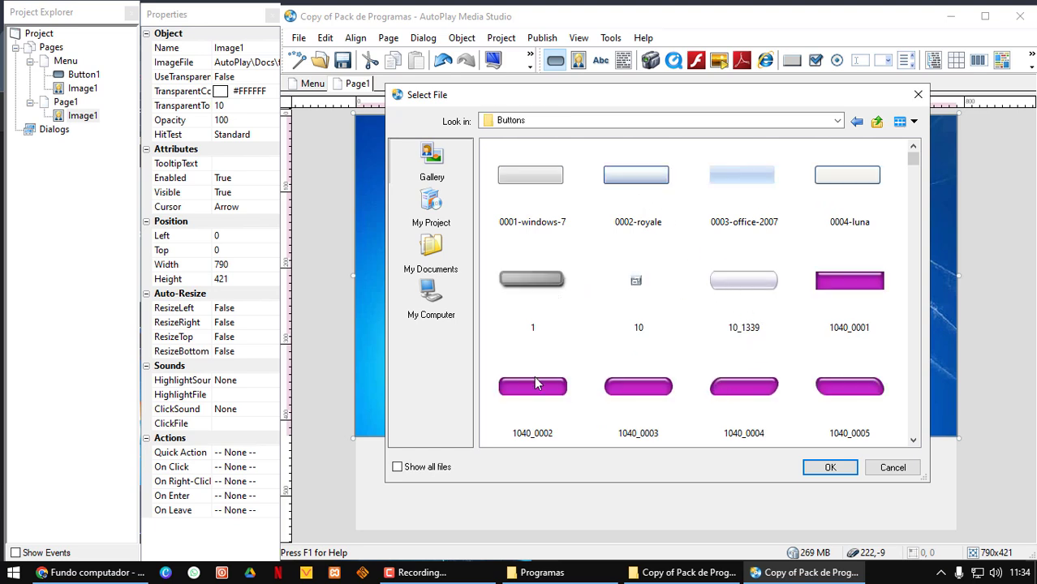
pyautogui.click(535, 384)
pyautogui.click(828, 467)
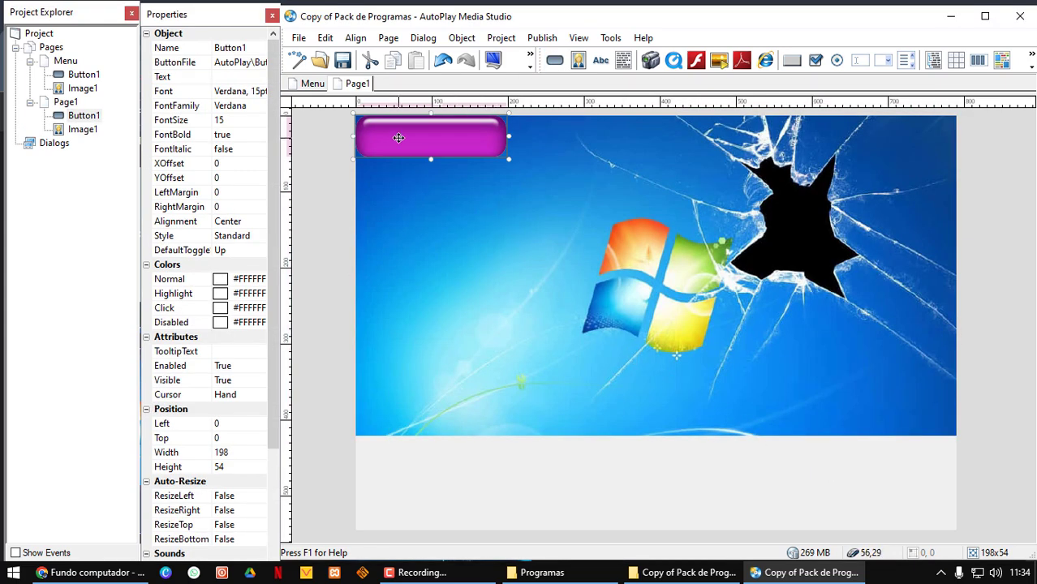
pyautogui.doubleClick(398, 138)
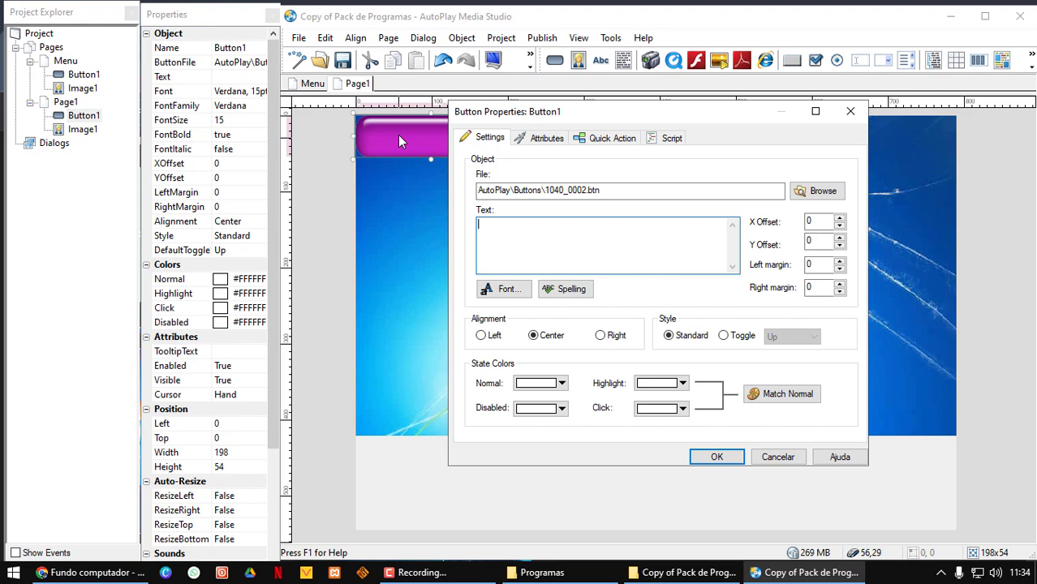
pyautogui.write('Menu')
# - Make the Menu button show the specific page Menu, and shrink it to about 95 by 27 at about 690, 6
pyautogui.click(603, 140)
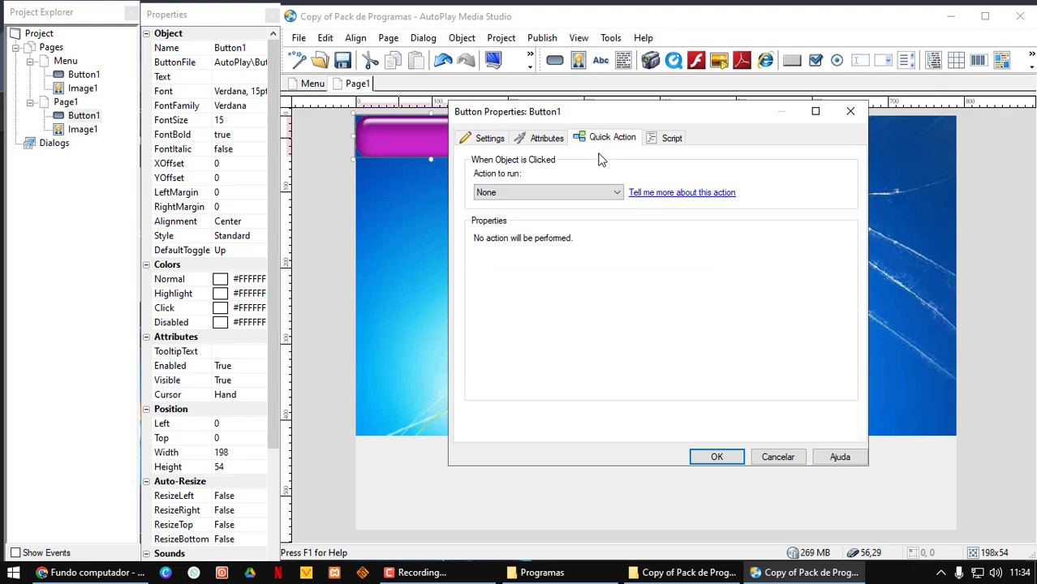
pyautogui.click(593, 192)
pyautogui.click(512, 216)
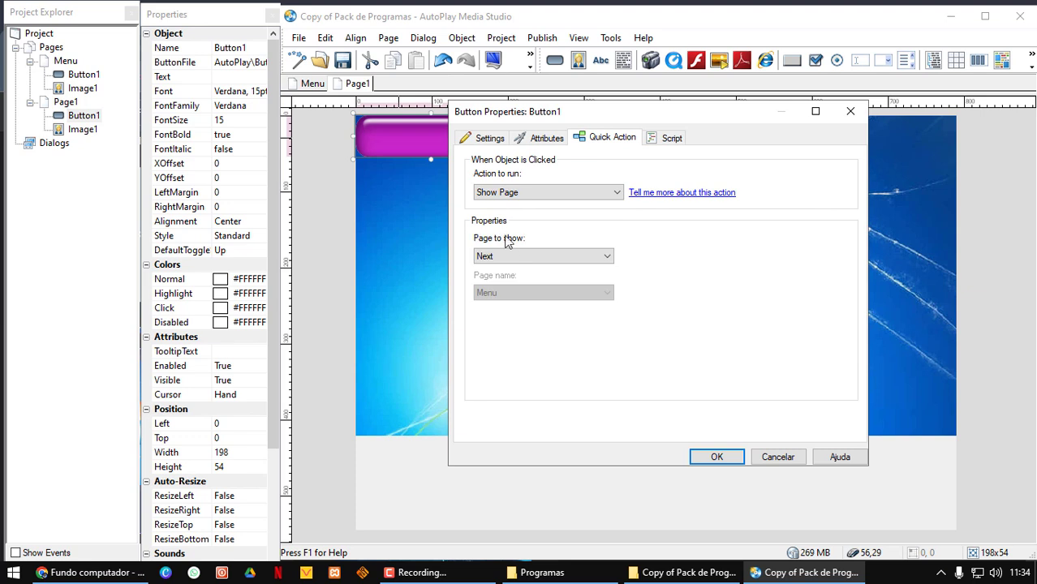
pyautogui.click(519, 256)
pyautogui.click(519, 331)
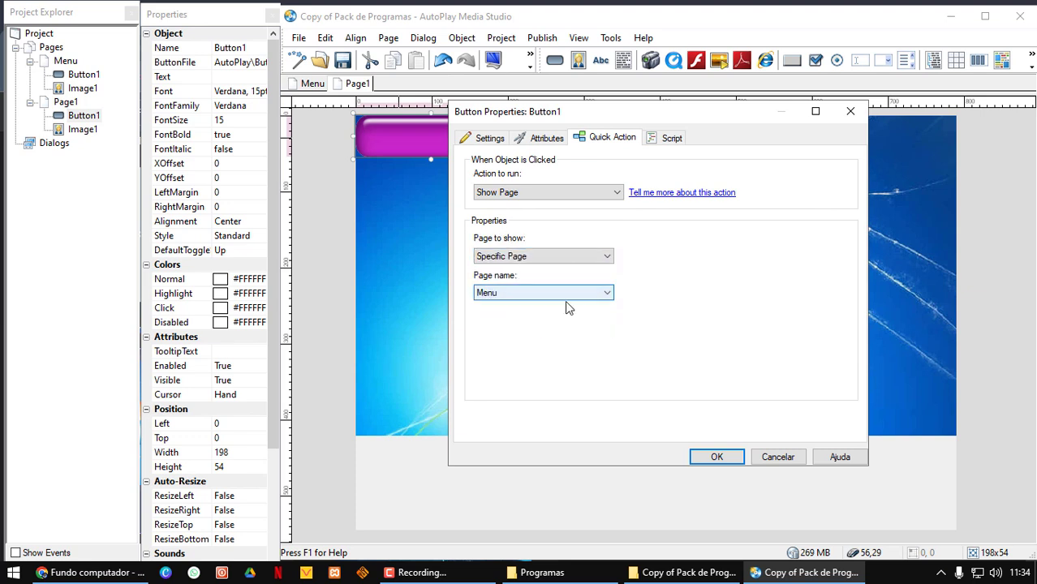
pyautogui.click(717, 457)
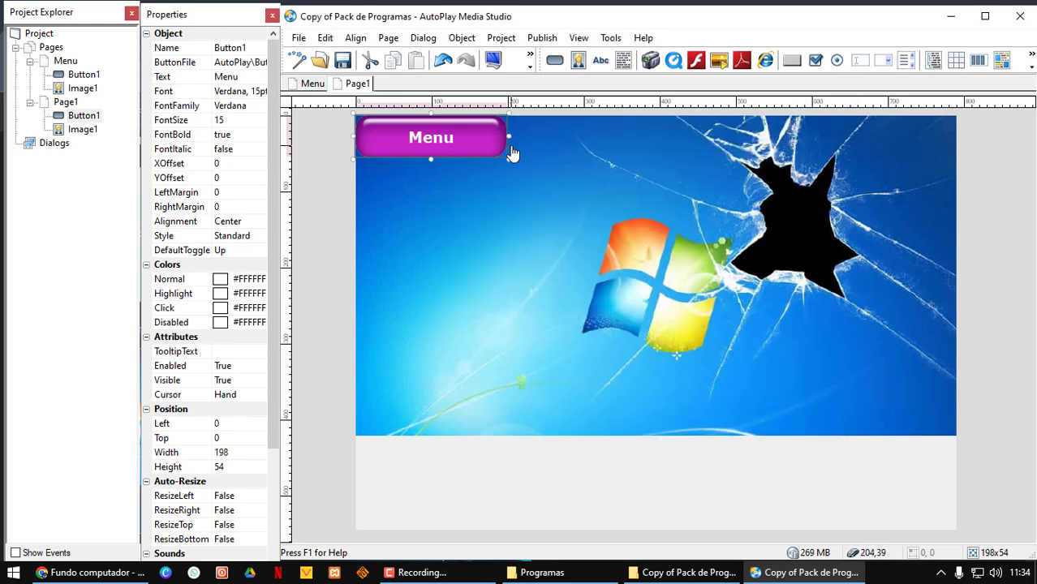
pyautogui.moveTo(505, 160); pyautogui.dragTo(931, 135)
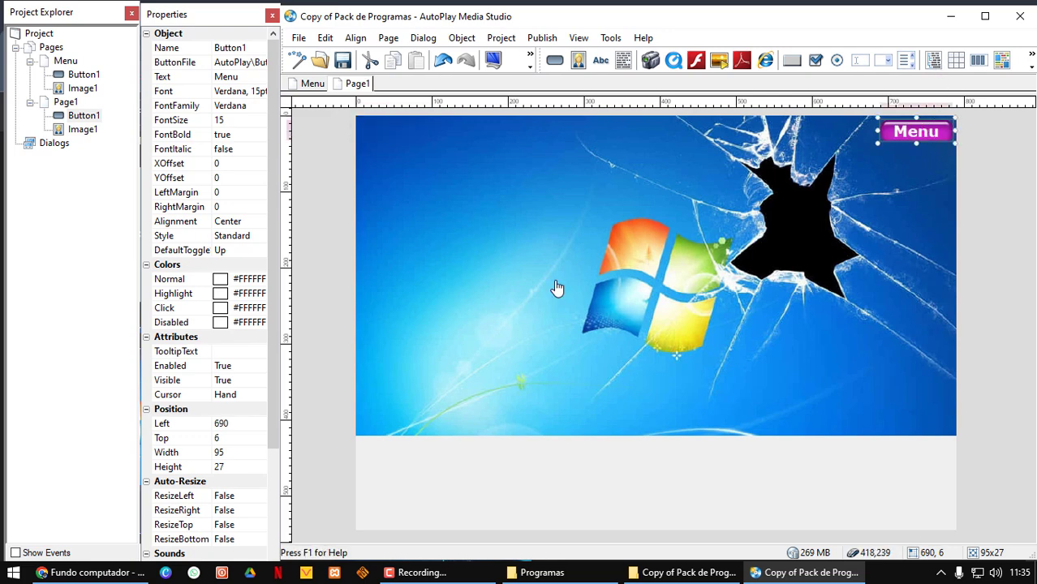
# - Preview the project, test switching between both pages with the Próximo and Menu buttons, and close the preview
pyautogui.click(493, 60)
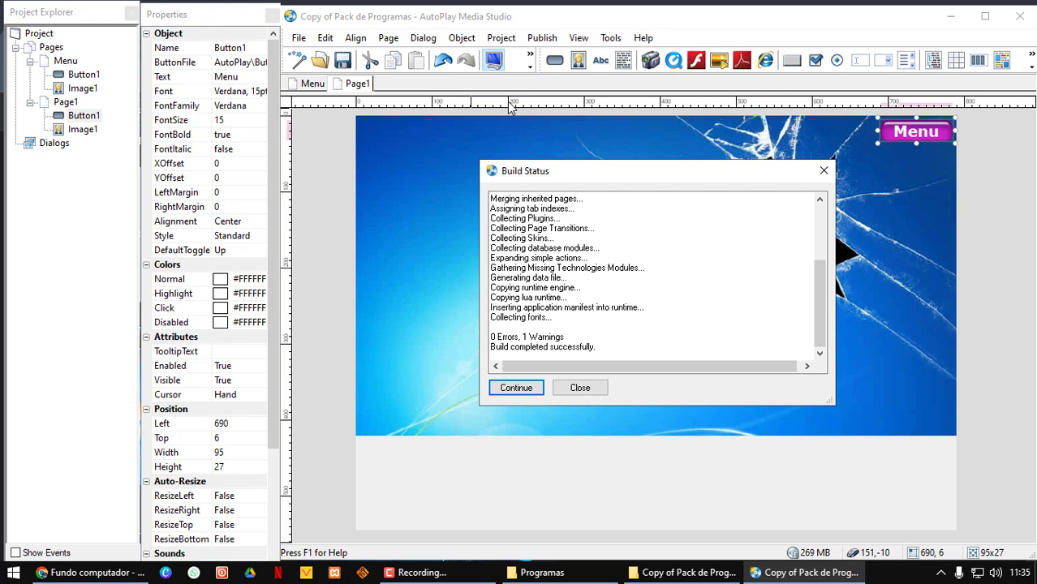
pyautogui.click(519, 388)
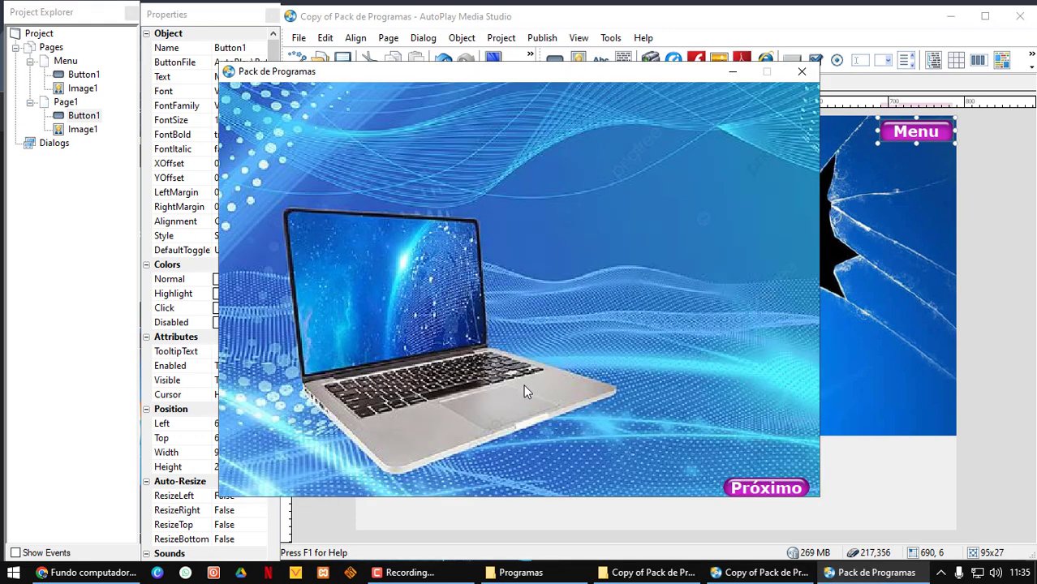
pyautogui.click(760, 488)
pyautogui.click(781, 101)
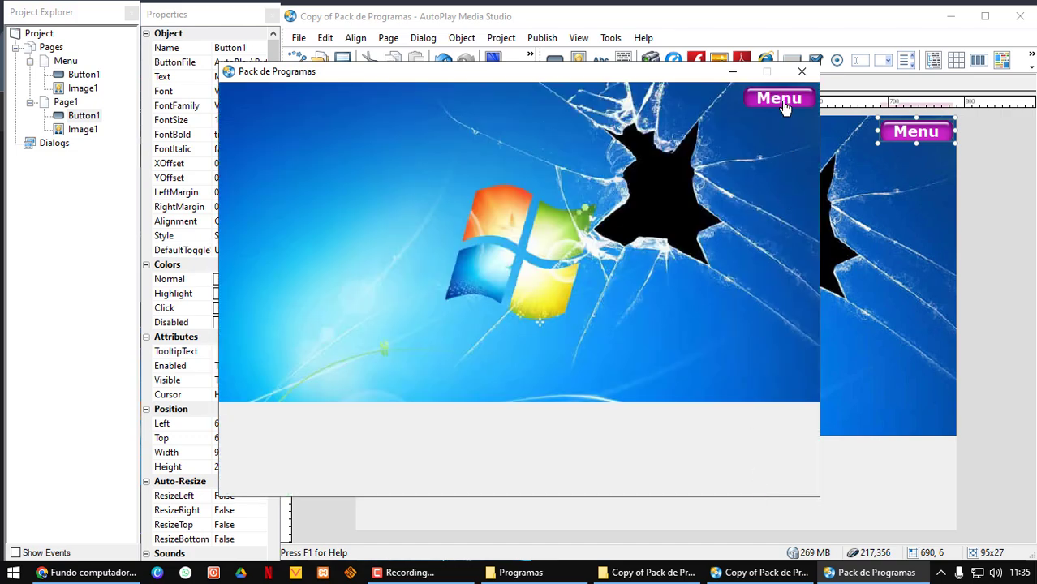
pyautogui.click(762, 487)
pyautogui.click(772, 100)
pyautogui.click(747, 489)
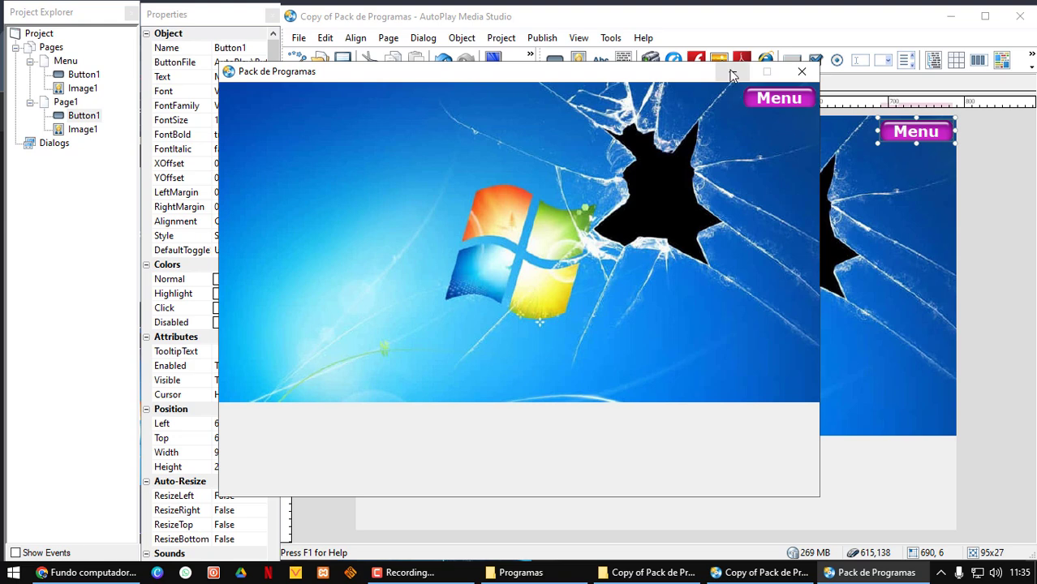
pyautogui.click(801, 71)
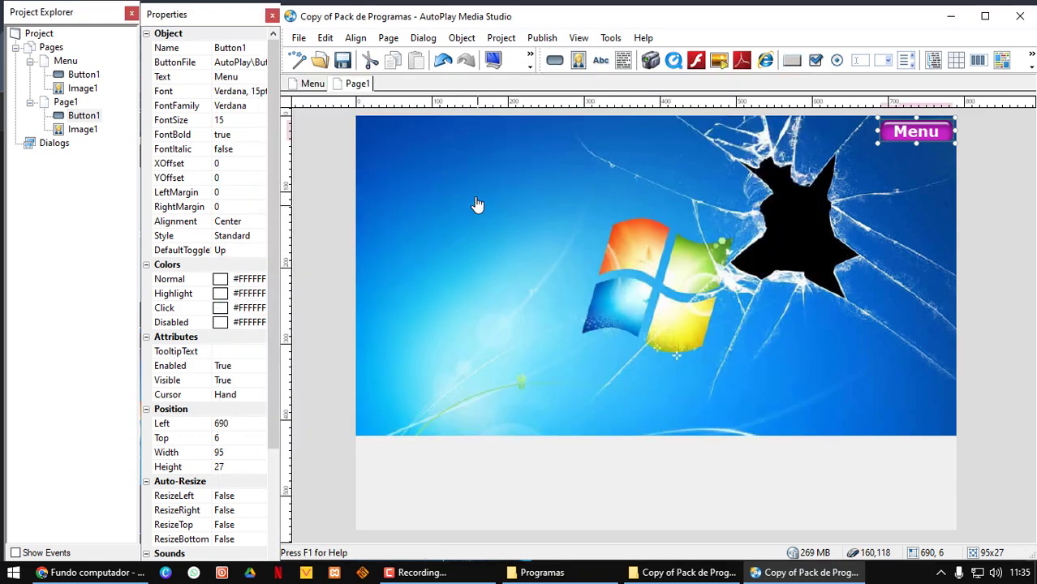
# - Add a second button with the 1040_0003 style to Page1 and give it the text "Winrar"
pyautogui.click(555, 63)
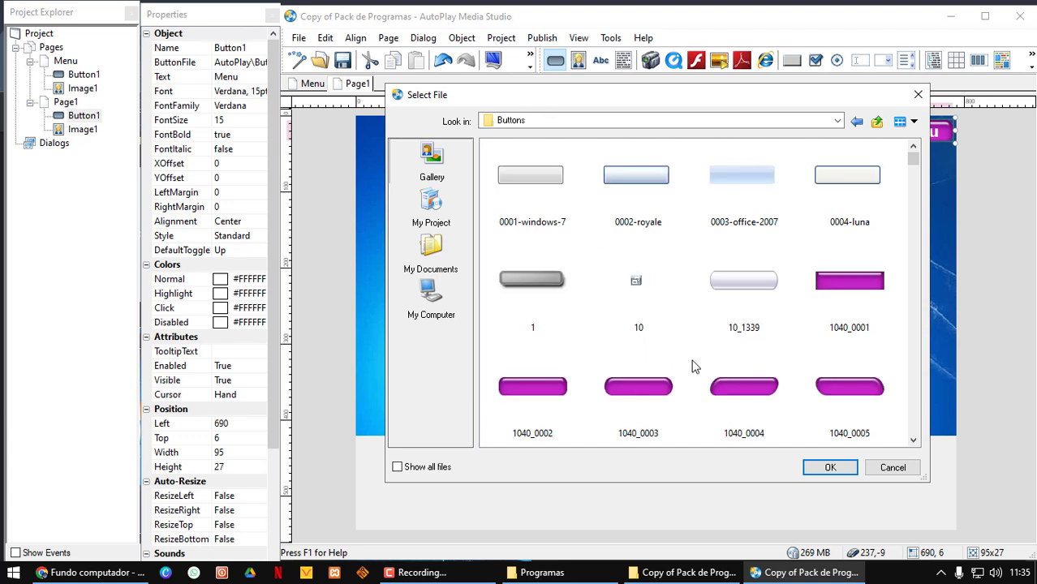
pyautogui.click(656, 388)
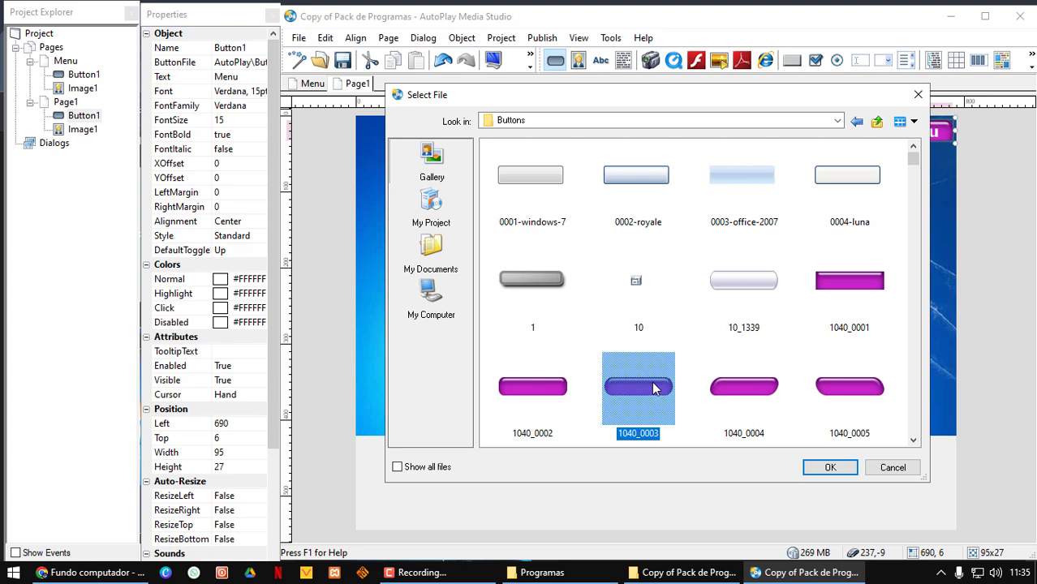
pyautogui.click(819, 469)
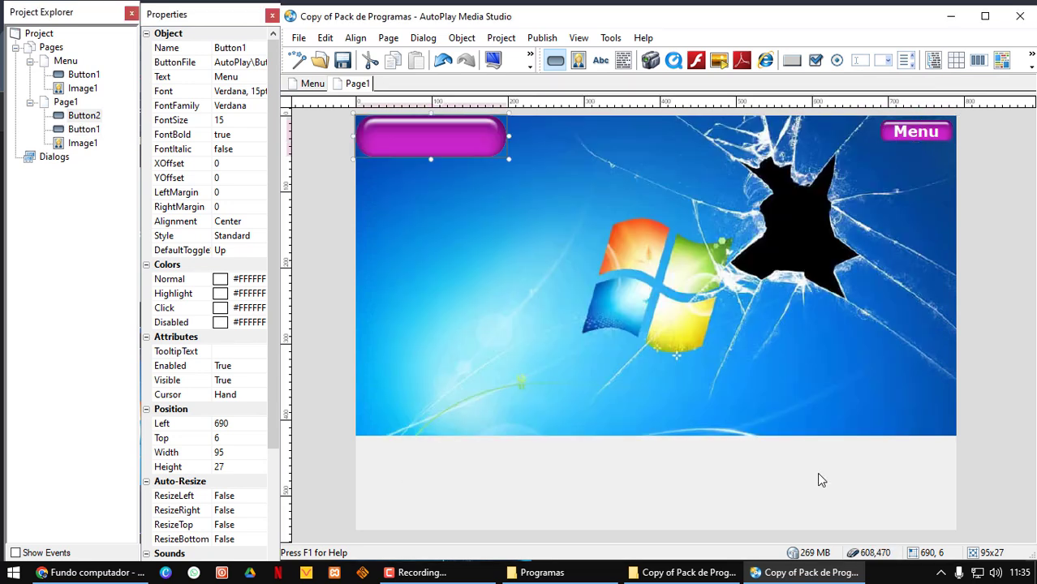
pyautogui.doubleClick(444, 145)
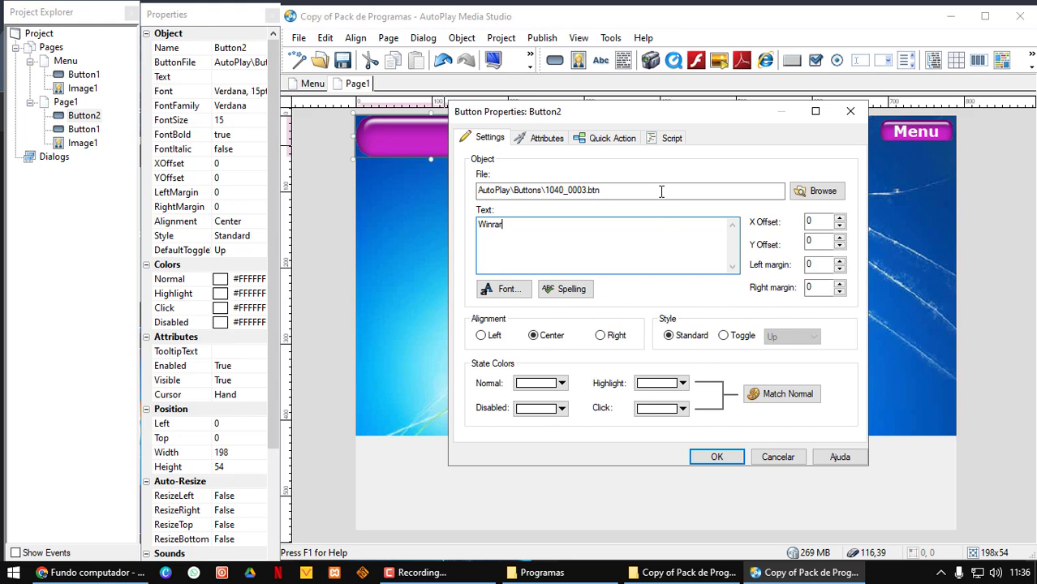
# - Set the Winrar button's quick action to Run Program
pyautogui.click(608, 142)
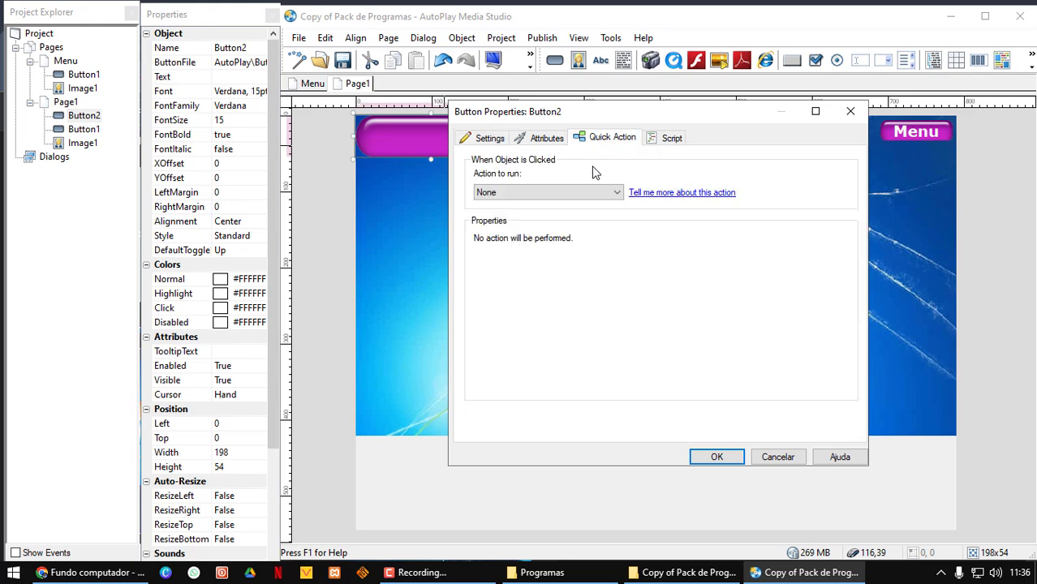
pyautogui.click(590, 192)
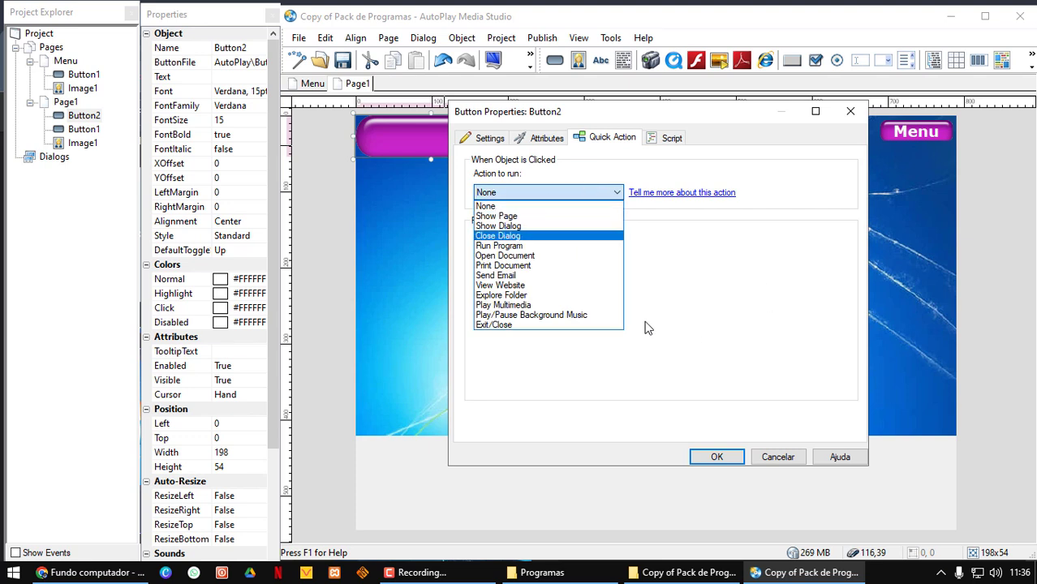
pyautogui.click(490, 246)
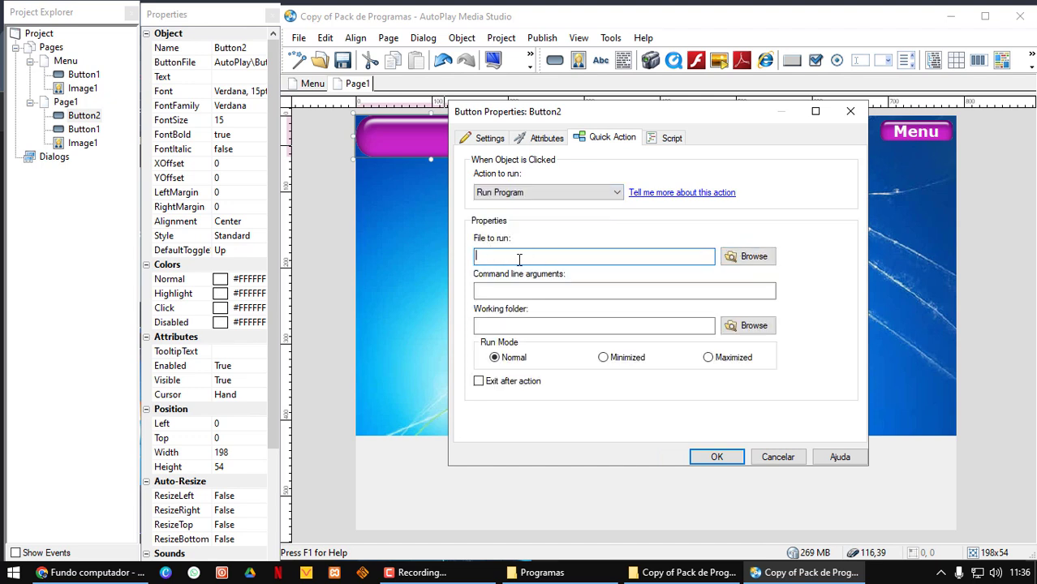
# - Choose winrar-x64-701br from the desktop folder Copy of Pack de Programas\CD_Root\AutoPlay\Docs as the Winrar button's file to run
pyautogui.click(747, 258)
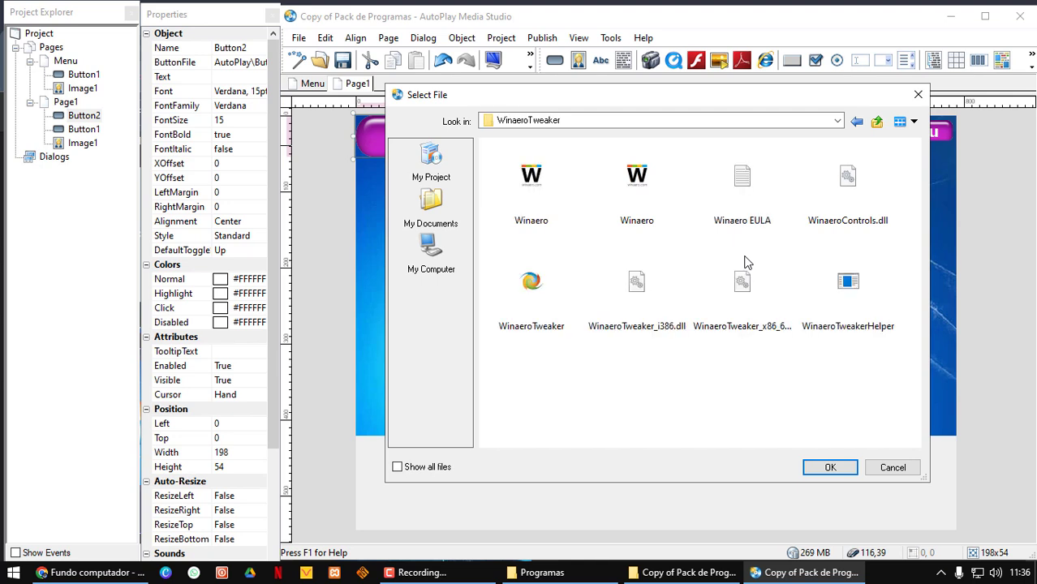
pyautogui.click(431, 268)
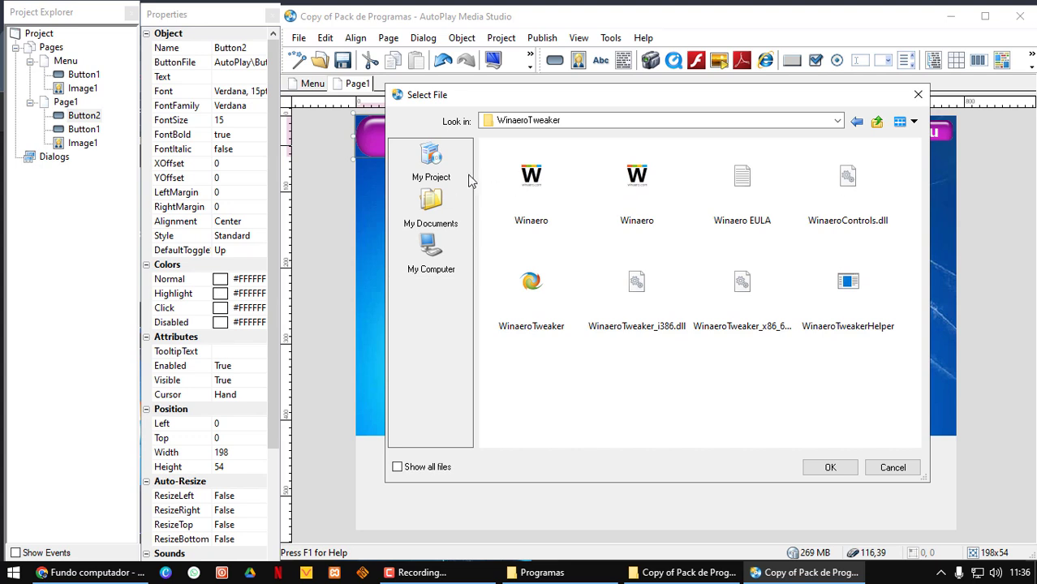
pyautogui.click(432, 248)
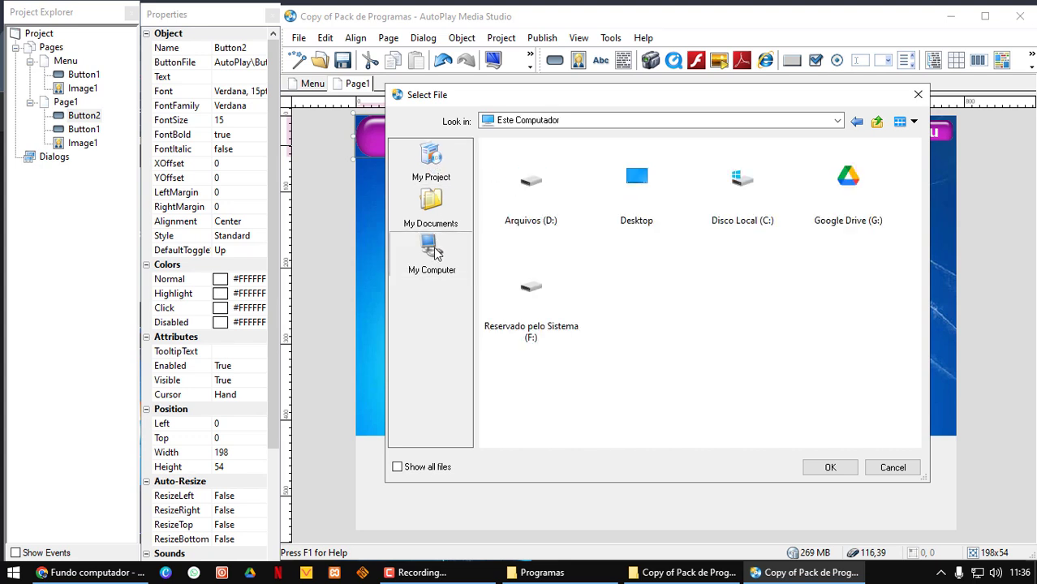
pyautogui.doubleClick(641, 177)
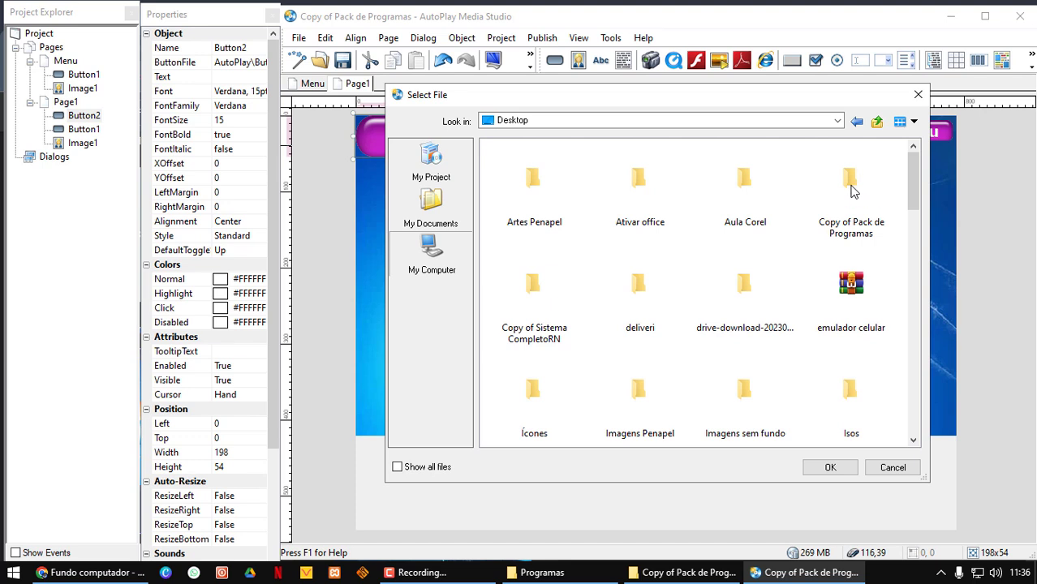
pyautogui.doubleClick(851, 189)
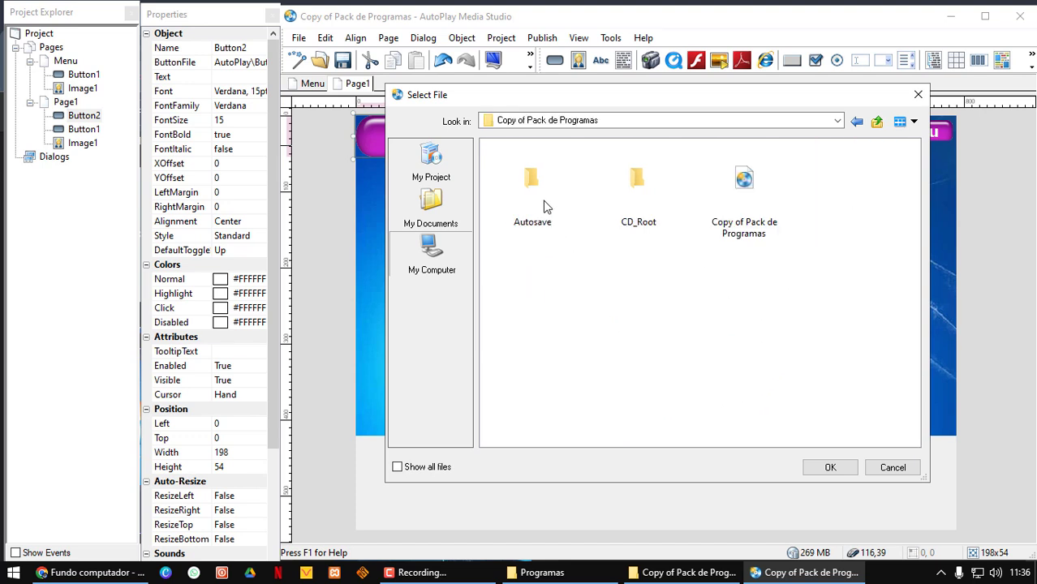
pyautogui.doubleClick(637, 184)
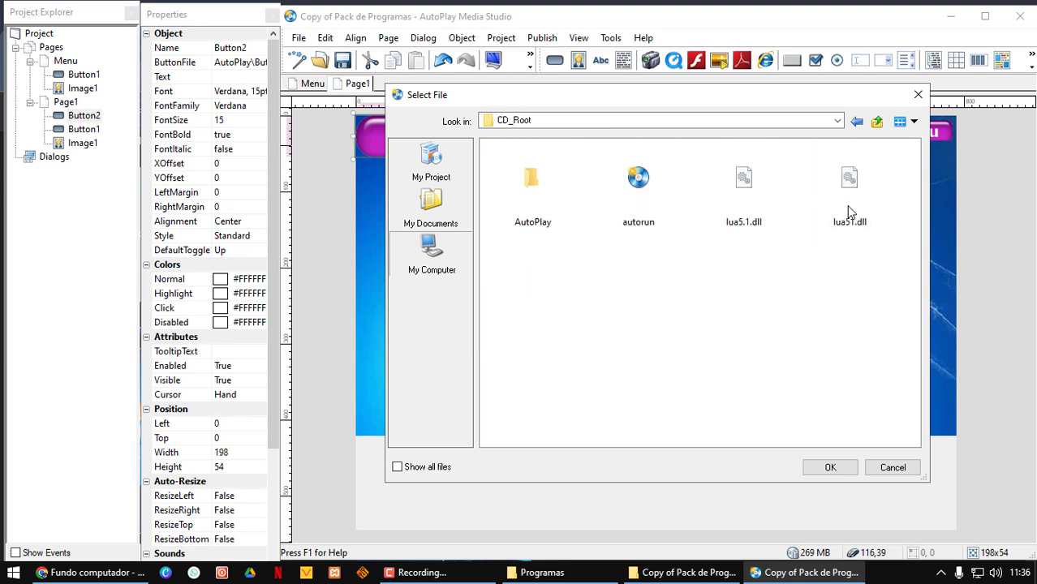
pyautogui.doubleClick(531, 190)
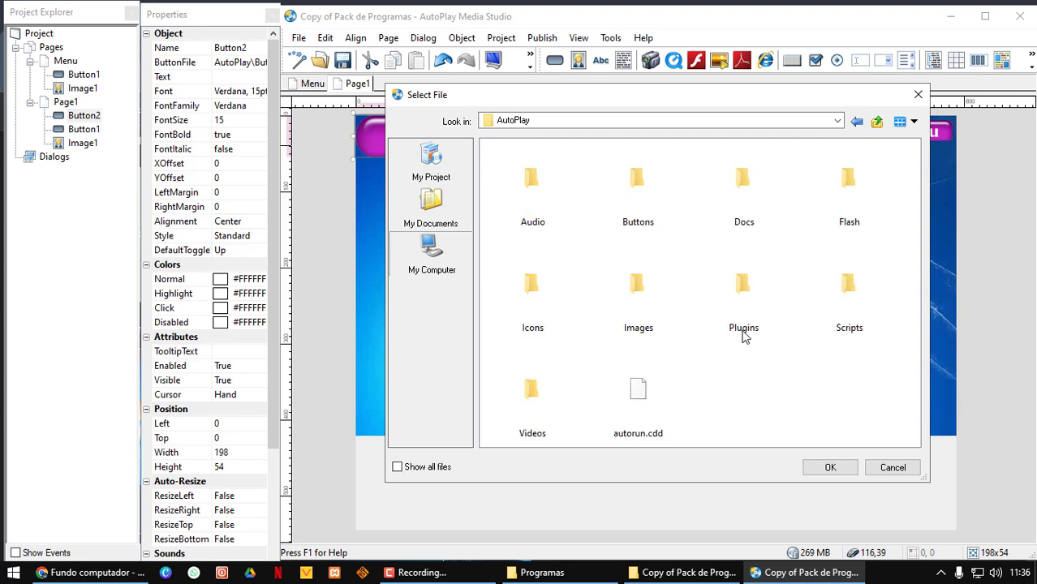
pyautogui.doubleClick(744, 182)
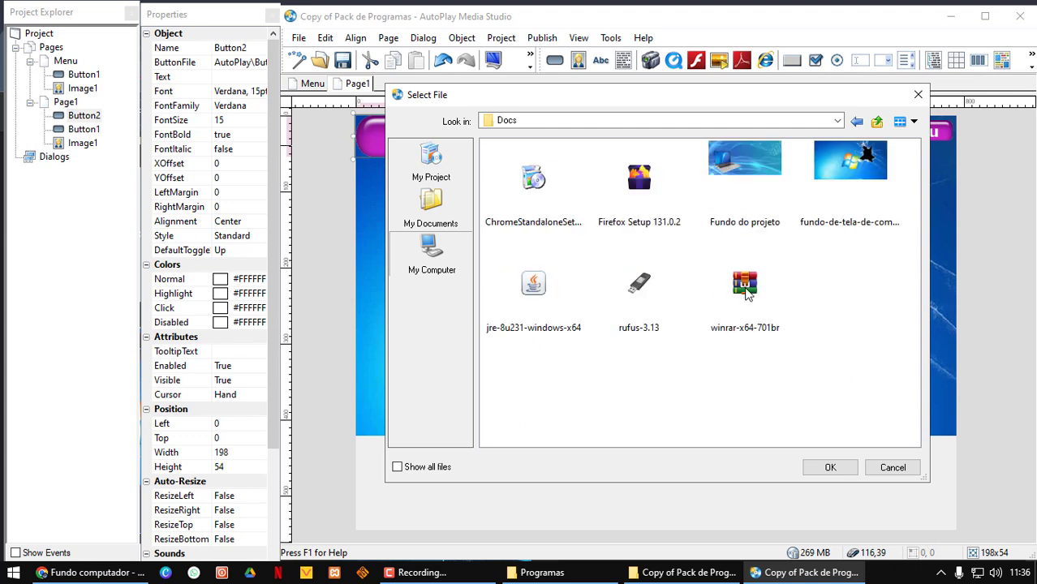
pyautogui.click(747, 291)
pyautogui.click(829, 466)
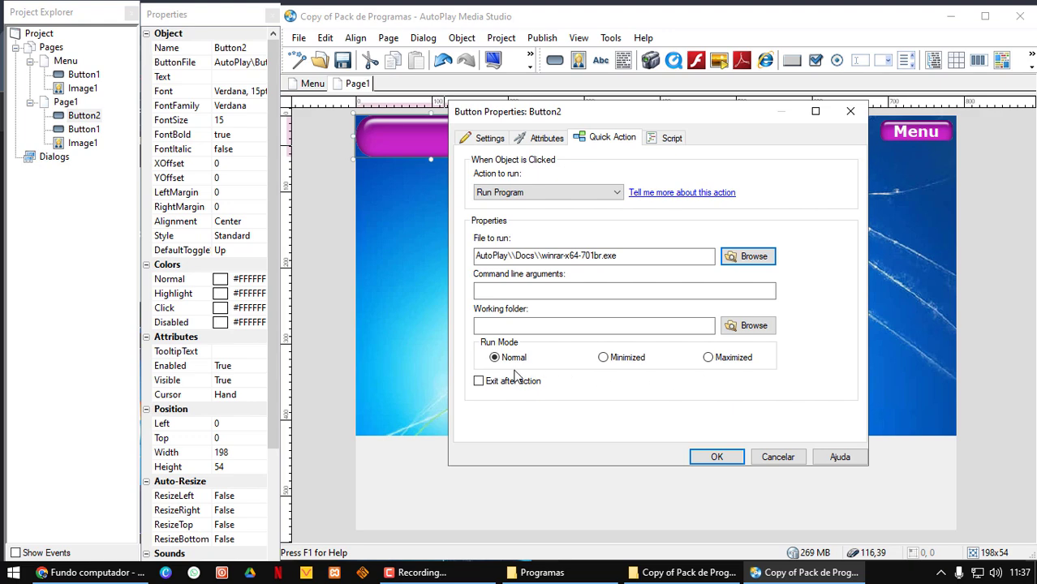
# - Accept the Winrar button's settings, shrink it to 135 x 30, and place it at about 52, 70 on Page1
pyautogui.click(717, 457)
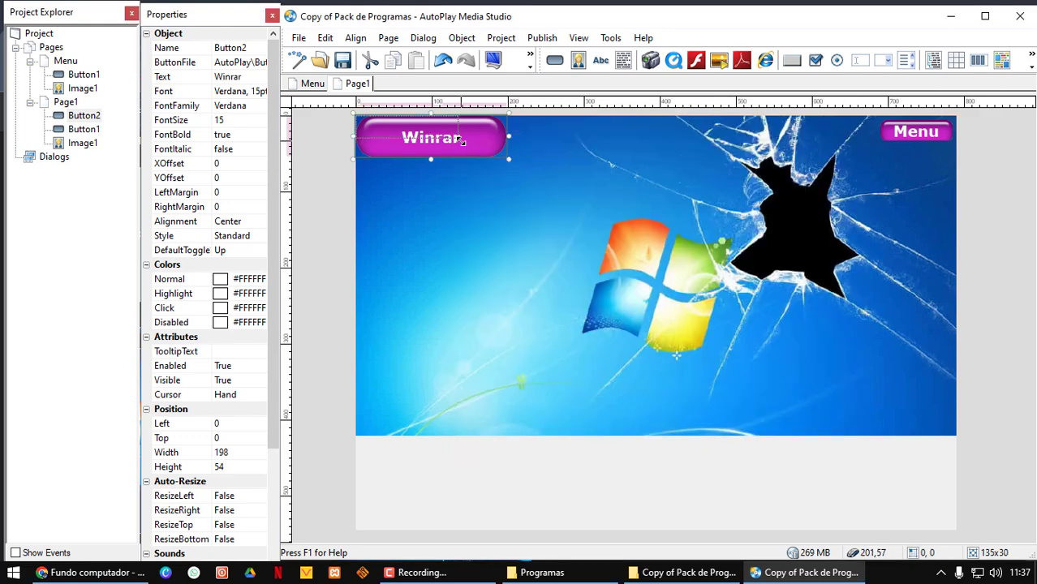
pyautogui.moveTo(509, 159); pyautogui.dragTo(448, 182)
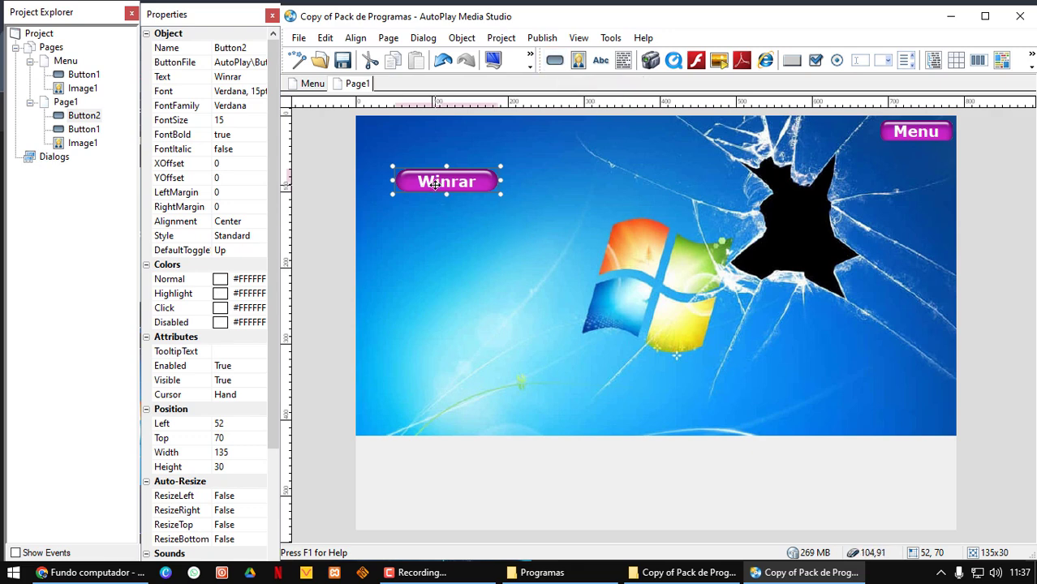
# - Place a copy of the Winrar button directly below it, at about 50, 112, and change its text to "Google Chrome"
pyautogui.hotkey('ctrl', 'c')
pyautogui.hotkey('ctrl', 'v')
pyautogui.moveTo(457, 187); pyautogui.dragTo(447, 216)
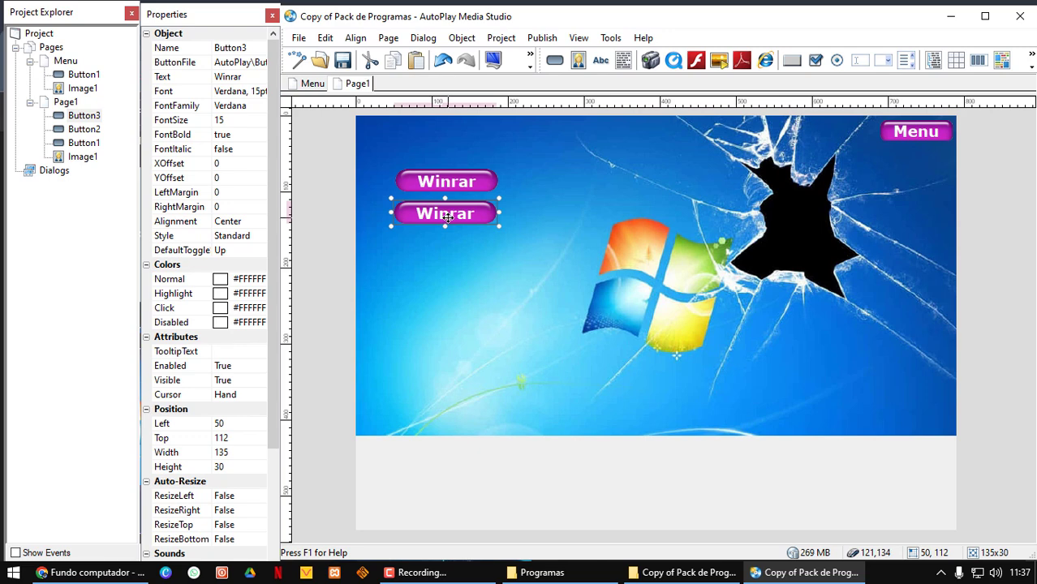
pyautogui.doubleClick(447, 216)
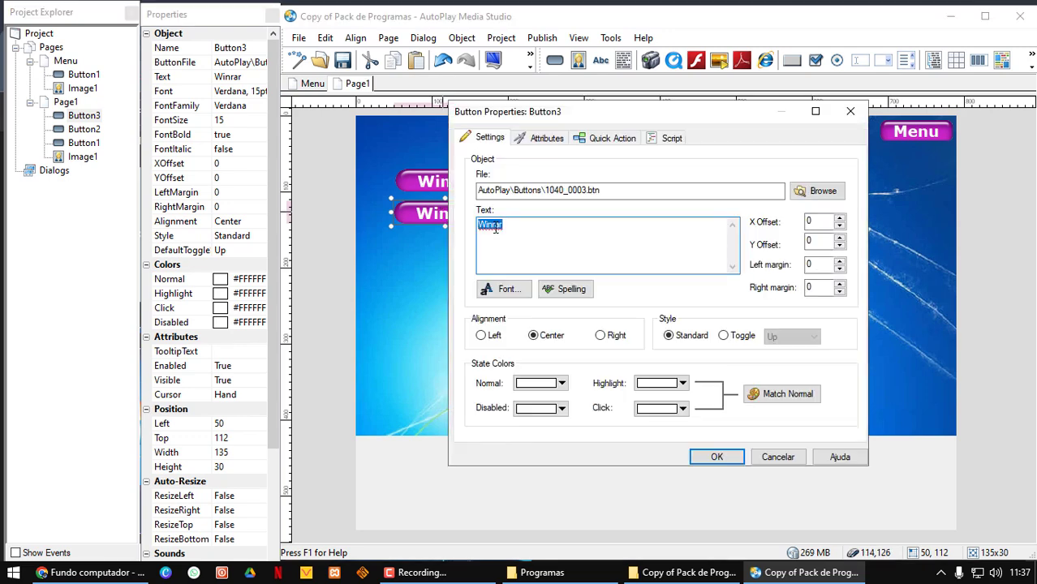
pyautogui.write('Google Chrome')
# - Choose ChromeStandaloneSetup64 from the Docs folder as the Google Chrome button's file to run and apply the settings
pyautogui.click(605, 145)
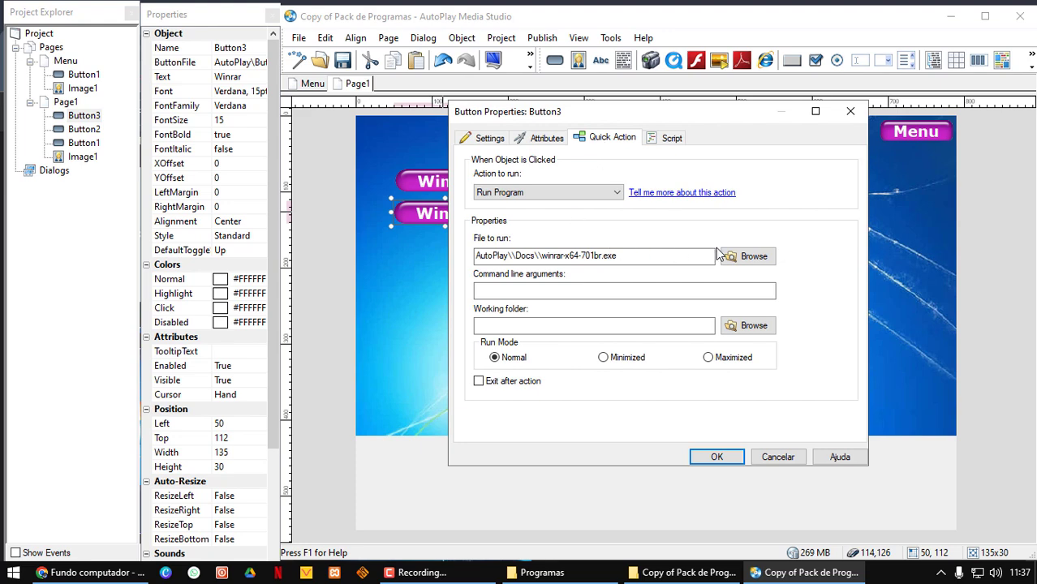
pyautogui.click(741, 260)
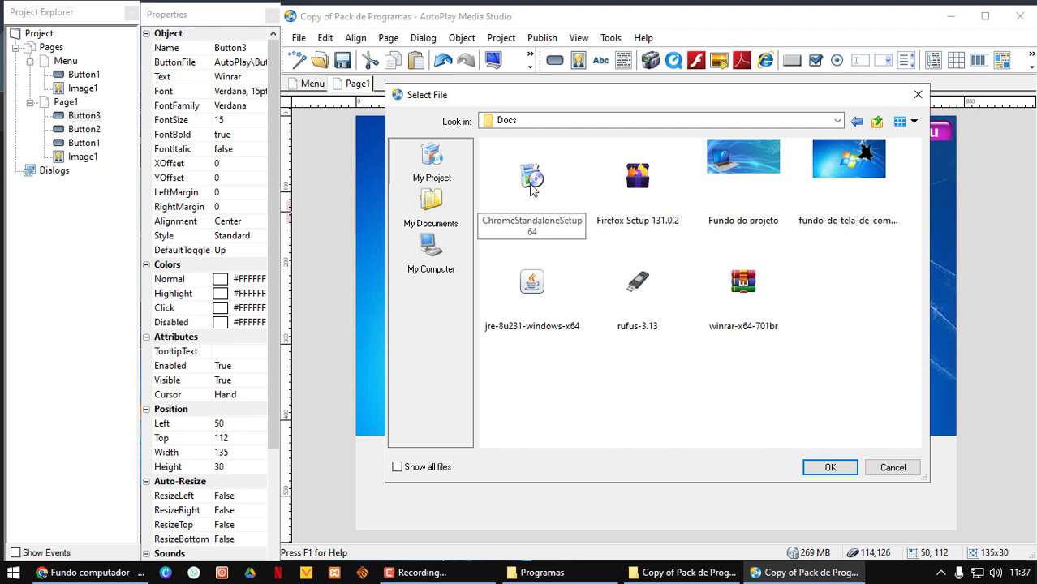
pyautogui.click(532, 189)
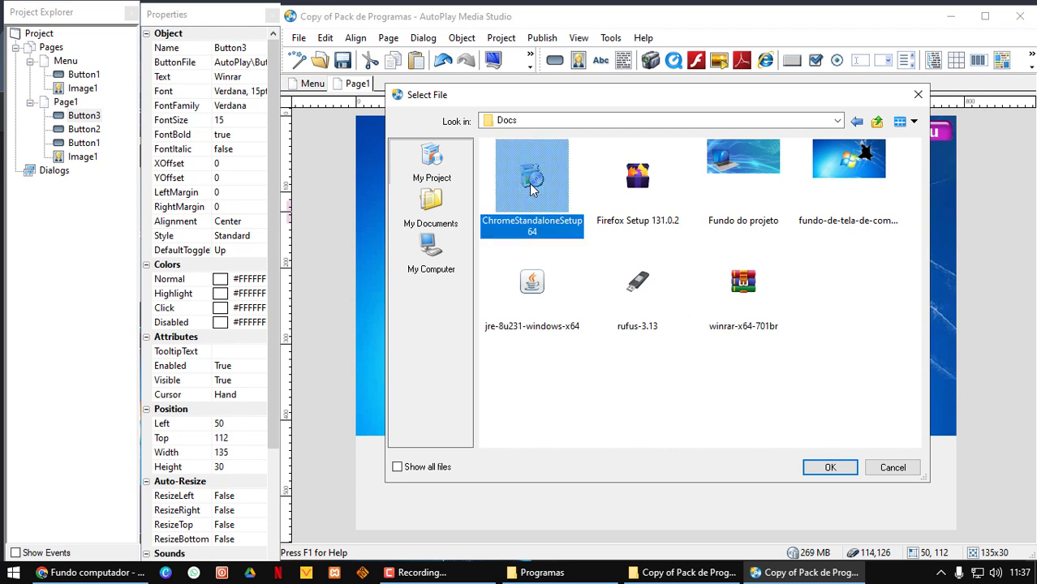
pyautogui.click(836, 467)
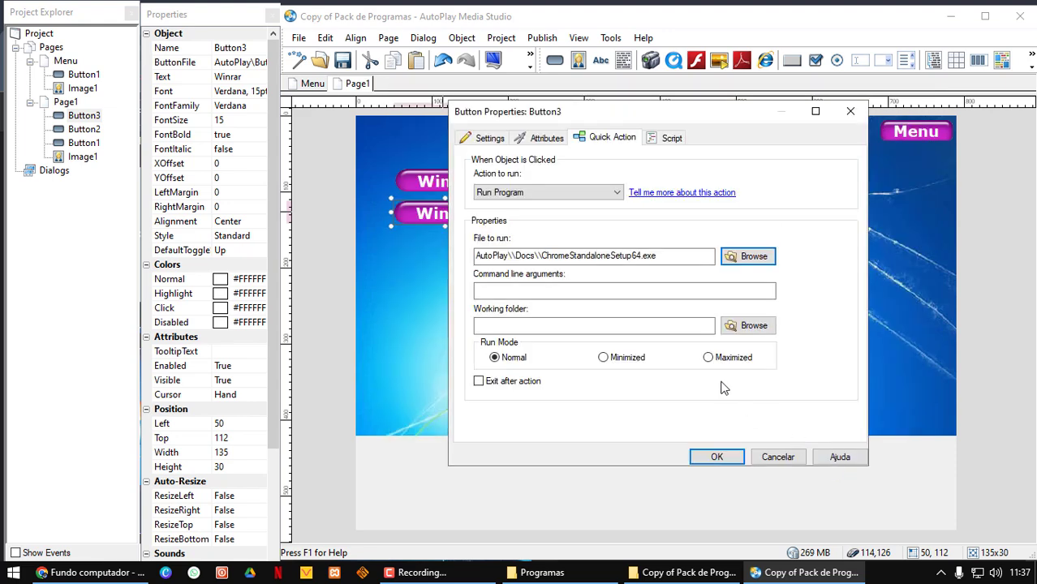
pyautogui.click(717, 456)
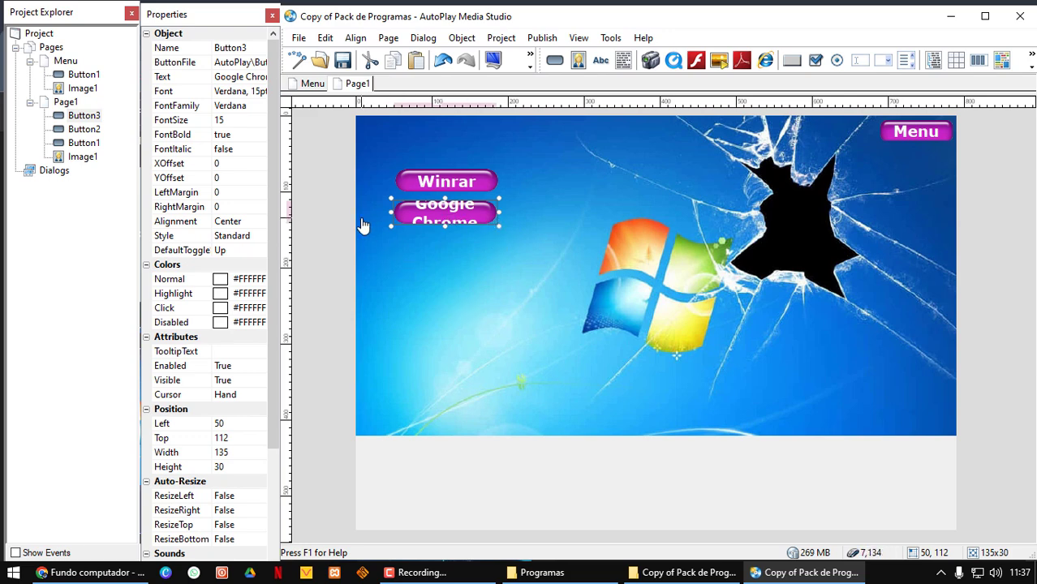
# - Reduce the Google Chrome button's font size to 10 and deselect the button
pyautogui.click(246, 121)
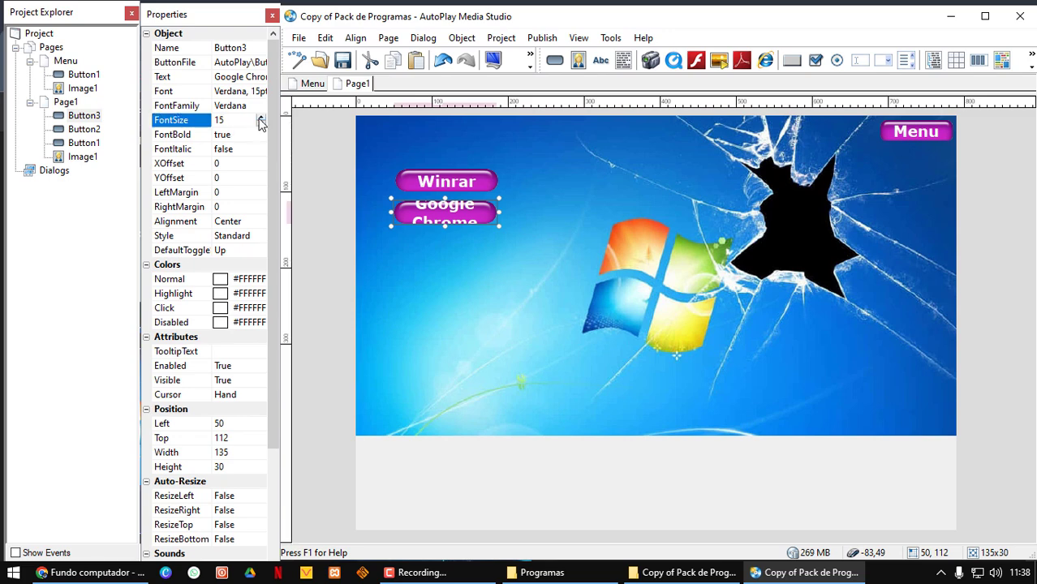
pyautogui.click(261, 125)
pyautogui.click(260, 124)
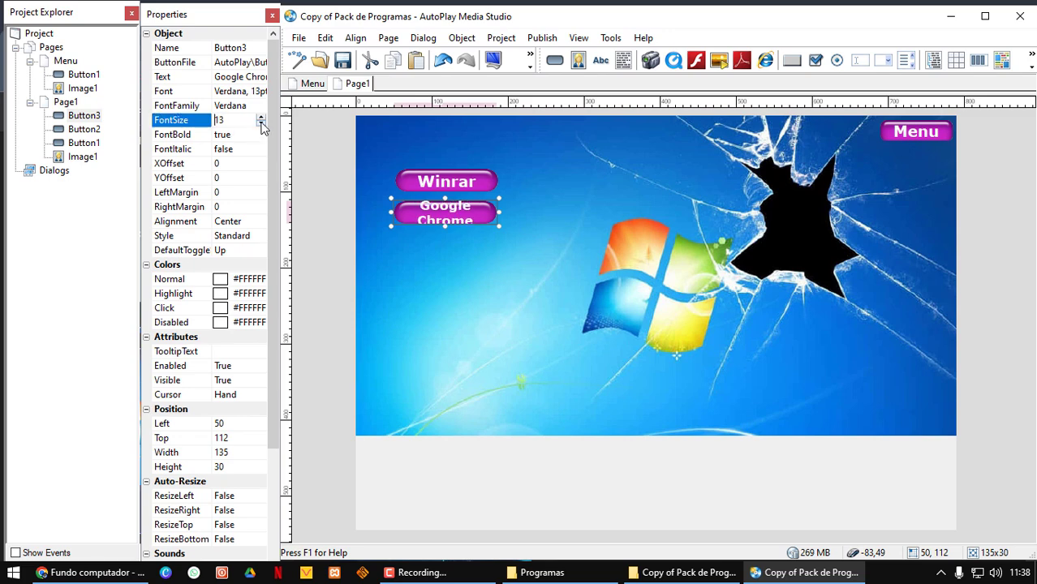
pyautogui.click(260, 124)
pyautogui.click(260, 124)
pyautogui.click(260, 124)
pyautogui.click(261, 124)
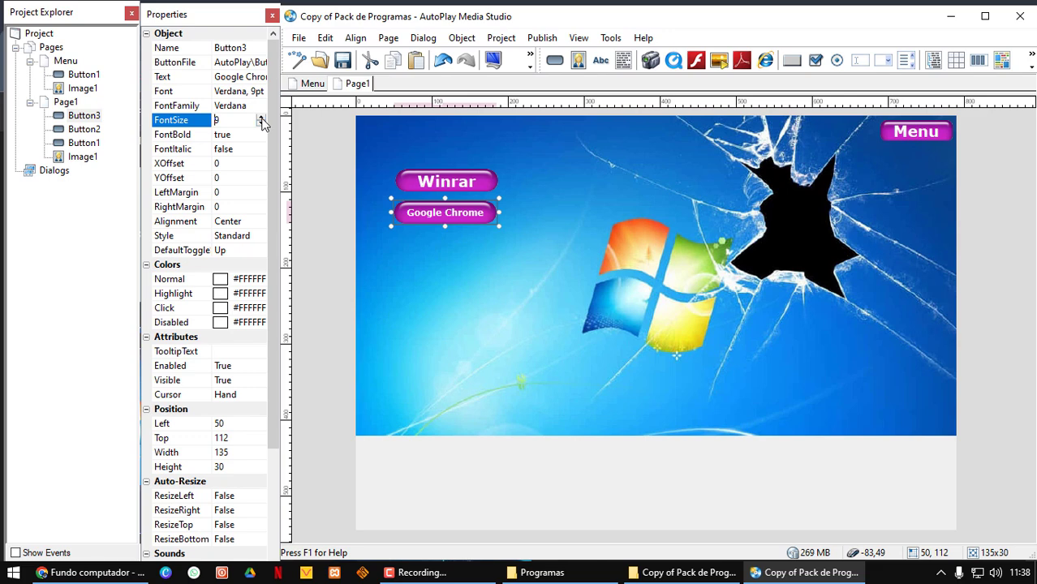
pyautogui.click(431, 271)
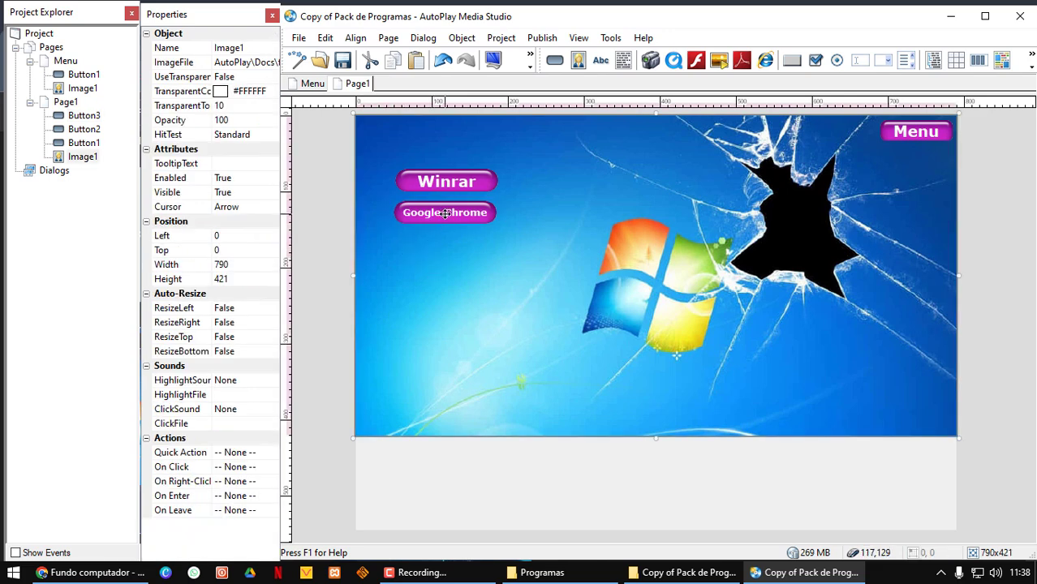
pyautogui.click(328, 192)
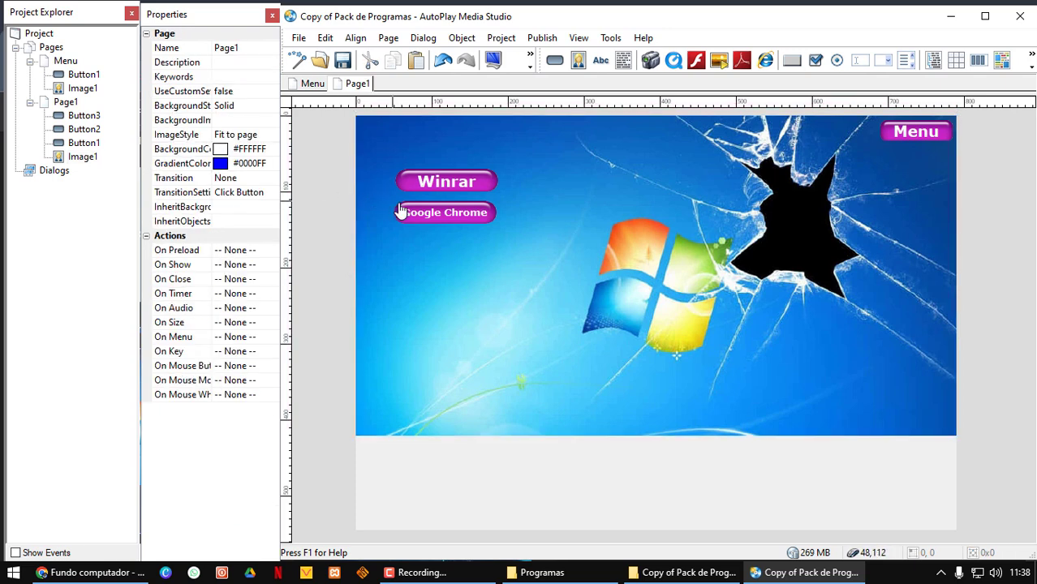
# - Duplicate the Google Chrome button below it, at about 53, 154, and change the copy's text to "Mozilla Firefox"
pyautogui.click(410, 212)
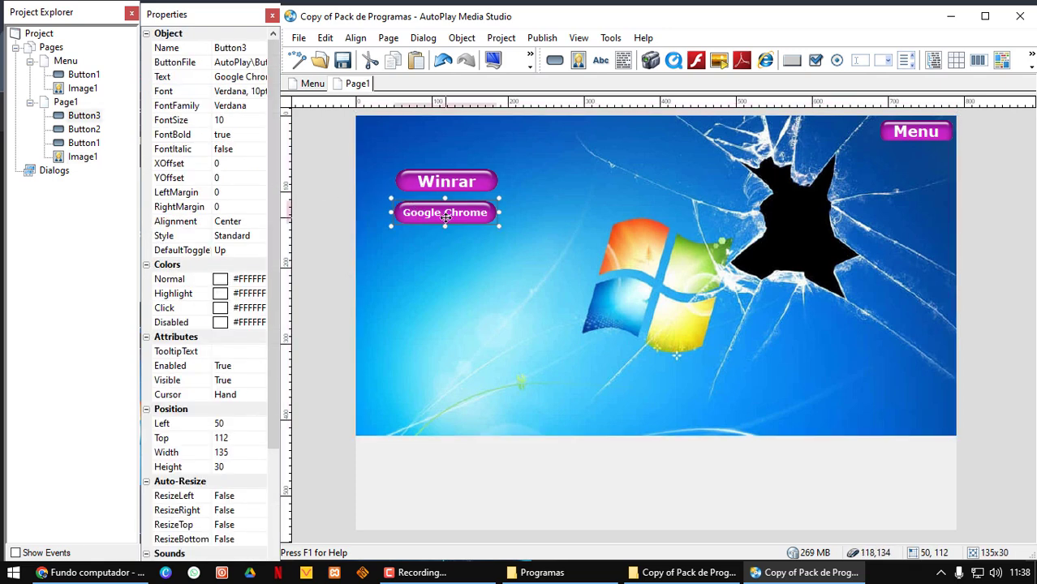
pyautogui.hotkey('ctrl', 'd')
pyautogui.moveTo(445, 219); pyautogui.dragTo(432, 252)
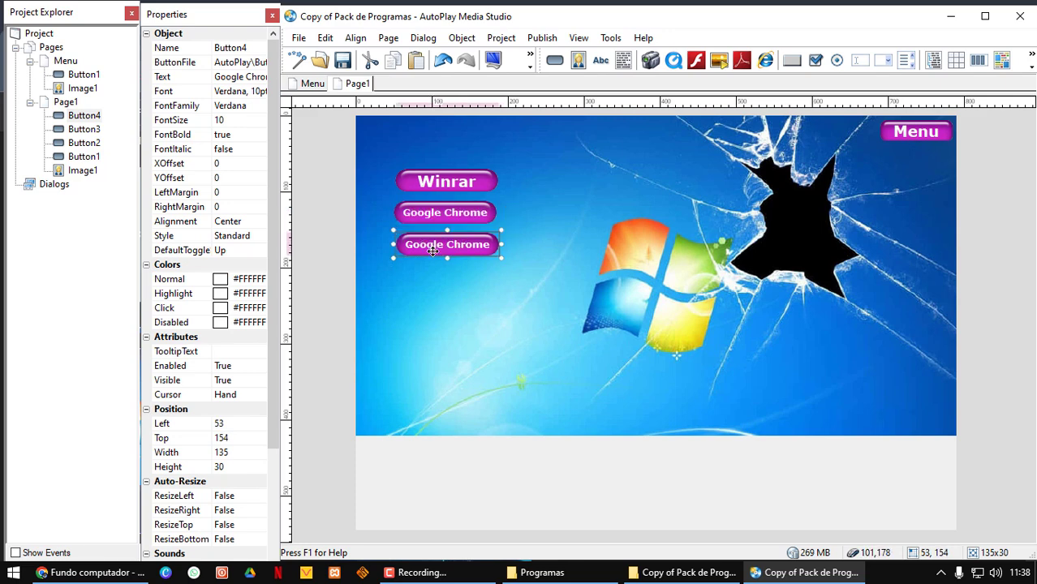
pyautogui.doubleClick(437, 247)
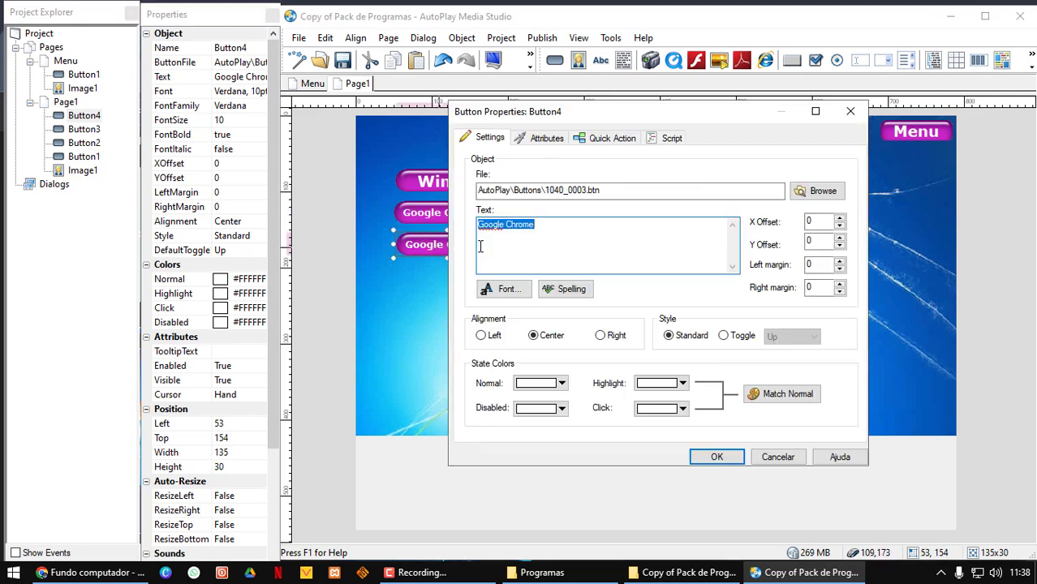
pyautogui.write('Mozilla Firefox')
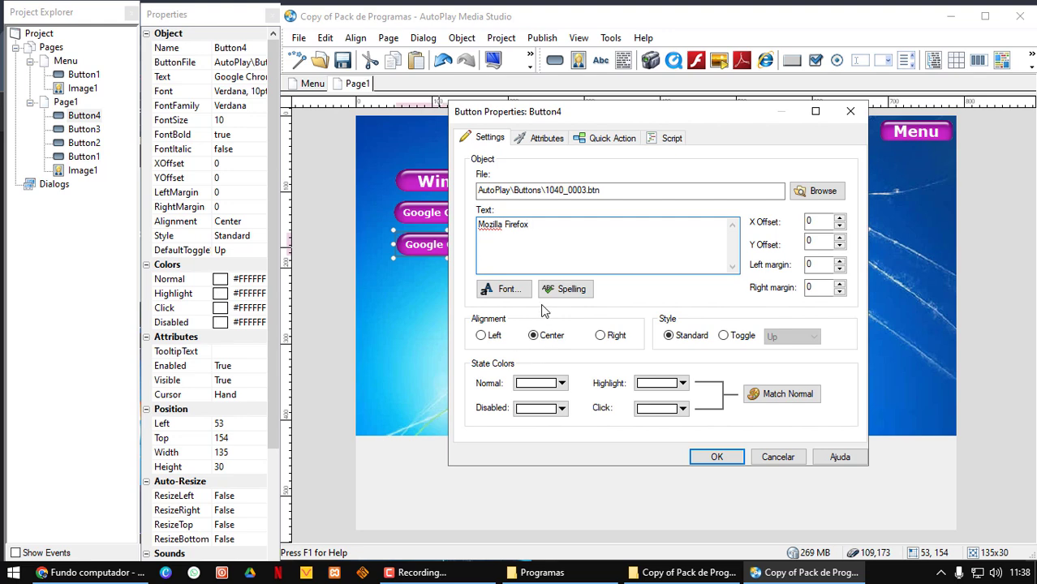
# - Choose Firefox Setup 131.0.2 from the Docs folder as the Mozilla Firefox button's file to run and apply the settings
pyautogui.click(602, 138)
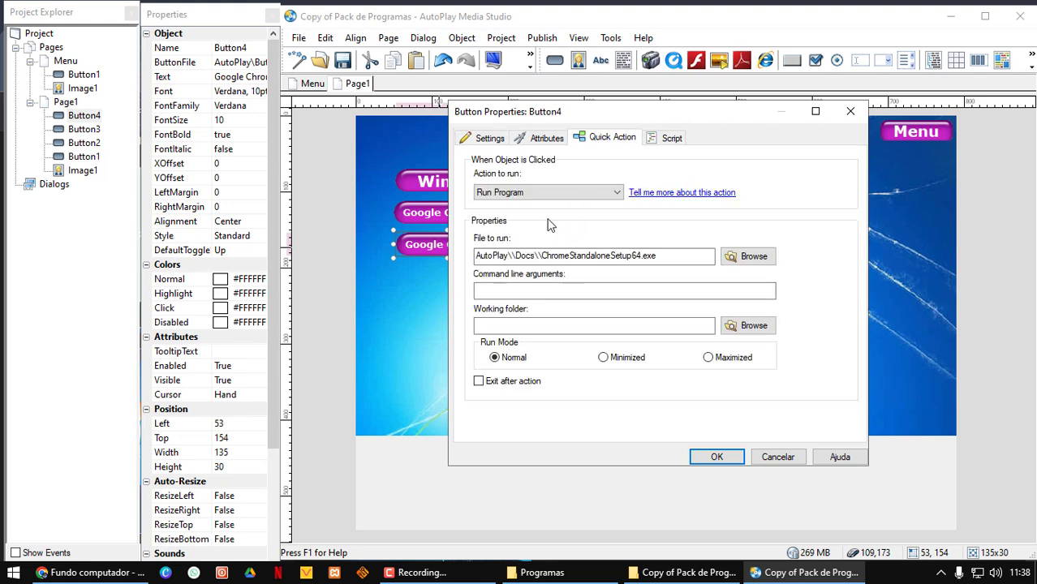
pyautogui.click(747, 267)
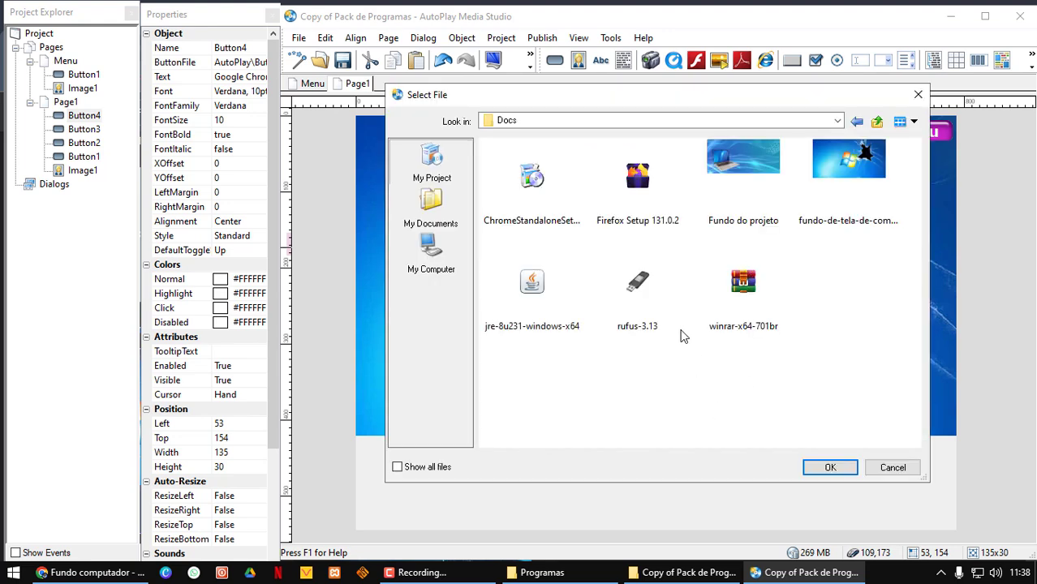
pyautogui.click(641, 199)
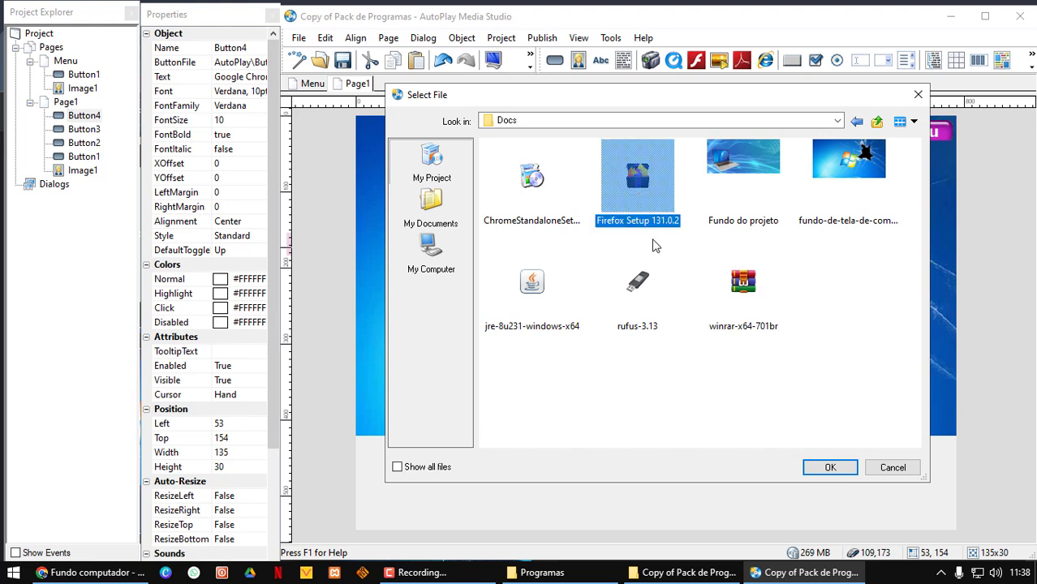
pyautogui.click(816, 467)
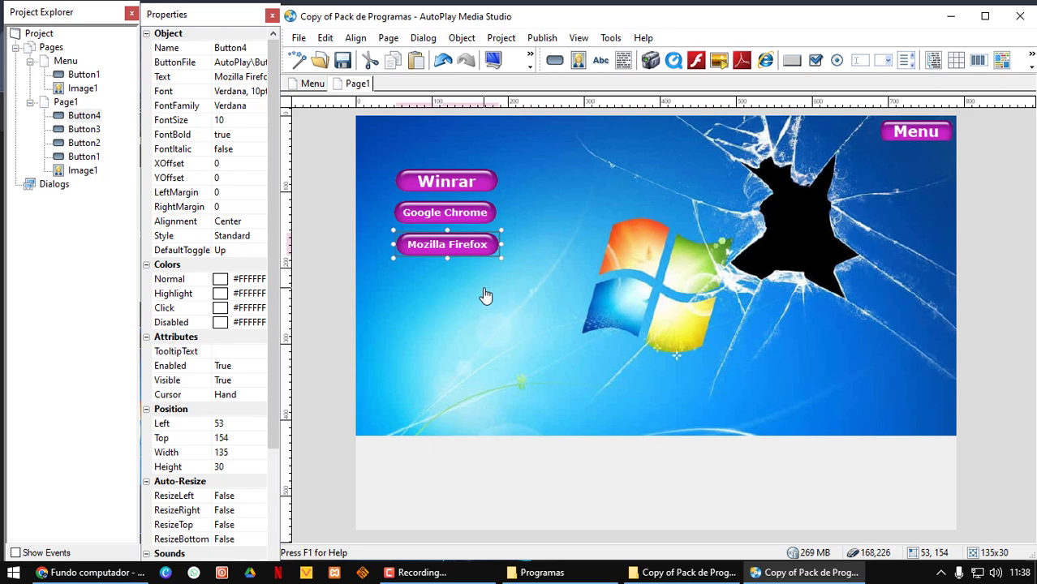
# - Duplicate the Mozilla Firefox button below it, at about 53, 192, and change the copy's text to "Java"
pyautogui.hotkey('ctrl', 'd')
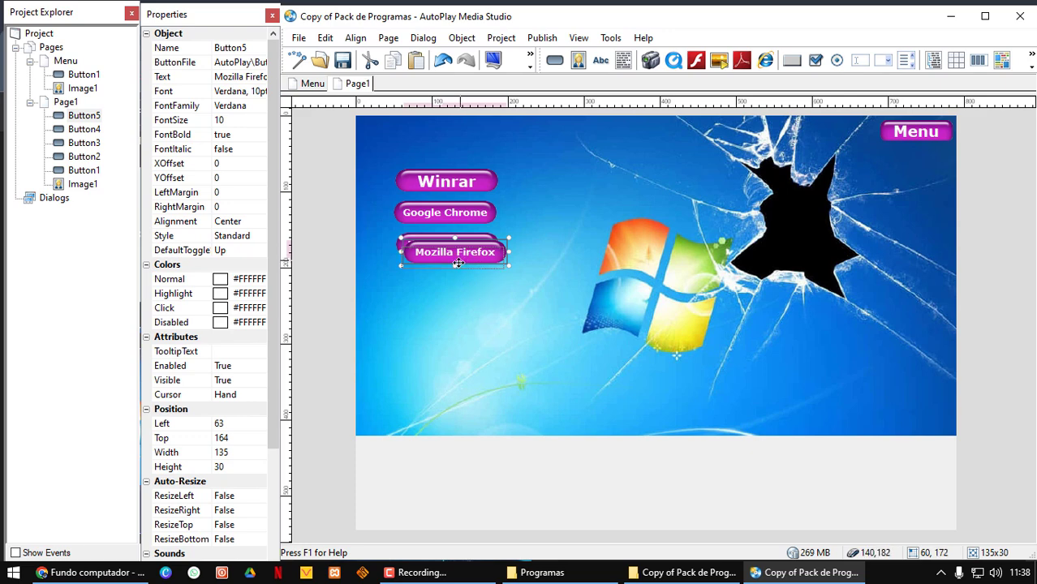
pyautogui.moveTo(463, 255); pyautogui.dragTo(456, 276)
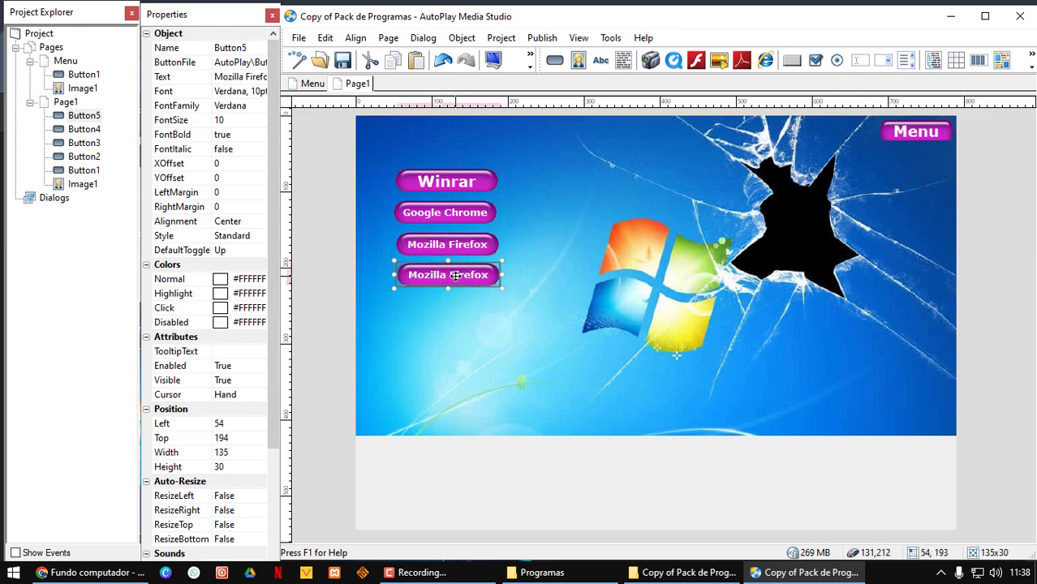
pyautogui.doubleClick(448, 275)
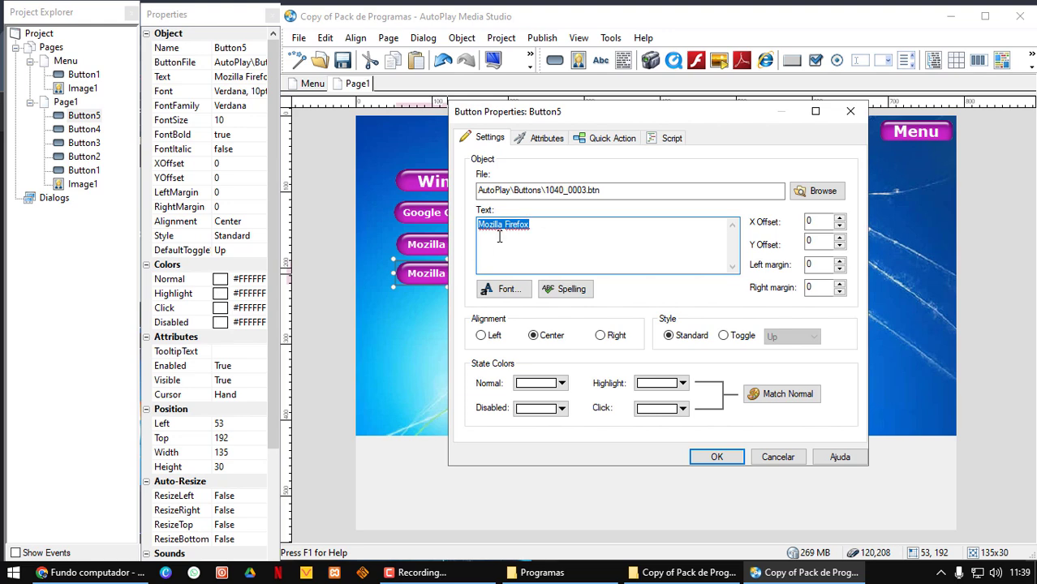
pyautogui.write('Java')
# - Choose jre-8u231-windows-x64 from the Docs folder as the Java button's file to run and apply the settings
pyautogui.click(617, 140)
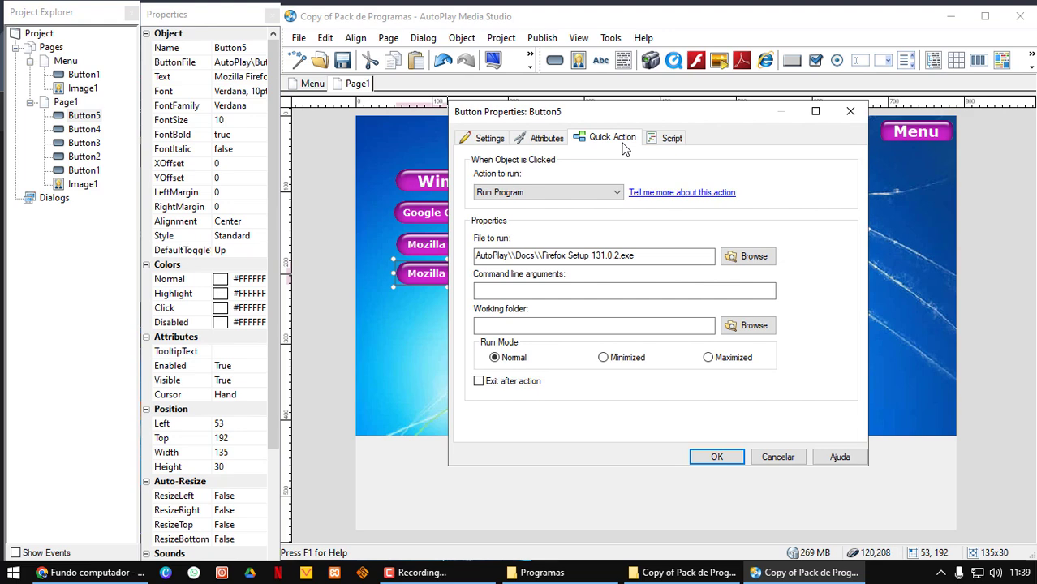
pyautogui.click(748, 258)
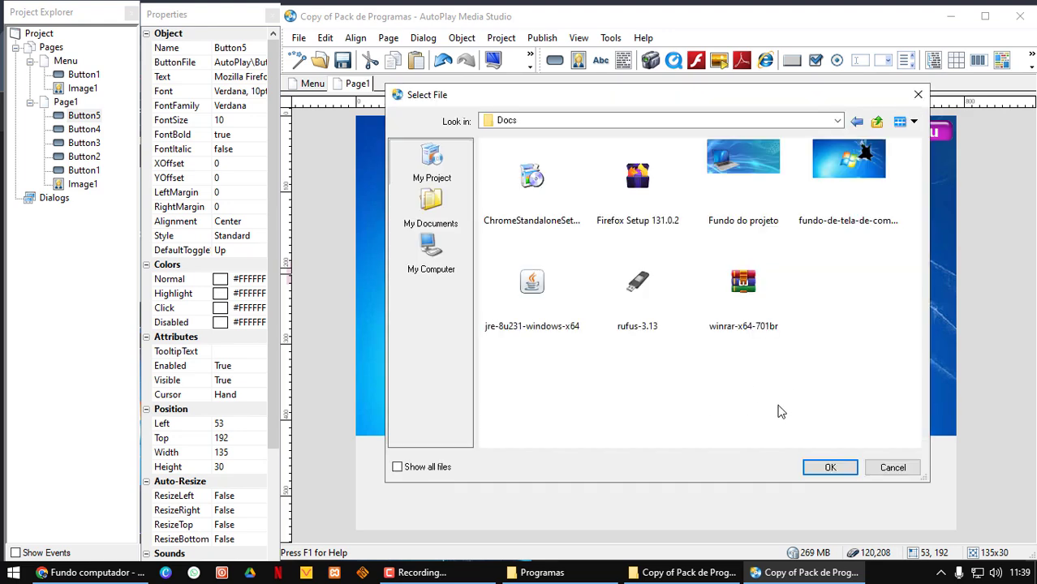
pyautogui.click(531, 300)
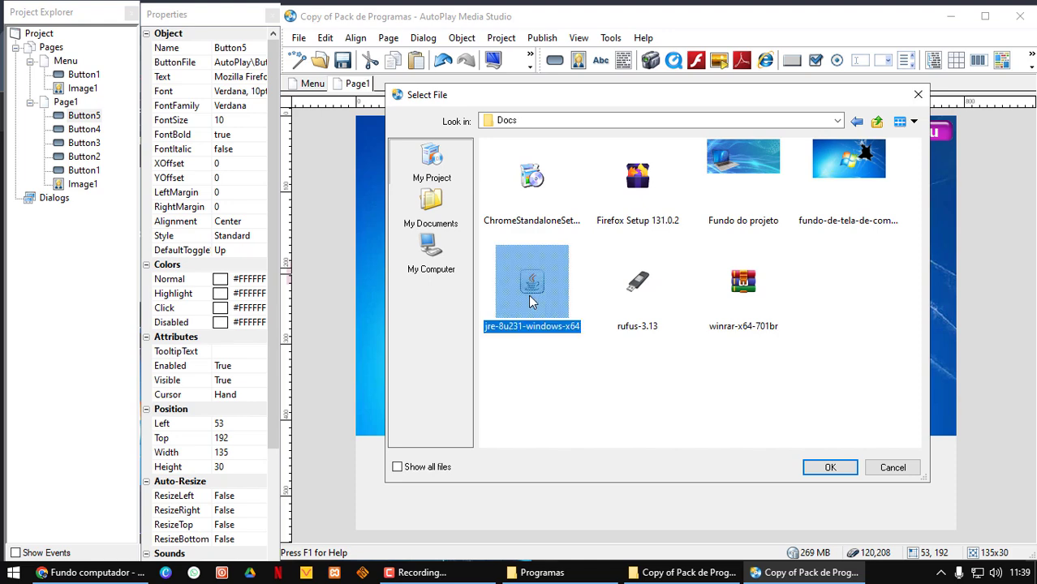
pyautogui.click(830, 468)
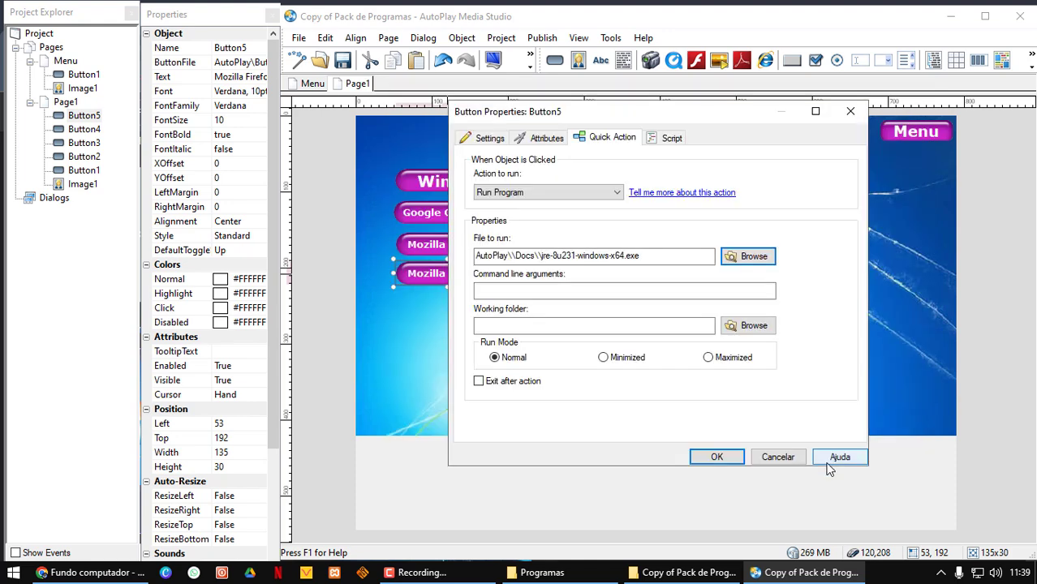
pyautogui.click(717, 457)
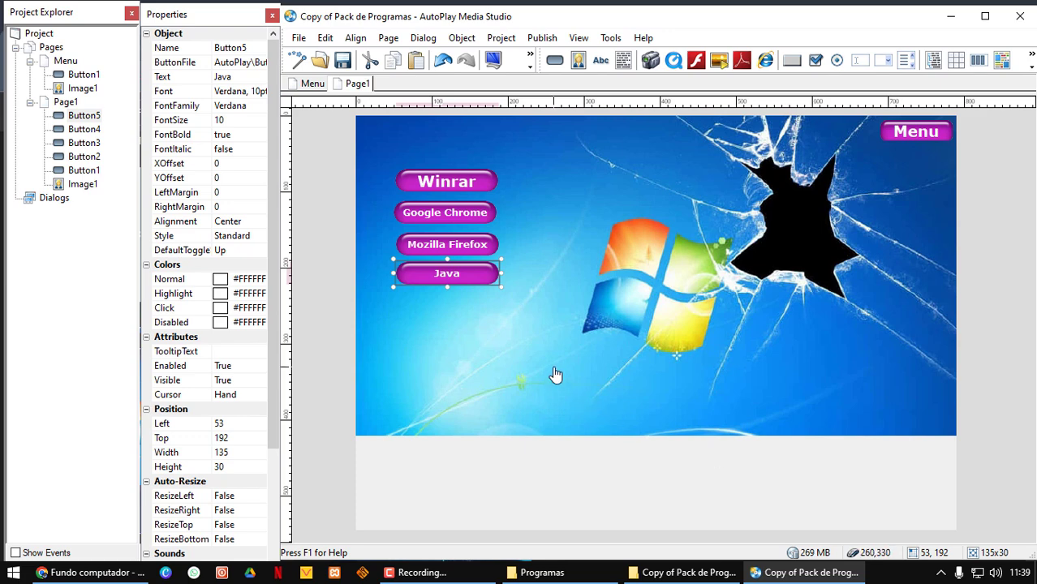
# - Duplicate the Java button below it, at about 56, 231, and change the copy's text to "Rufus"
pyautogui.hotkey('ctrl', 'd')
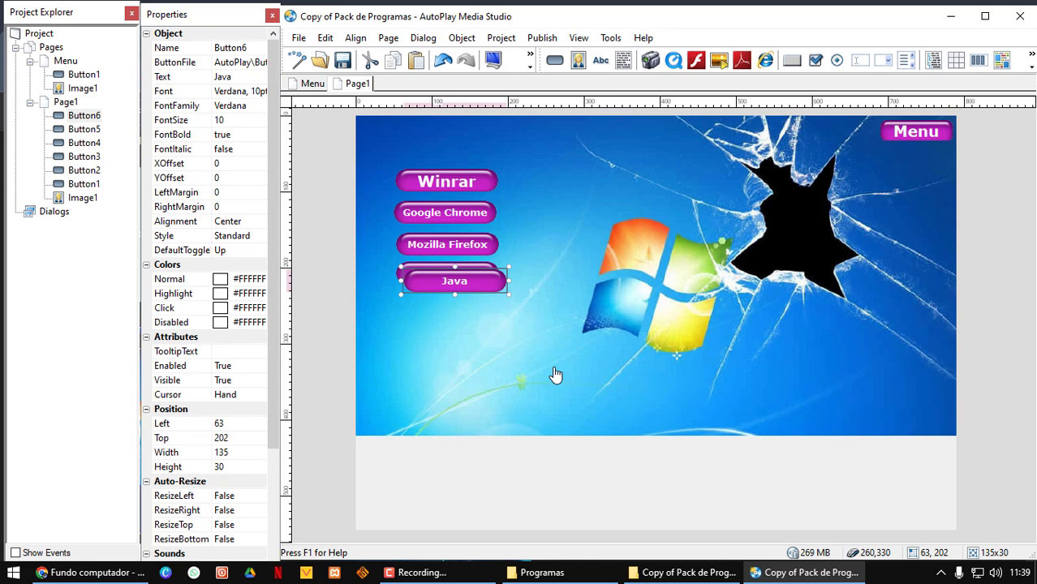
pyautogui.moveTo(460, 286); pyautogui.dragTo(455, 310)
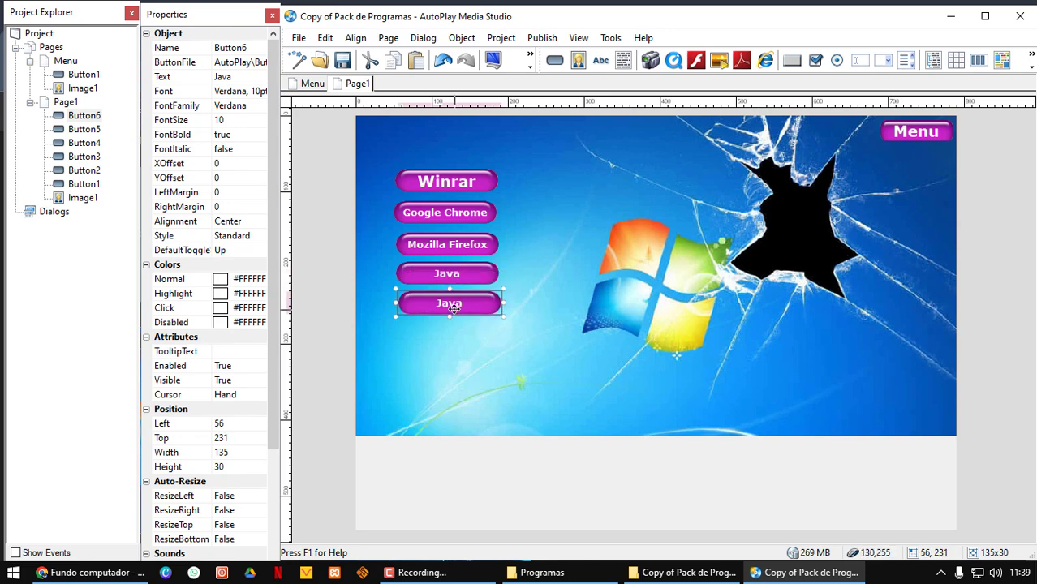
pyautogui.doubleClick(449, 303)
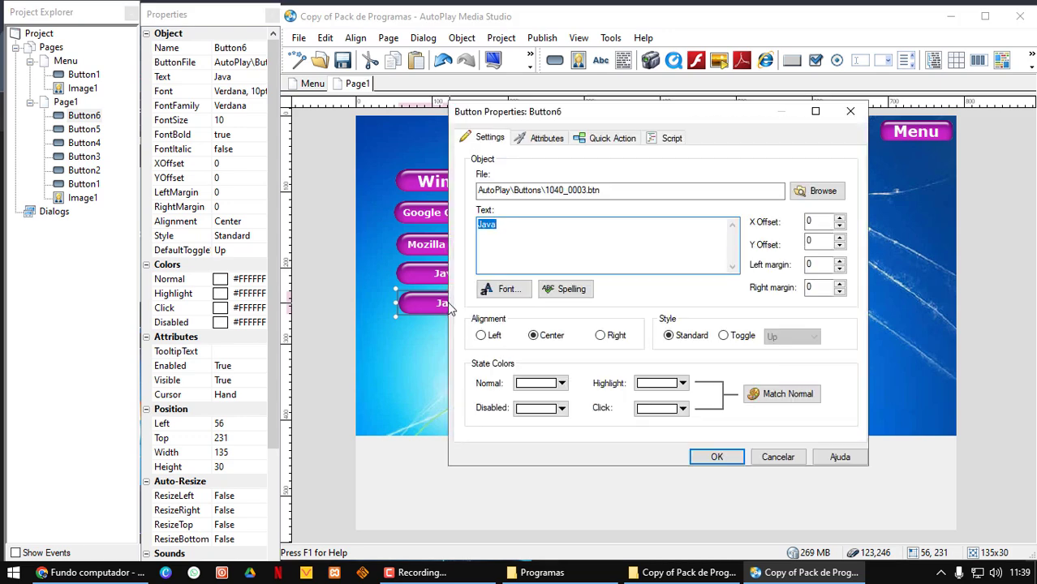
pyautogui.write('Rufus')
# - Choose rufus-3.13 from the Docs folder as the Rufus button's file to run and apply the settings
pyautogui.click(612, 140)
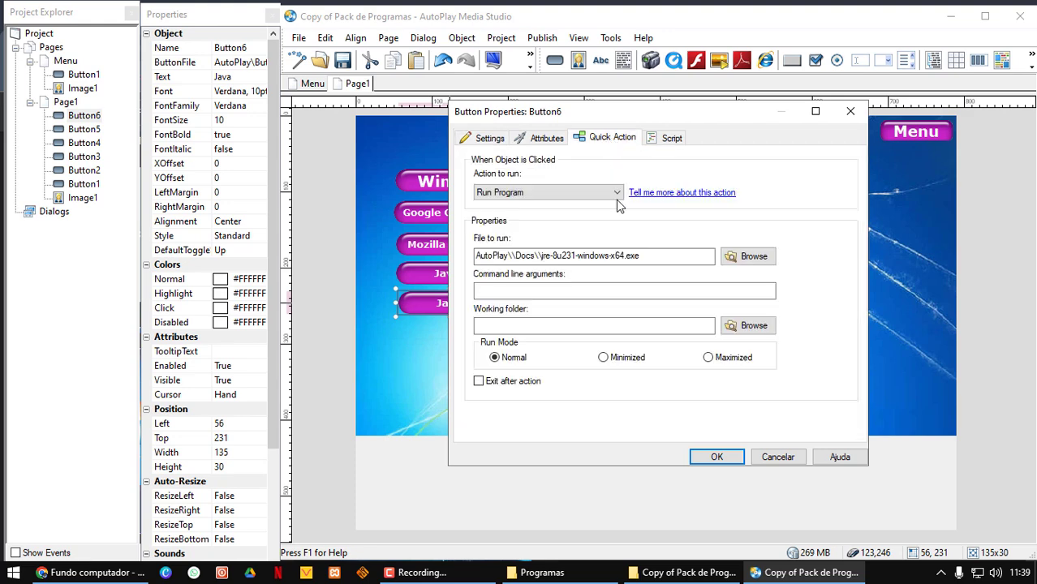
pyautogui.click(744, 260)
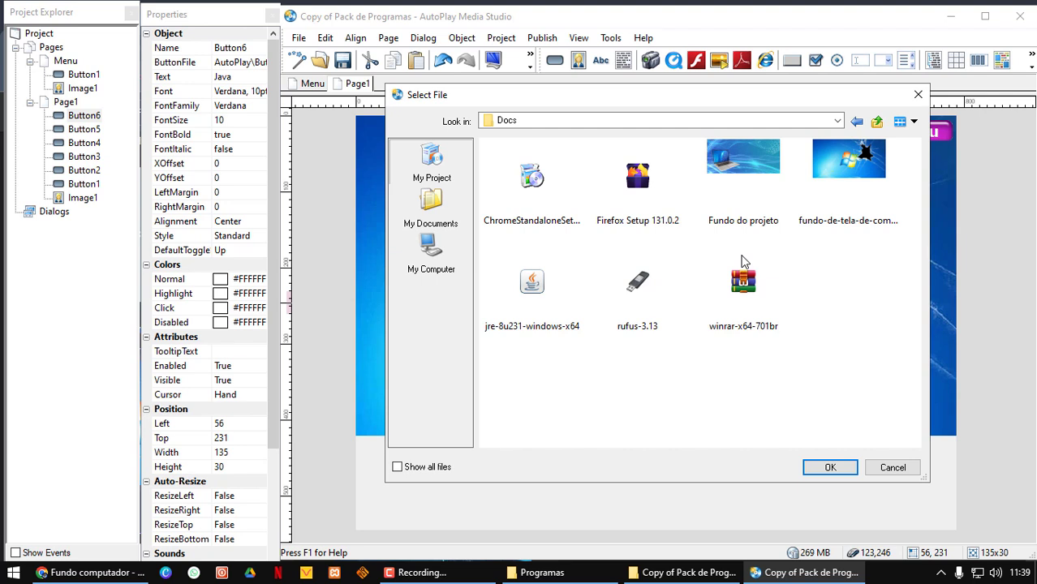
pyautogui.click(635, 284)
pyautogui.click(831, 470)
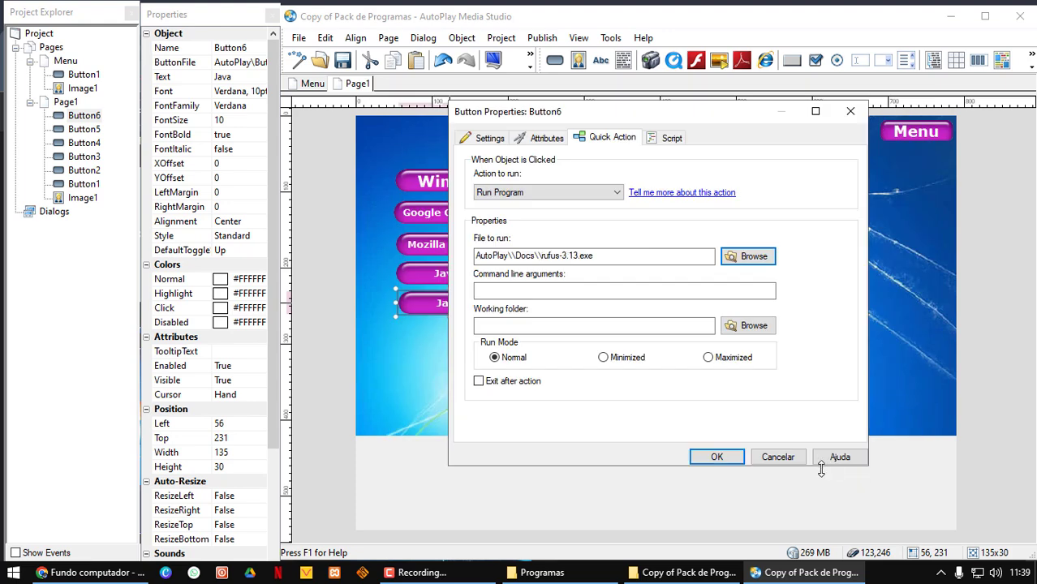
pyautogui.click(717, 457)
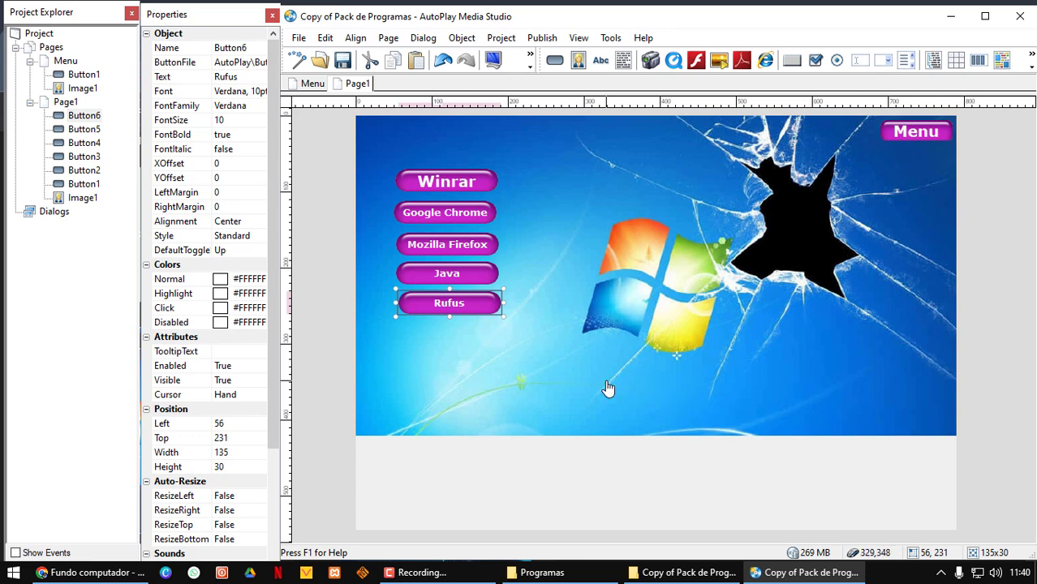
# - Build and preview the project, go from the Menu page to Page1, and test the Winrar button, cancelling its installer
pyautogui.click(573, 292)
pyautogui.click(494, 62)
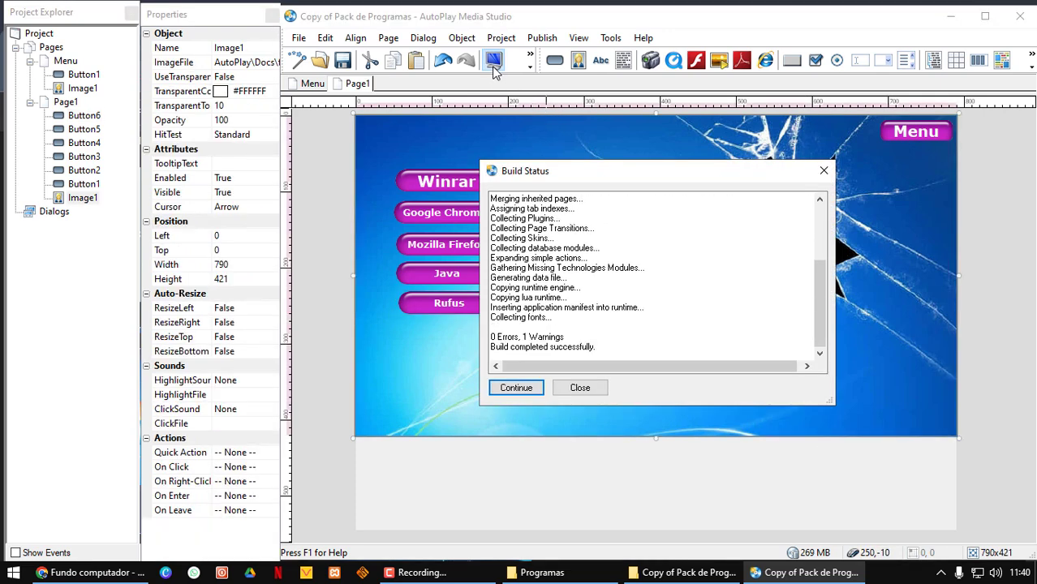
pyautogui.click(516, 389)
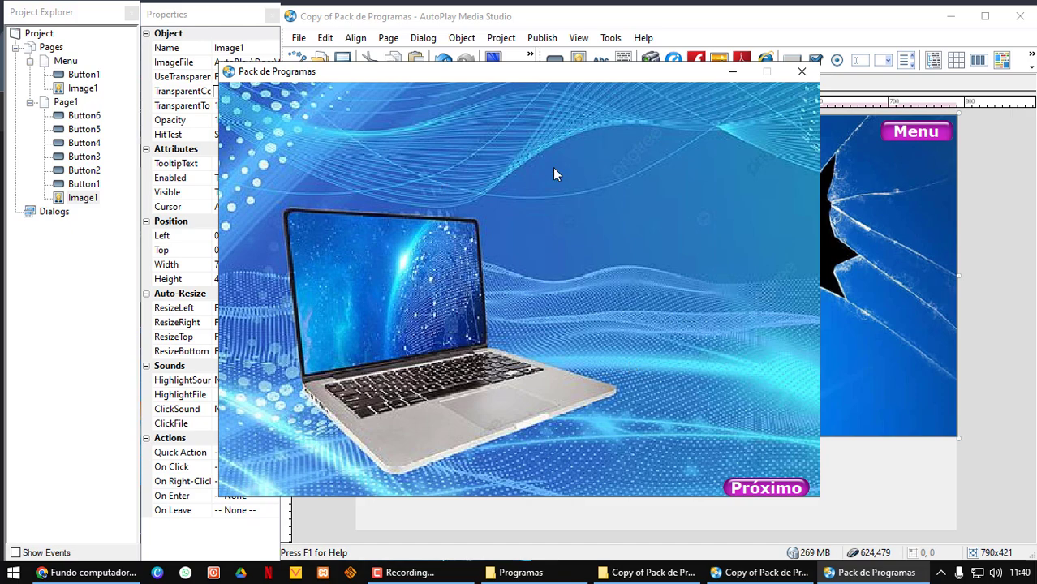
pyautogui.click(767, 489)
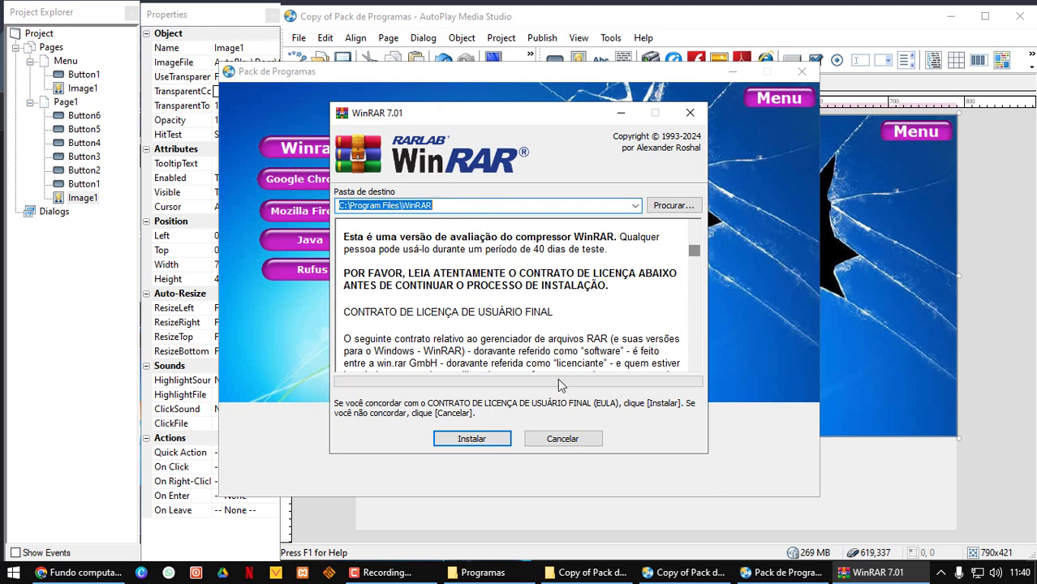
pyautogui.click(562, 440)
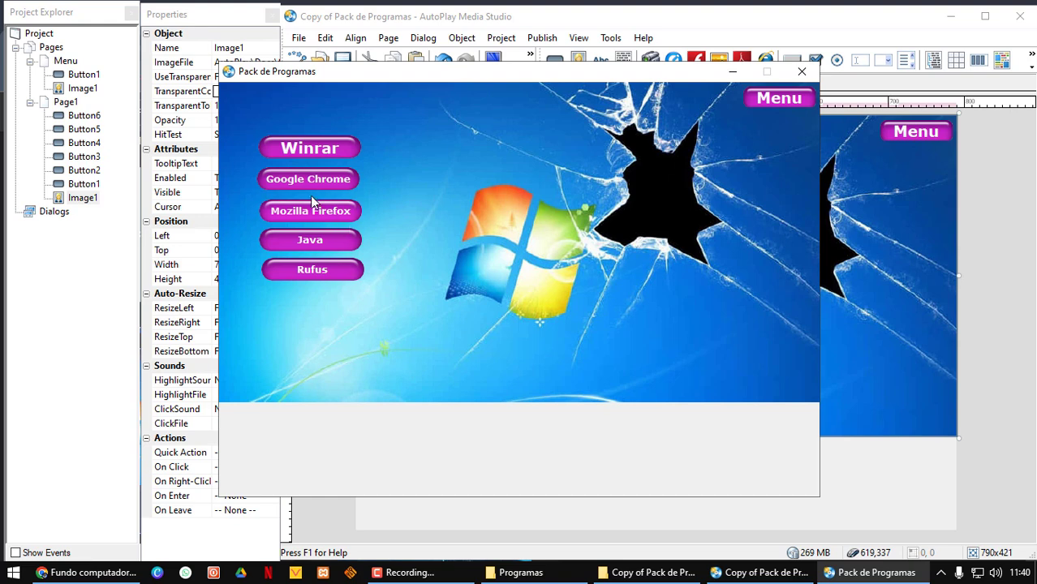
# - Test the Google Chrome button in the preview and cancel the Chrome installation it launches
pyautogui.click(300, 185)
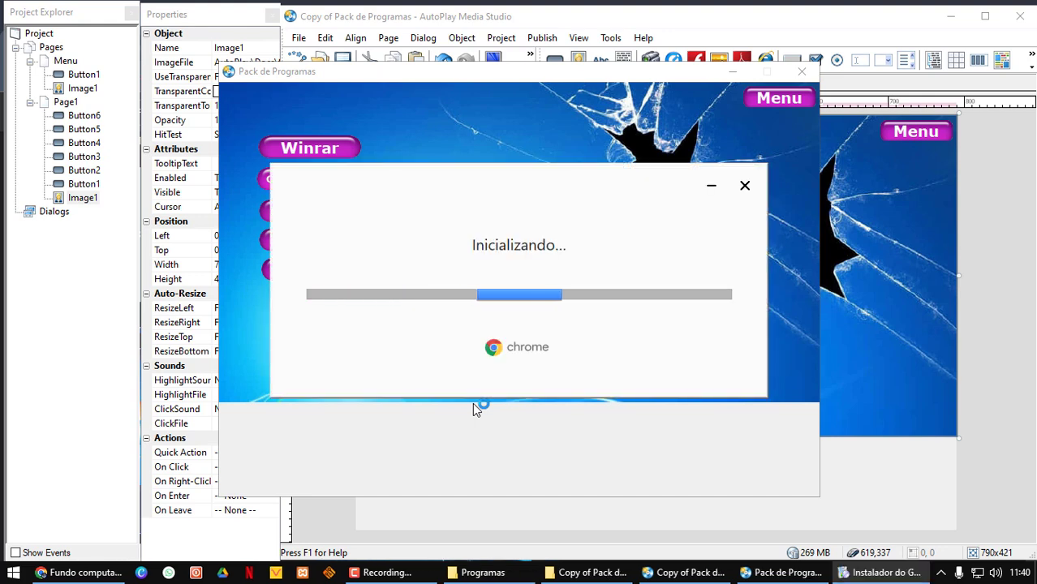
pyautogui.click(743, 187)
pyautogui.click(497, 306)
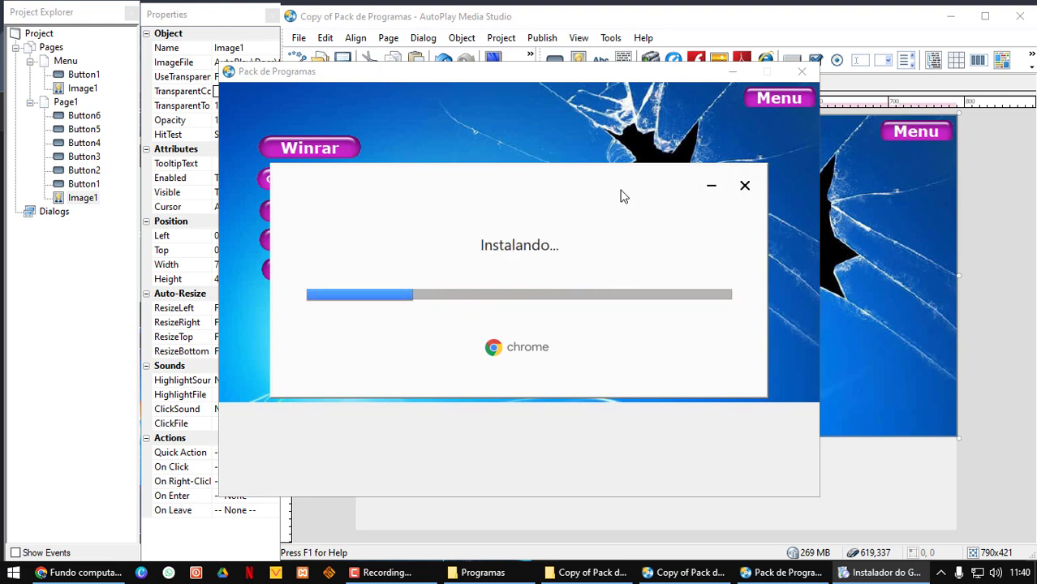
pyautogui.click(745, 186)
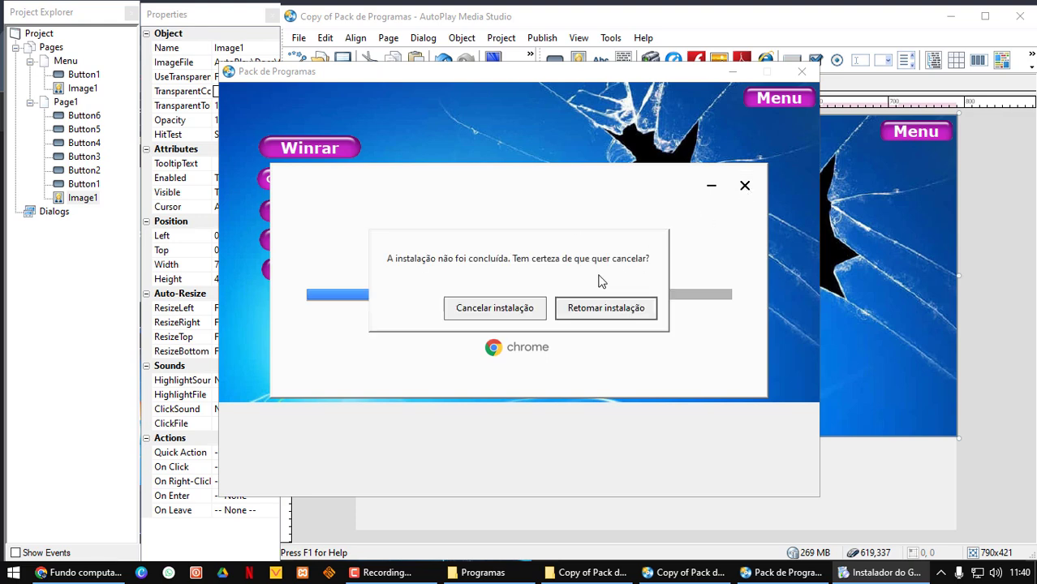
pyautogui.click(484, 313)
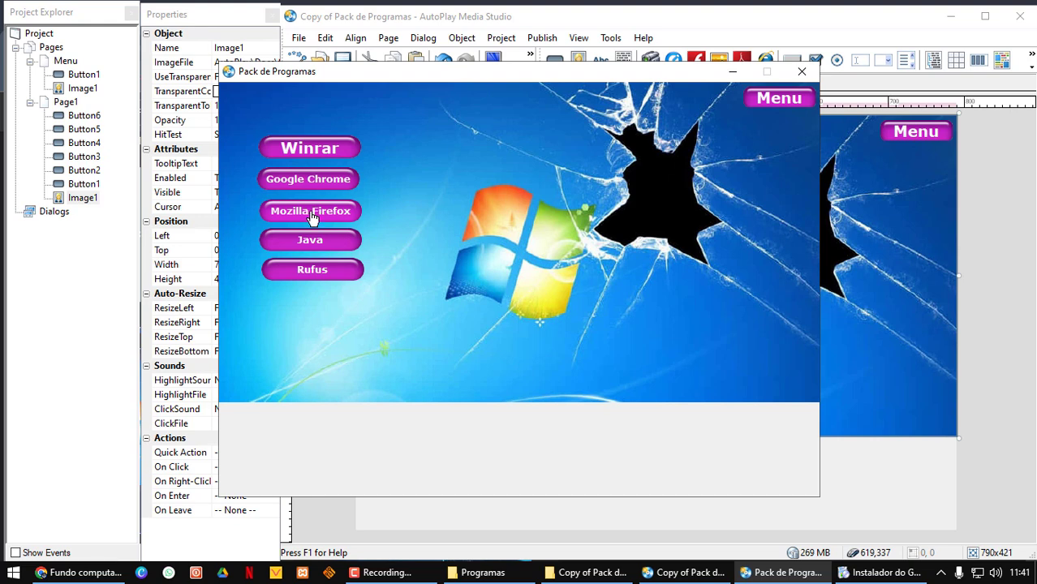
# - Test the Mozilla Firefox button in the preview and cancel the setup extraction it launches
pyautogui.click(313, 214)
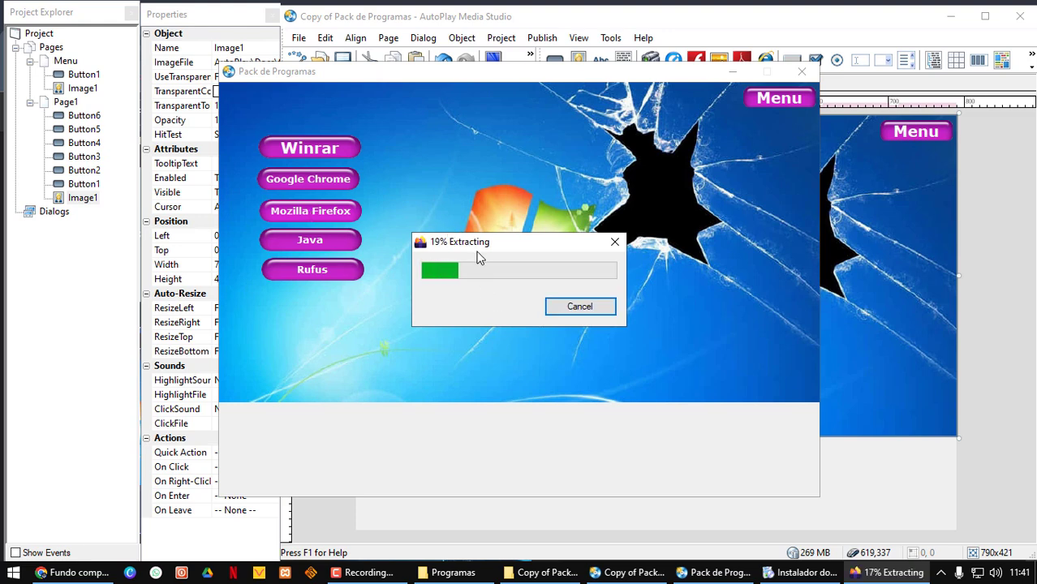
pyautogui.click(576, 306)
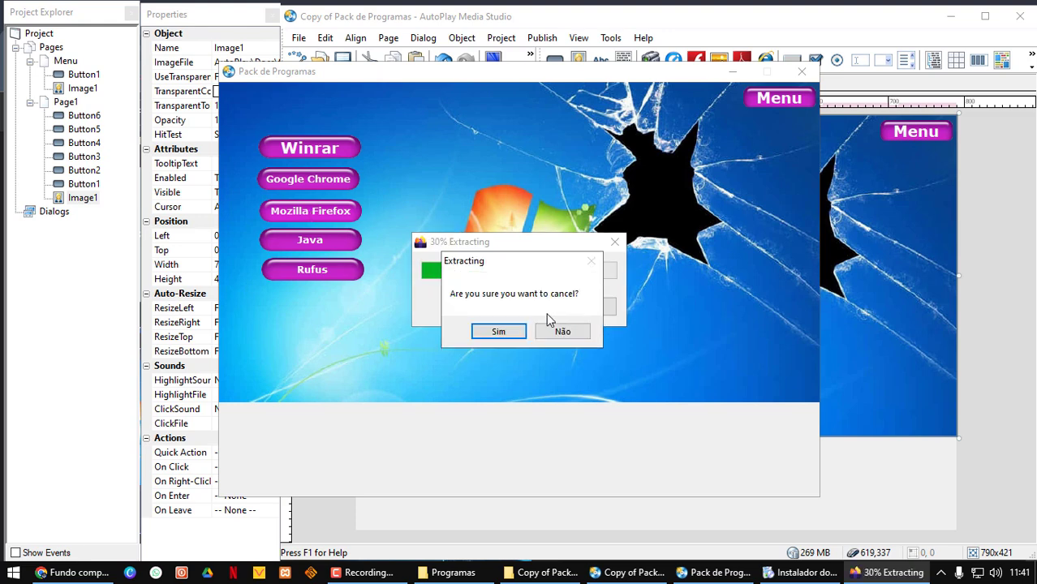
pyautogui.click(495, 328)
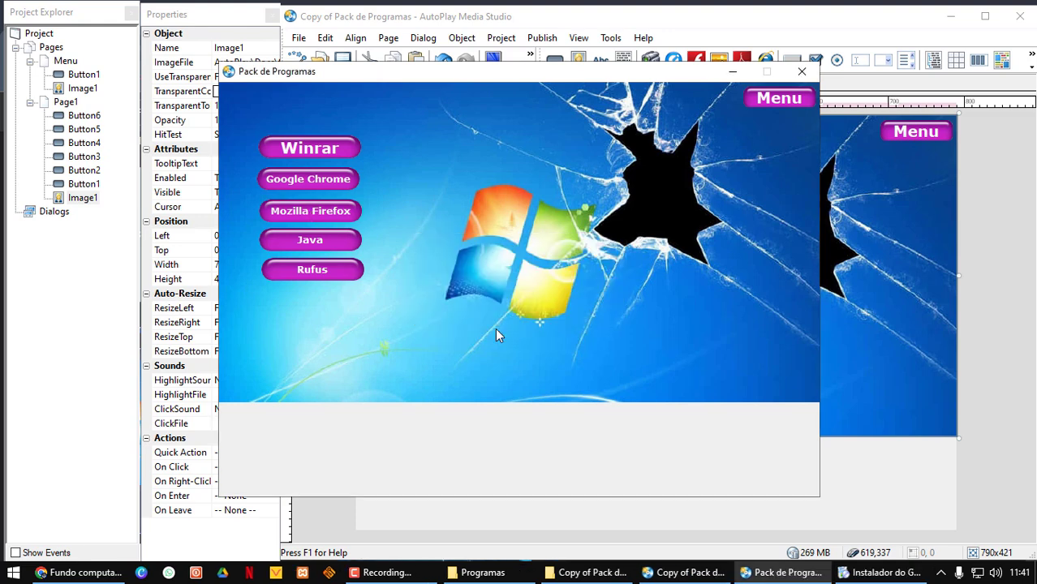
# - Test the Java button in the preview and choose Remover in the Java installer it launches
pyautogui.click(309, 243)
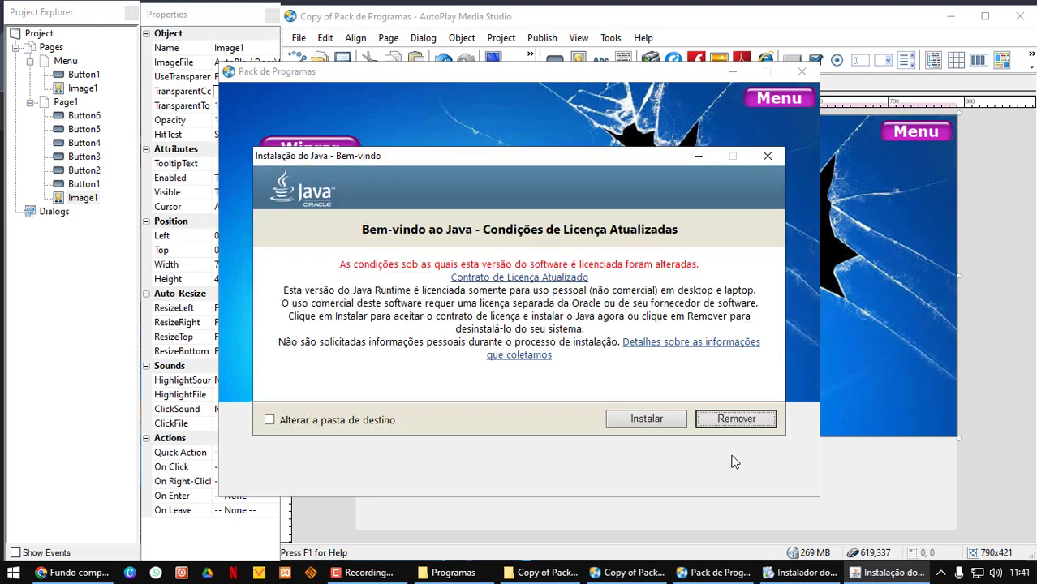
pyautogui.click(740, 422)
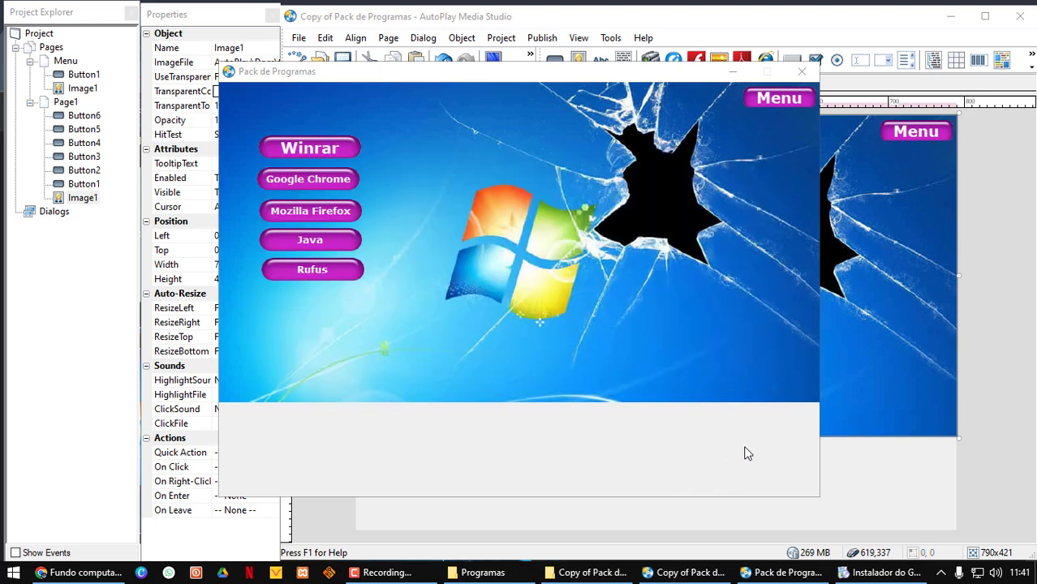
pyautogui.click(735, 419)
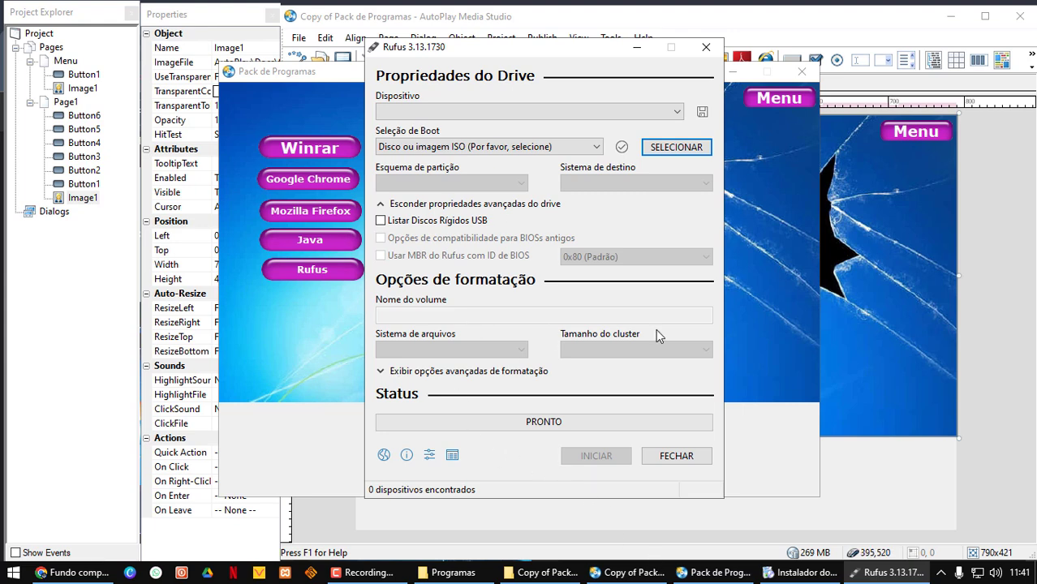
# - Finish testing the Rufus button by closing Rufus, the preview window and the Chrome installer
pyautogui.click(676, 456)
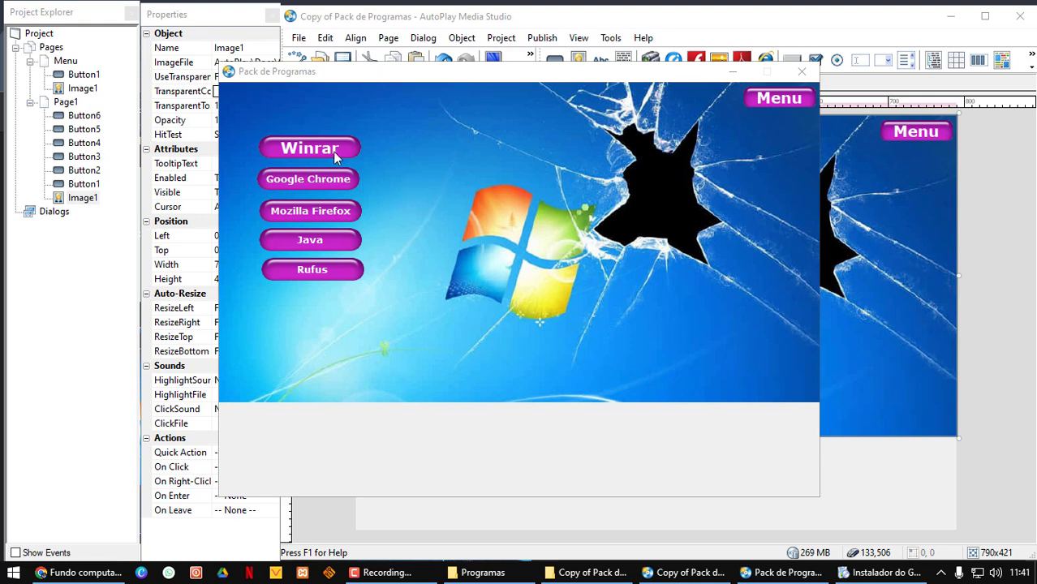
pyautogui.click(428, 208)
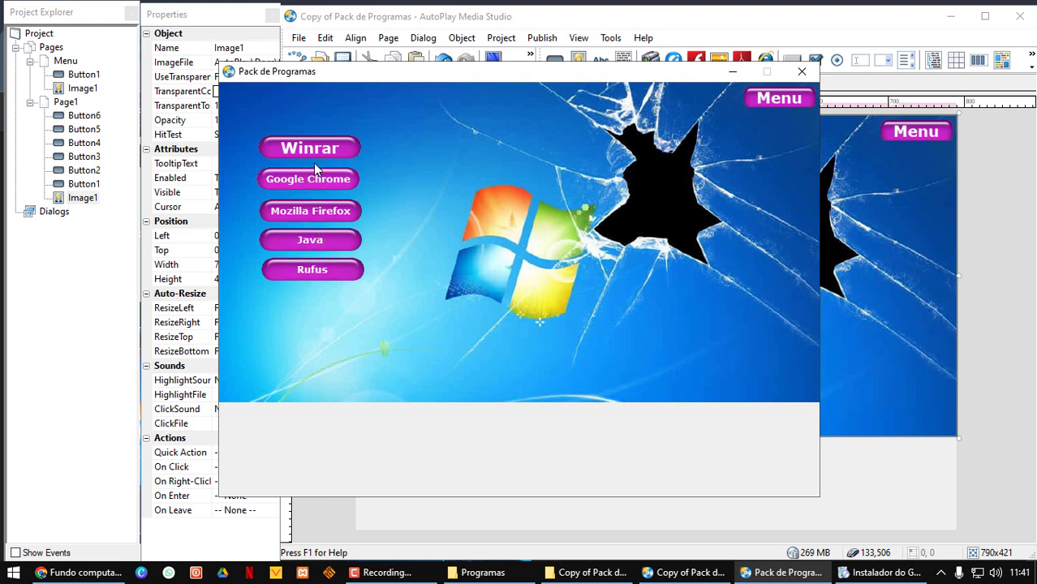
pyautogui.click(802, 72)
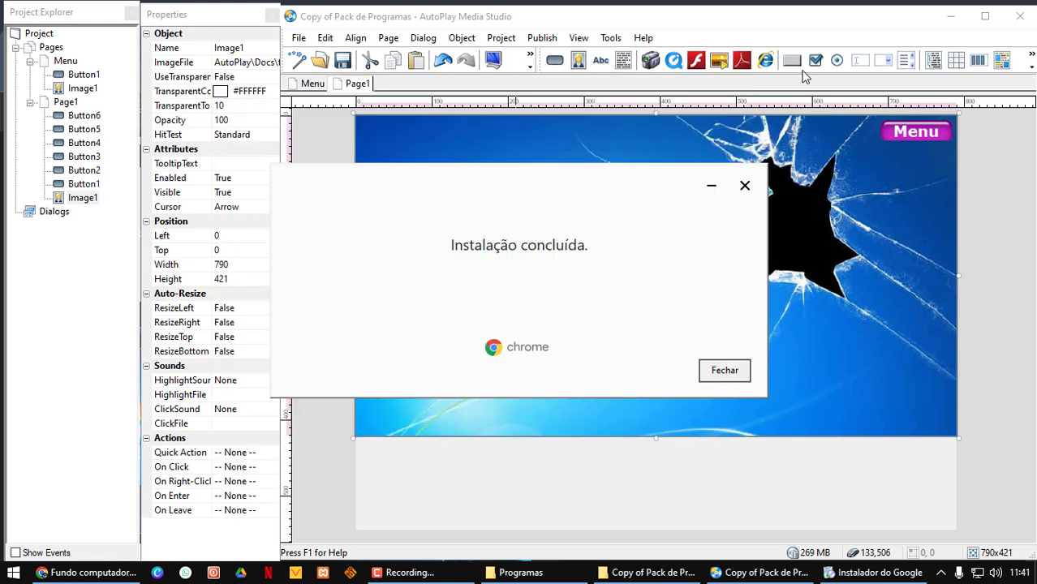
pyautogui.click(725, 371)
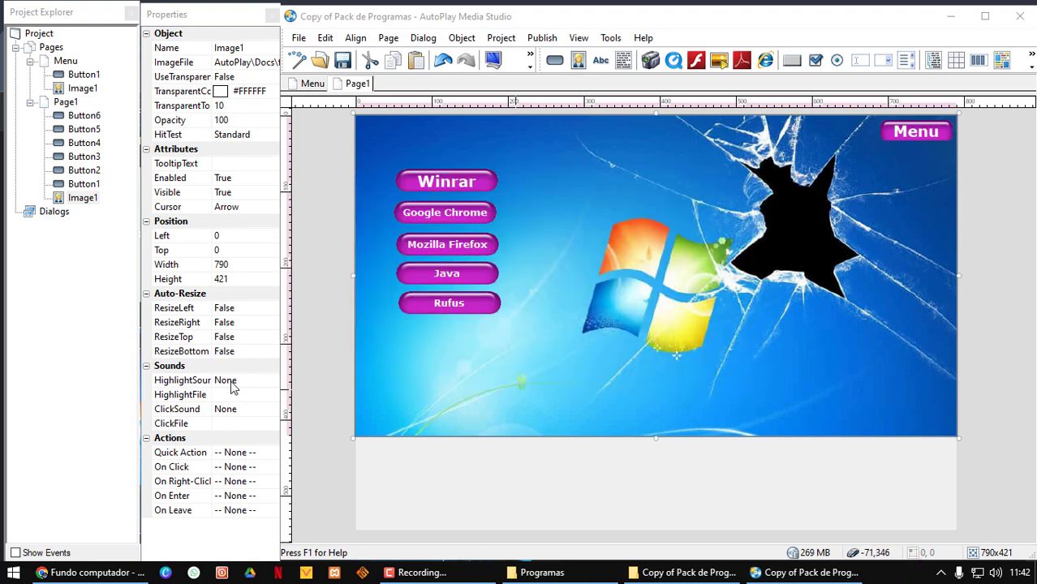
# - Set both the highlight sound and the click sound of the Winrar button on Page1 to None
pyautogui.click(330, 184)
pyautogui.click(412, 189)
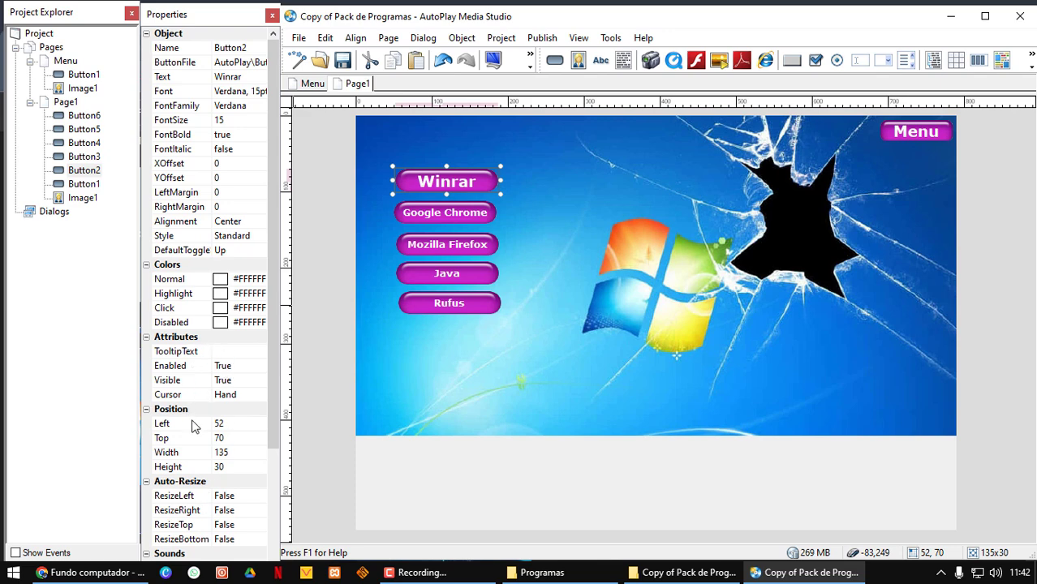
pyautogui.scroll(-3, 199, 427)
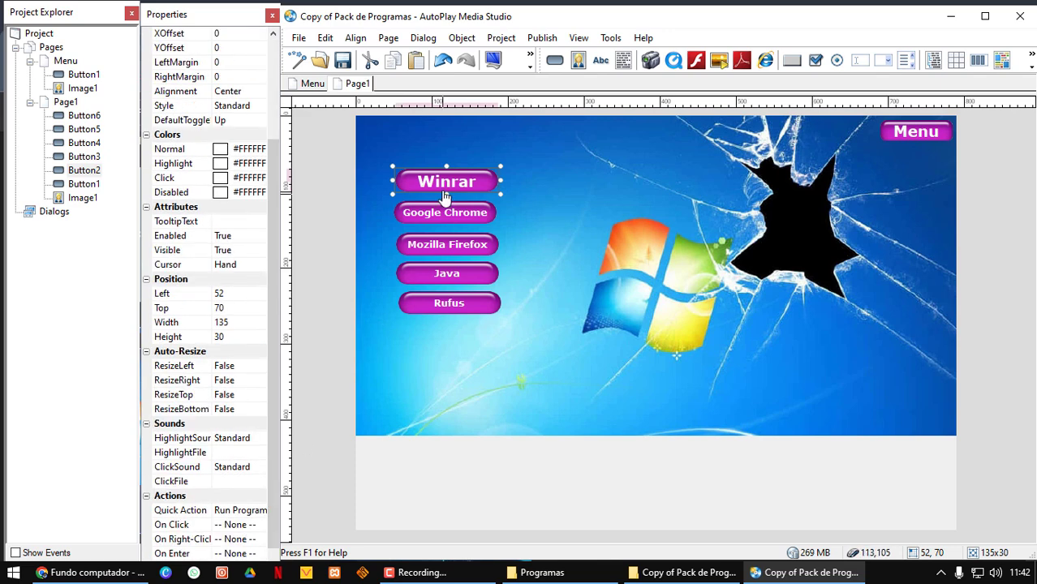
pyautogui.click(250, 439)
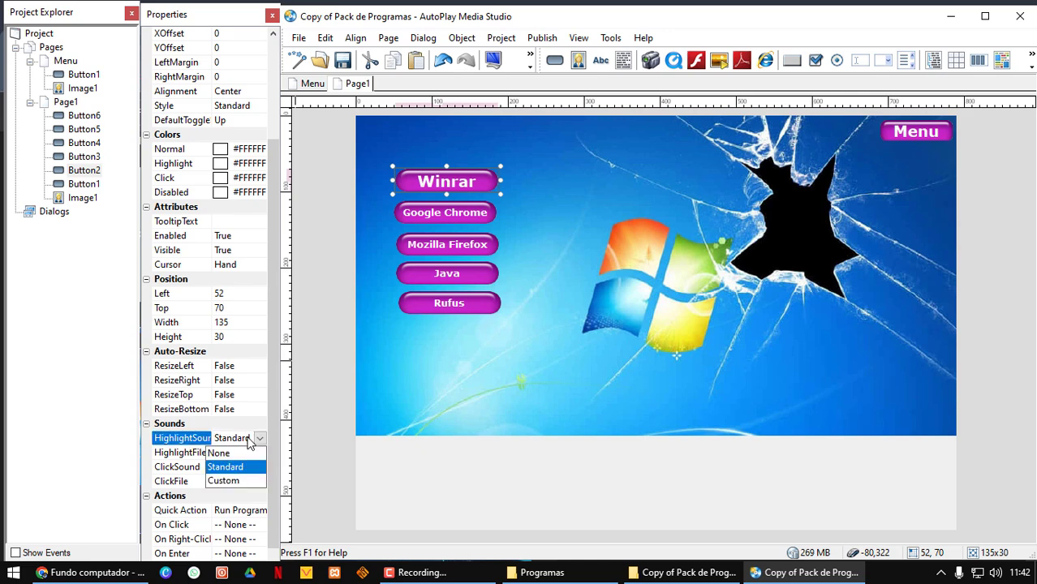
pyautogui.click(227, 454)
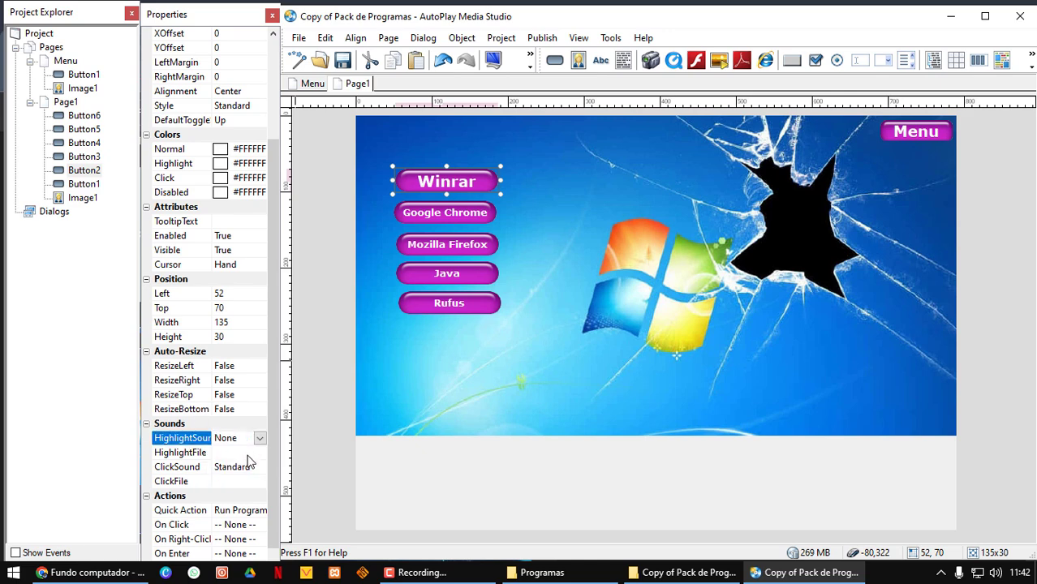
pyautogui.click(252, 467)
pyautogui.click(233, 486)
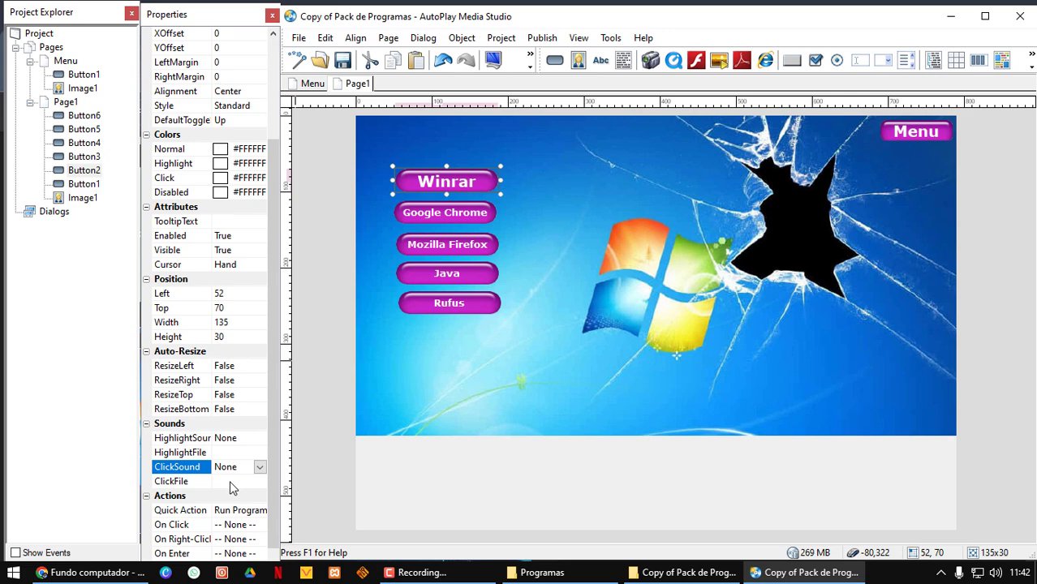
# - Set both the highlight sound and the click sound of the Google Chrome button to None
pyautogui.click(421, 214)
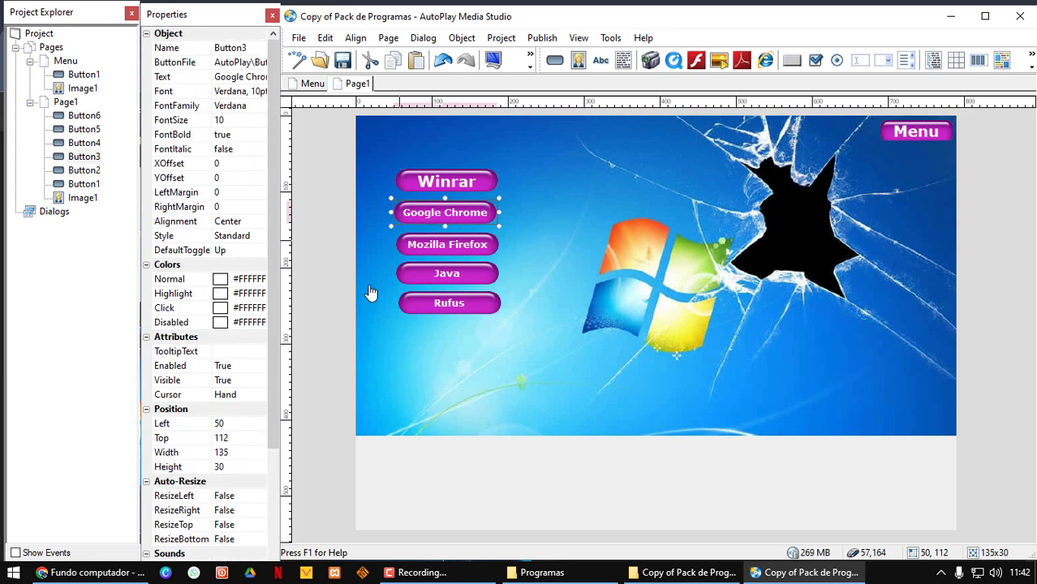
pyautogui.scroll(-2, 237, 474)
pyautogui.click(236, 482)
pyautogui.click(236, 484)
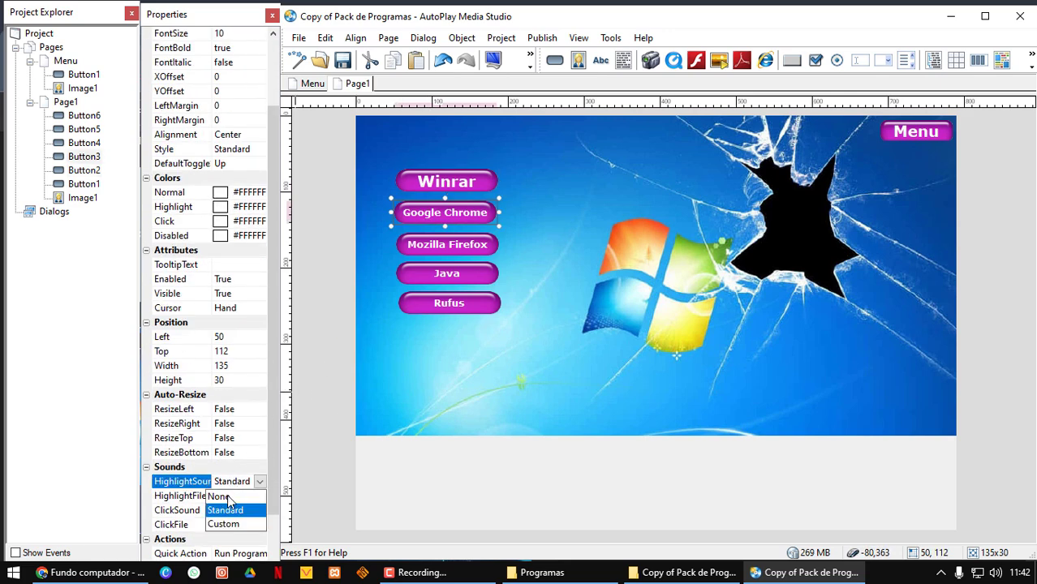
pyautogui.click(229, 496)
pyautogui.click(231, 509)
pyautogui.click(231, 510)
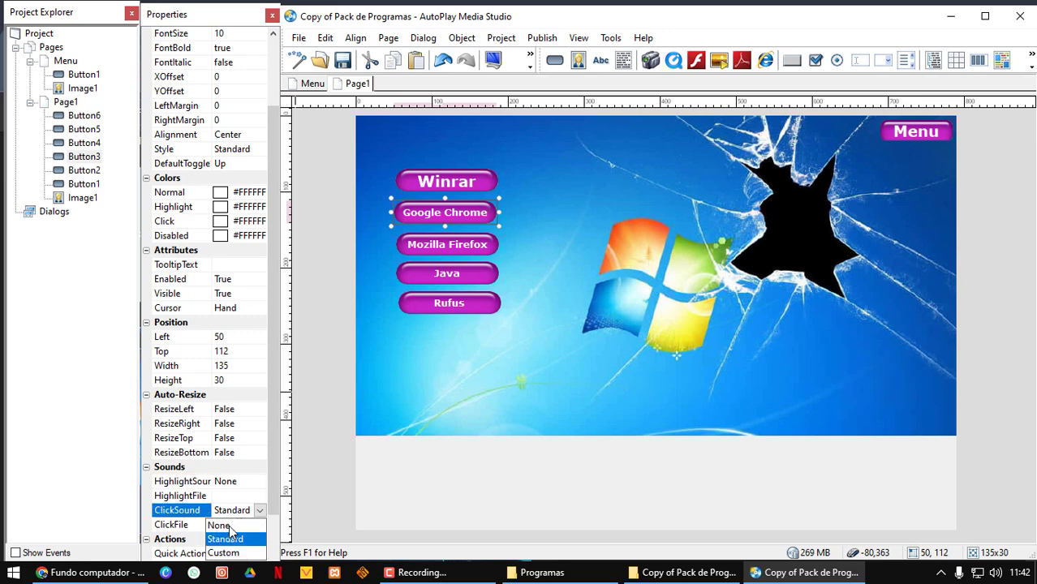
pyautogui.click(228, 527)
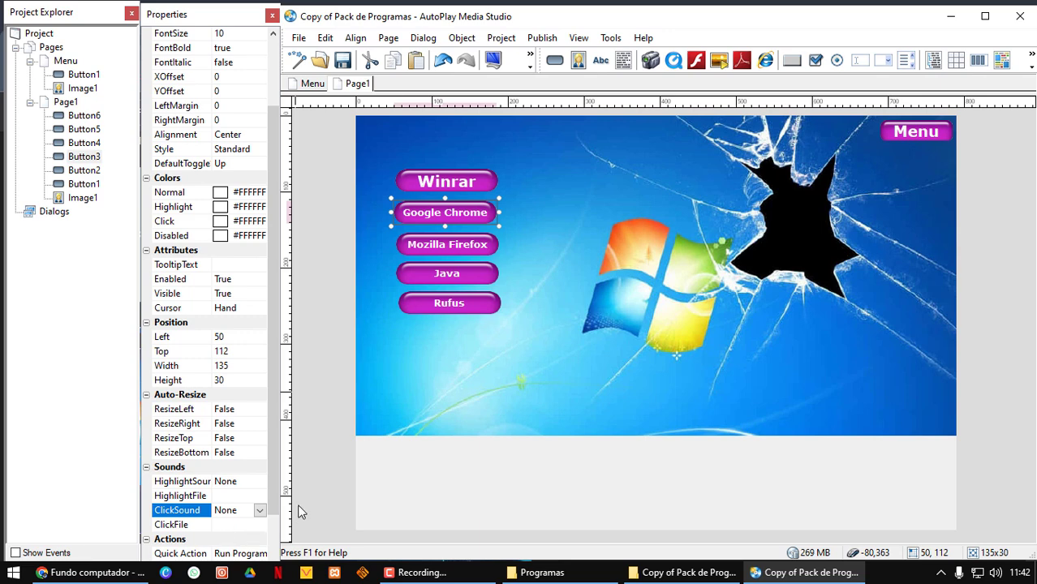
# - Set both the highlight sound and the click sound of the Mozilla Firefox button to None
pyautogui.click(425, 250)
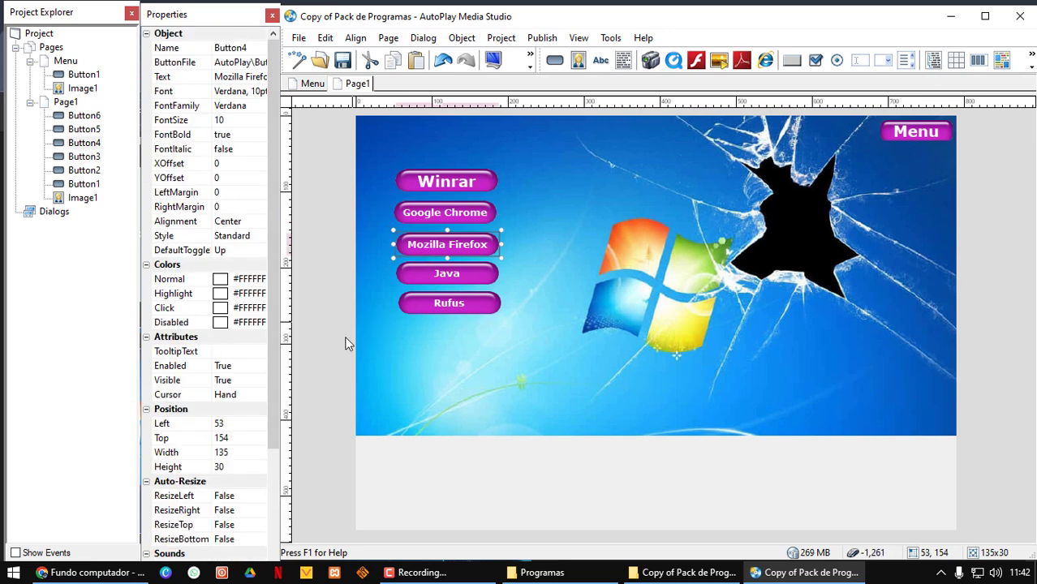
pyautogui.click(270, 471)
pyautogui.click(235, 486)
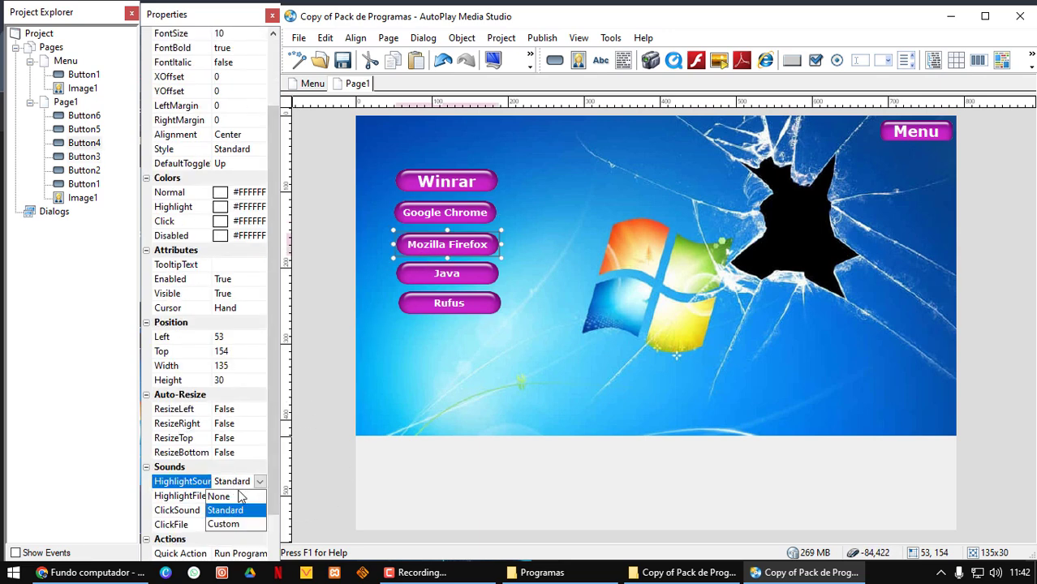
pyautogui.click(232, 495)
pyautogui.click(241, 510)
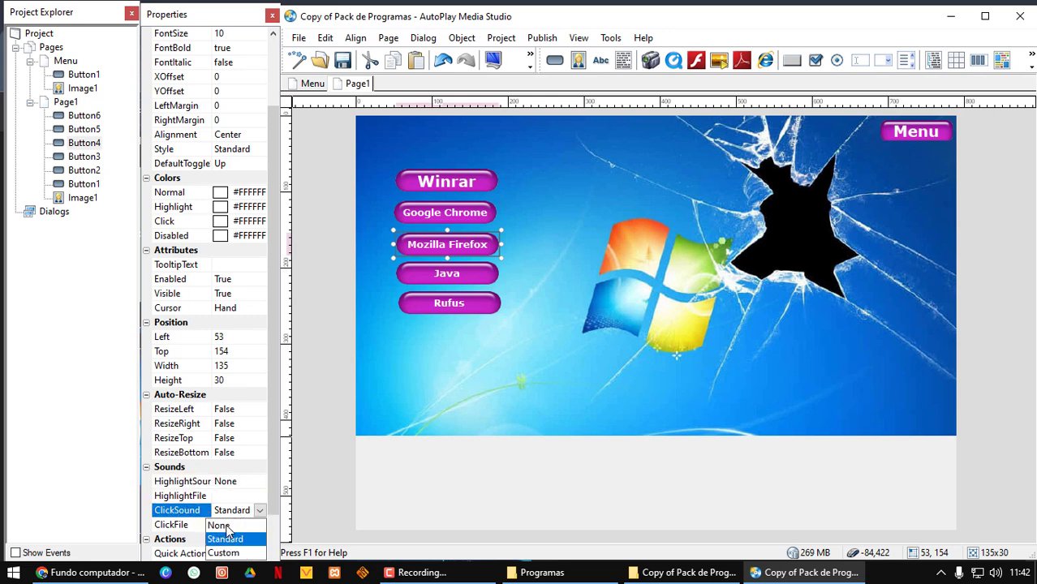
pyautogui.click(231, 525)
# - Set both the highlight sound and the click sound of the Java button to None
pyautogui.click(430, 276)
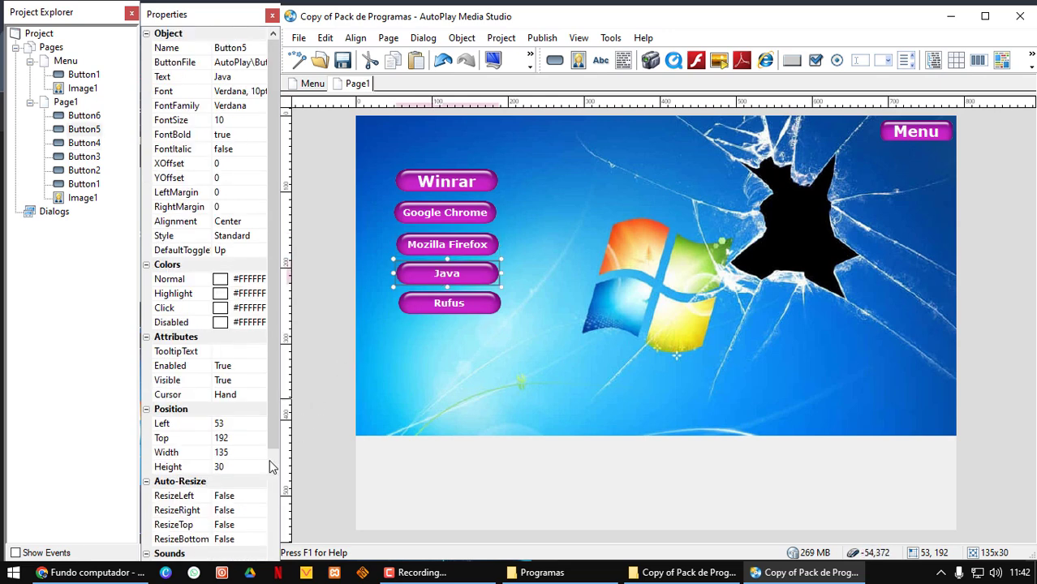
pyautogui.scroll(-3, 235, 503)
pyautogui.click(232, 483)
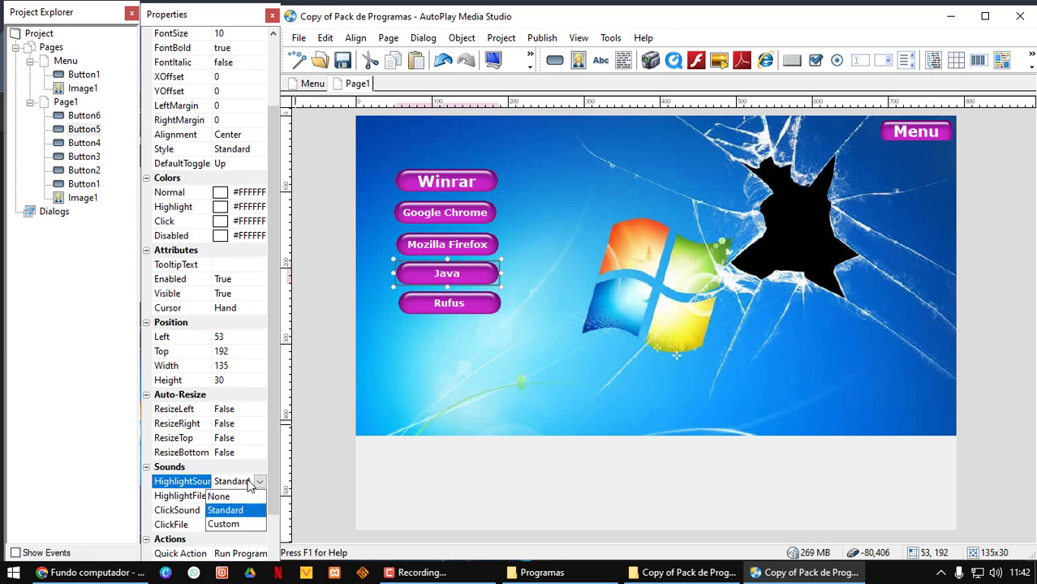
pyautogui.click(229, 495)
pyautogui.click(231, 510)
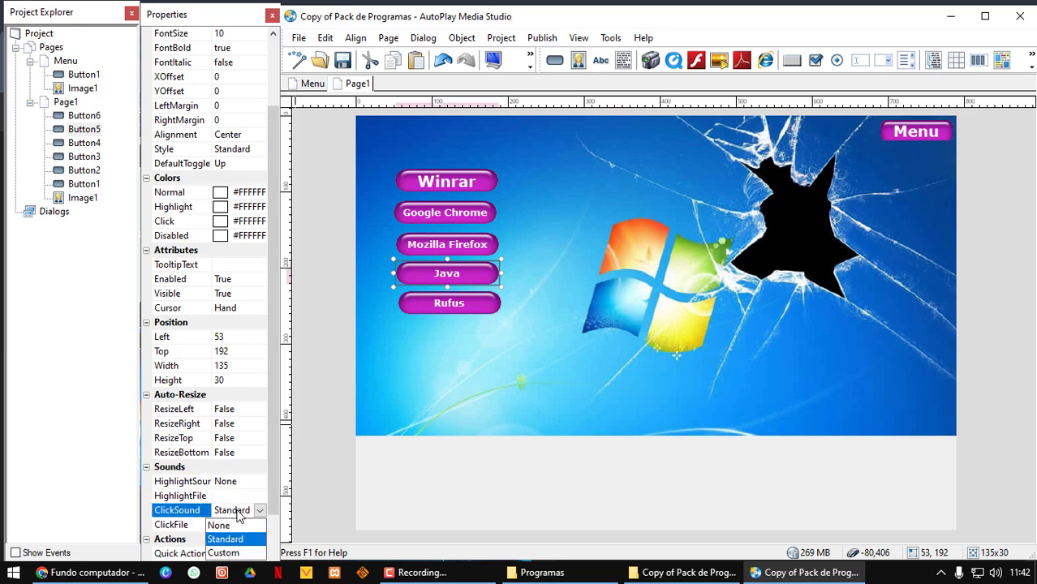
pyautogui.click(230, 524)
# - Set both the highlight sound and the click sound of the Rufus button to None
pyautogui.click(438, 301)
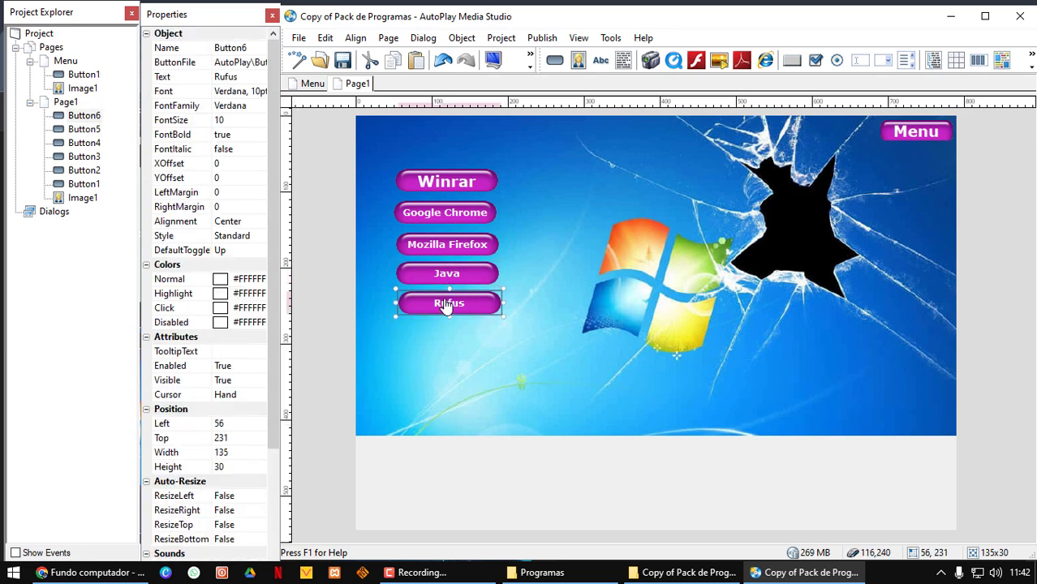
pyautogui.scroll(-2, 237, 469)
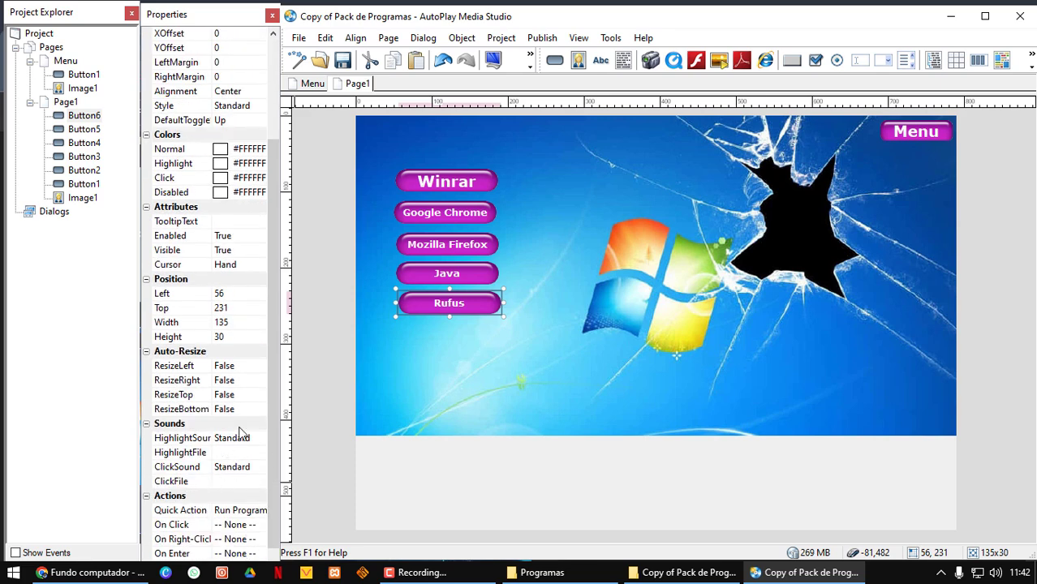
pyautogui.click(246, 440)
pyautogui.click(227, 453)
pyautogui.click(231, 467)
pyautogui.click(223, 482)
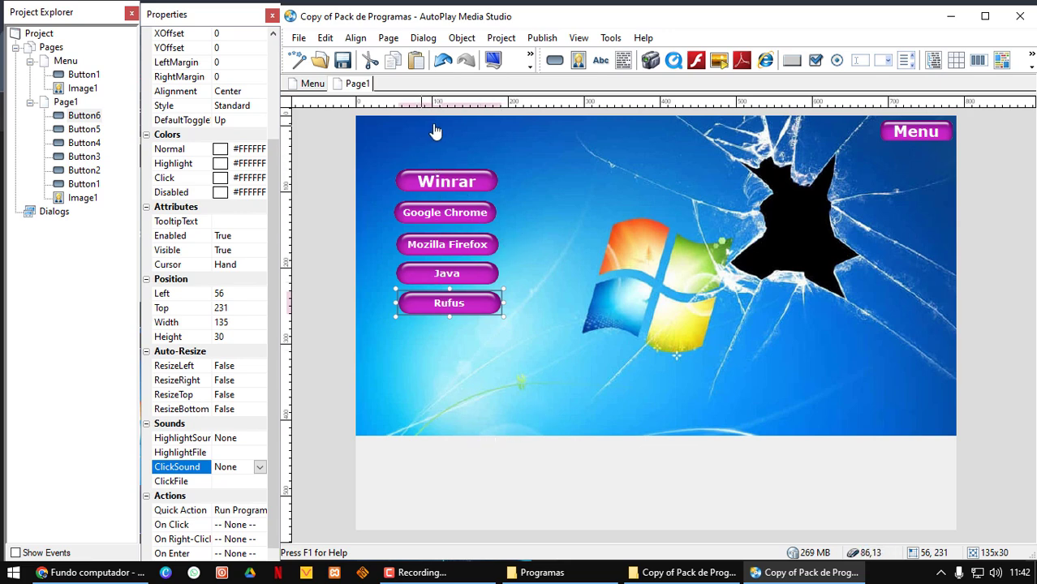
# - Preview the project, test the Próximo and Menu buttons between the two pages, and close the preview
pyautogui.click(491, 62)
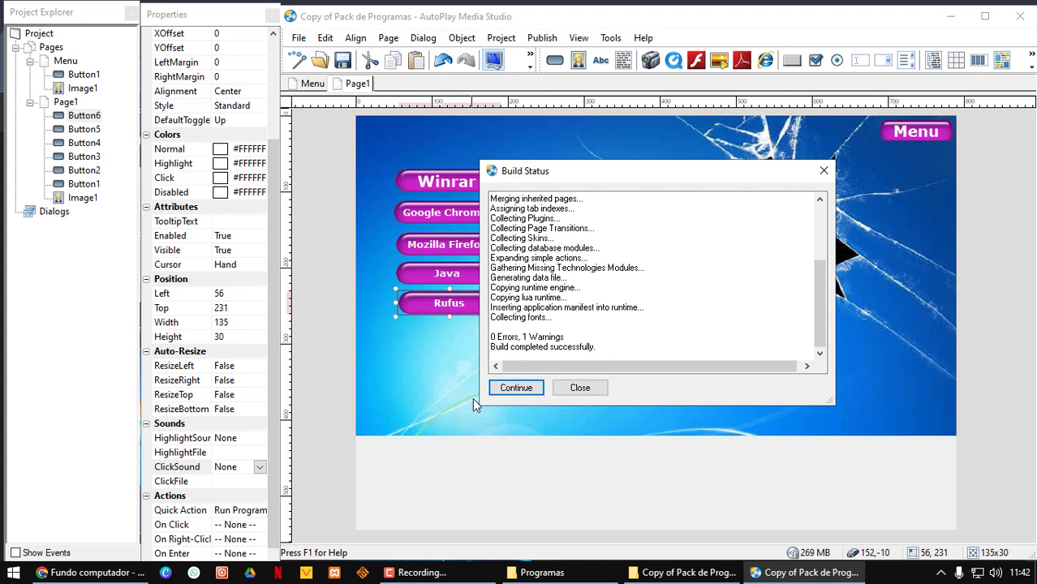
pyautogui.click(523, 387)
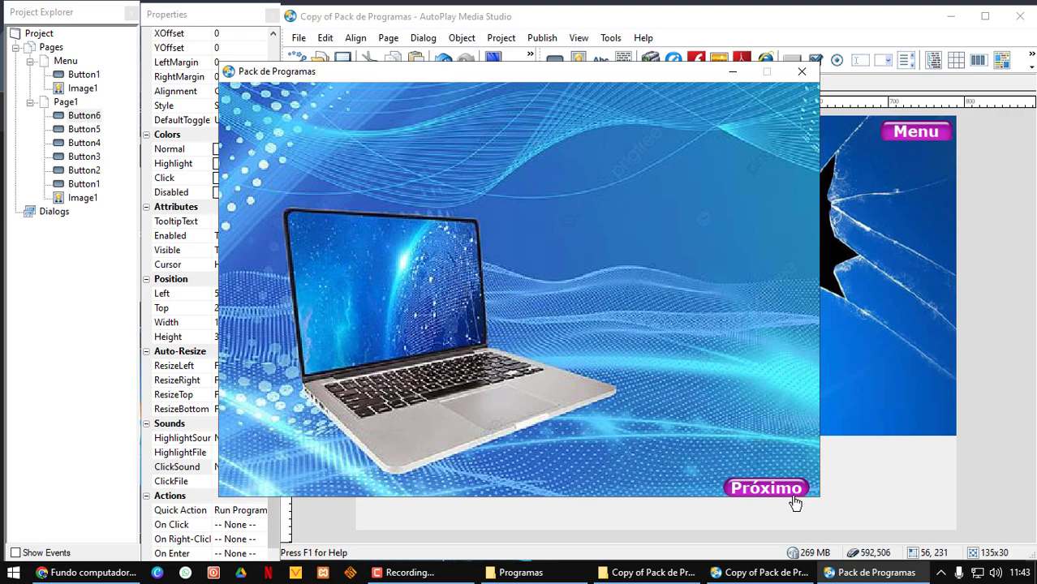
pyautogui.click(793, 497)
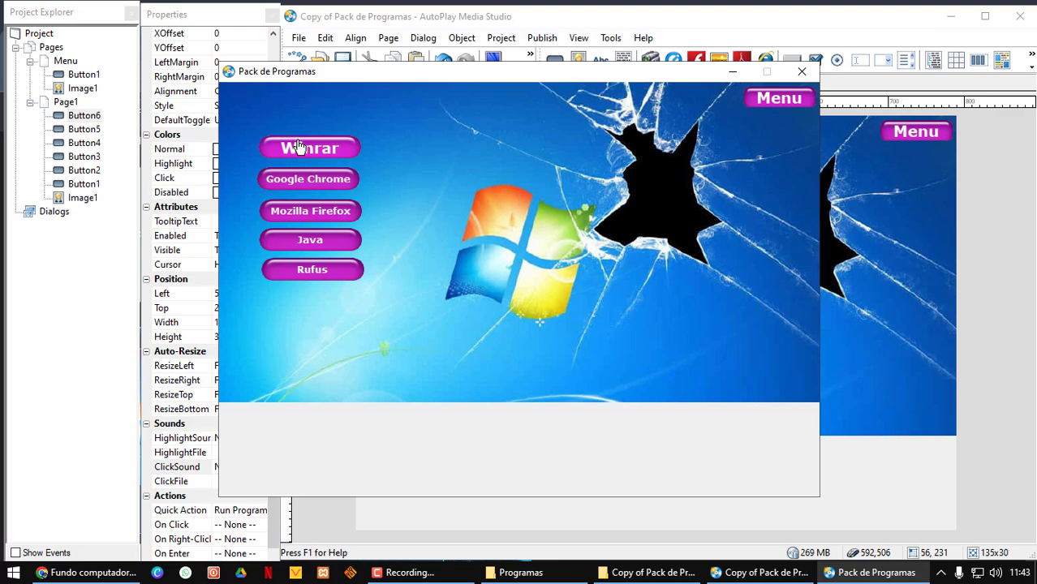
pyautogui.click(776, 100)
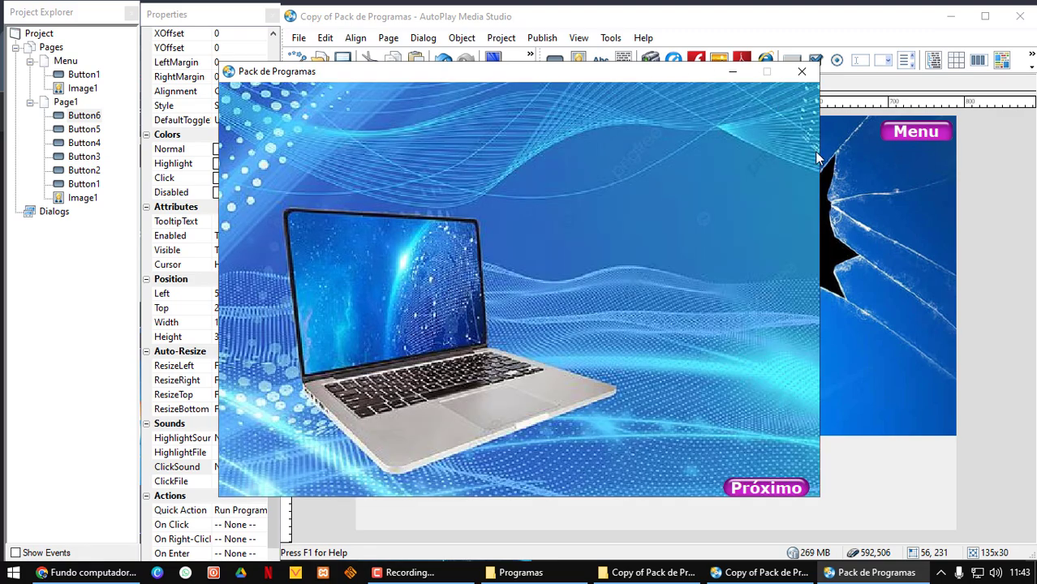
pyautogui.click(766, 487)
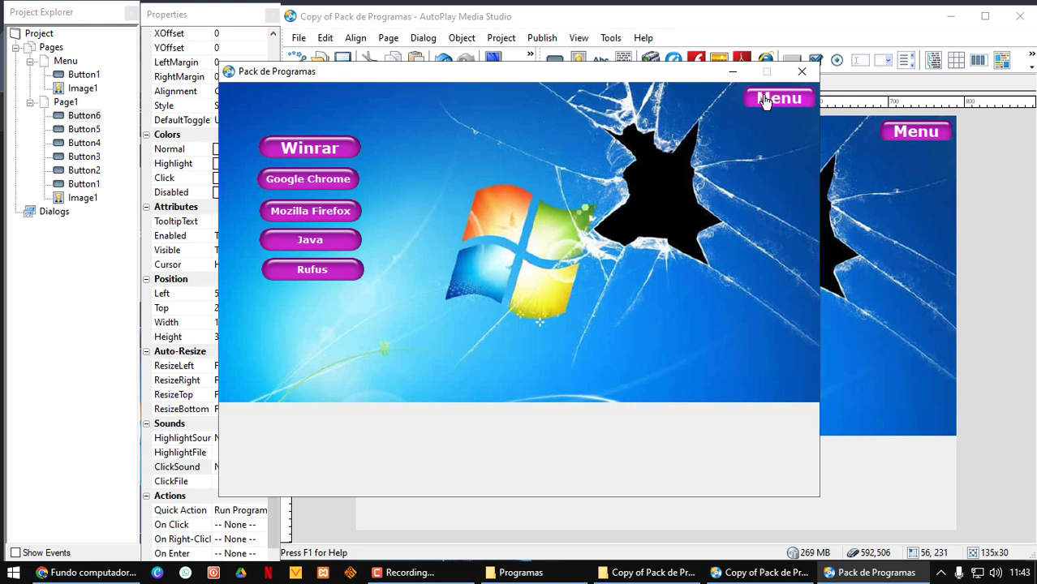
pyautogui.click(798, 73)
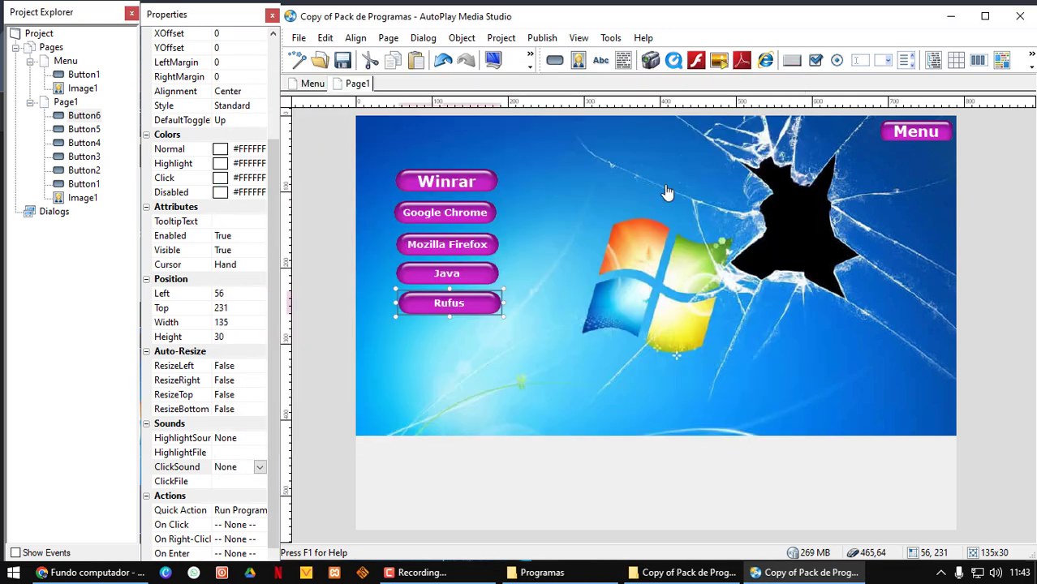
# - Set both the highlight sound and the click sound of the Menu button on Page1 to None
pyautogui.click(821, 166)
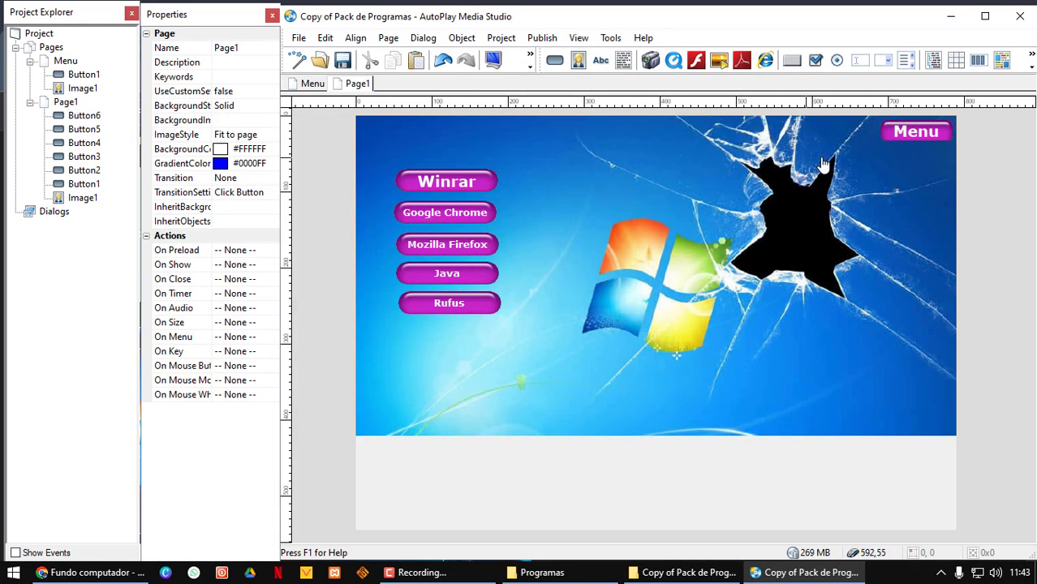
pyautogui.click(893, 131)
pyautogui.scroll(-2, 231, 325)
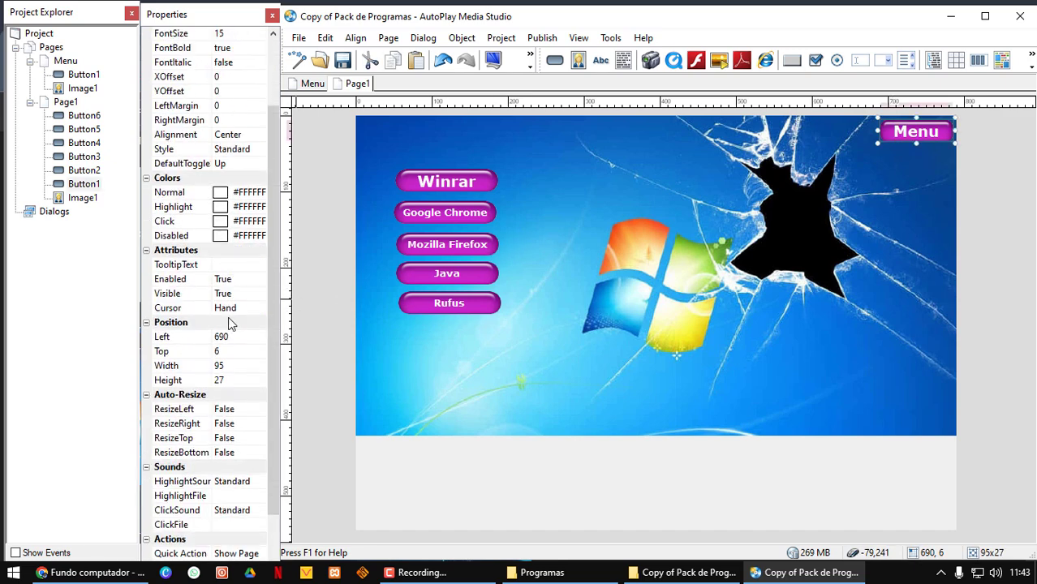
pyautogui.click(211, 481)
pyautogui.click(221, 483)
pyautogui.click(221, 496)
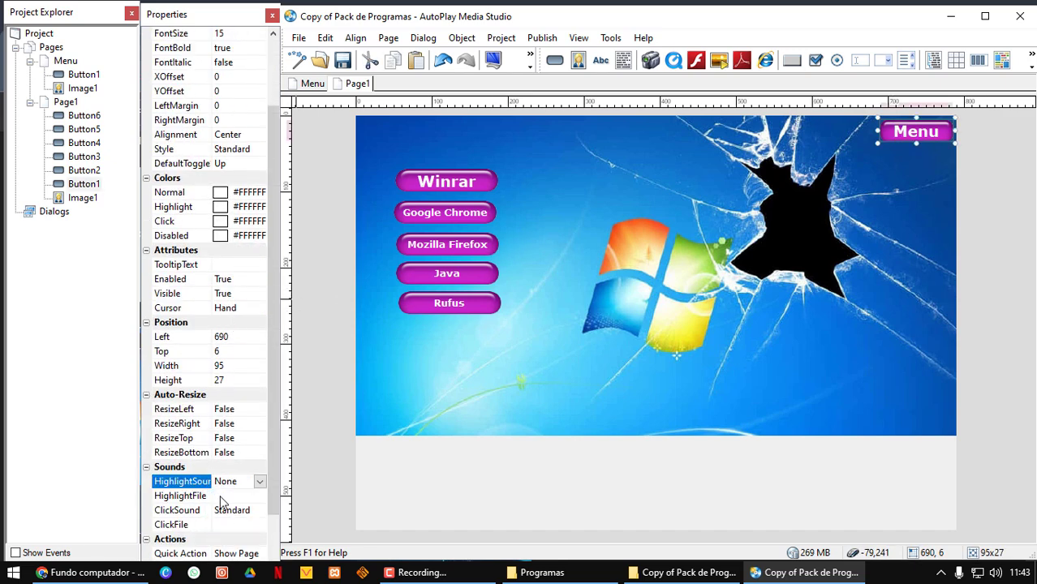
pyautogui.click(225, 511)
pyautogui.click(227, 525)
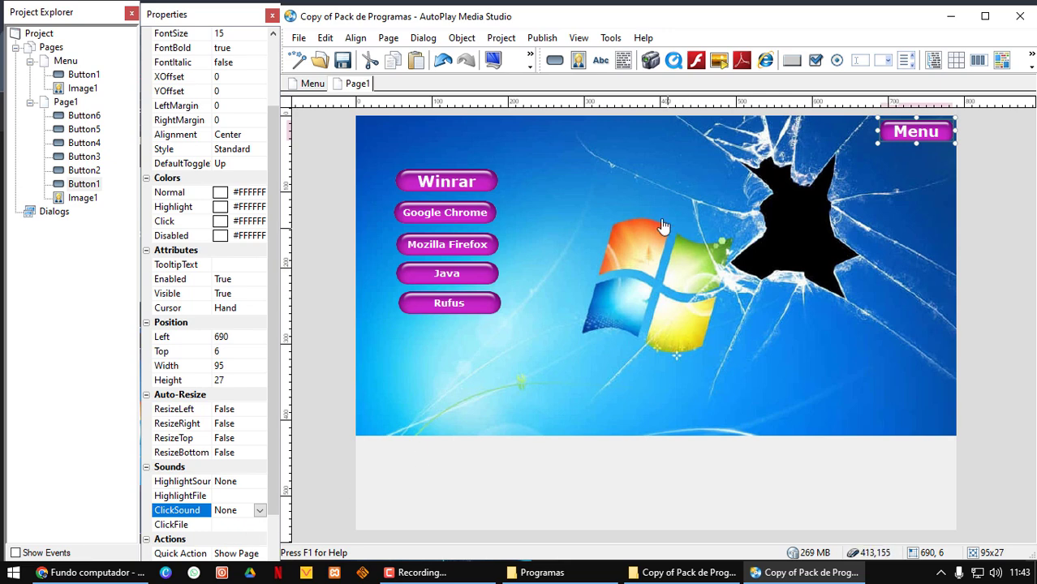
# - Preview the project again, go through Próximo to the program buttons page, and close the preview
pyautogui.click(493, 60)
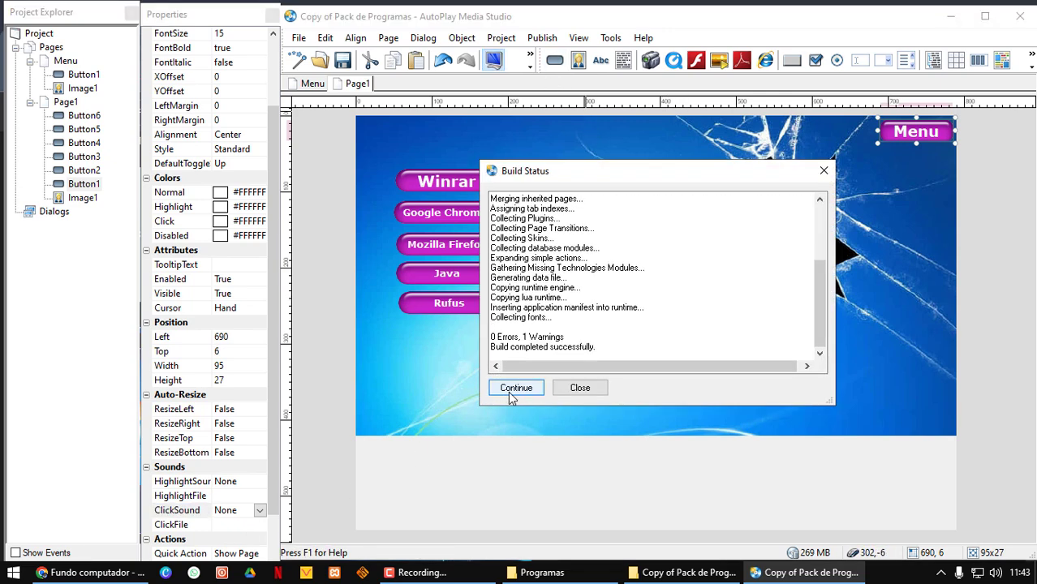
pyautogui.click(515, 388)
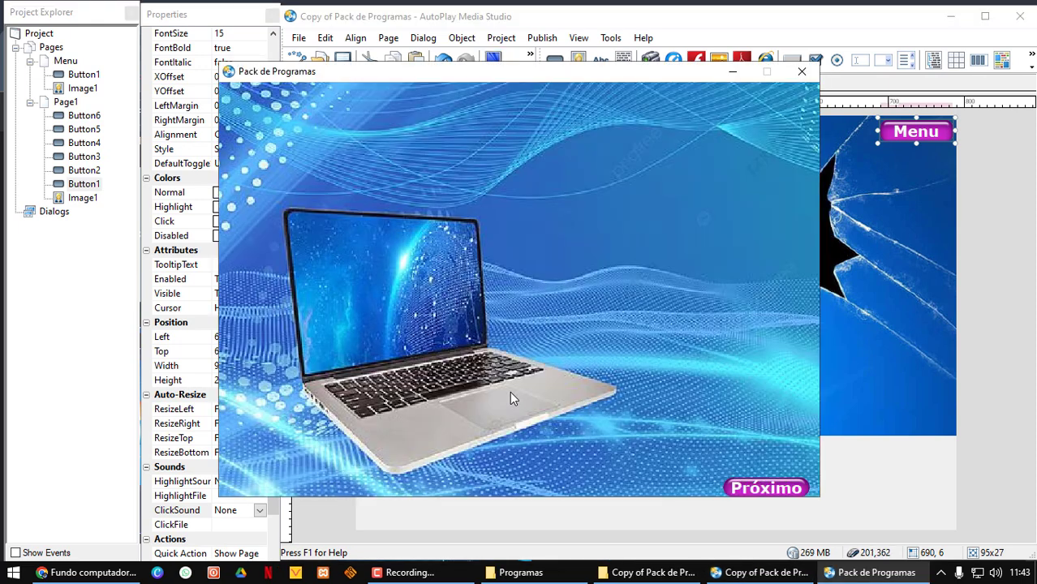
pyautogui.click(757, 489)
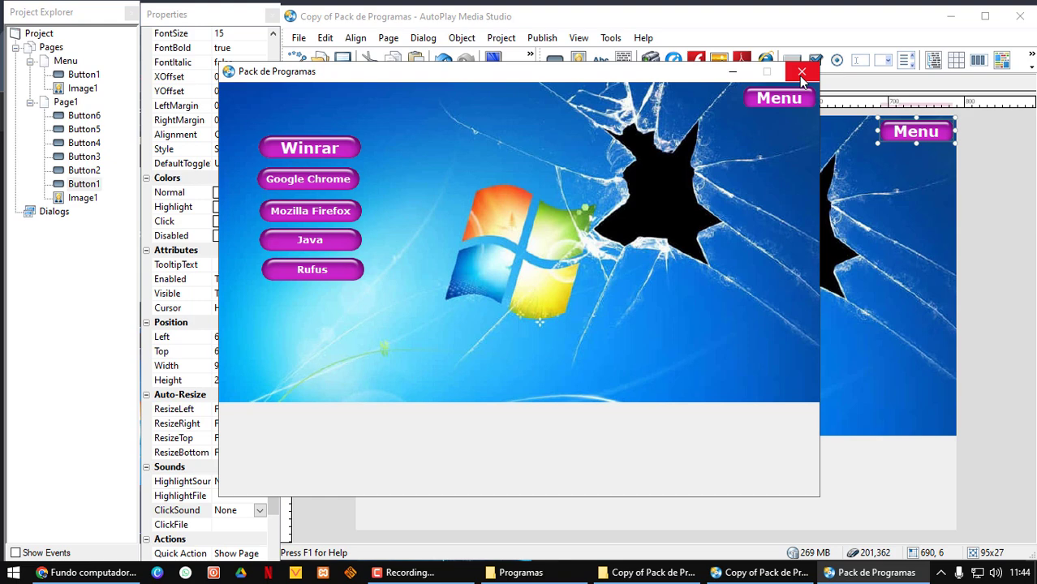
pyautogui.click(802, 73)
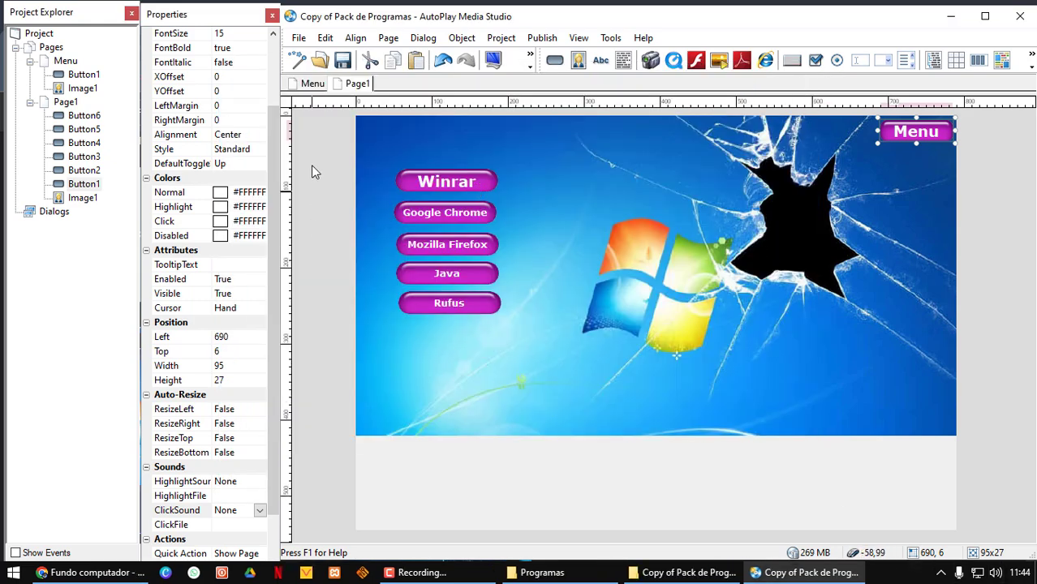
# - Save the project under the new name Copy of Copy of Pack de Programas and close AutoPlay Media Studio
pyautogui.click(298, 37)
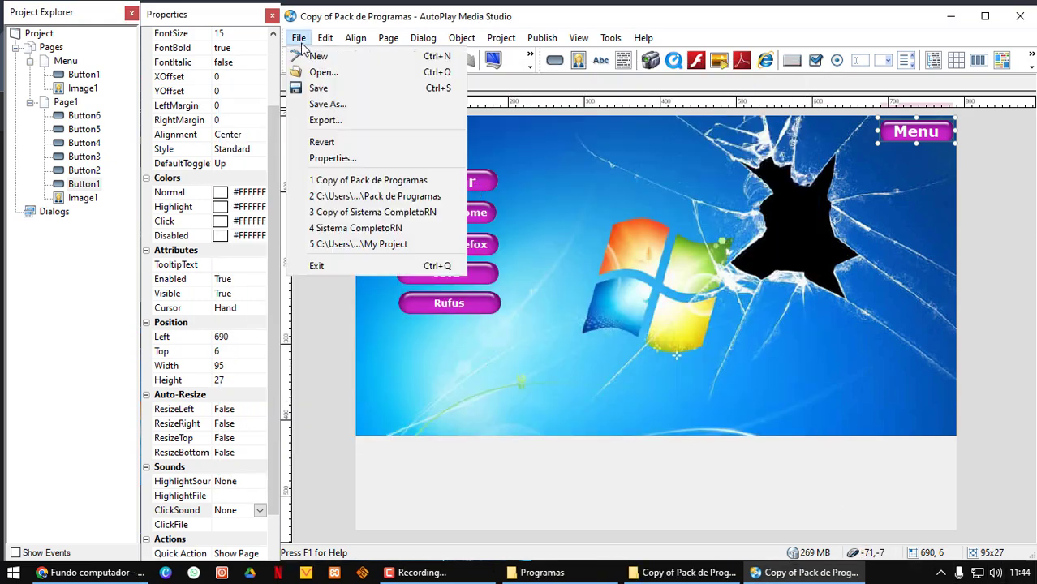
pyautogui.click(327, 105)
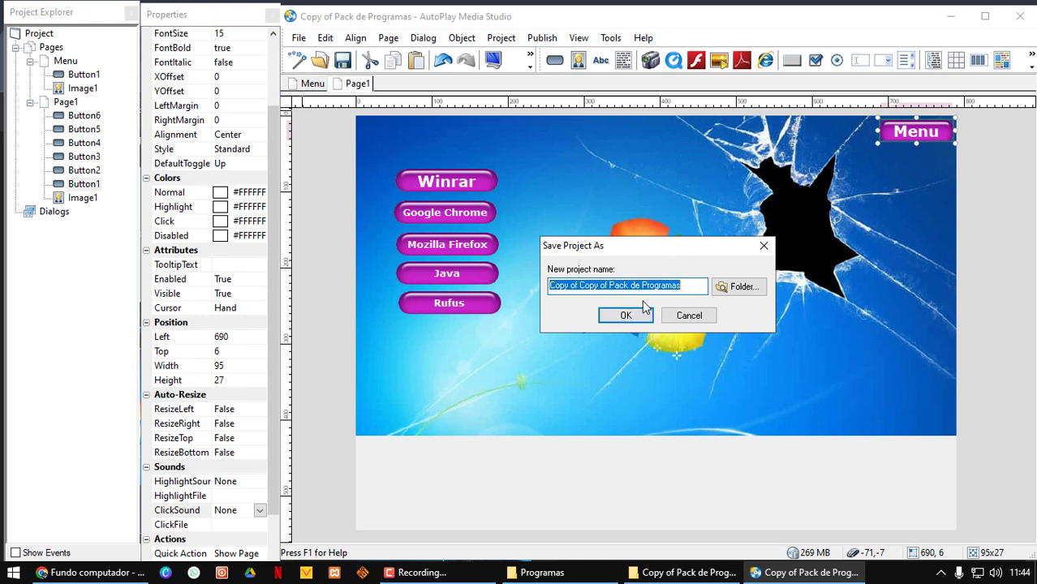
pyautogui.click(626, 315)
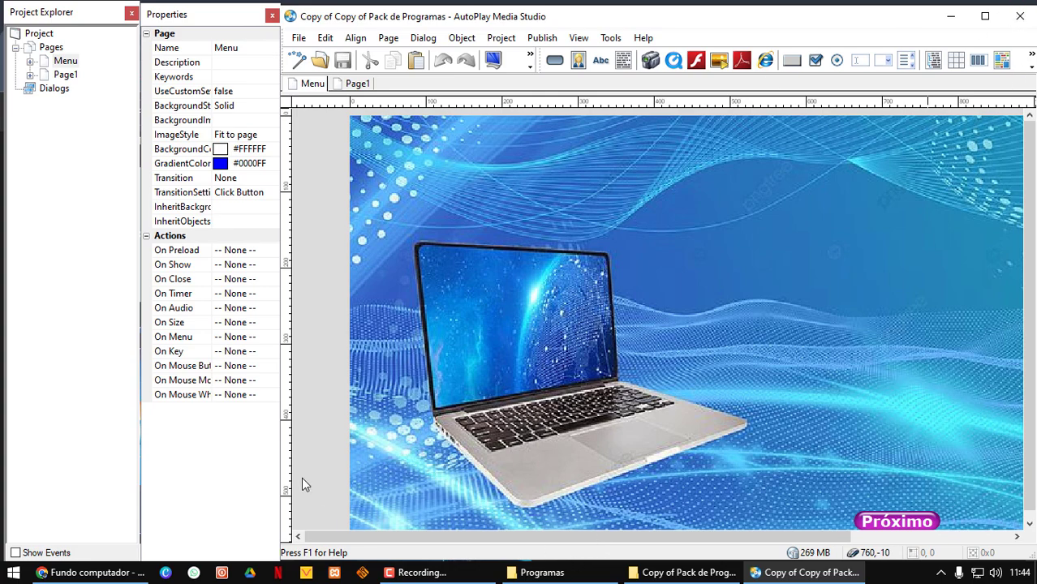
pyautogui.hotkey('alt', 'F4')
pyautogui.click(951, 19)
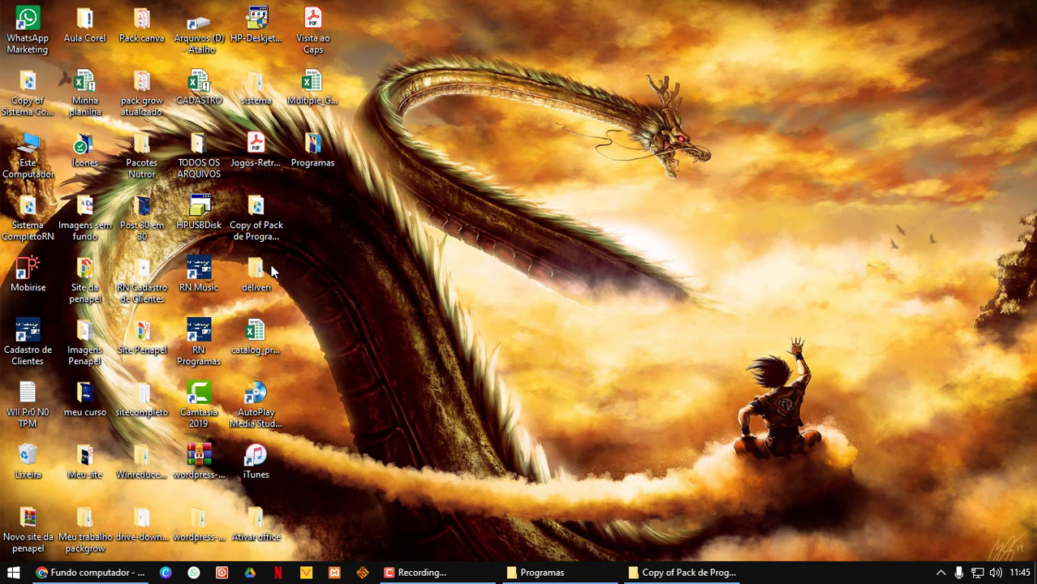
# - Inspect the CD_Root, AutoPlay and Docs folders inside the desktop's Copy of Pack de Programas folder, then minimize the window
pyautogui.doubleClick(261, 213)
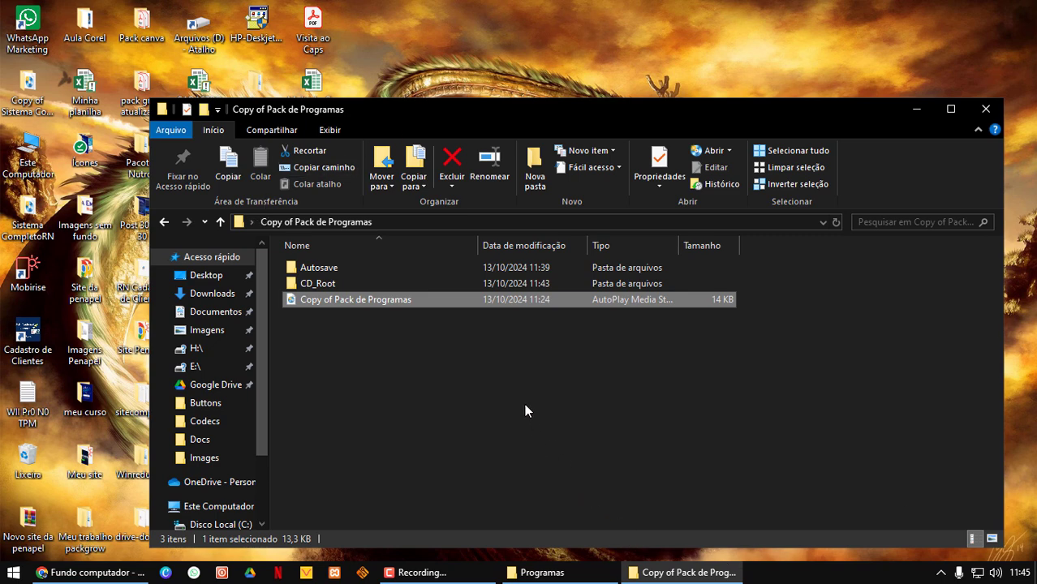
pyautogui.doubleClick(309, 284)
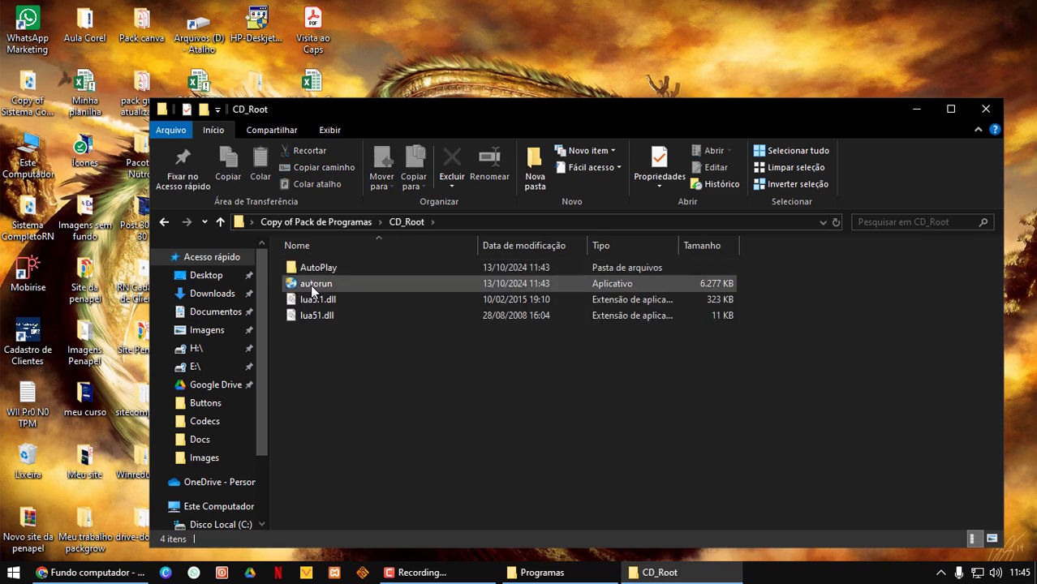
pyautogui.doubleClick(321, 270)
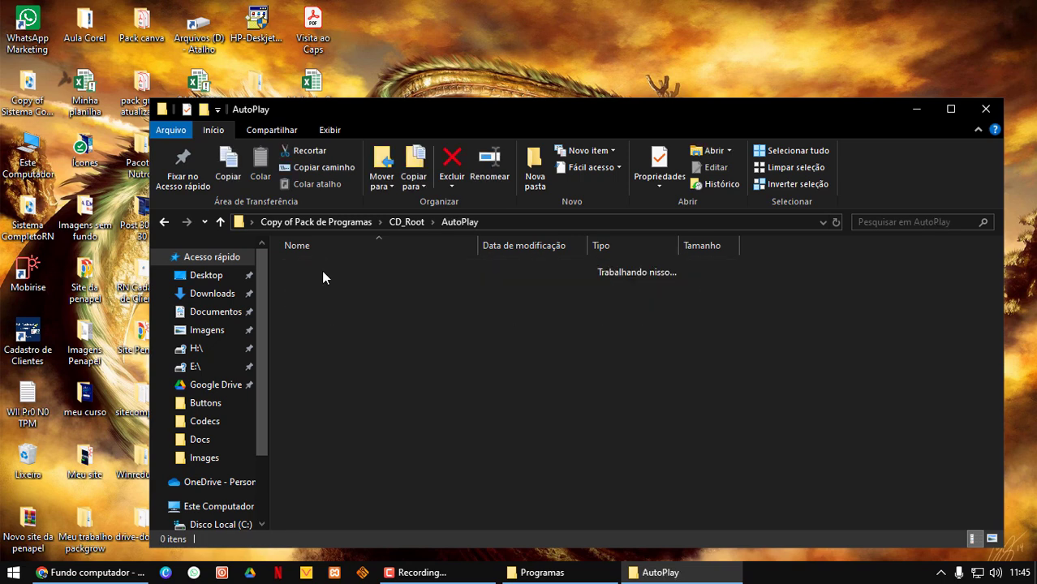
pyautogui.click(315, 302)
pyautogui.doubleClick(315, 302)
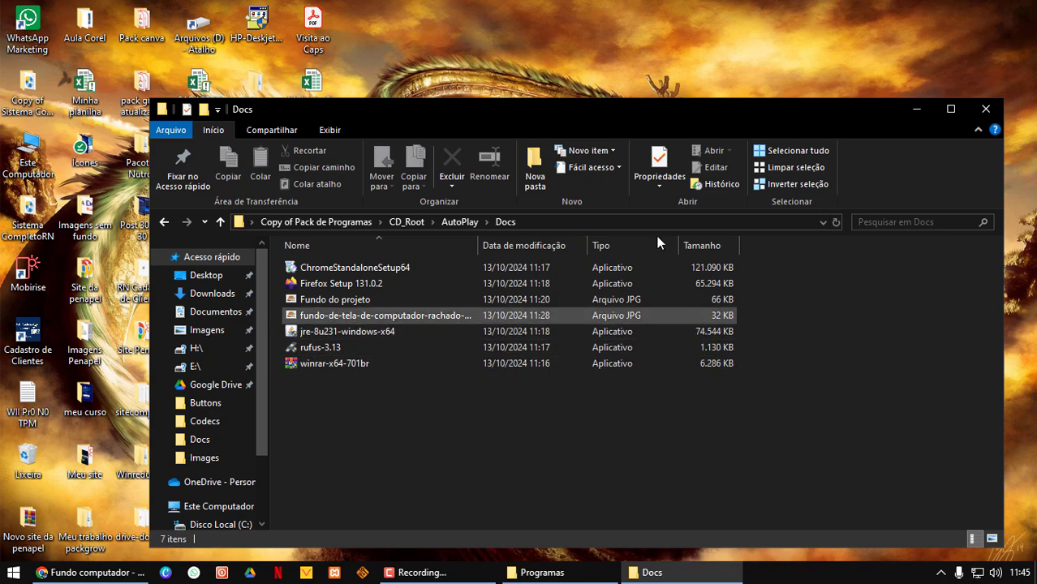
pyautogui.click(916, 108)
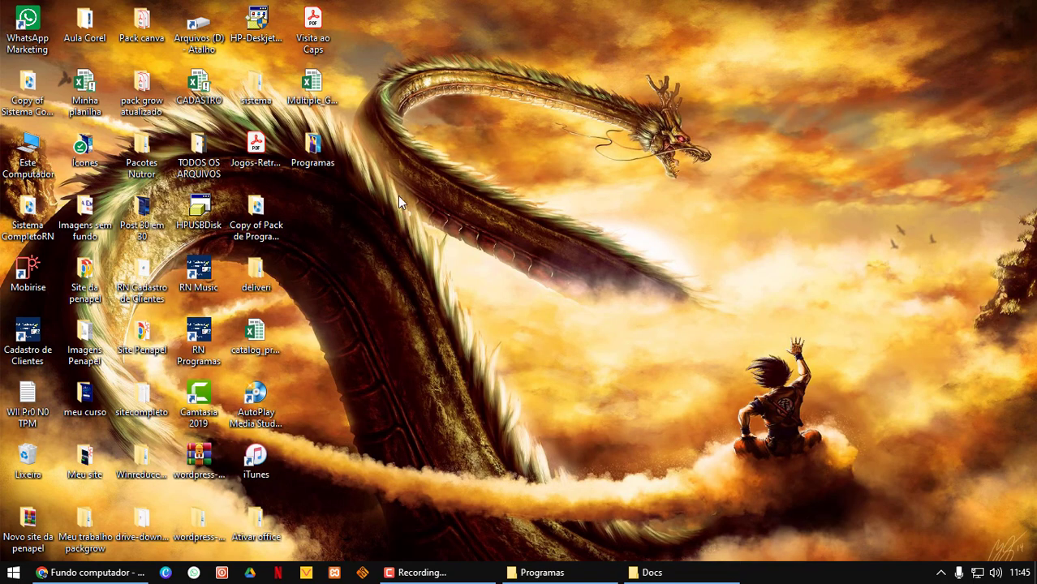
# - Reopen and refresh the Copy of Pack de Programas folder, open its project file to check the saved page, and close the project
pyautogui.doubleClick(254, 222)
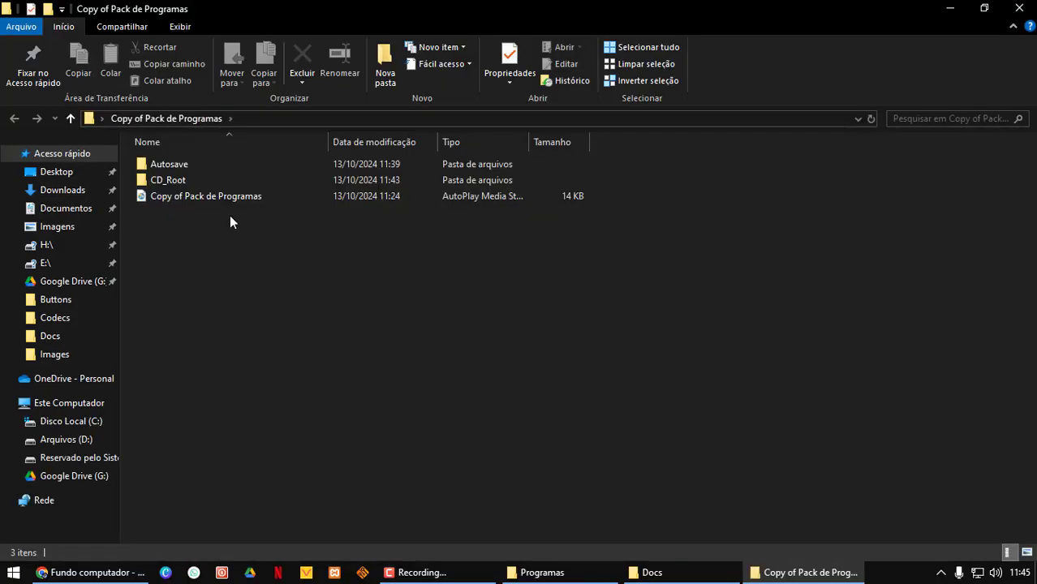
pyautogui.rightClick(219, 210)
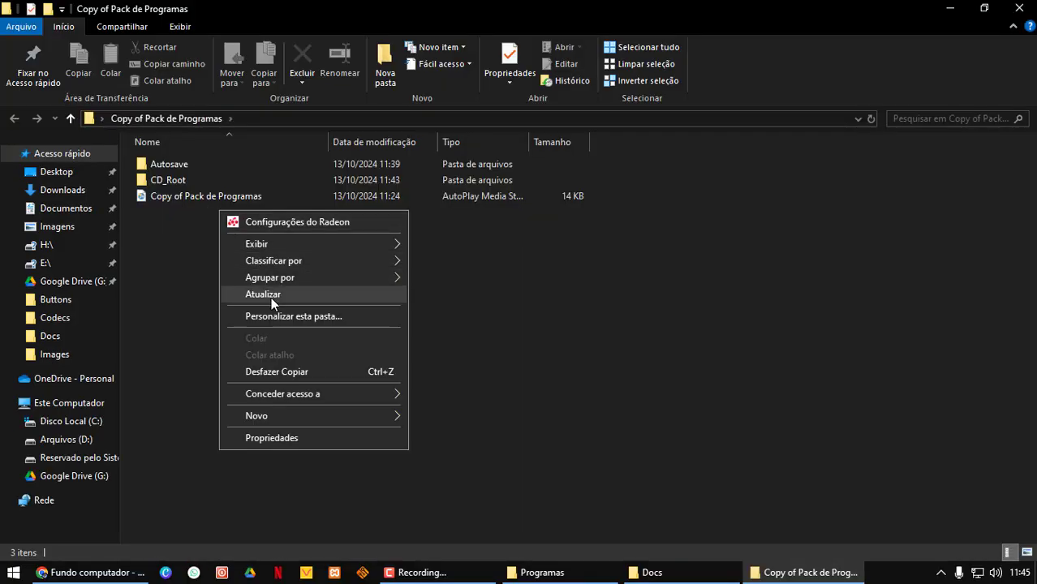
pyautogui.click(271, 298)
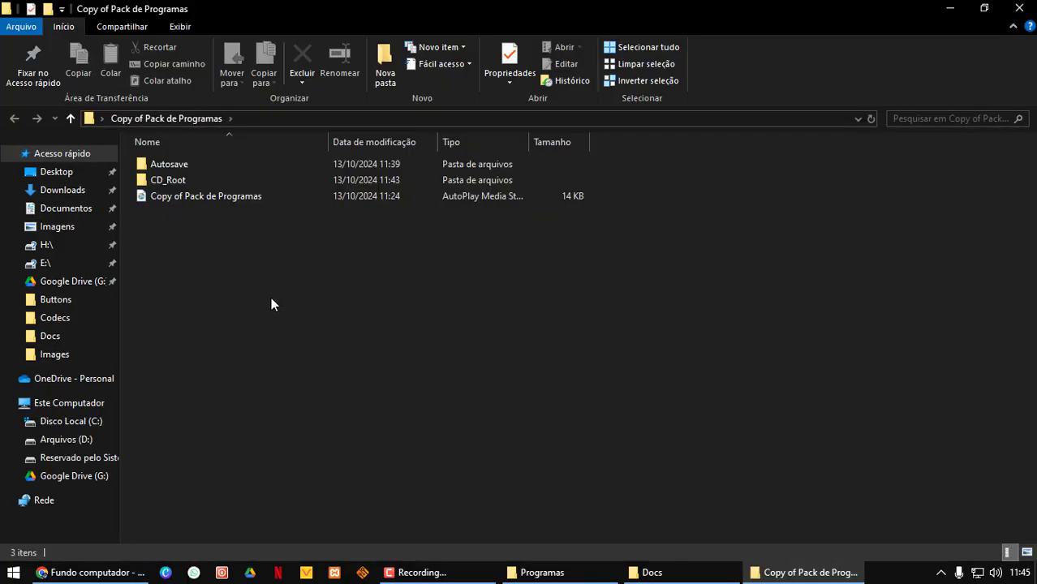
pyautogui.click(170, 198)
pyautogui.doubleClick(170, 196)
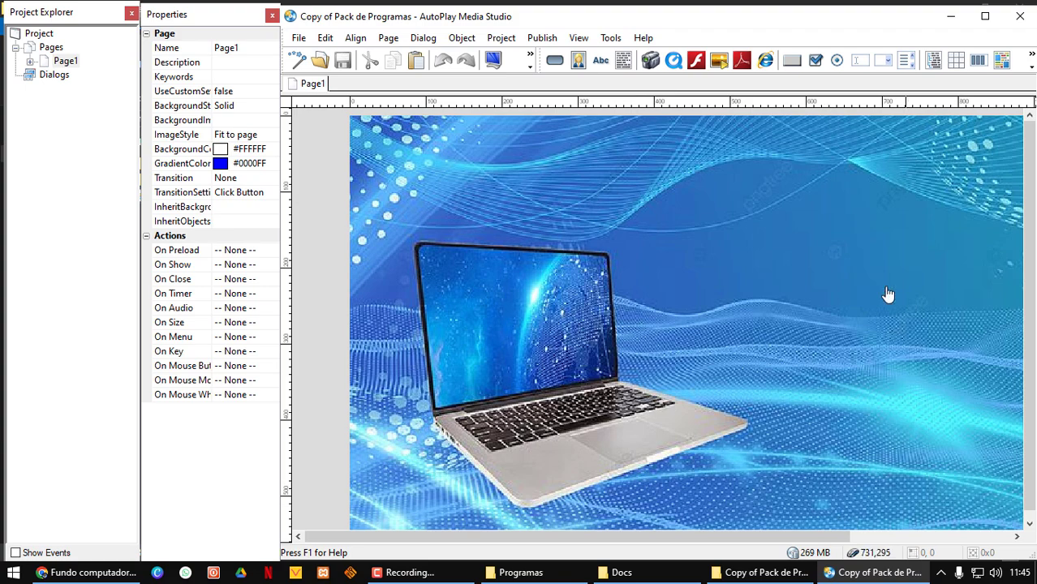
pyautogui.scroll(-1, 736, 363)
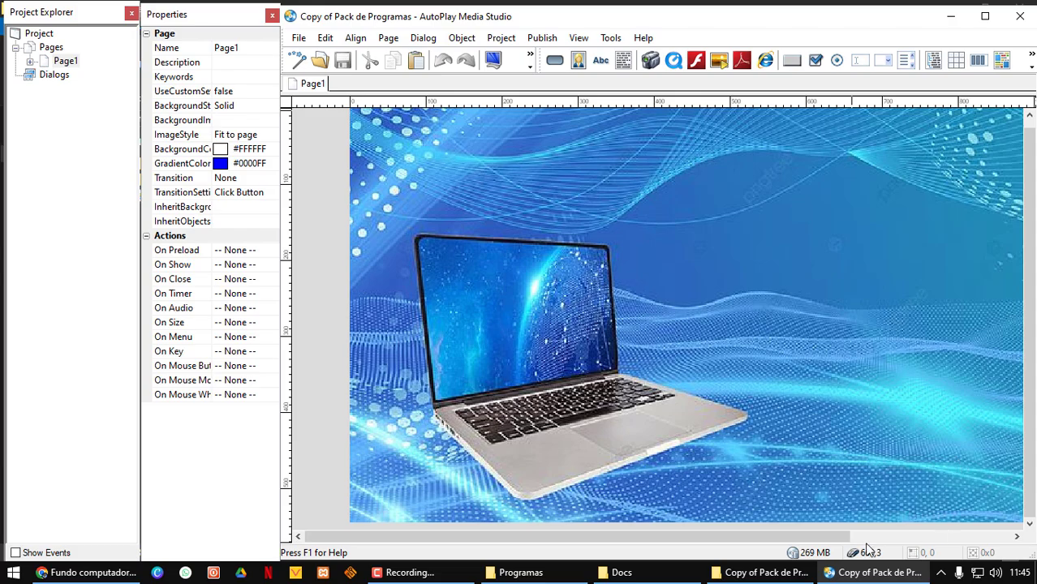
pyautogui.hotkey('alt', 'F4')
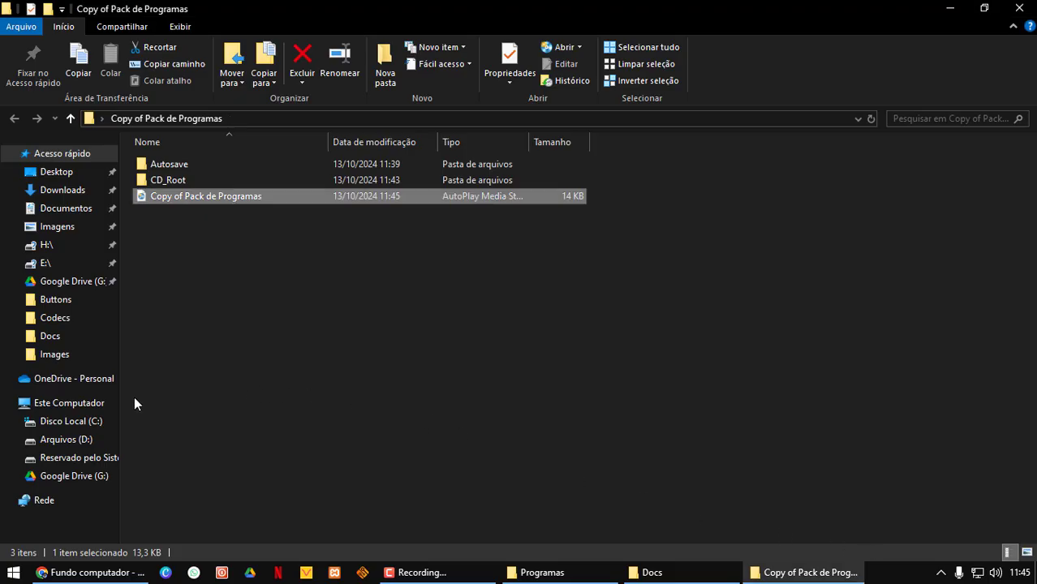
# - Look for the saved project in drive D's Documentos folder, inside the AutoPlay Media Studio 8 Projects folder
pyautogui.click(65, 439)
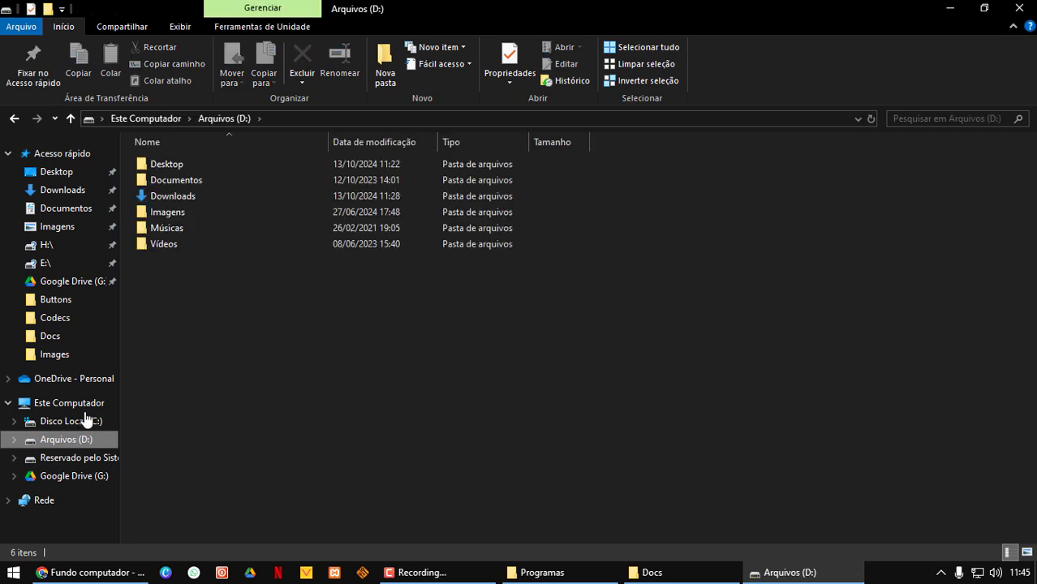
pyautogui.doubleClick(164, 180)
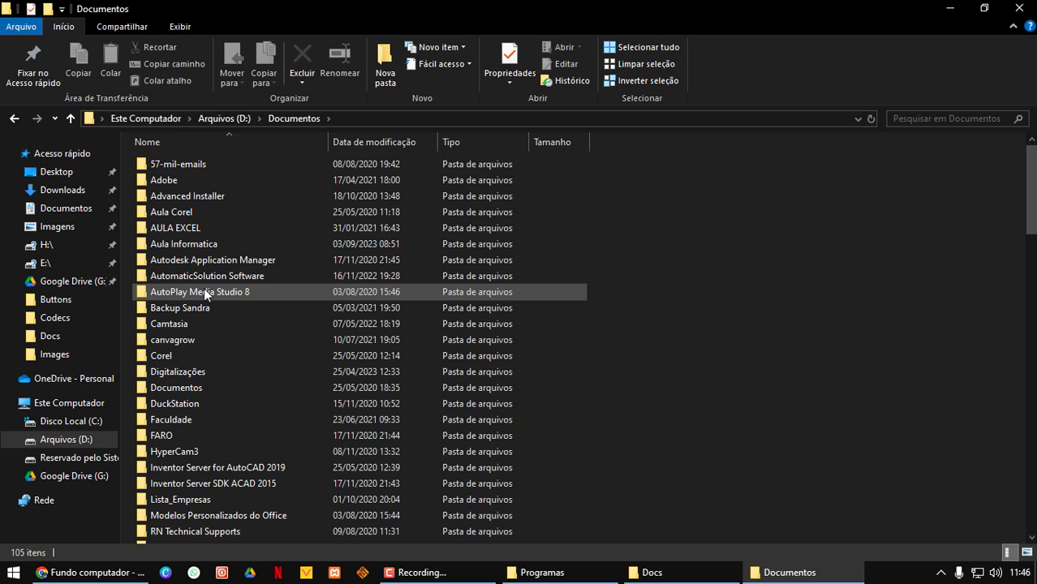
pyautogui.moveTo(200, 297)
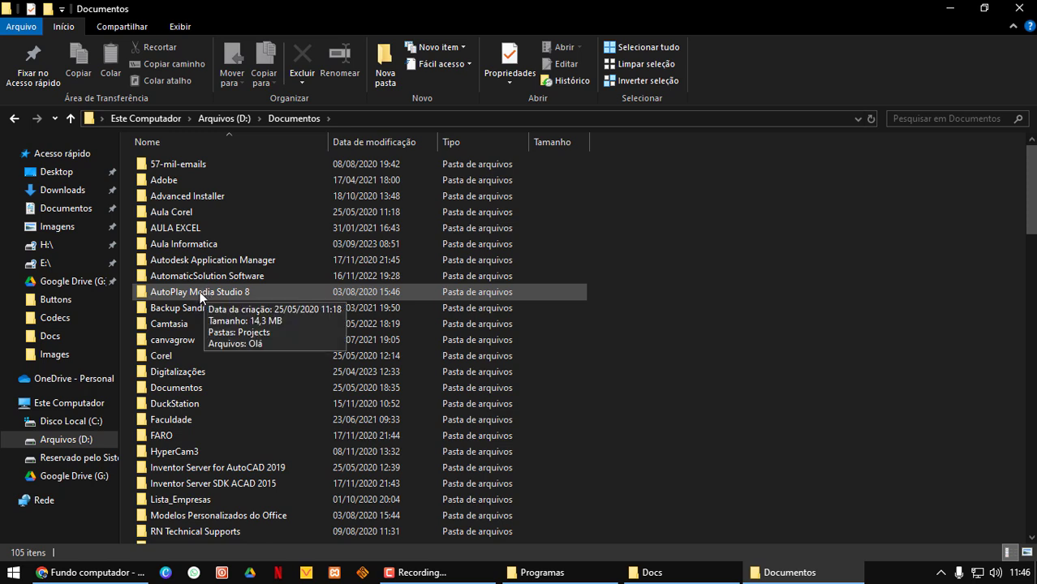
pyautogui.doubleClick(157, 295)
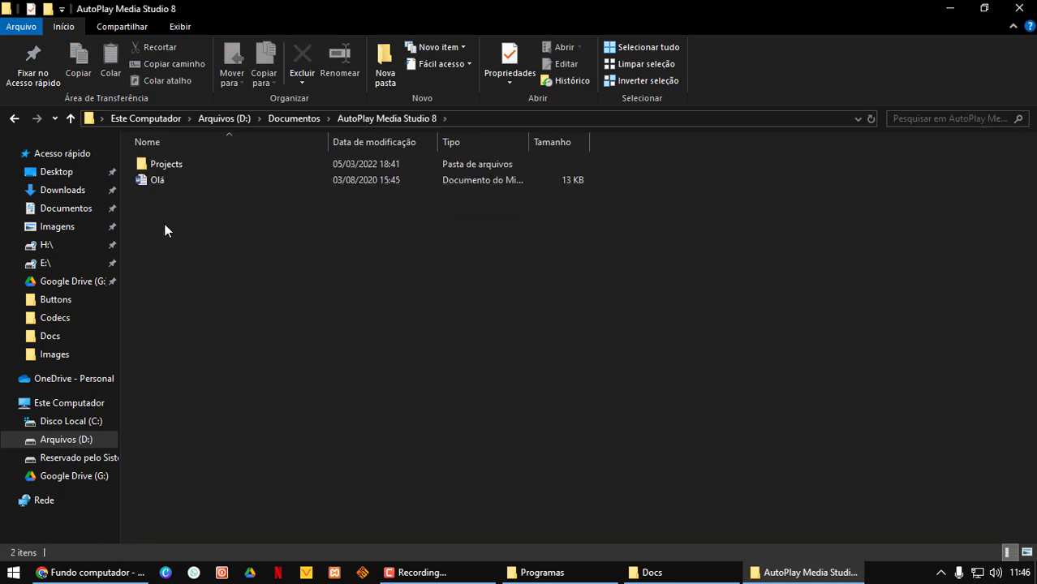
pyautogui.doubleClick(172, 163)
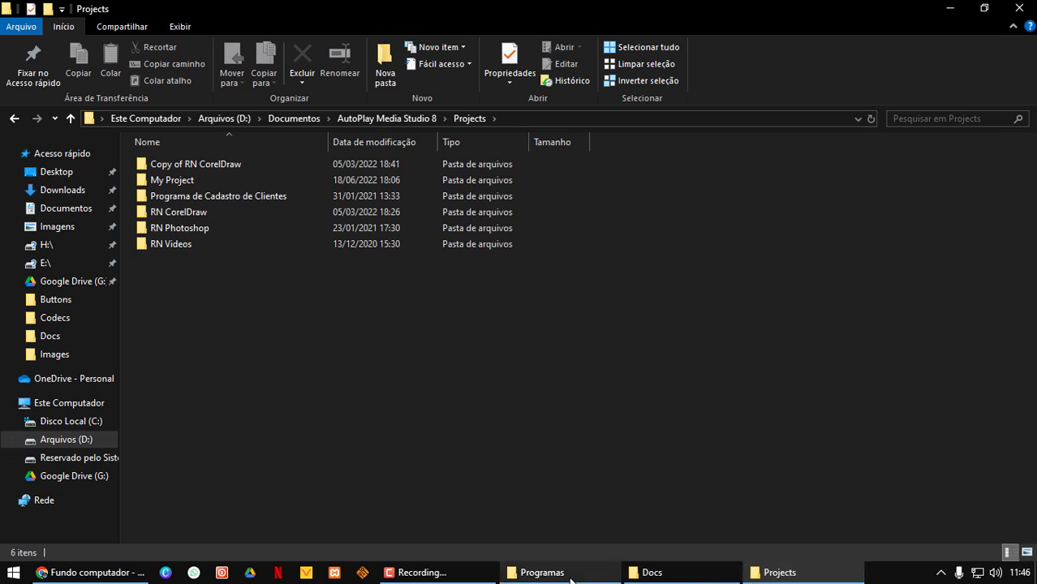
pyautogui.moveTo(534, 575)
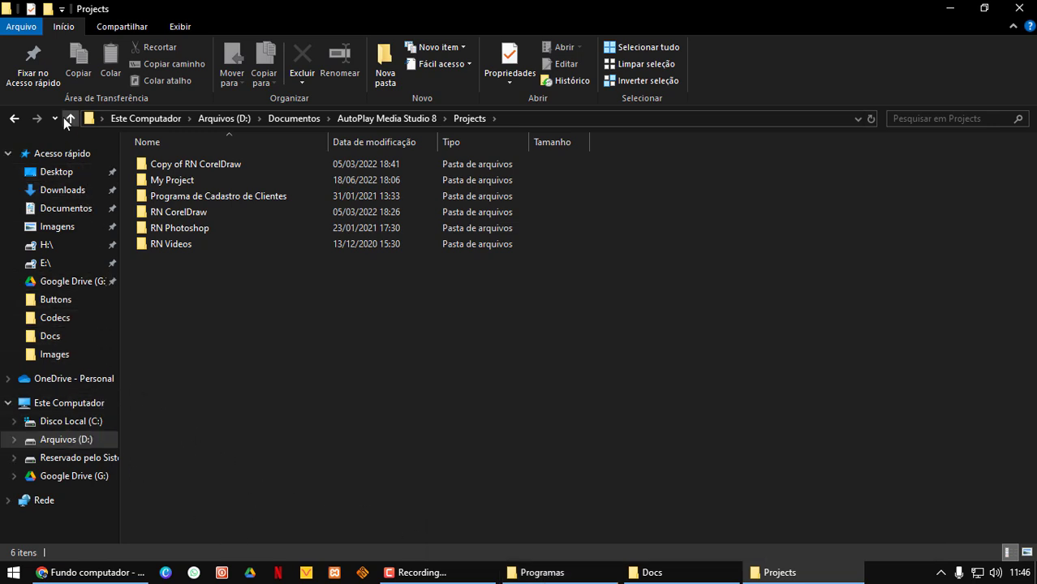
# - Browse drive C's Usuários folder and check the Documents folder of the user profile modified 09/11/2023
pyautogui.click(72, 422)
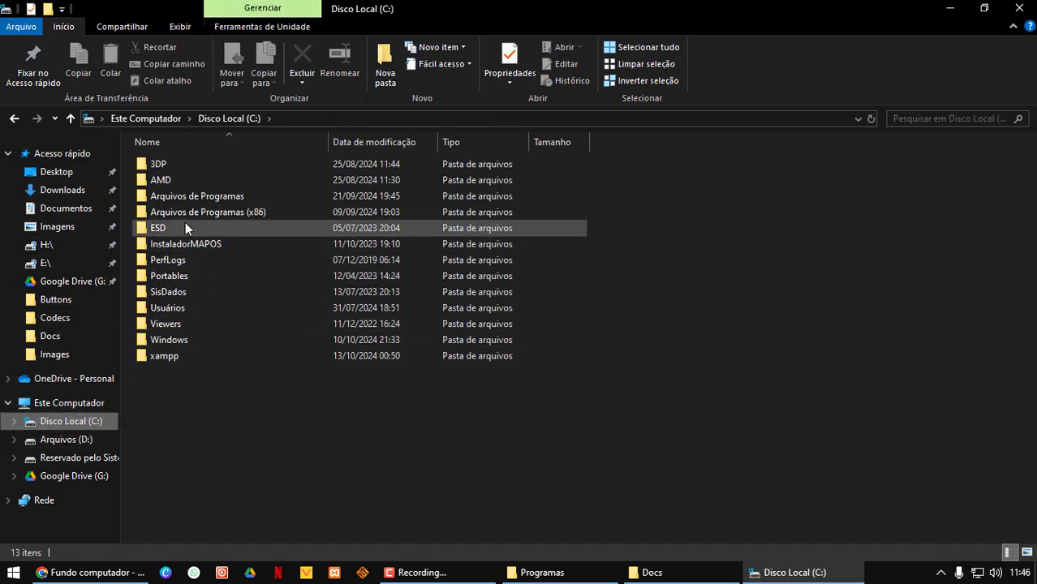
pyautogui.click(171, 309)
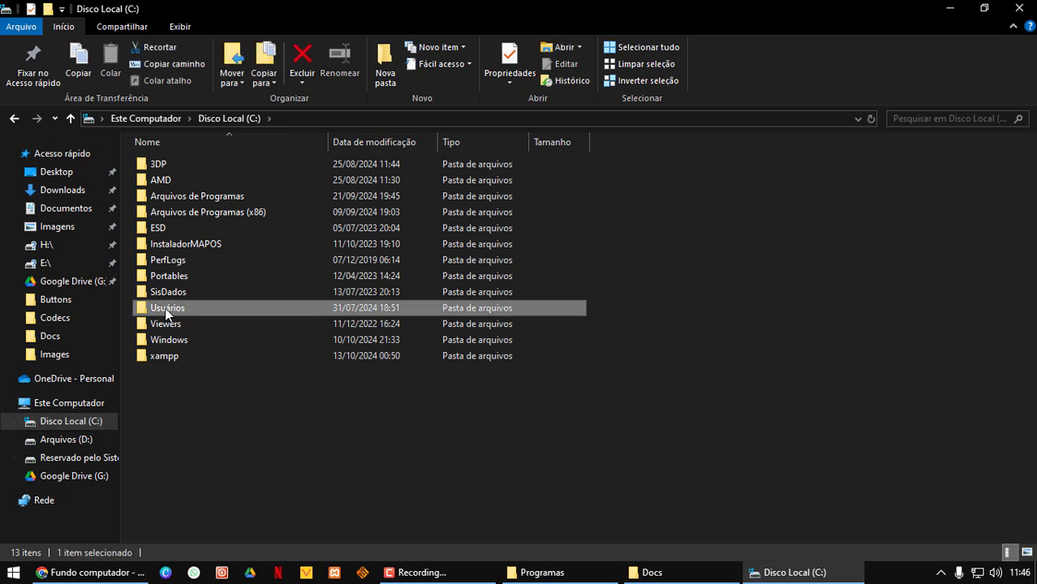
pyautogui.moveTo(170, 309)
pyautogui.mouseDown()
pyautogui.moveTo(167, 270)
pyautogui.moveTo(164, 362)
pyautogui.moveTo(160, 296)
pyautogui.moveTo(160, 309)
pyautogui.mouseUp()
pyautogui.doubleClick(159, 308)
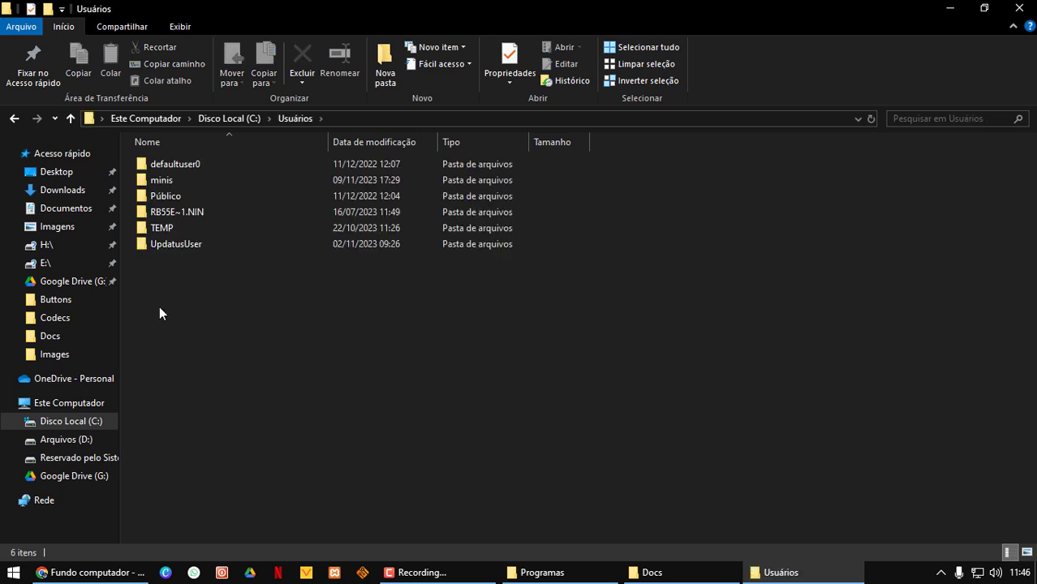
pyautogui.doubleClick(160, 182)
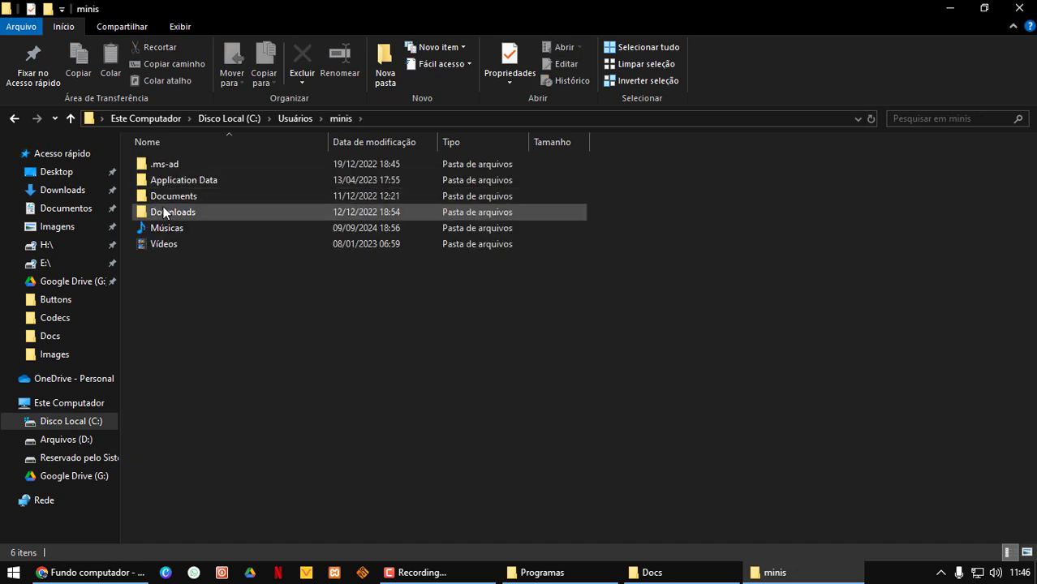
pyautogui.doubleClick(163, 196)
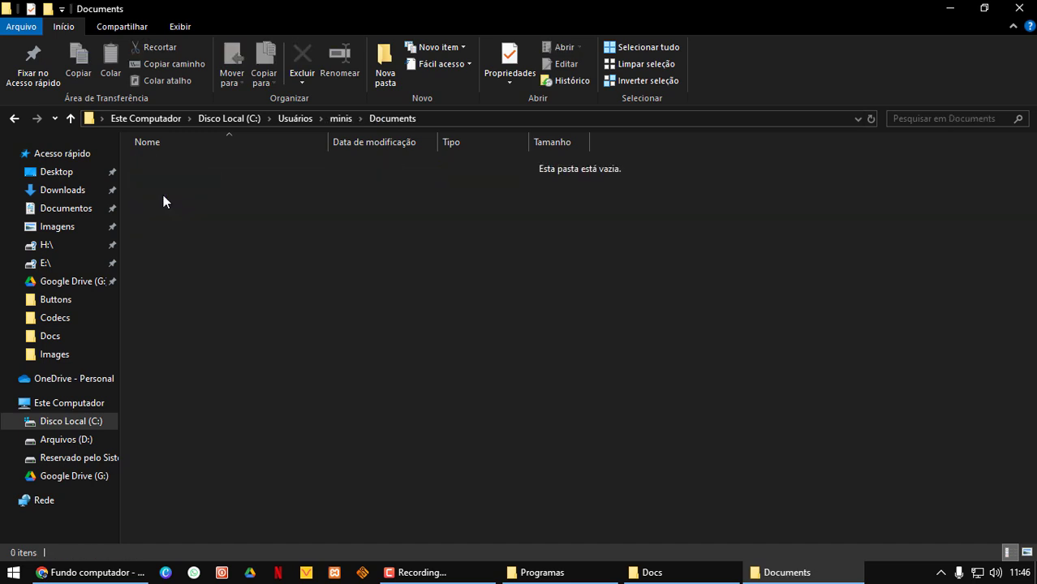
# - Check the same profile's Downloads and Application Data folders and the Público folder for the project
pyautogui.click(13, 118)
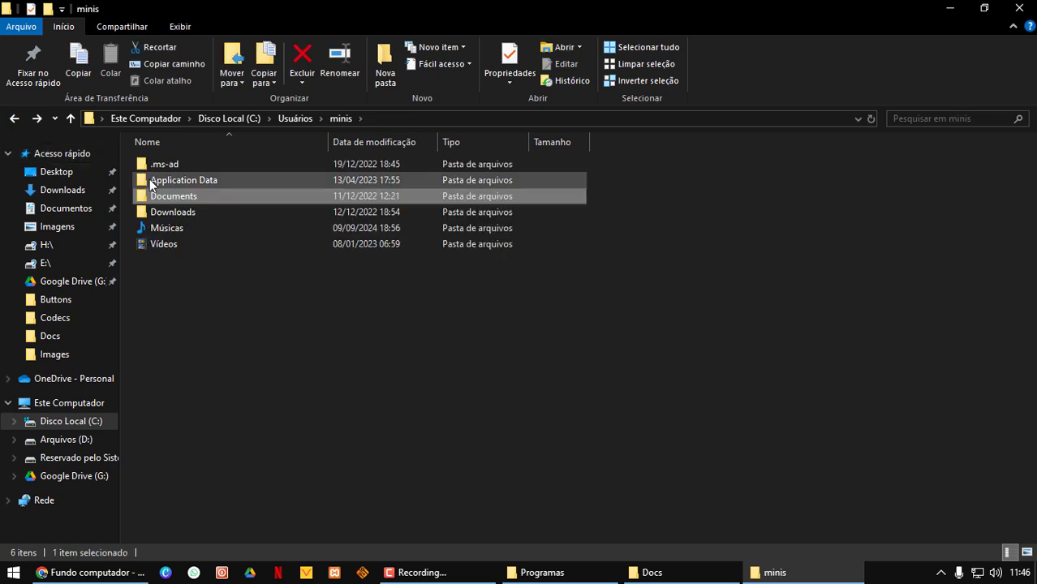
pyautogui.doubleClick(160, 210)
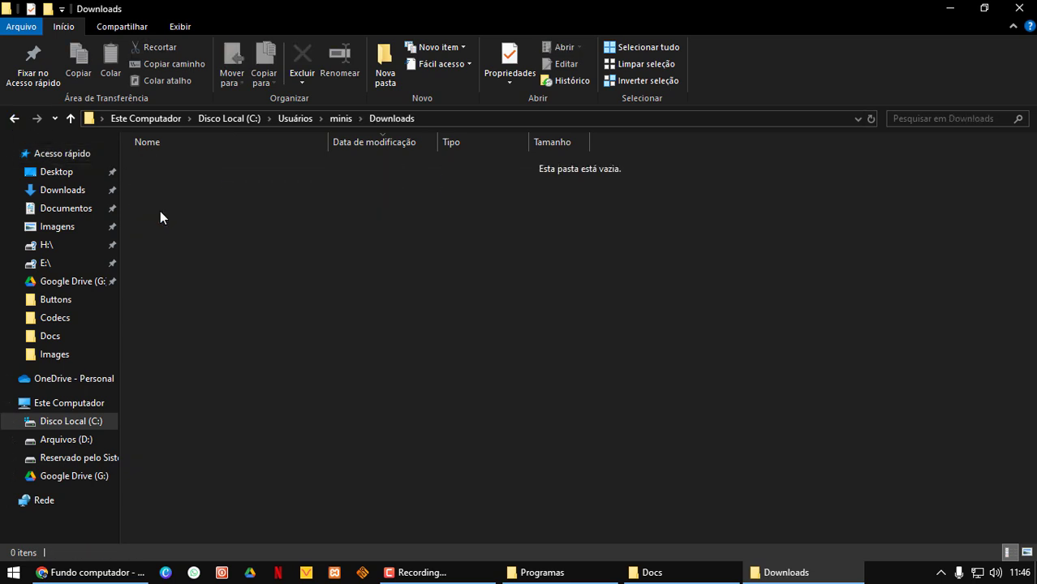
pyautogui.click(14, 119)
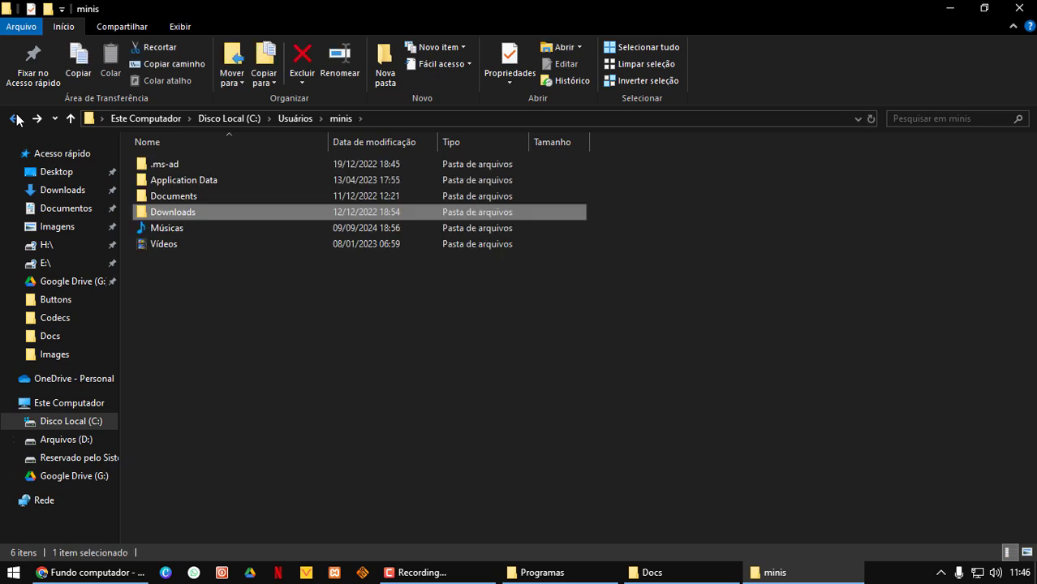
pyautogui.doubleClick(168, 173)
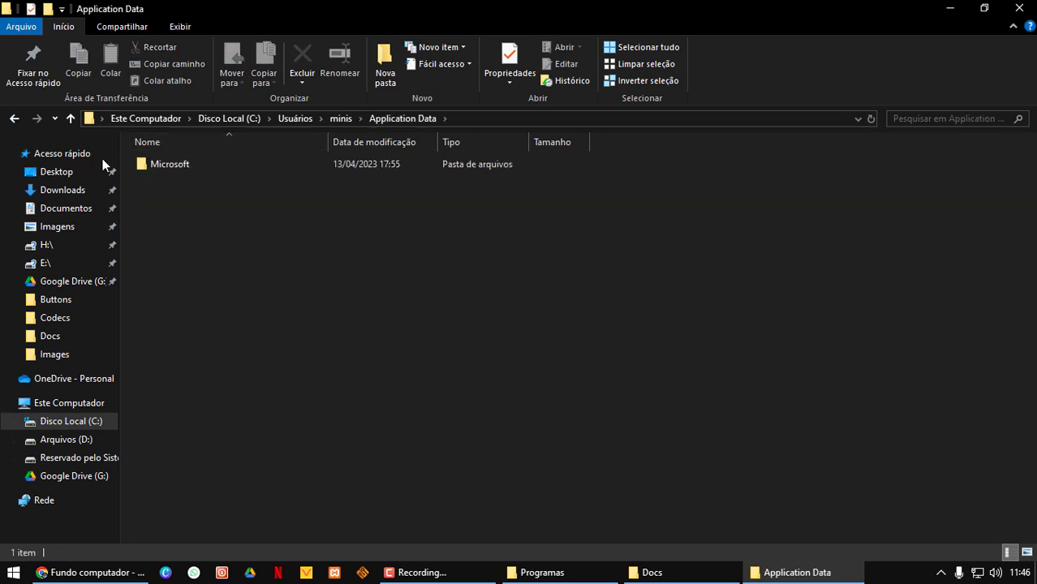
pyautogui.click(14, 118)
pyautogui.click(13, 119)
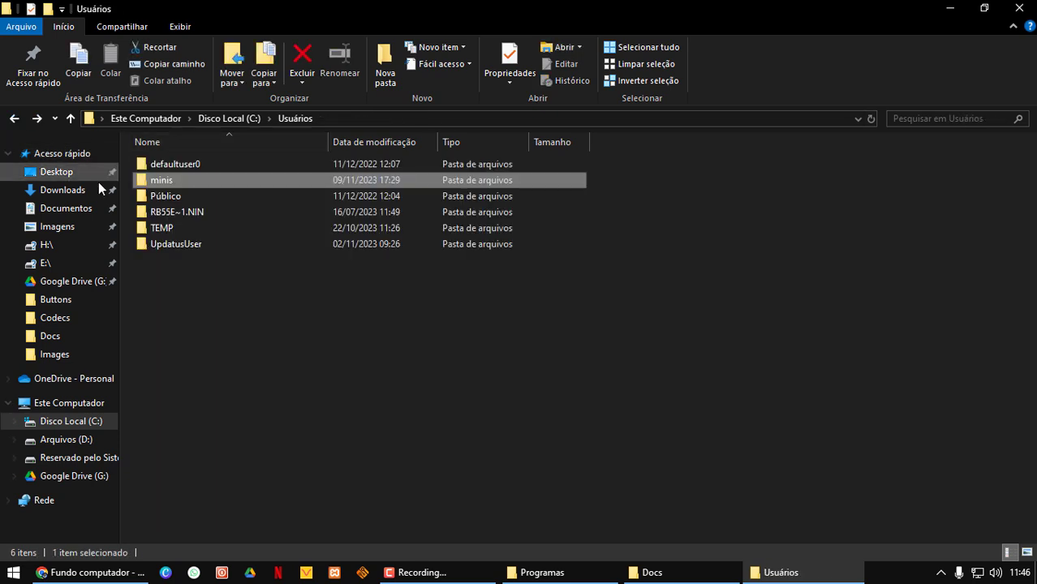
pyautogui.doubleClick(162, 196)
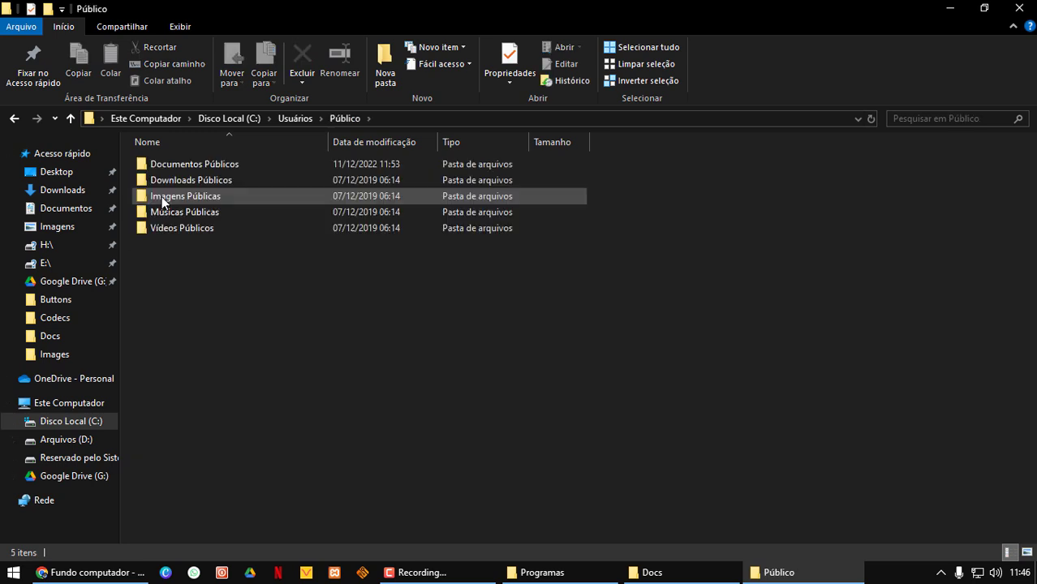
# - Look through the Downloads and Documentos folders on drive D for the saved project
pyautogui.click(83, 441)
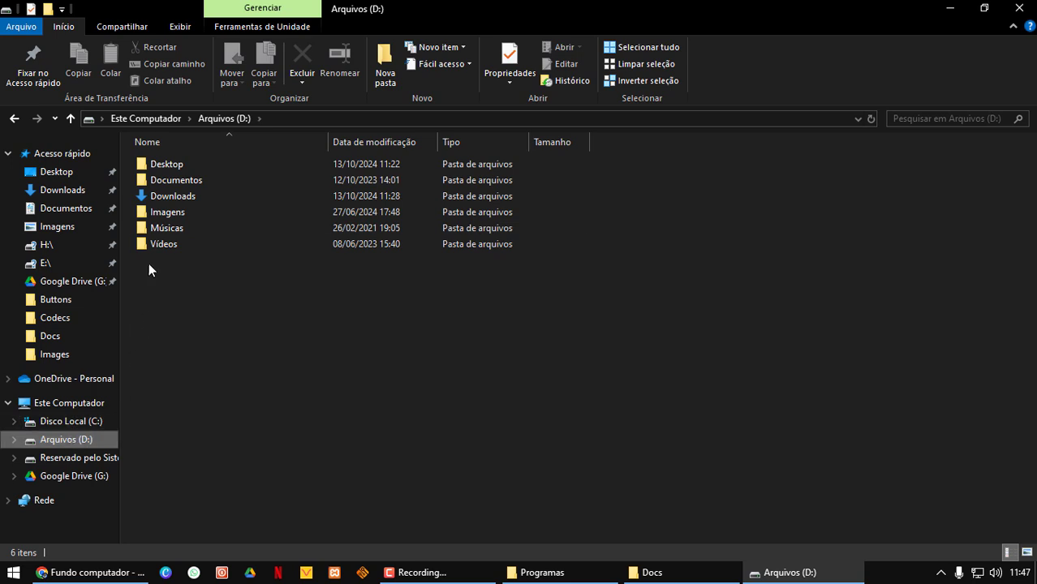
pyautogui.doubleClick(167, 196)
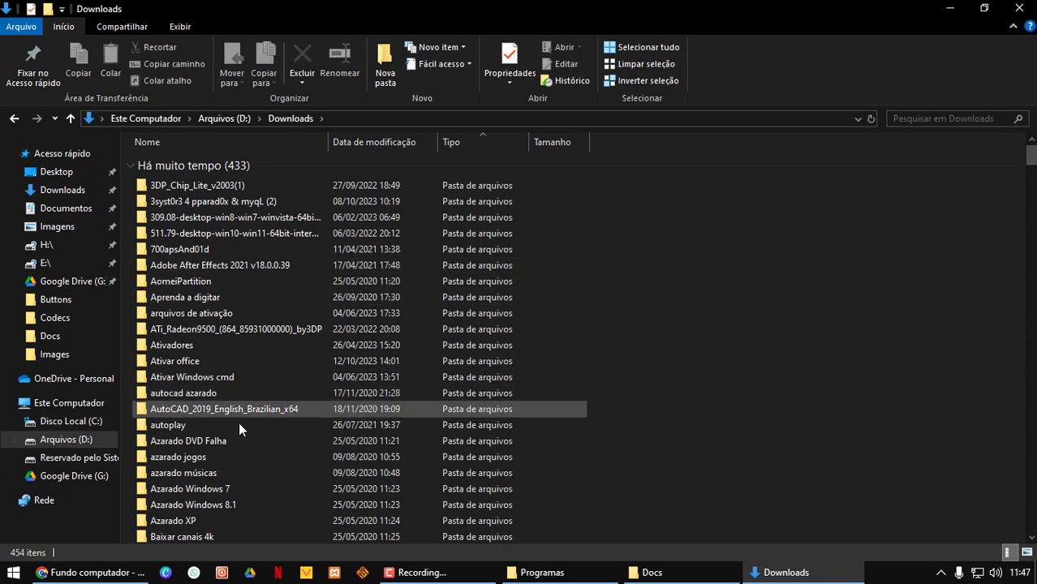
pyautogui.click(14, 118)
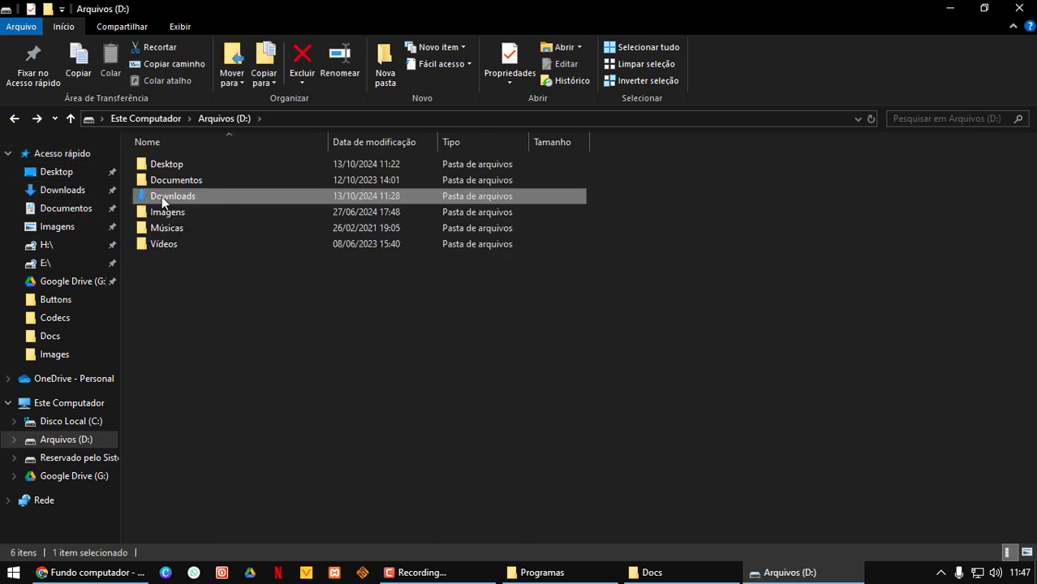
pyautogui.doubleClick(169, 179)
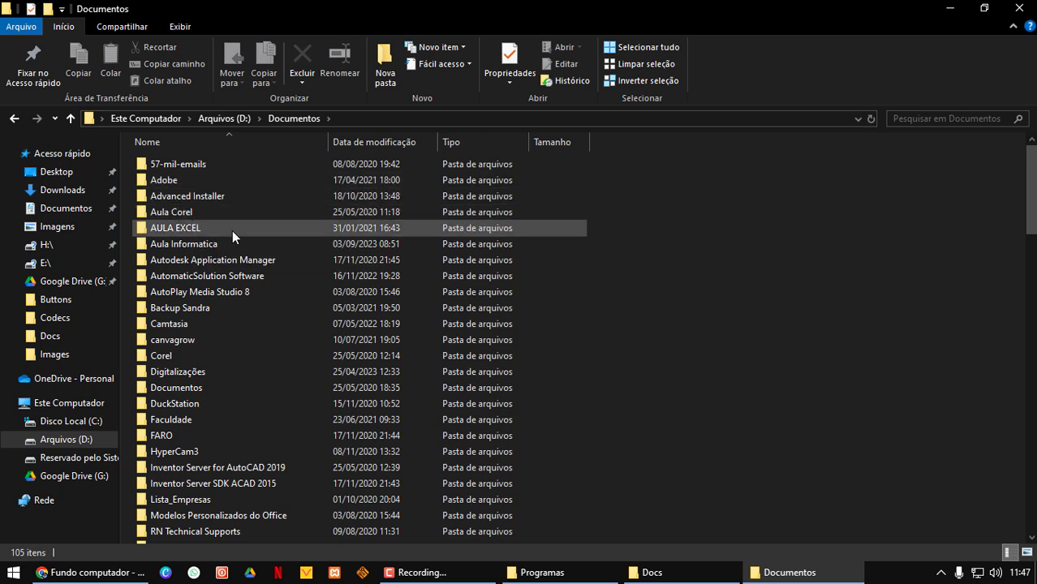
pyautogui.moveTo(299, 314)
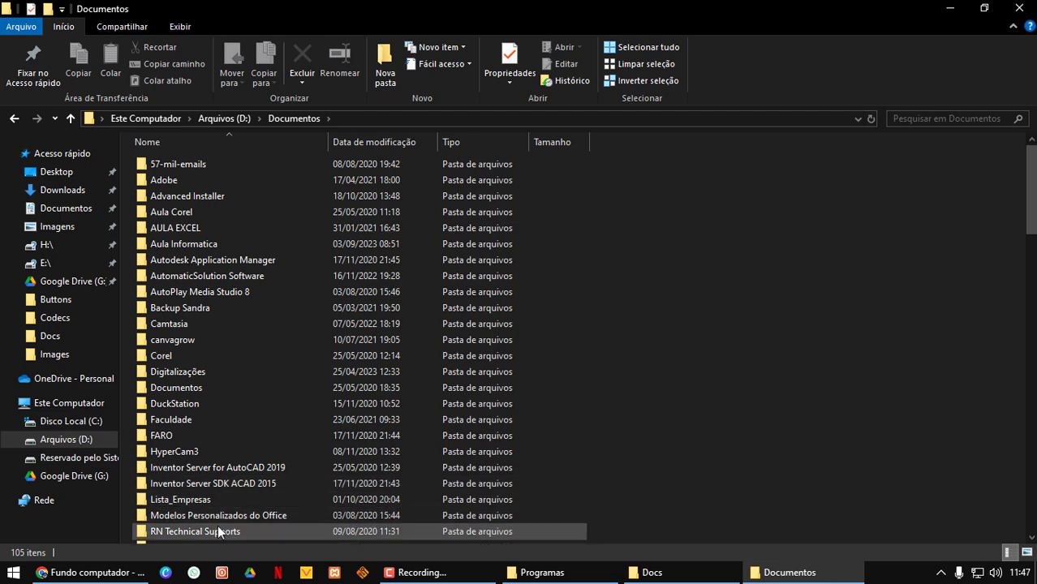
pyautogui.scroll(-1, 227, 528)
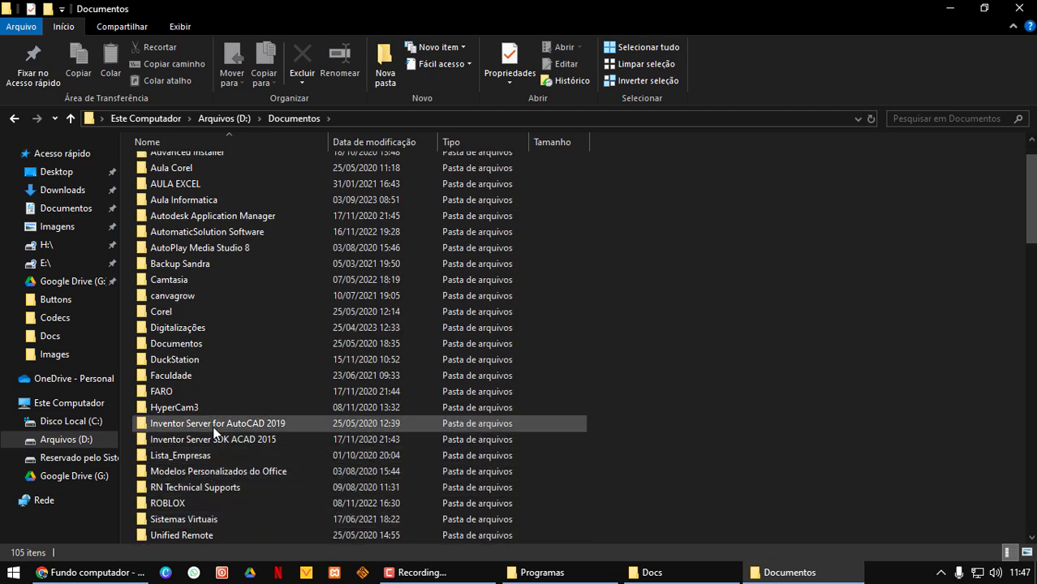
pyautogui.scroll(1, 215, 434)
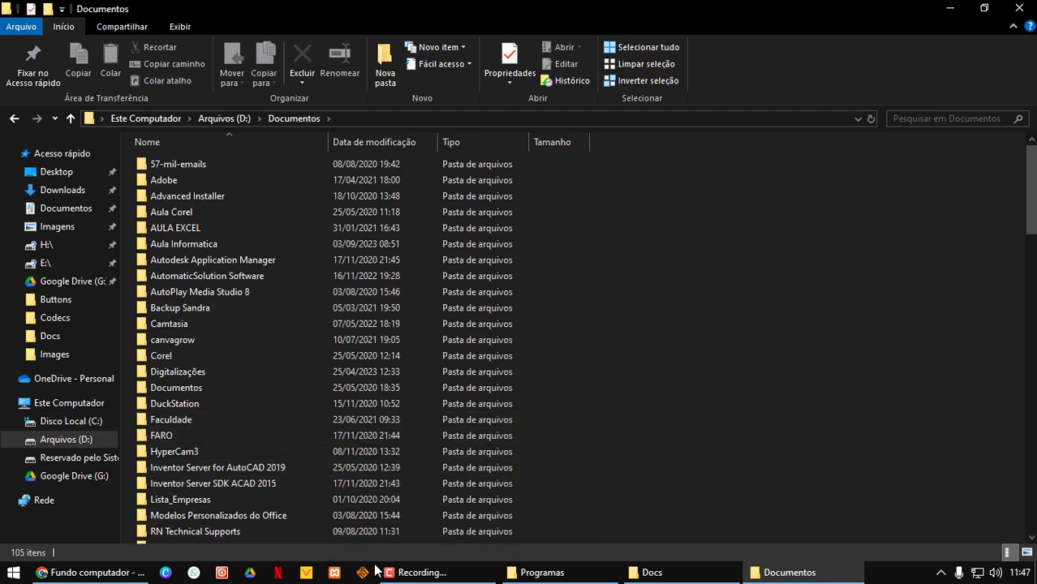
# - Run autorun from the project's CD_Root folder, go through Próximo to the program buttons page, and close the menu
pyautogui.click(684, 575)
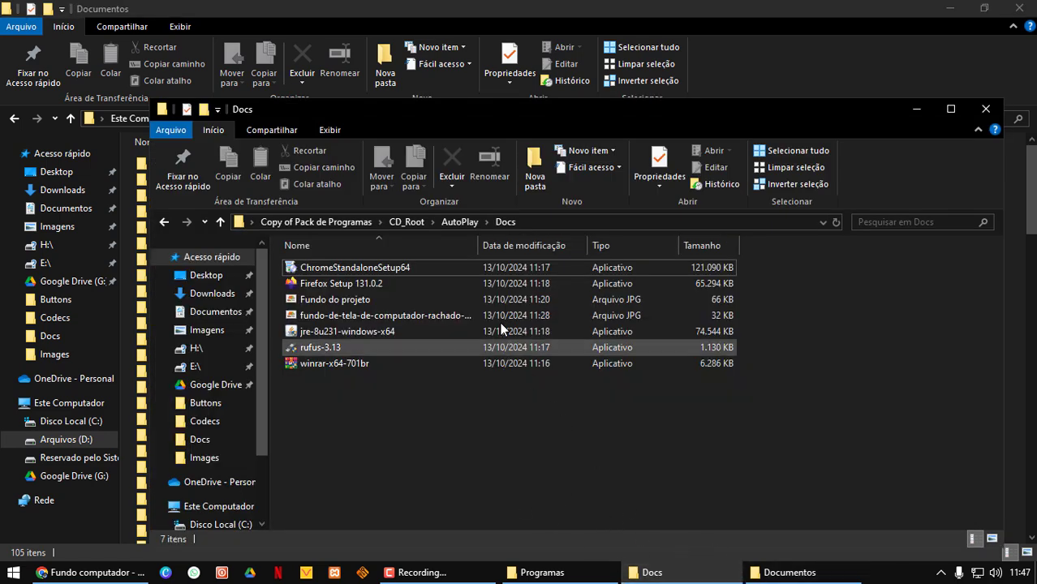
pyautogui.click(458, 222)
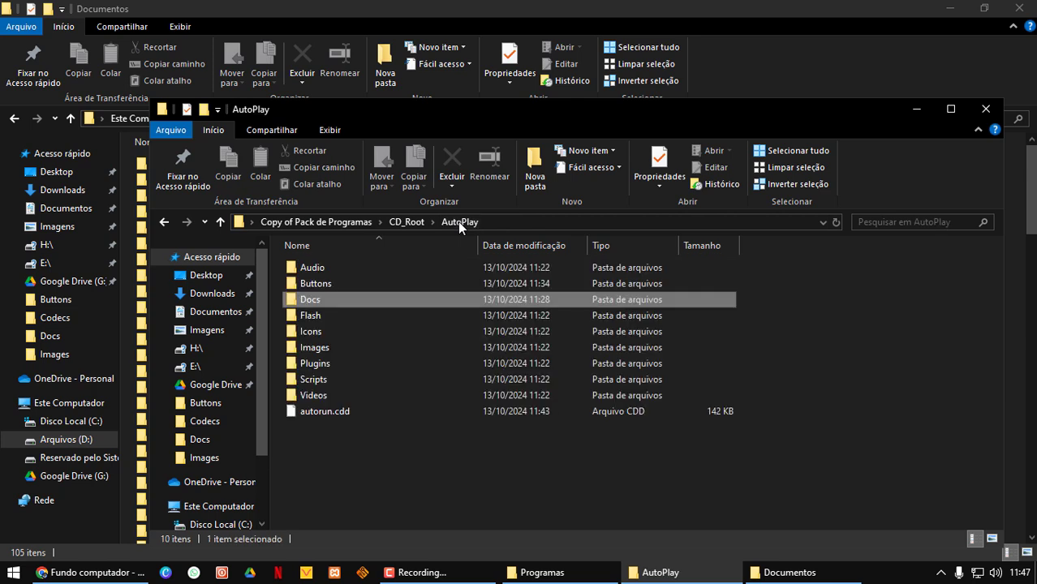
pyautogui.click(403, 223)
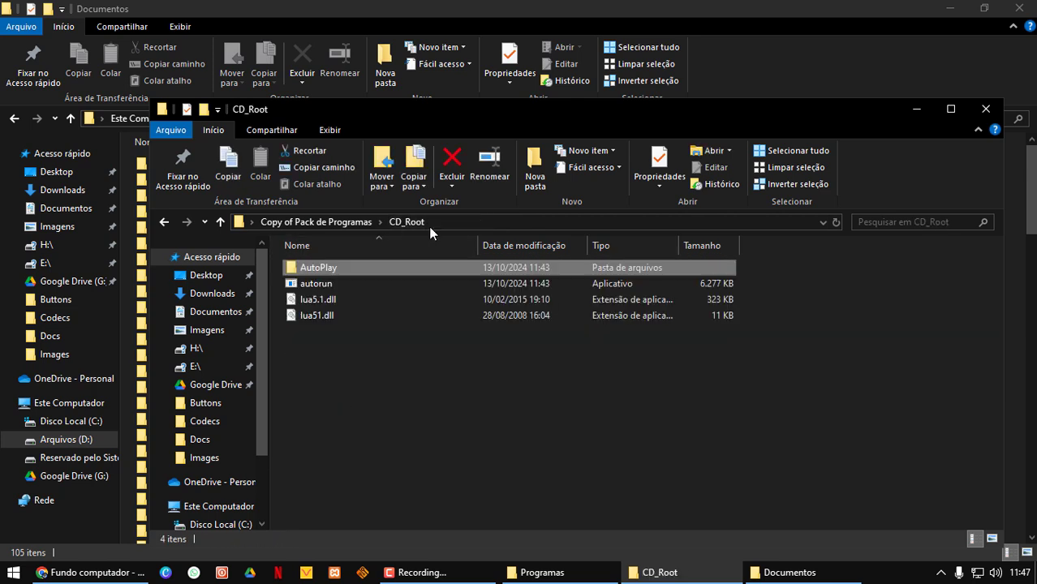
pyautogui.click(313, 285)
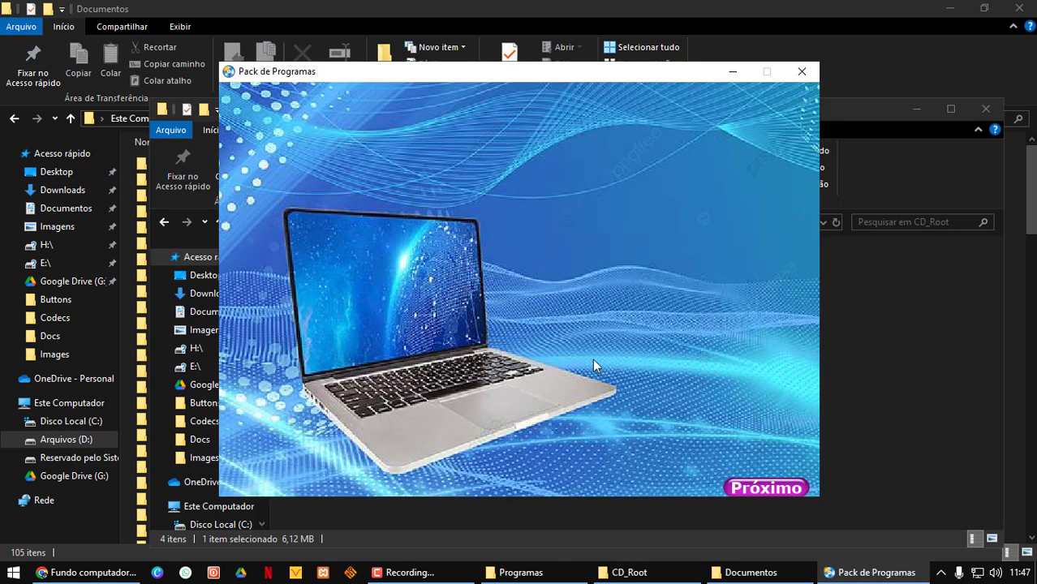
pyautogui.click(772, 491)
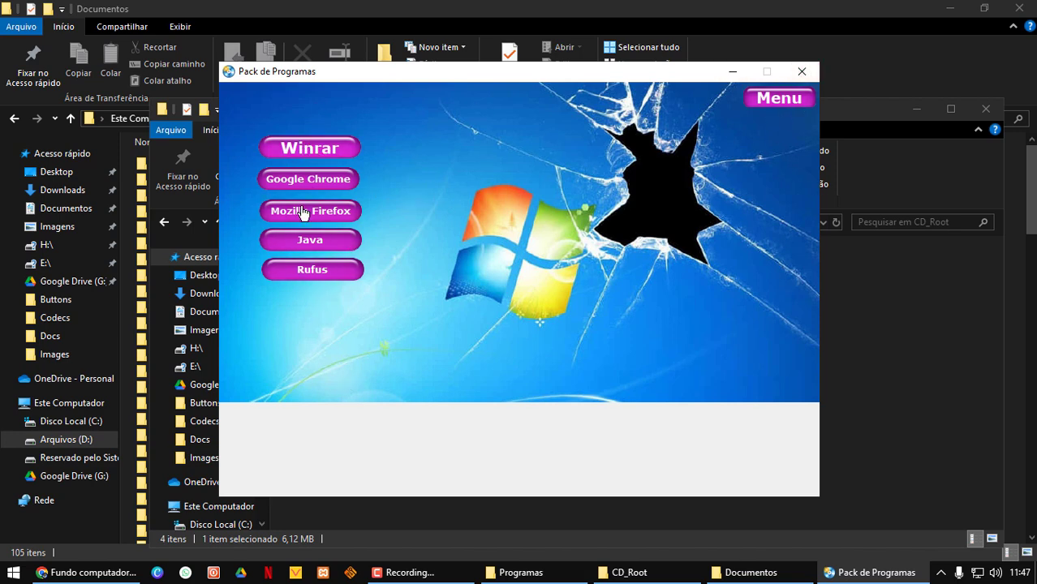
pyautogui.click(802, 72)
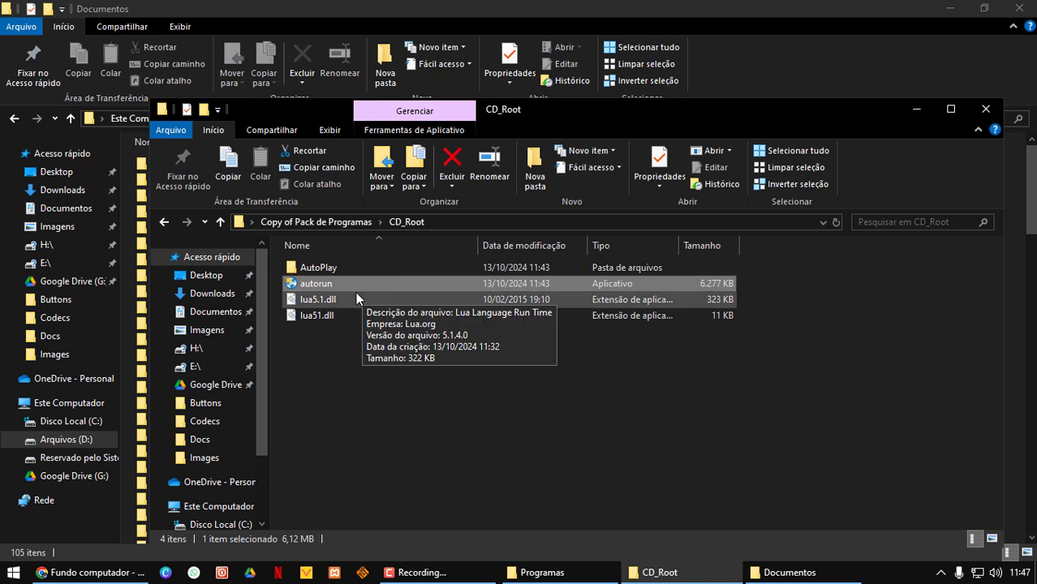
# - Close both folder windows and reopen the project file from the desktop's Copy of Pack de Programas folder
pyautogui.click(1017, 10)
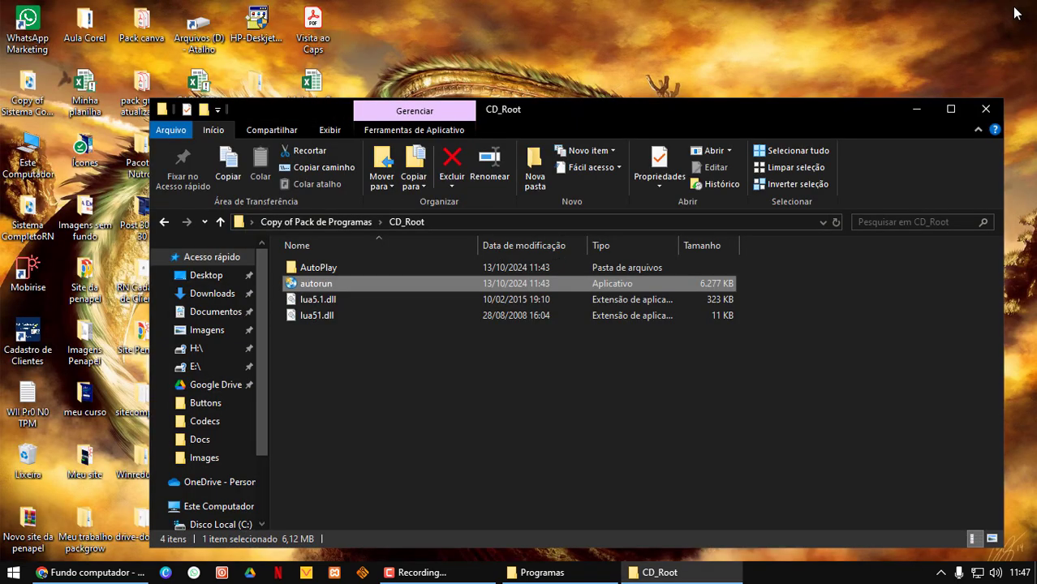
pyautogui.click(977, 113)
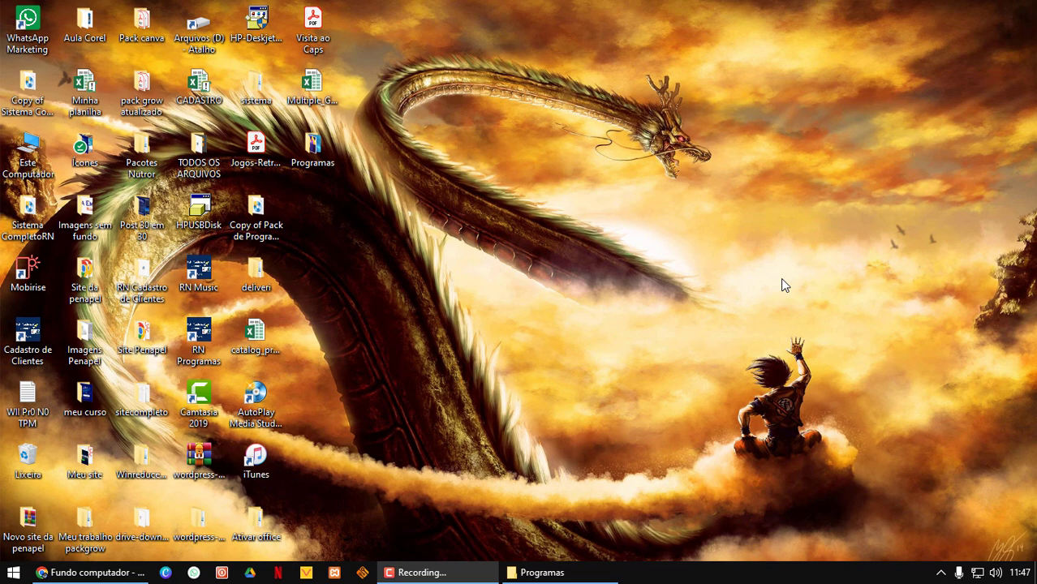
pyautogui.doubleClick(256, 217)
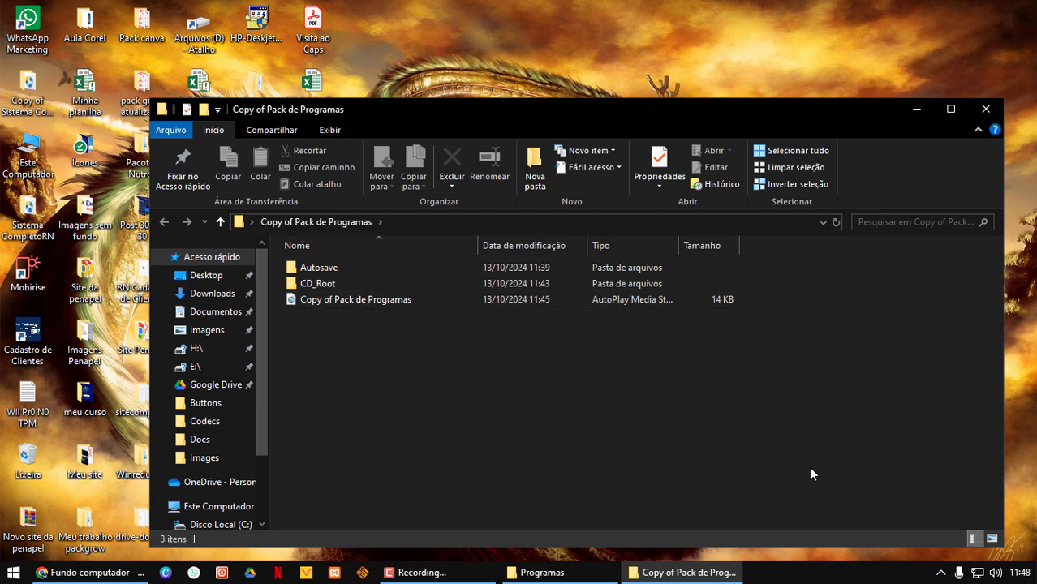
pyautogui.doubleClick(324, 301)
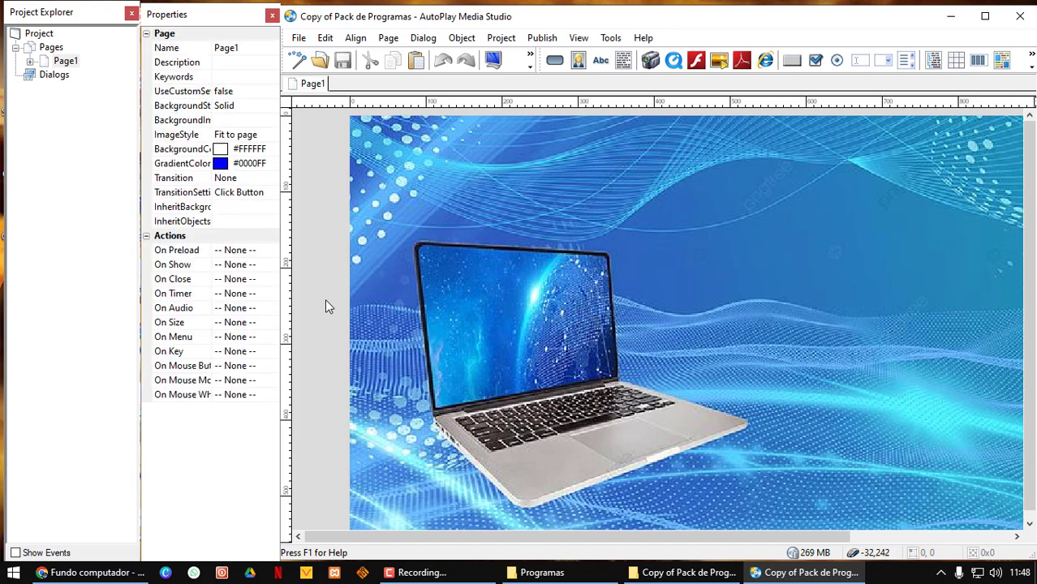
pyautogui.scroll(-1, 665, 430)
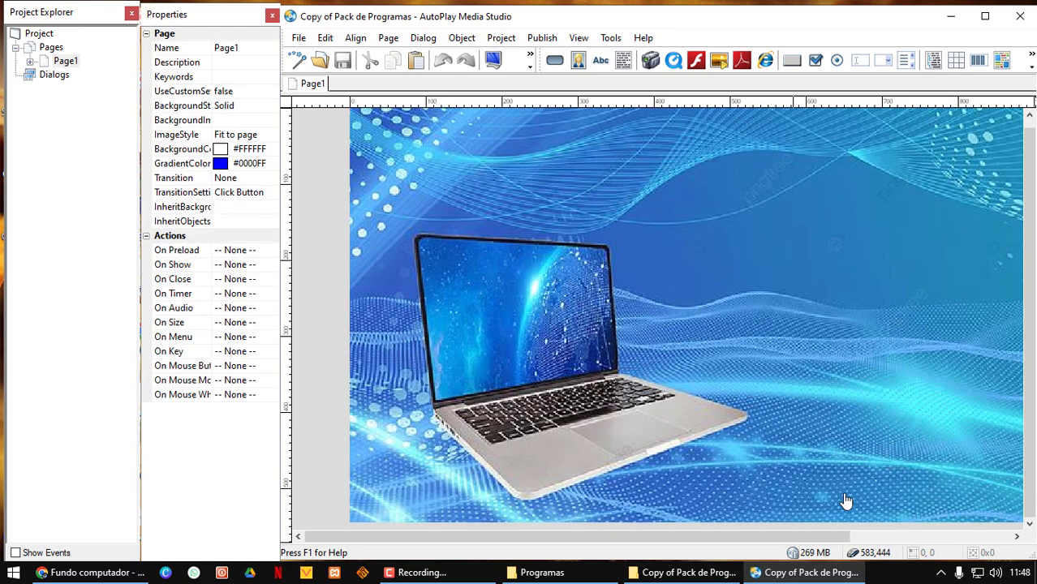
# - Close the reopened project and check the contents of the CD_Root folder inside Copy of Pack de Programas
pyautogui.scroll(1, 844, 501)
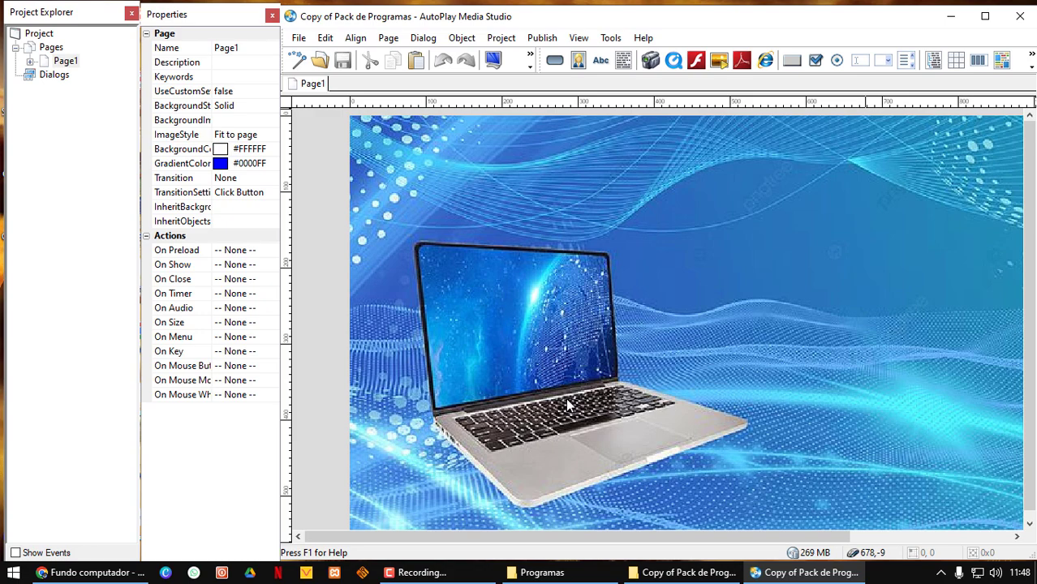
pyautogui.hotkey('alt', 'F4')
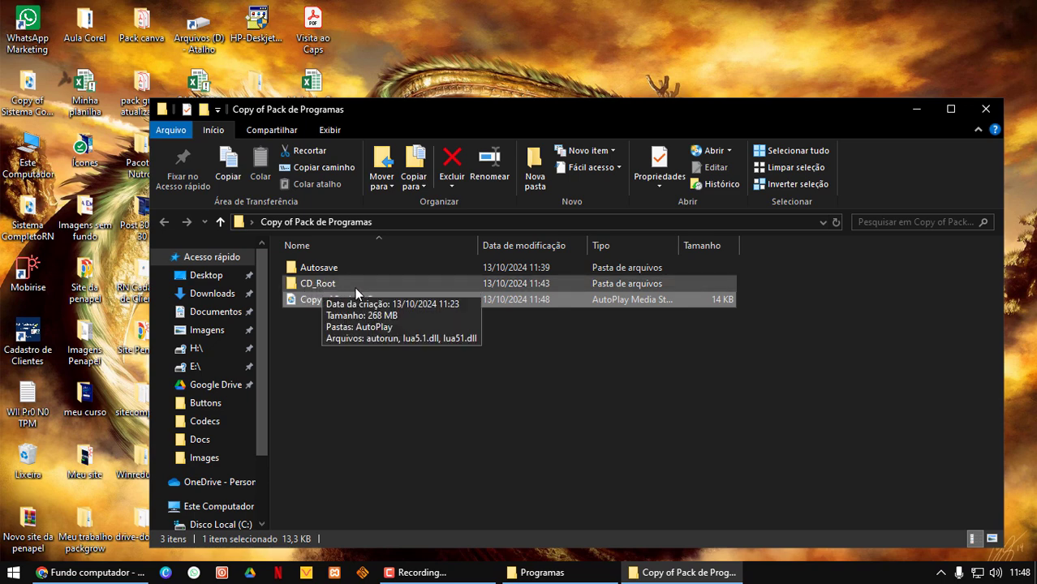
pyautogui.doubleClick(315, 284)
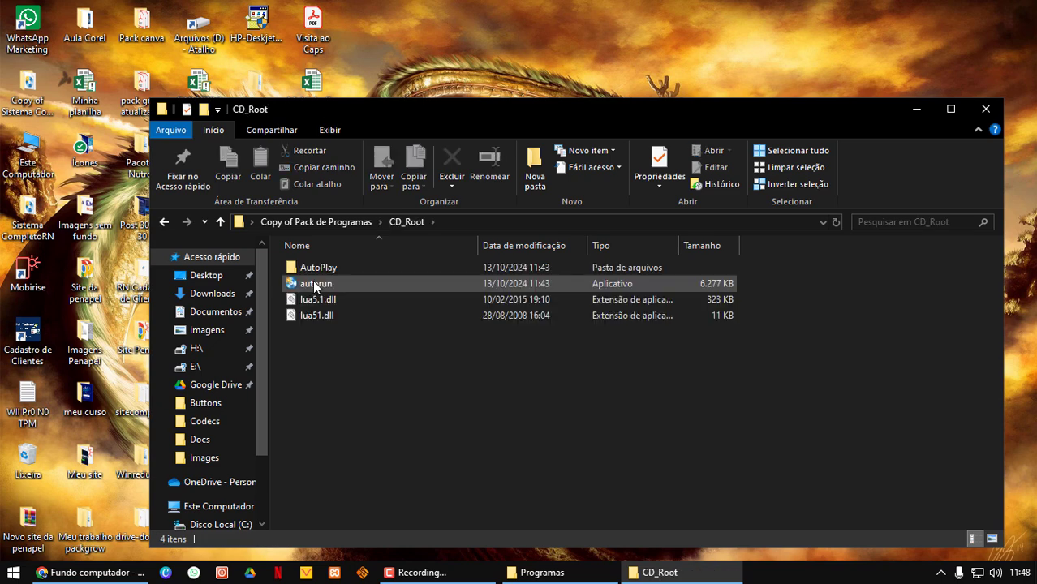
pyautogui.click(170, 217)
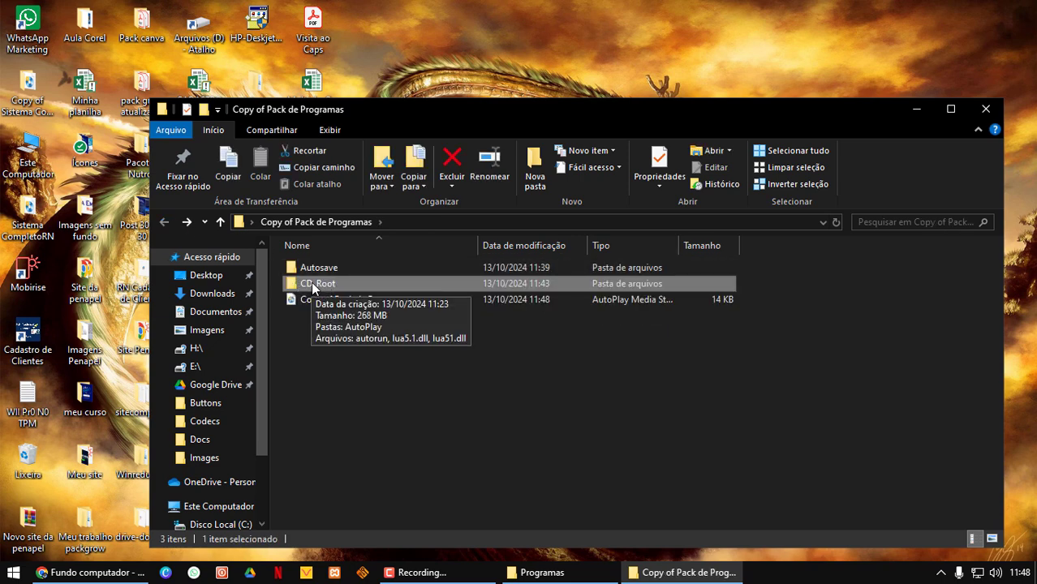
# - Test autorun from CD_Root again, going through Próximo to the program buttons page, and close the Pack de Programas window
pyautogui.doubleClick(311, 281)
pyautogui.click(303, 280)
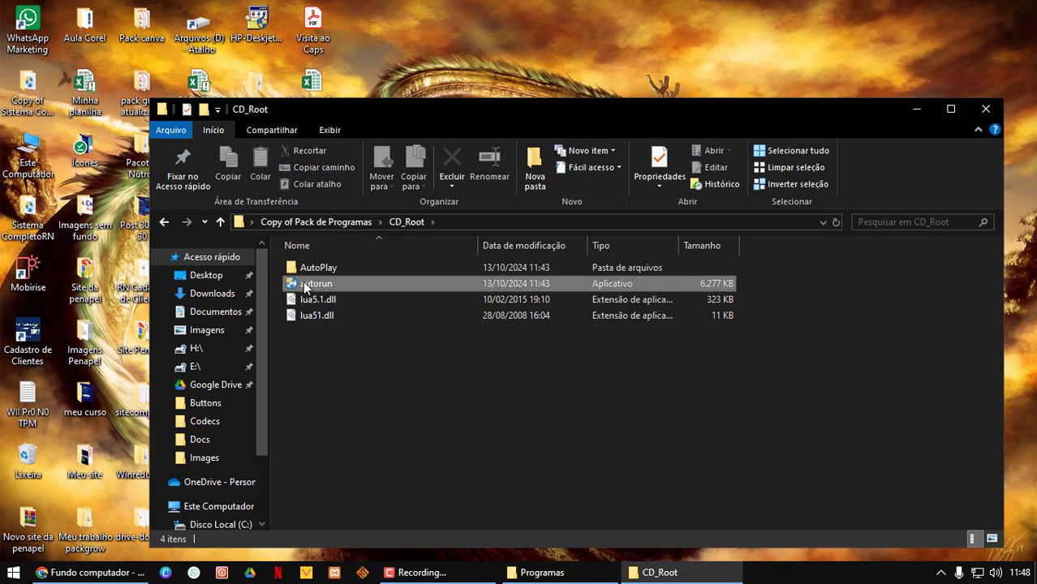
pyautogui.doubleClick(303, 281)
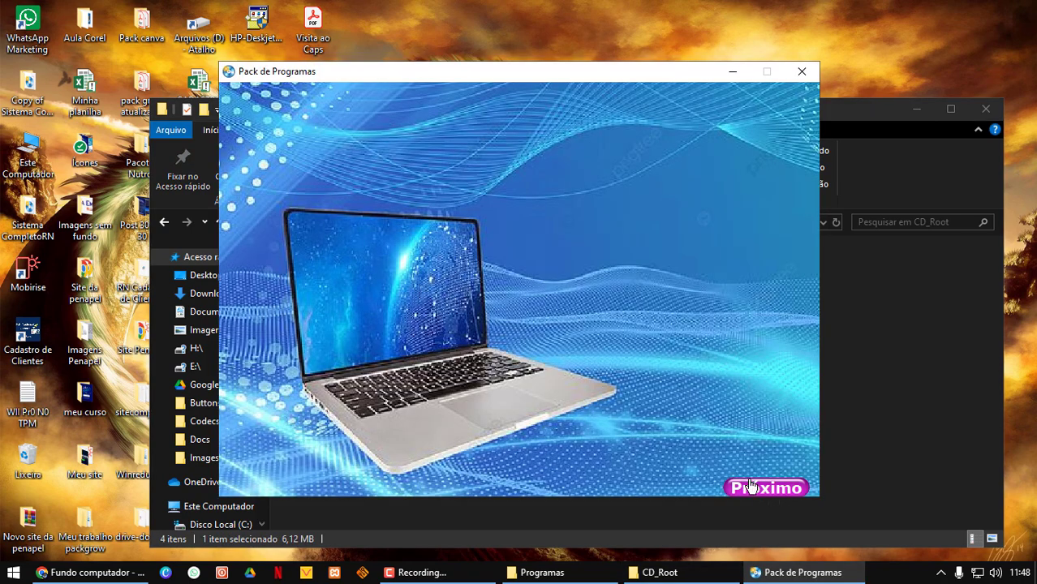
pyautogui.click(750, 486)
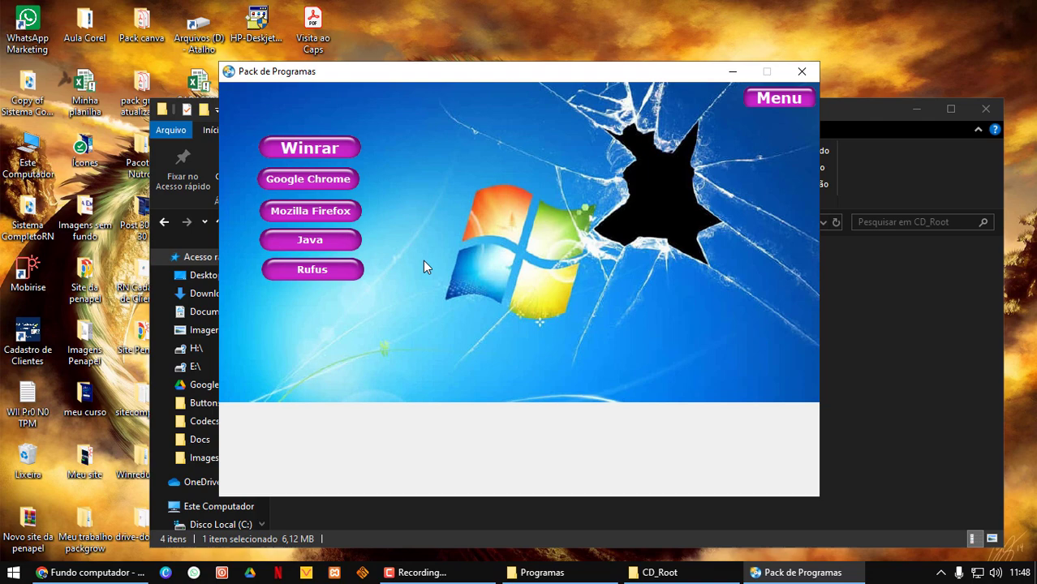
pyautogui.click(791, 74)
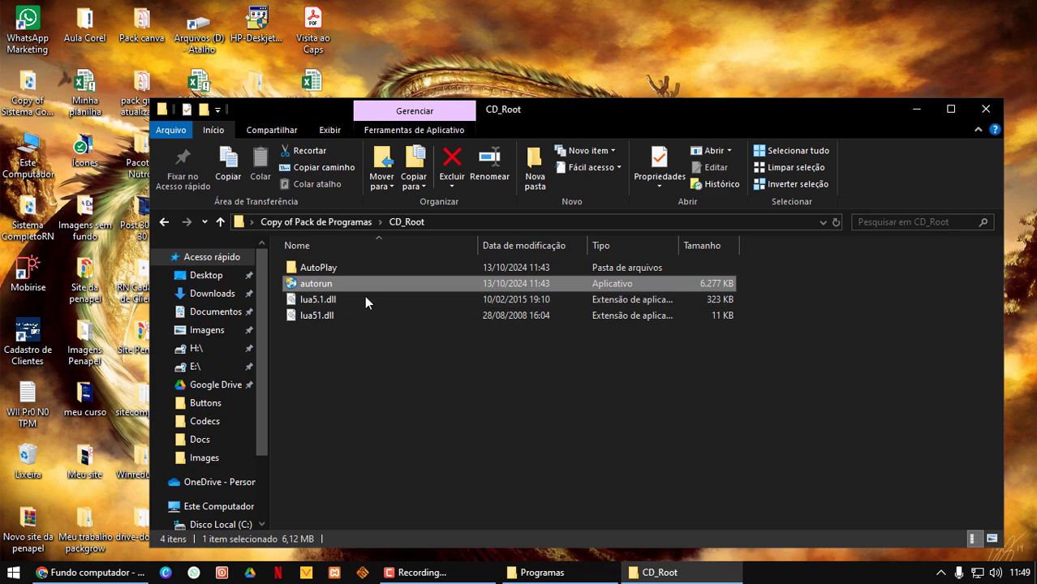
# - Return to the Copy of Pack de Programas folder, close it, and view the RN Programas menu from the desktop
pyautogui.click(314, 220)
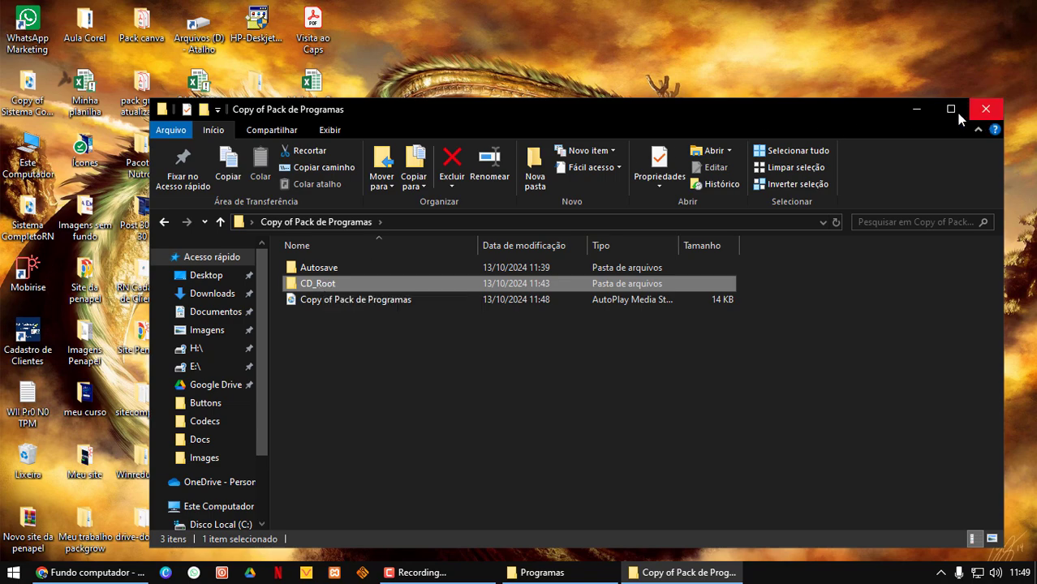
pyautogui.click(985, 112)
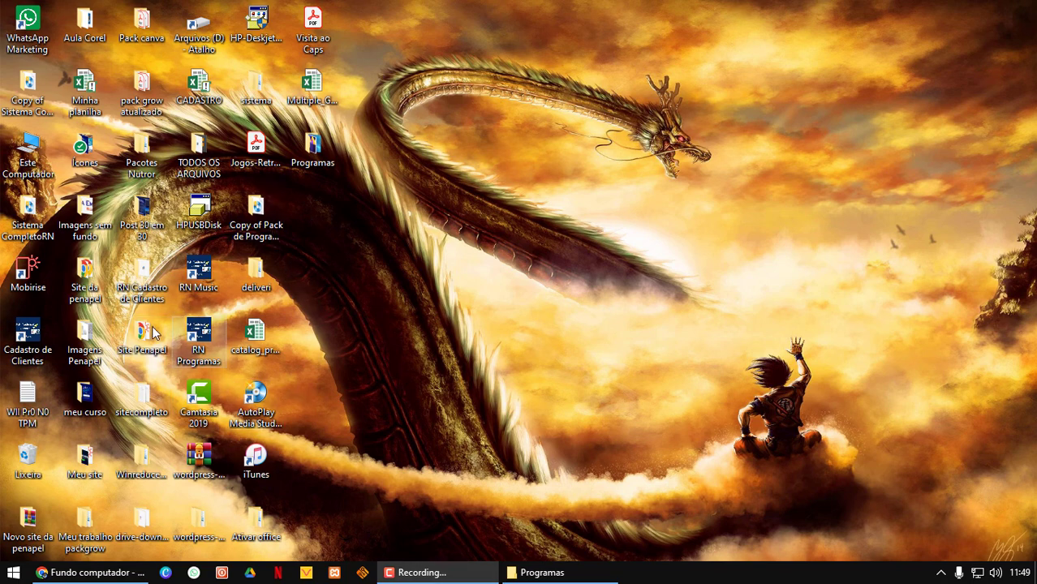
pyautogui.doubleClick(197, 341)
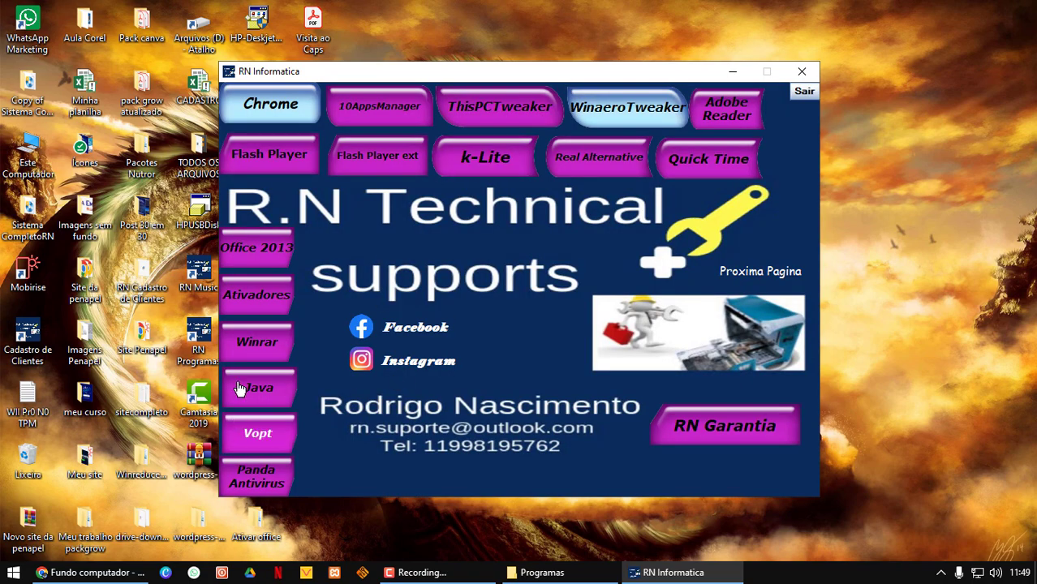
pyautogui.click(800, 73)
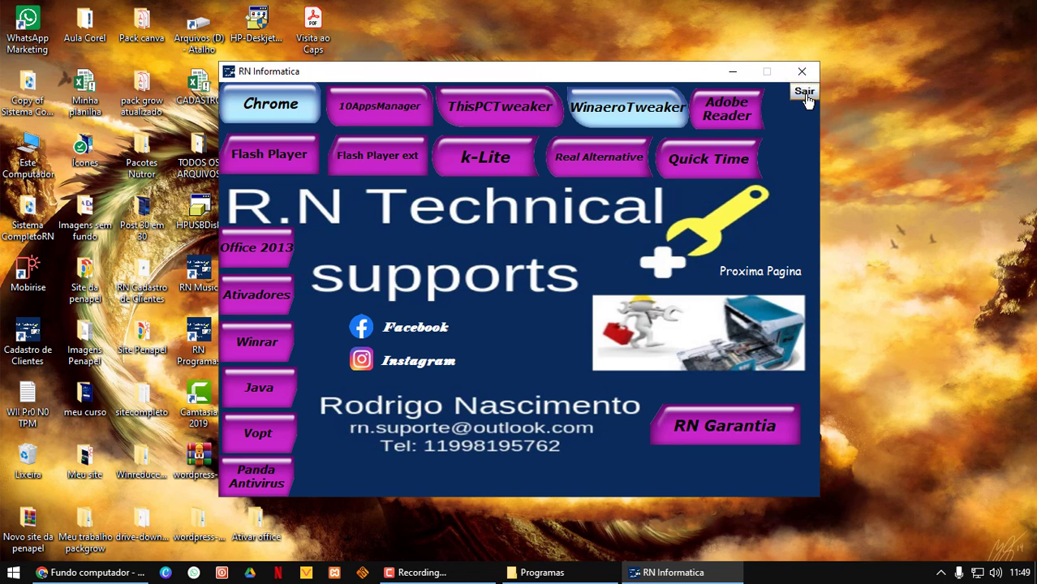